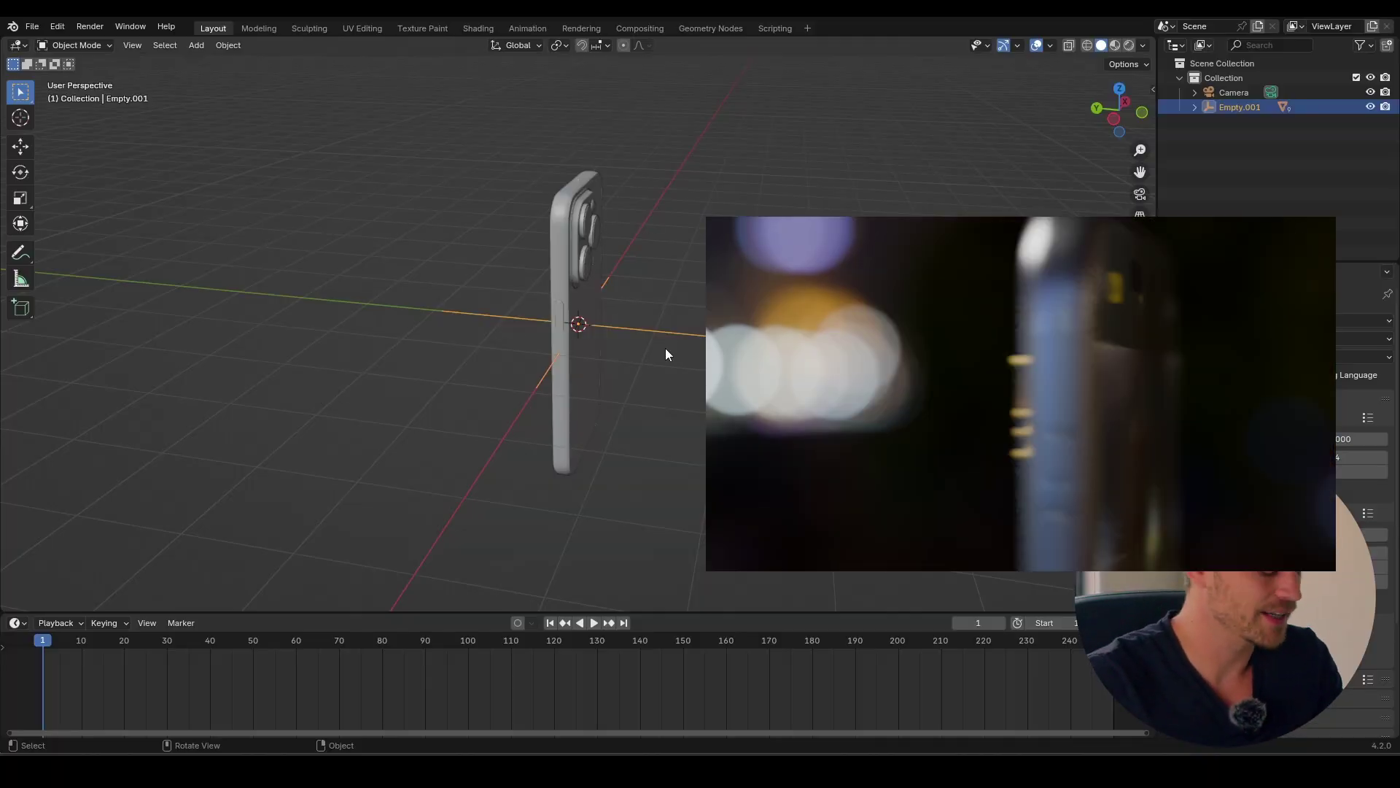
Step: In camera view, dolly the camera in and reframe it on the phone's camera bump
key(KP_0)
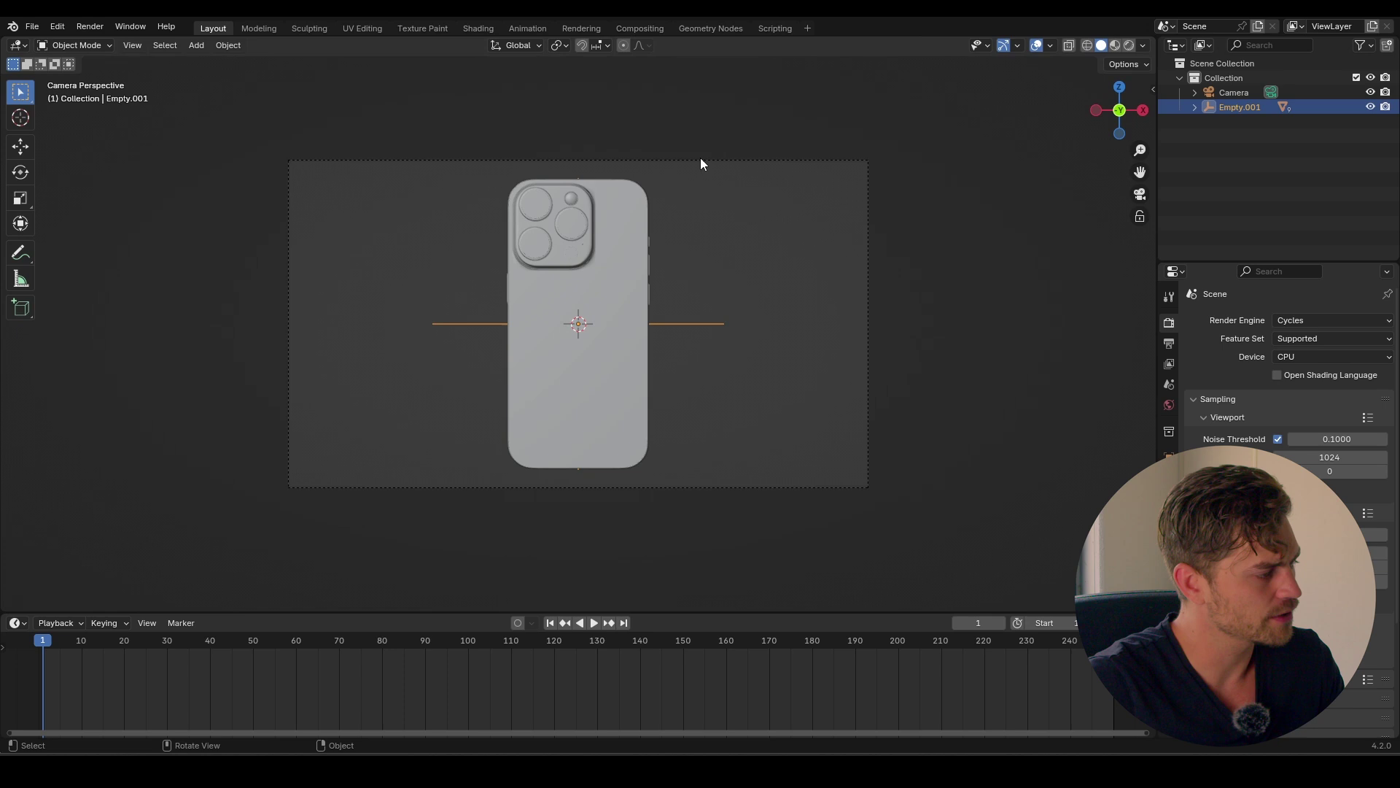
click(701, 160)
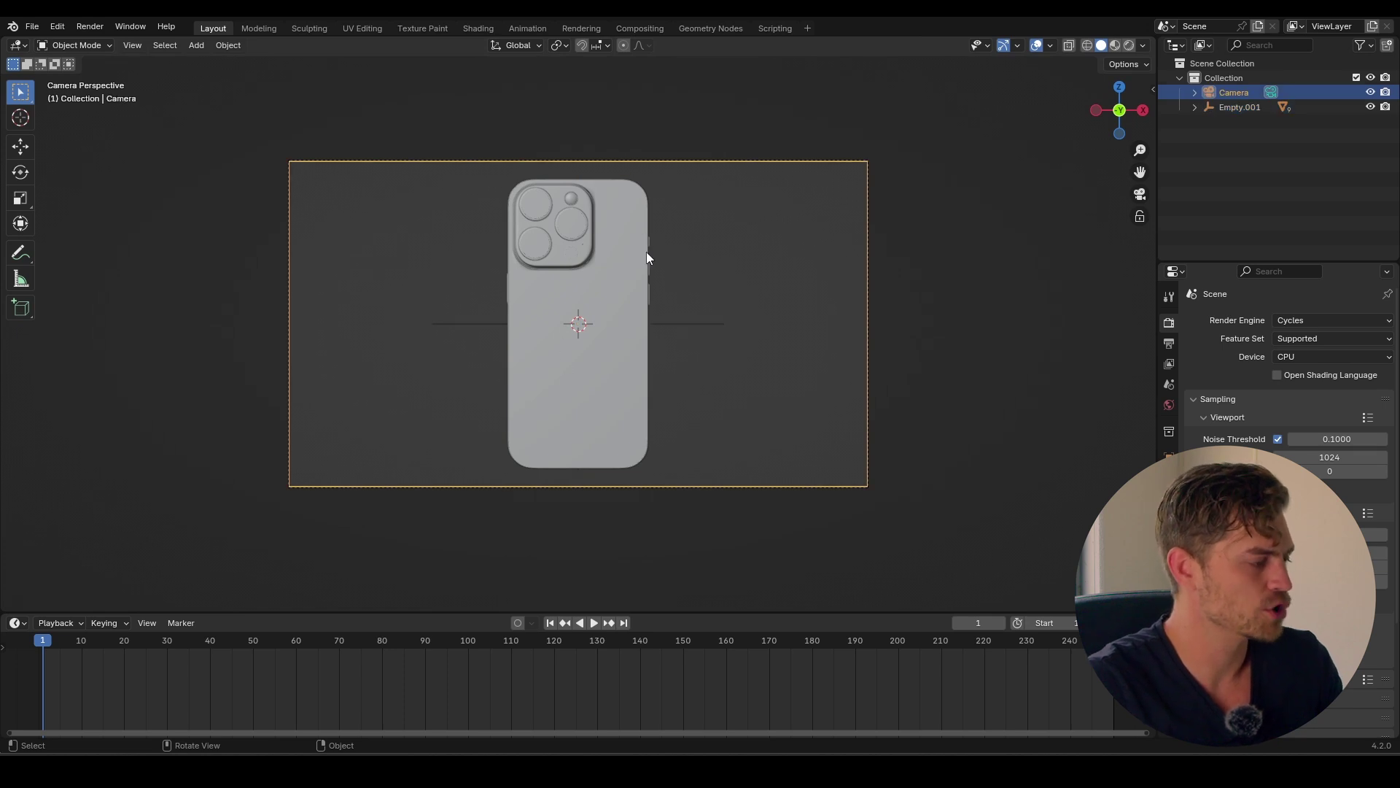
key(g)
key(z)
key(z)
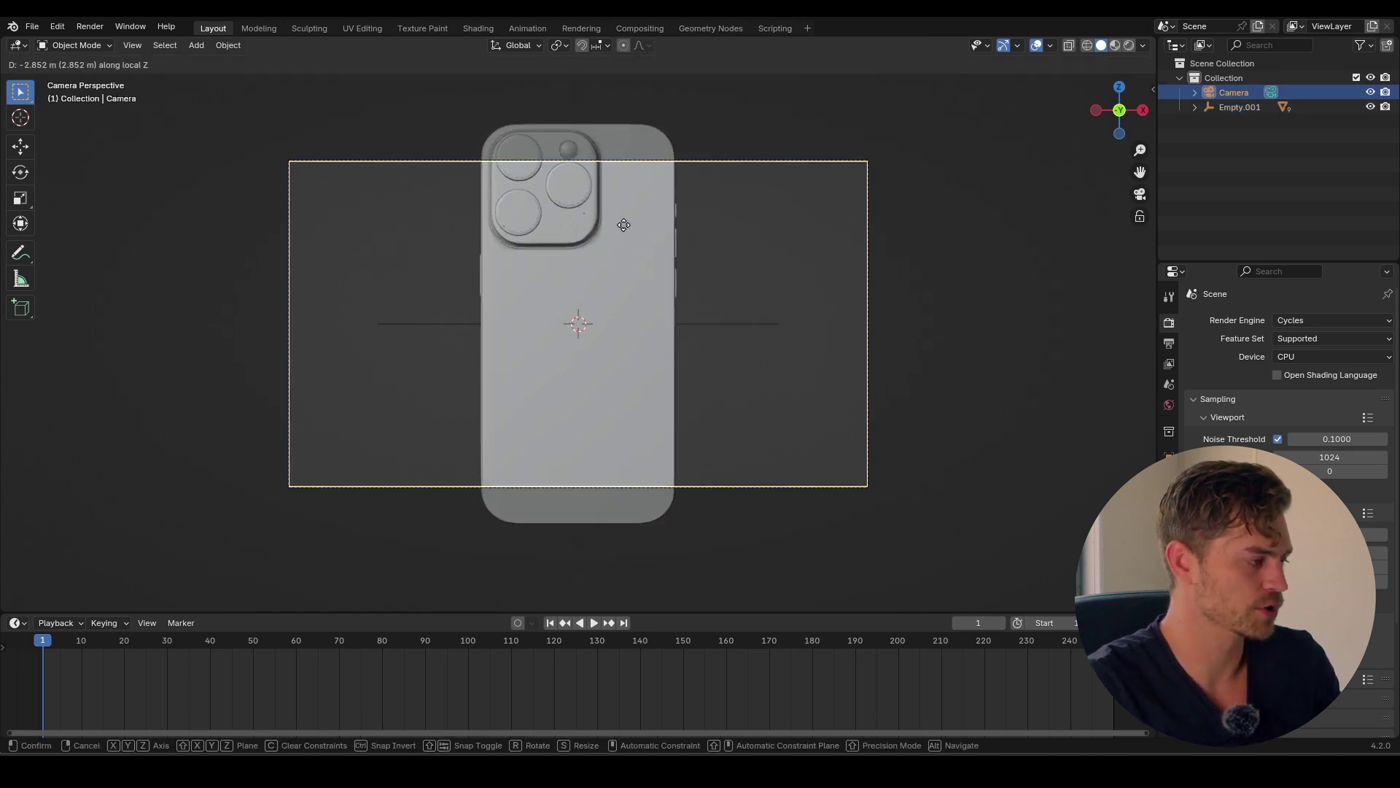
click(633, 183)
key(g)
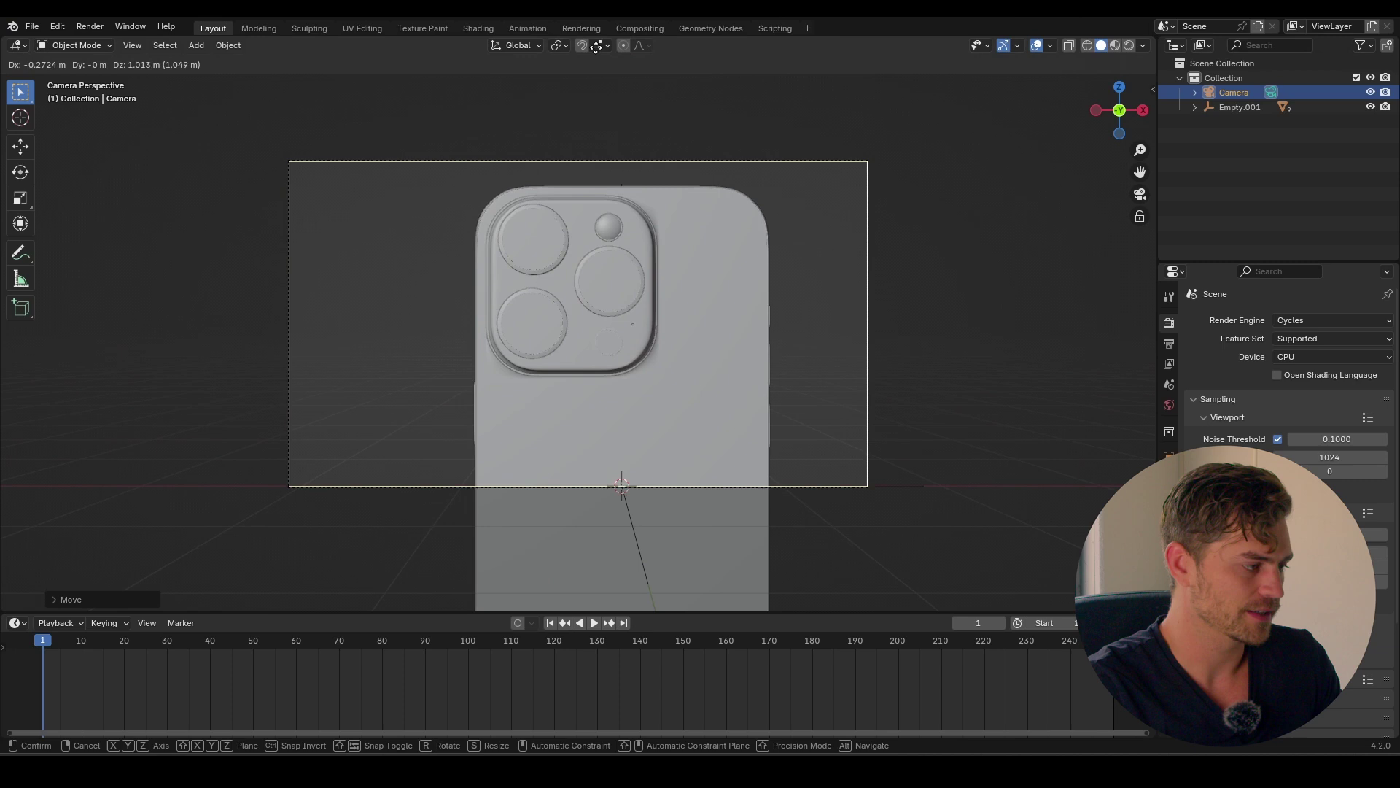
click(641, 109)
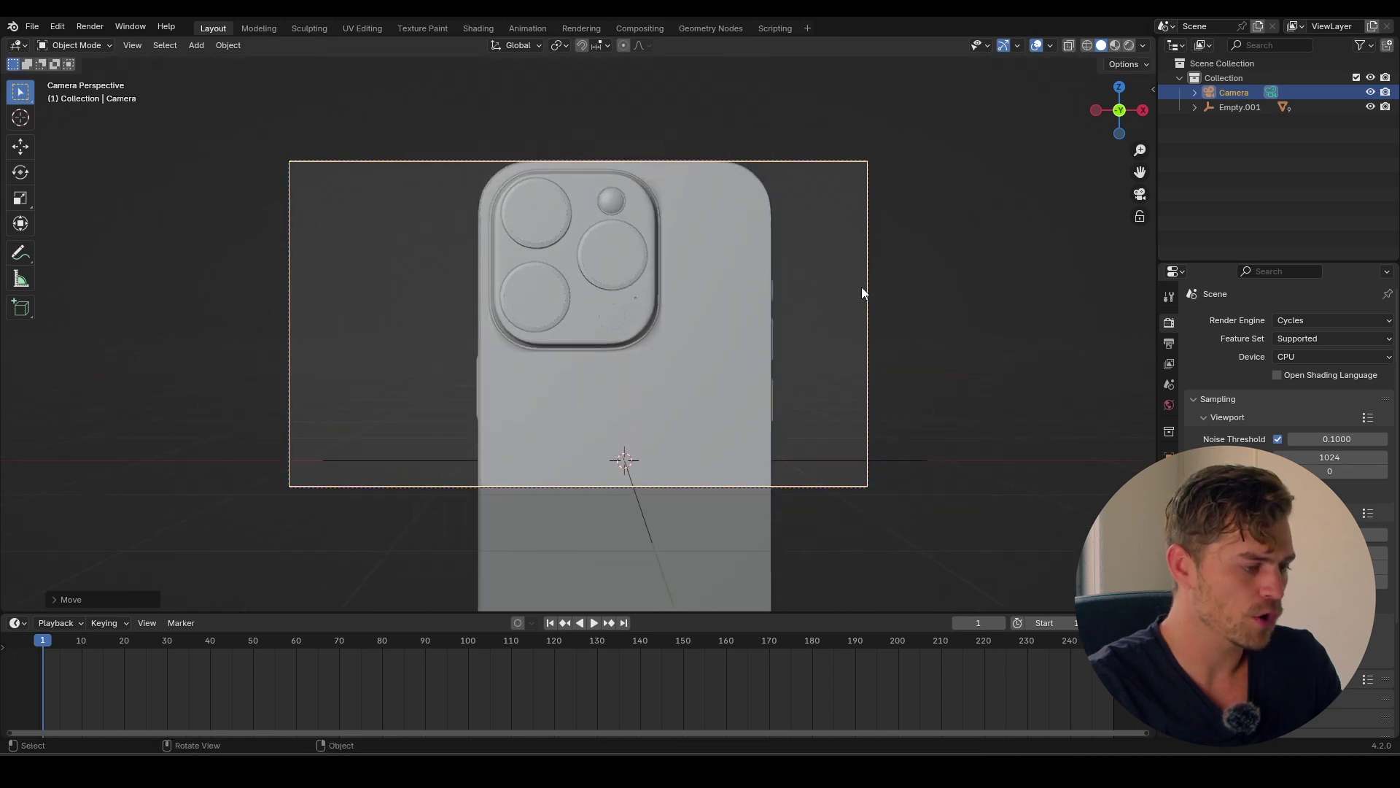
Step: Set the camera's focal length to 80 mm
click(1169, 498)
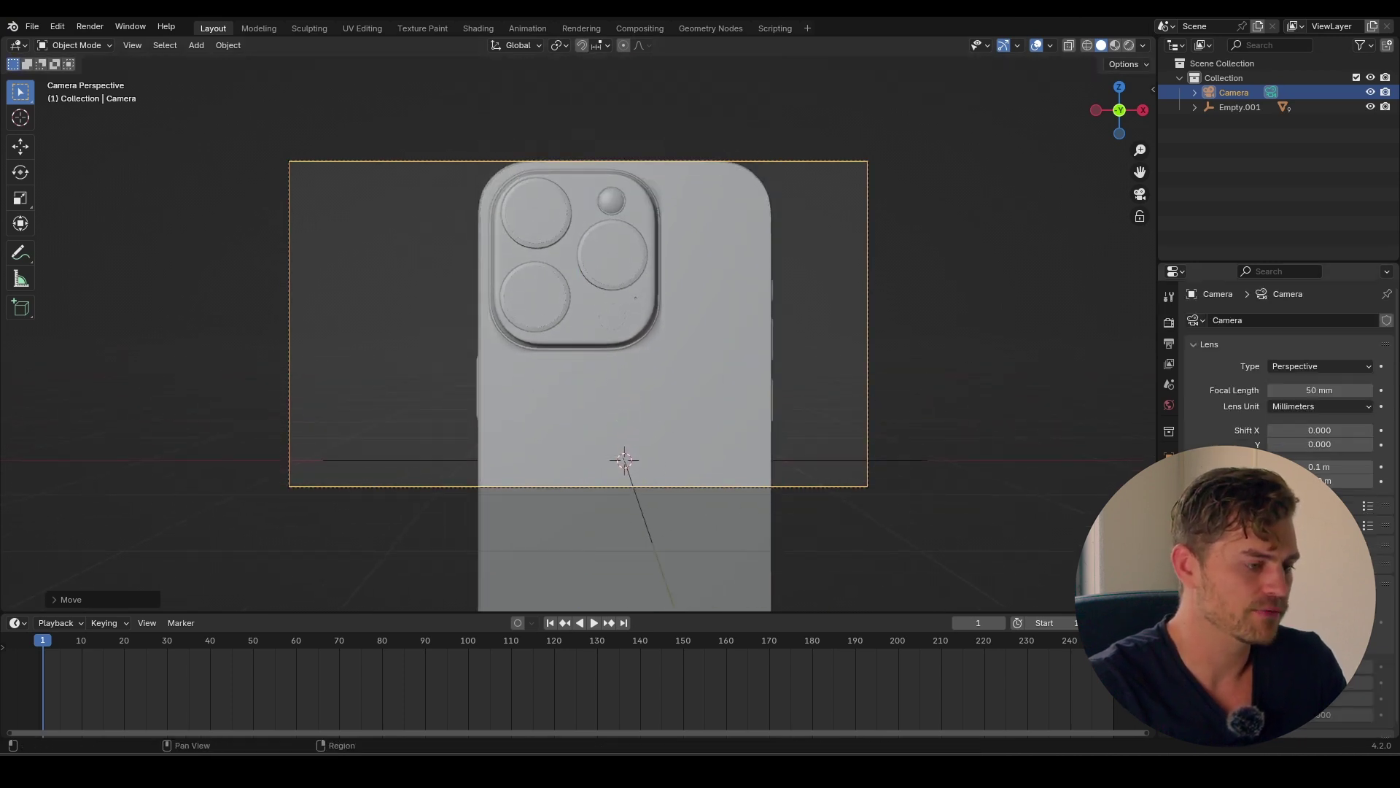
click(1329, 390)
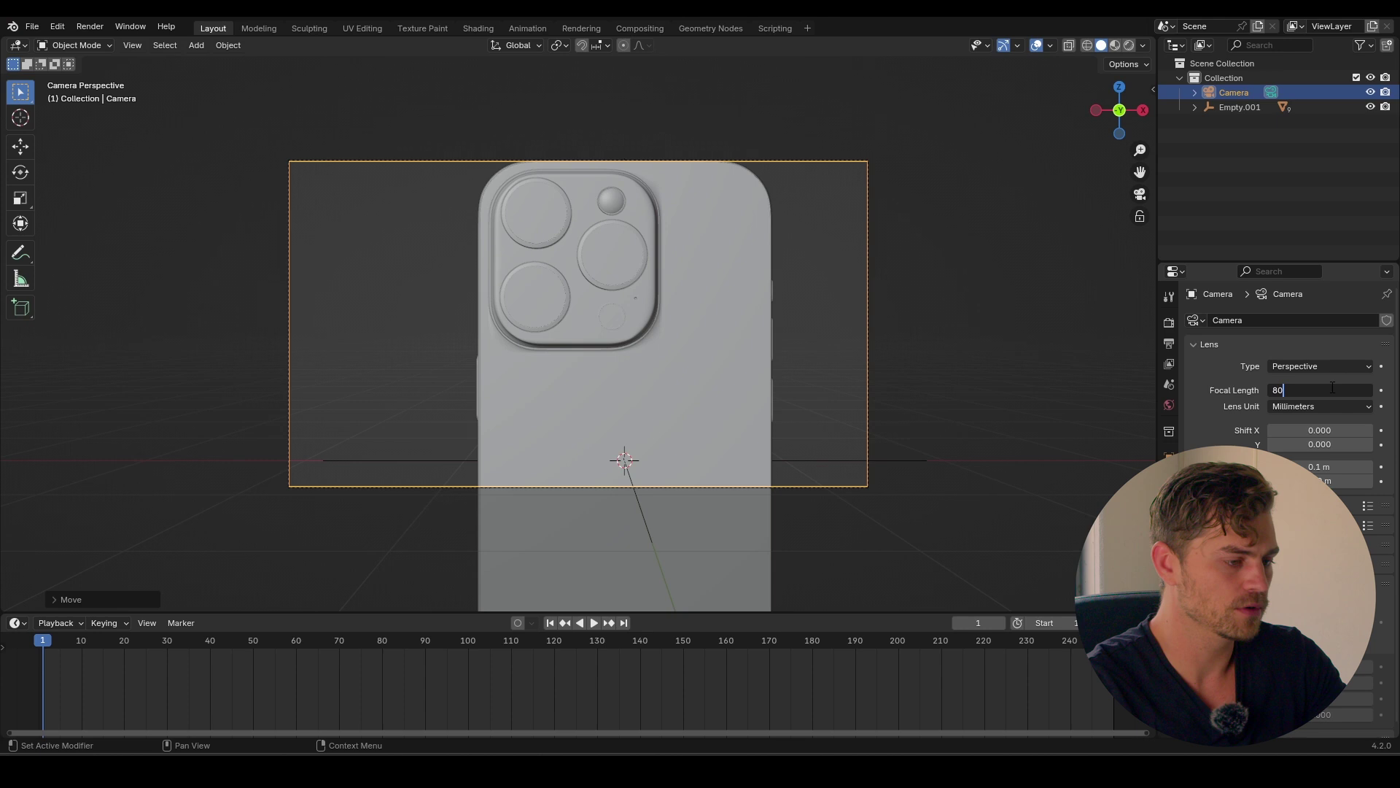
key(Return)
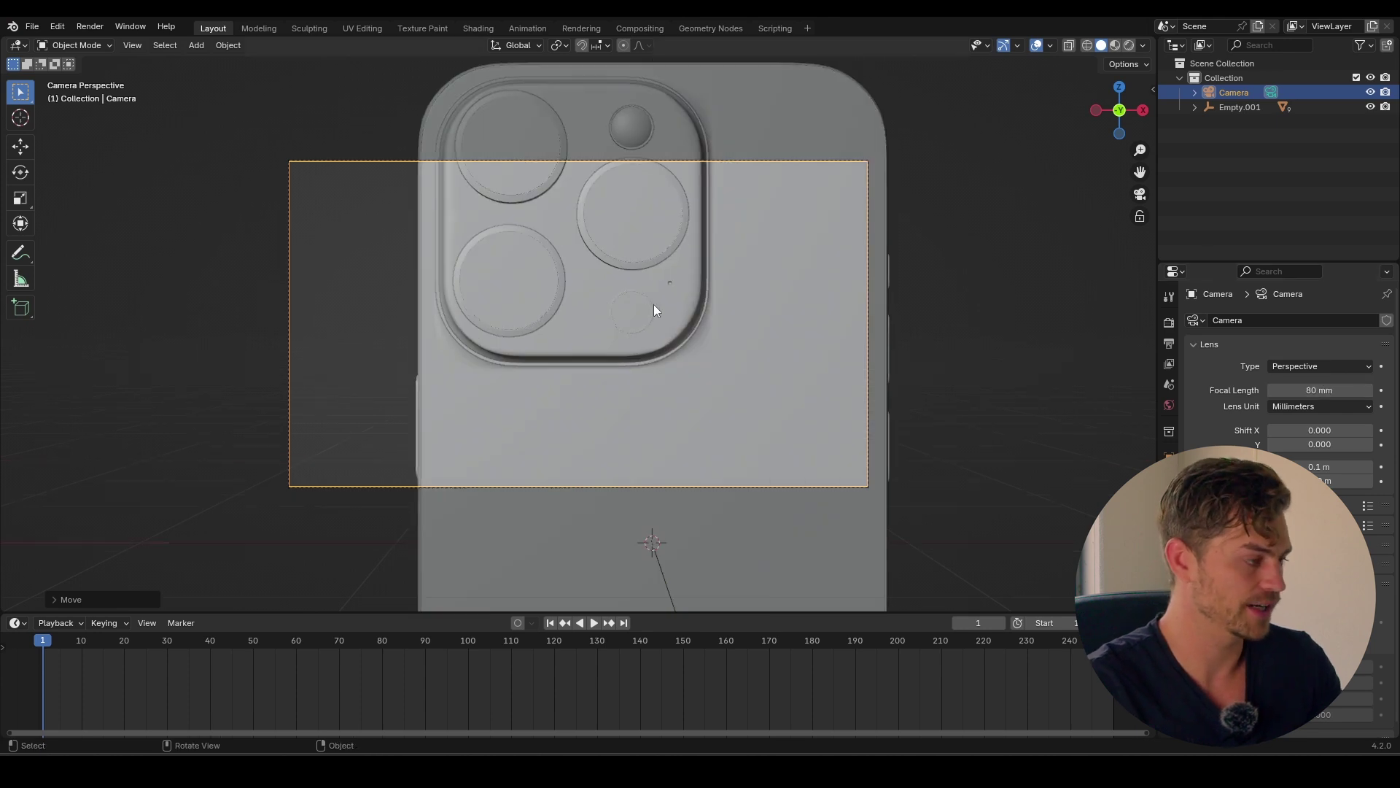
key(g)
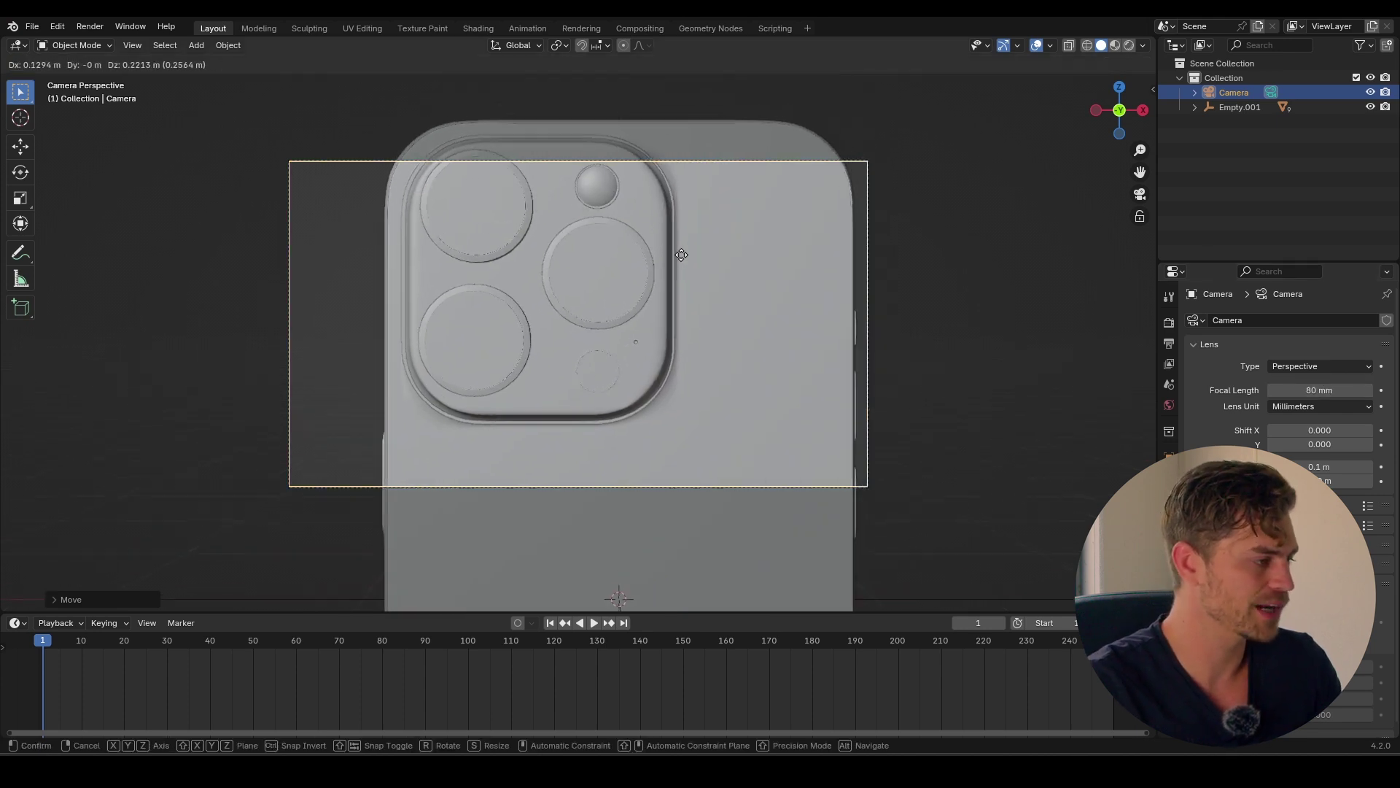
Step: Lock in the camera position, select Empty.001 and save the project
click(670, 220)
key(KP_0)
click(611, 423)
middle_drag(654, 445, 681, 454)
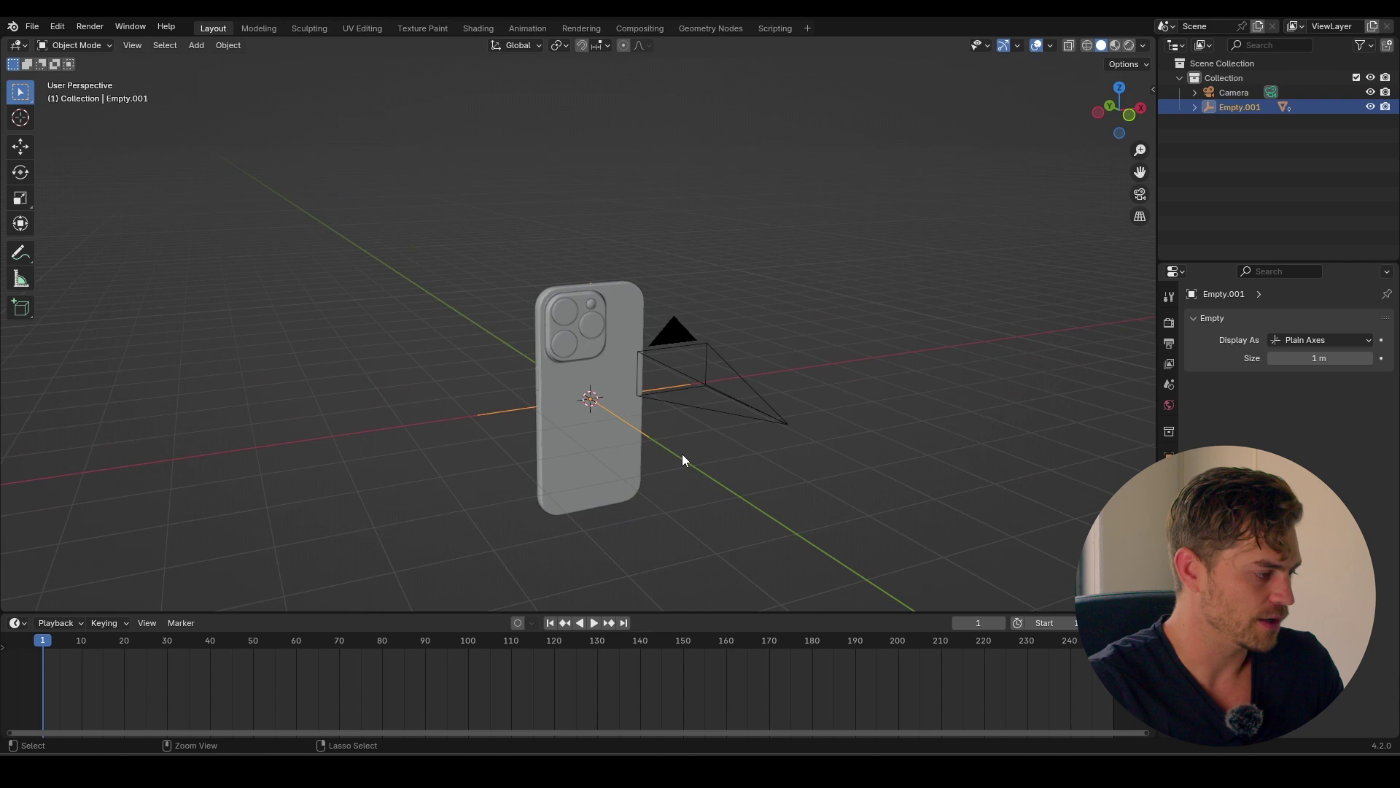
key(ctrl+s)
Step: Turn the phone 180° around Z with rz180 and look through the camera
text(rz)
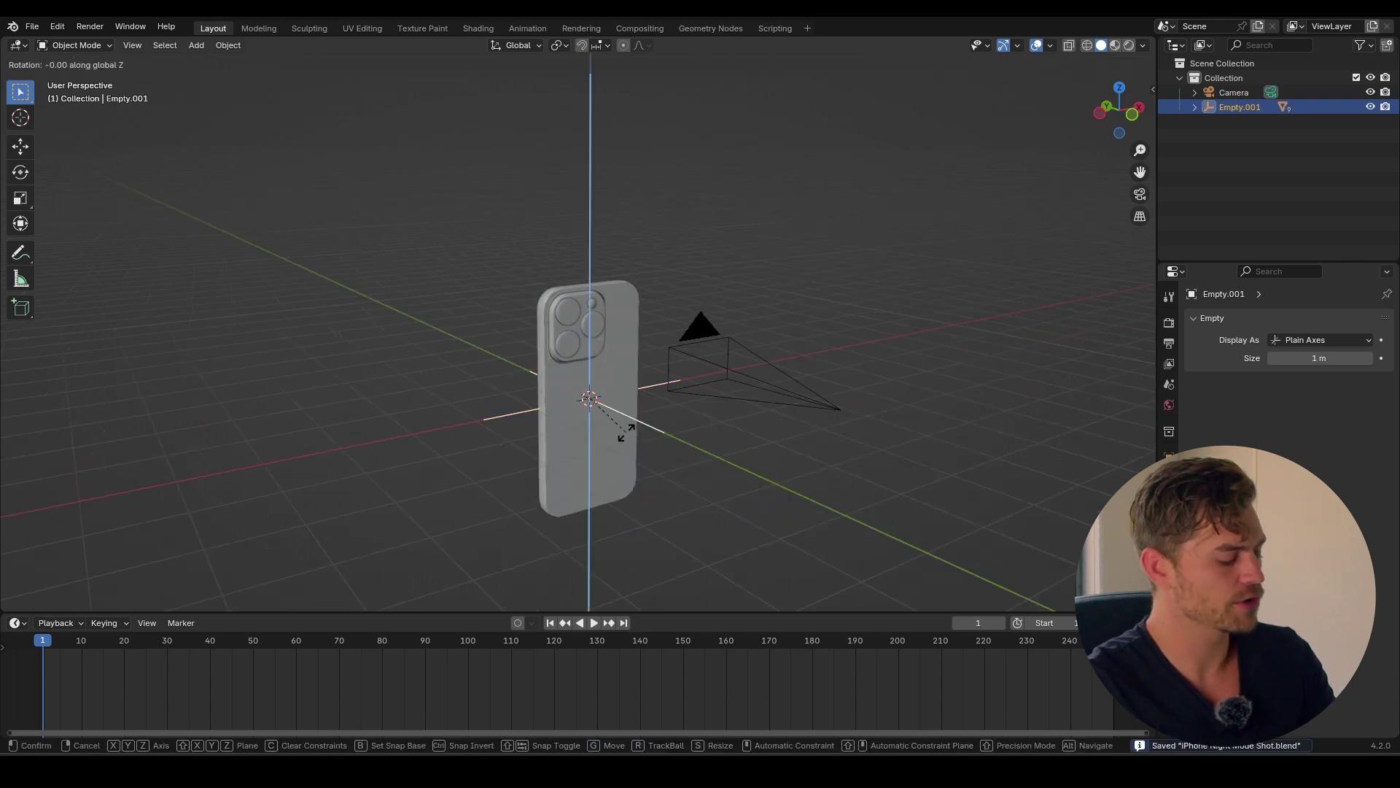
text(180)
key(Return)
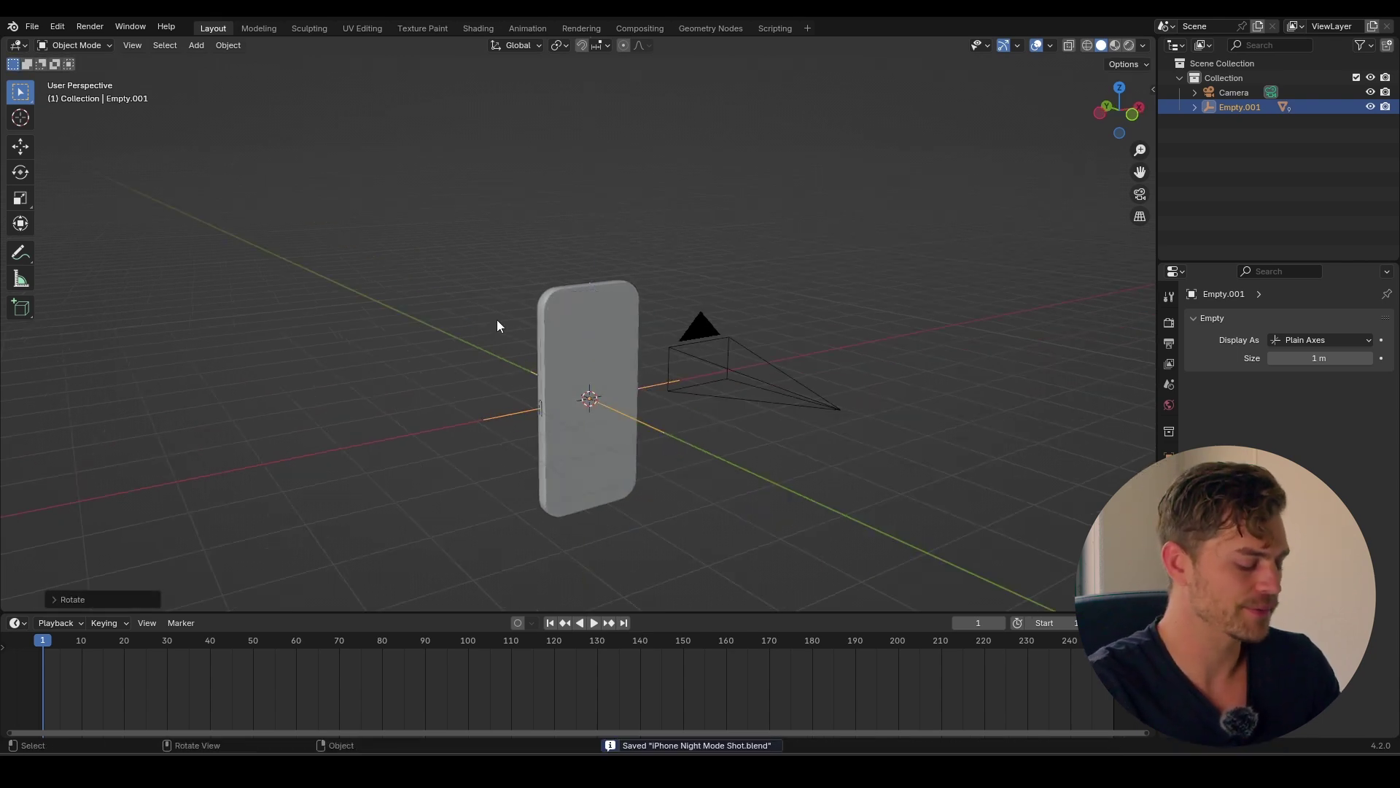
key(KP_0)
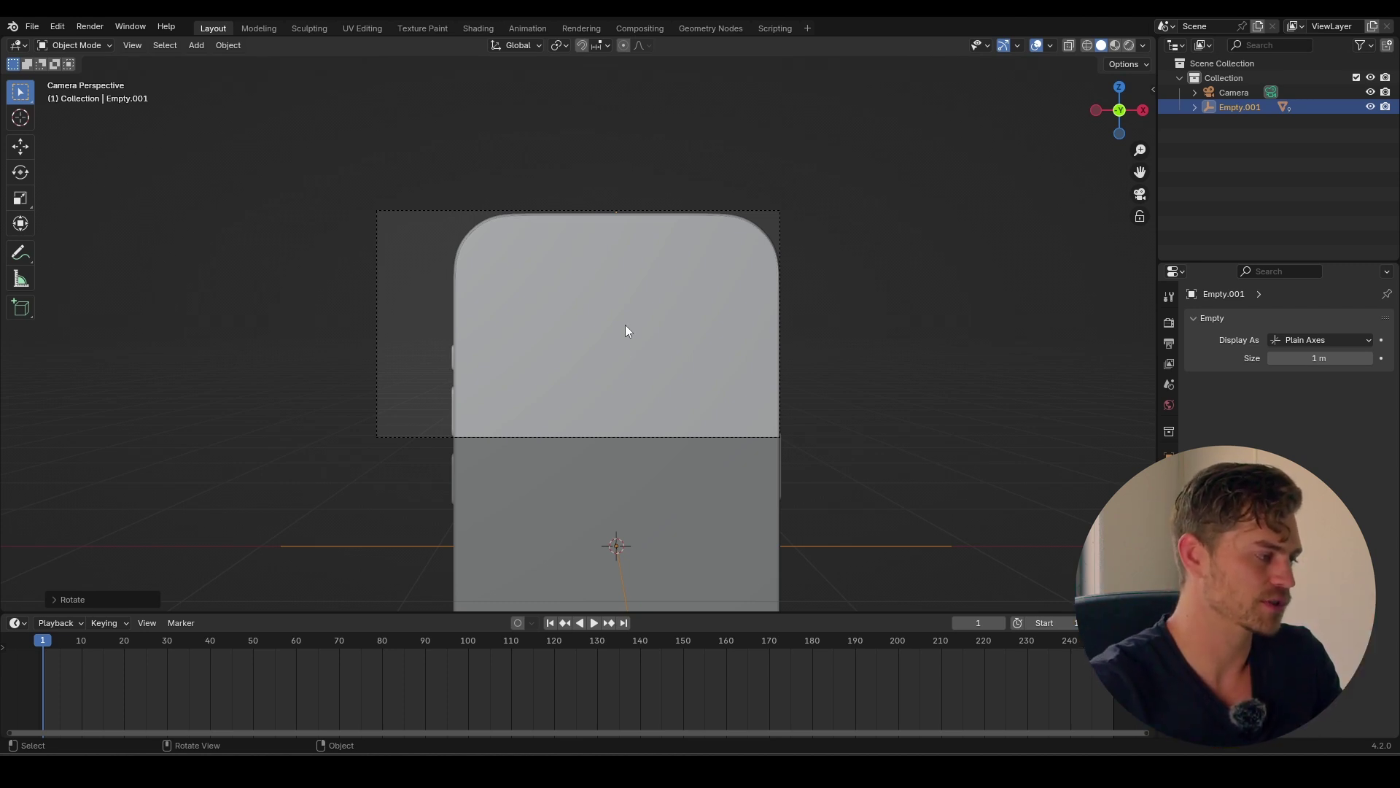
Step: Angle the phone slightly about Z and shift it right in the frame
scroll(626, 331, up, 1)
key(r)
key(z)
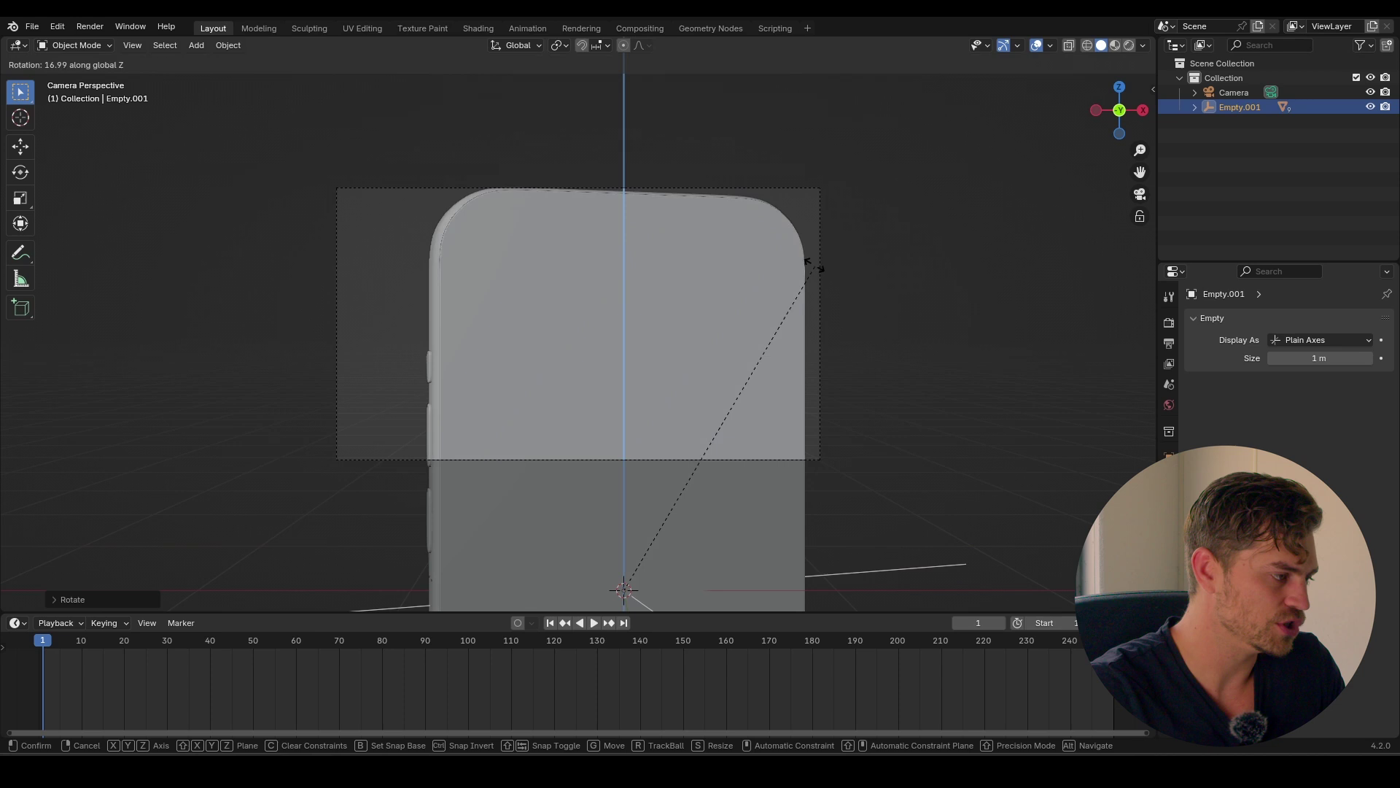
click(778, 204)
key(g)
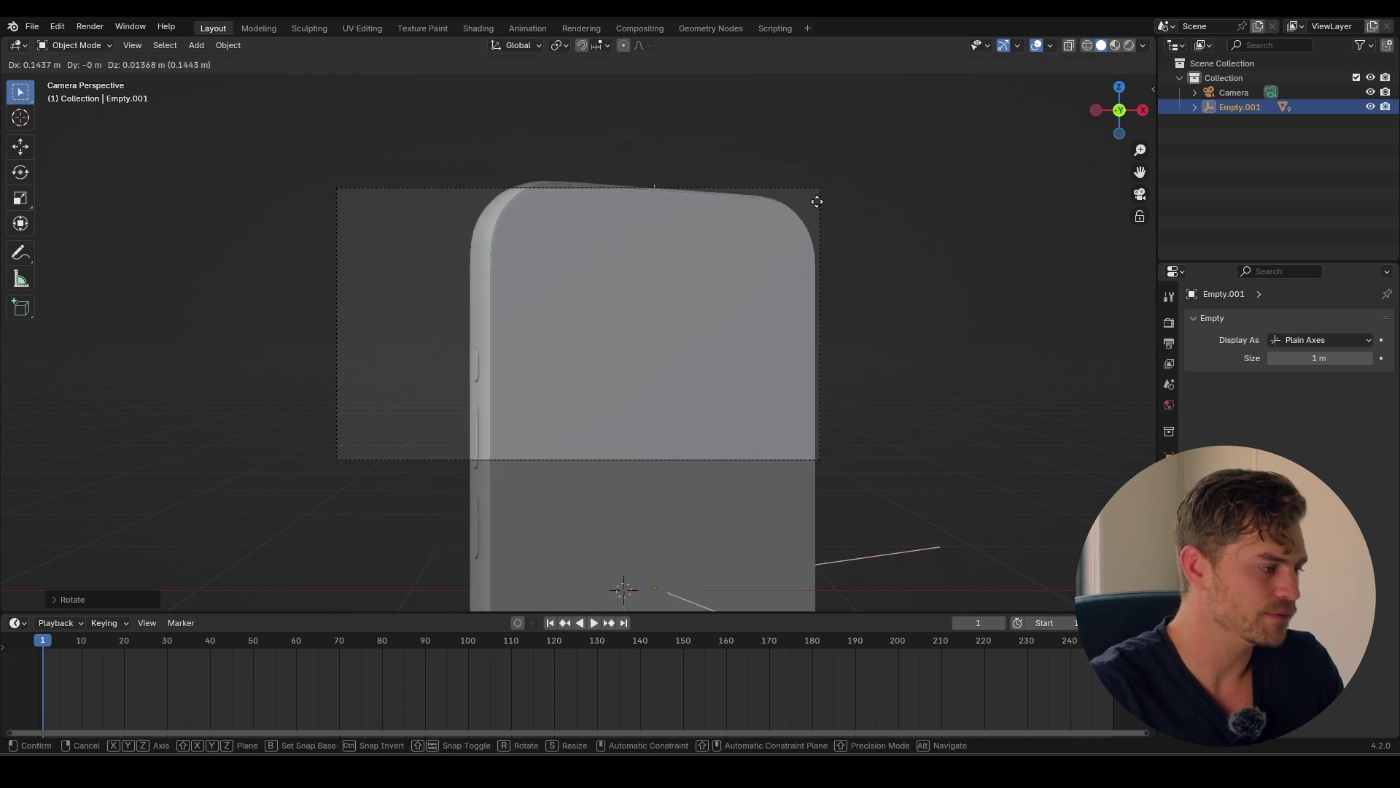
click(804, 225)
key(r)
key(z)
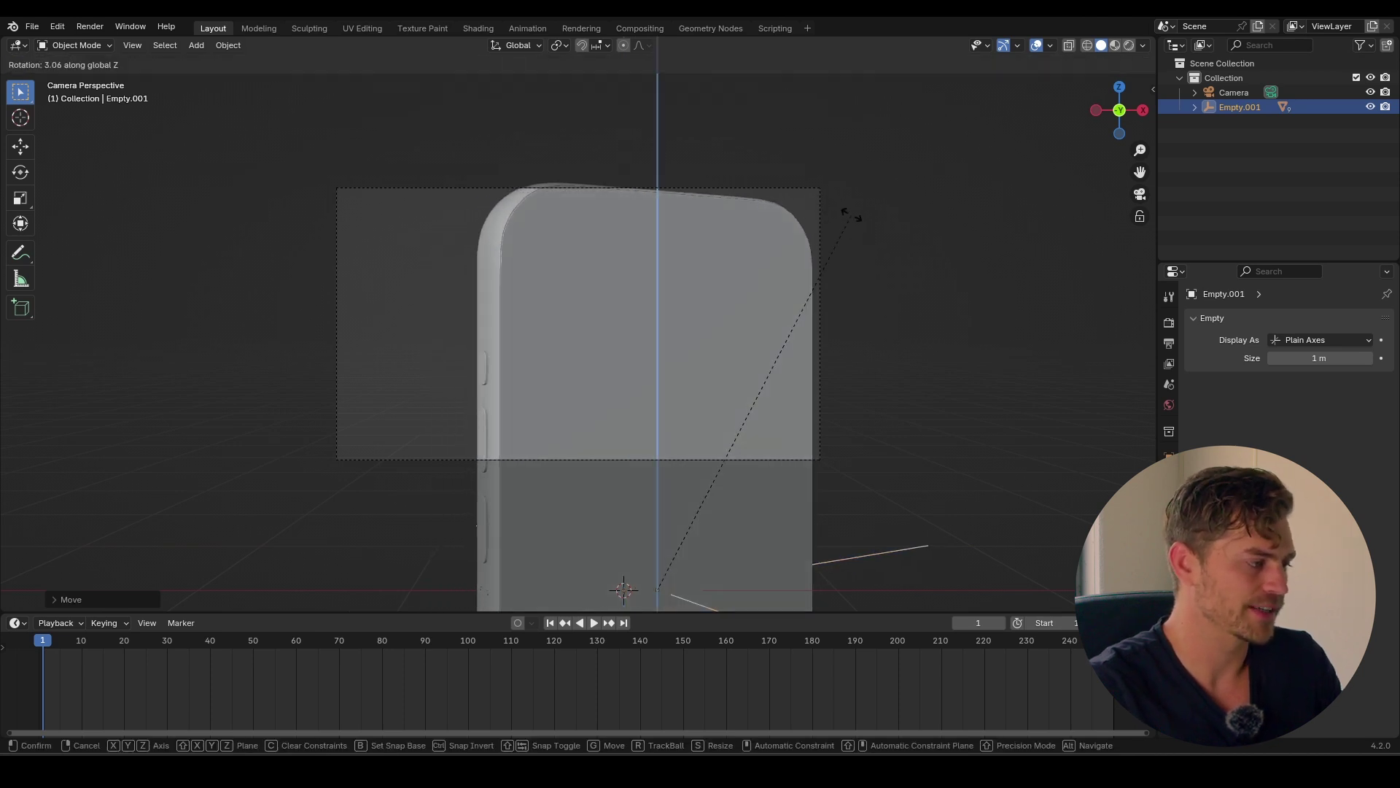
click(760, 392)
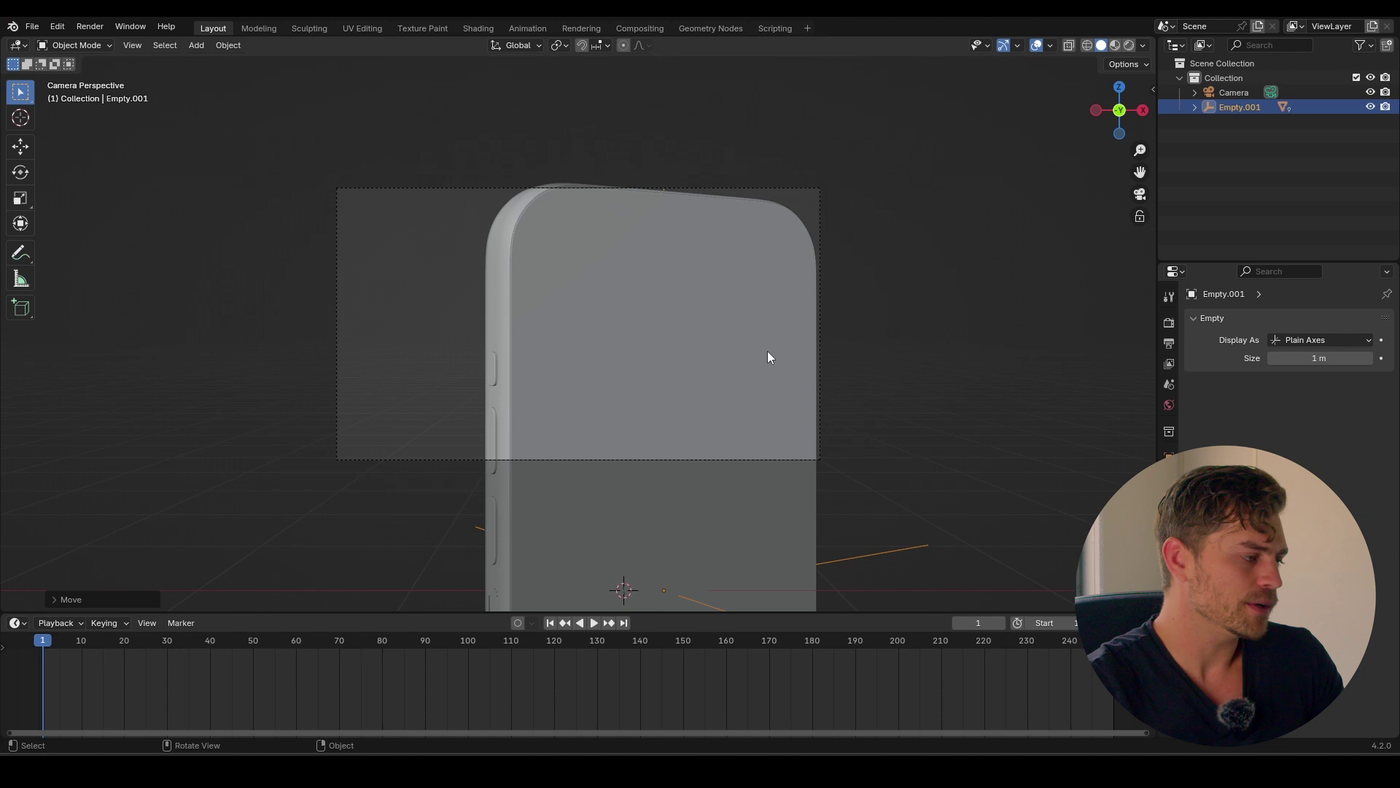
Step: Keyframe the phone's pose at frame 1, set the end frame to 100, and go to frame 100
key(i)
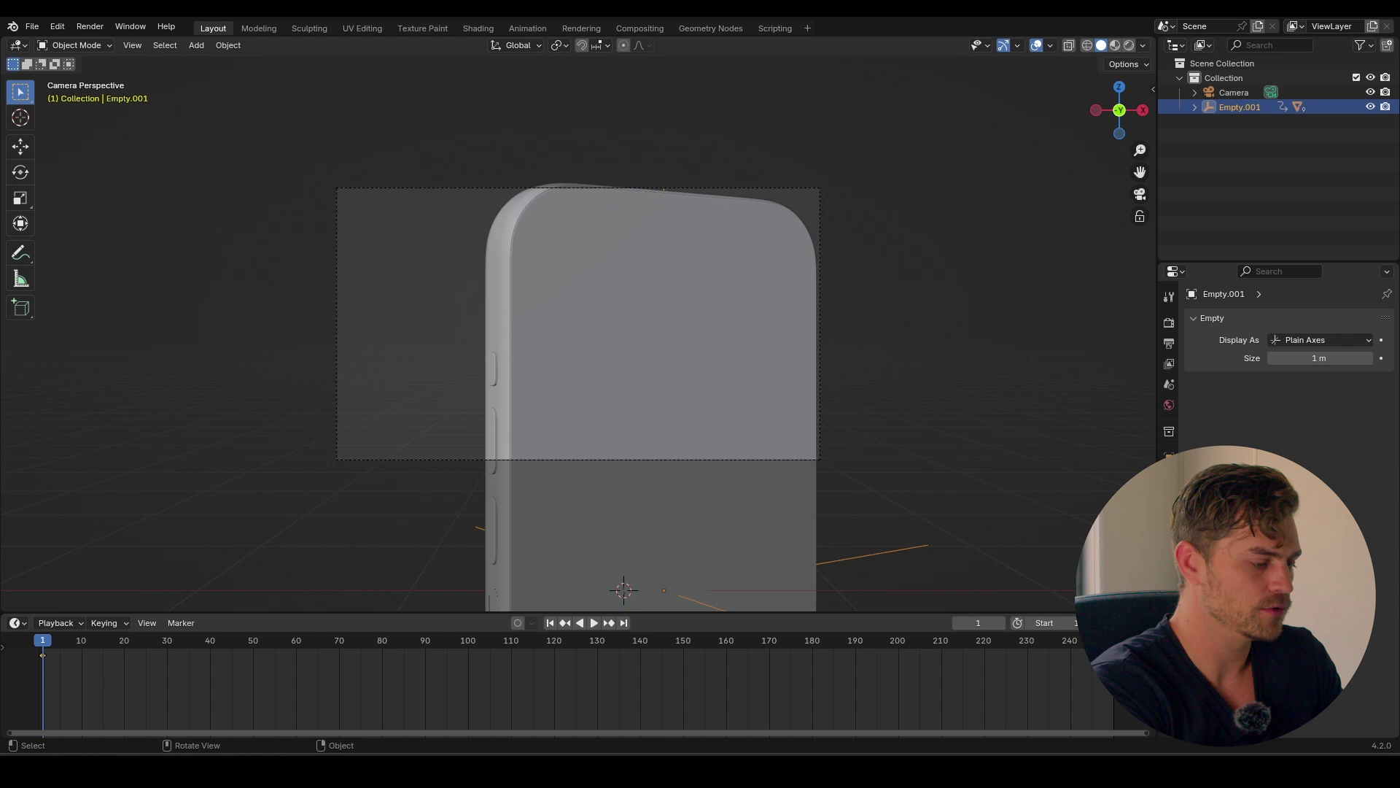
key(Return)
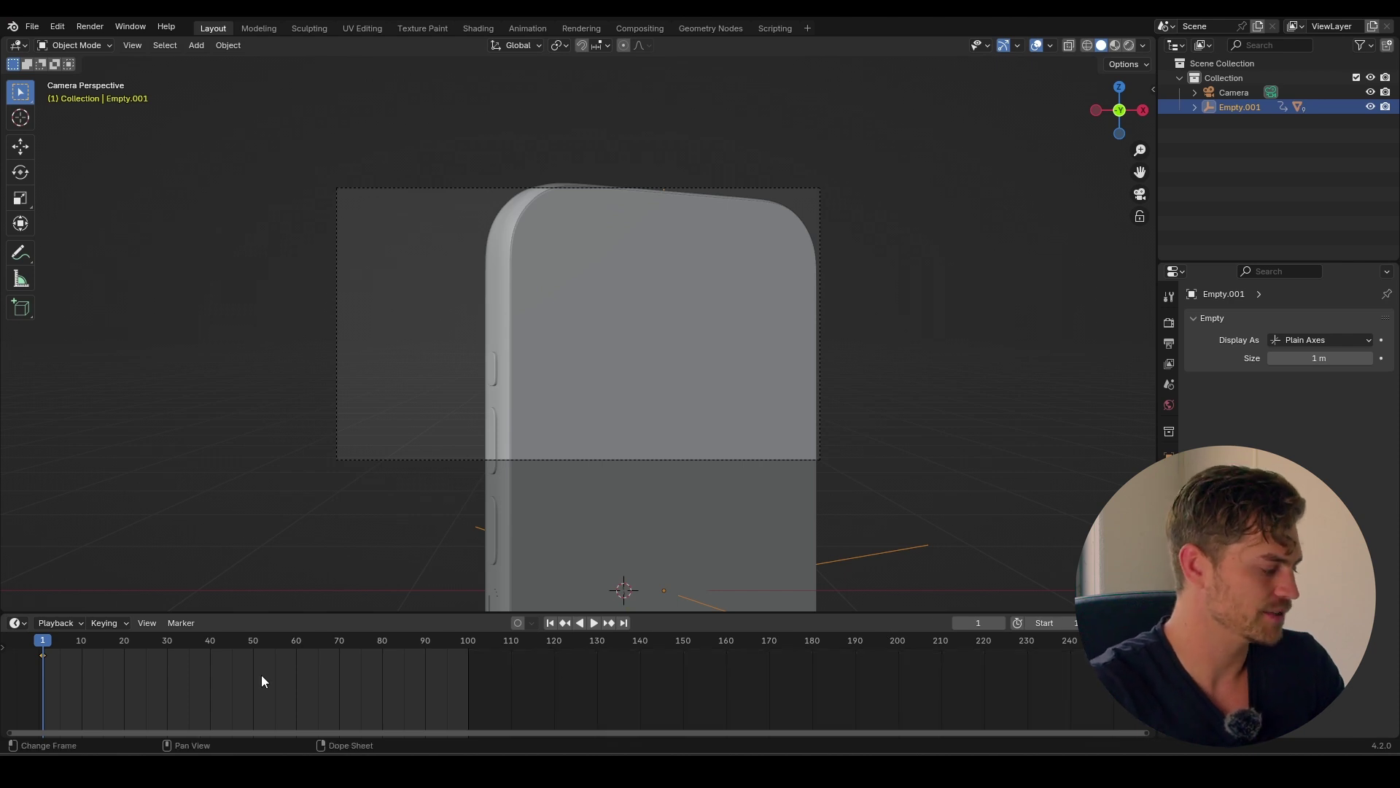
click(467, 645)
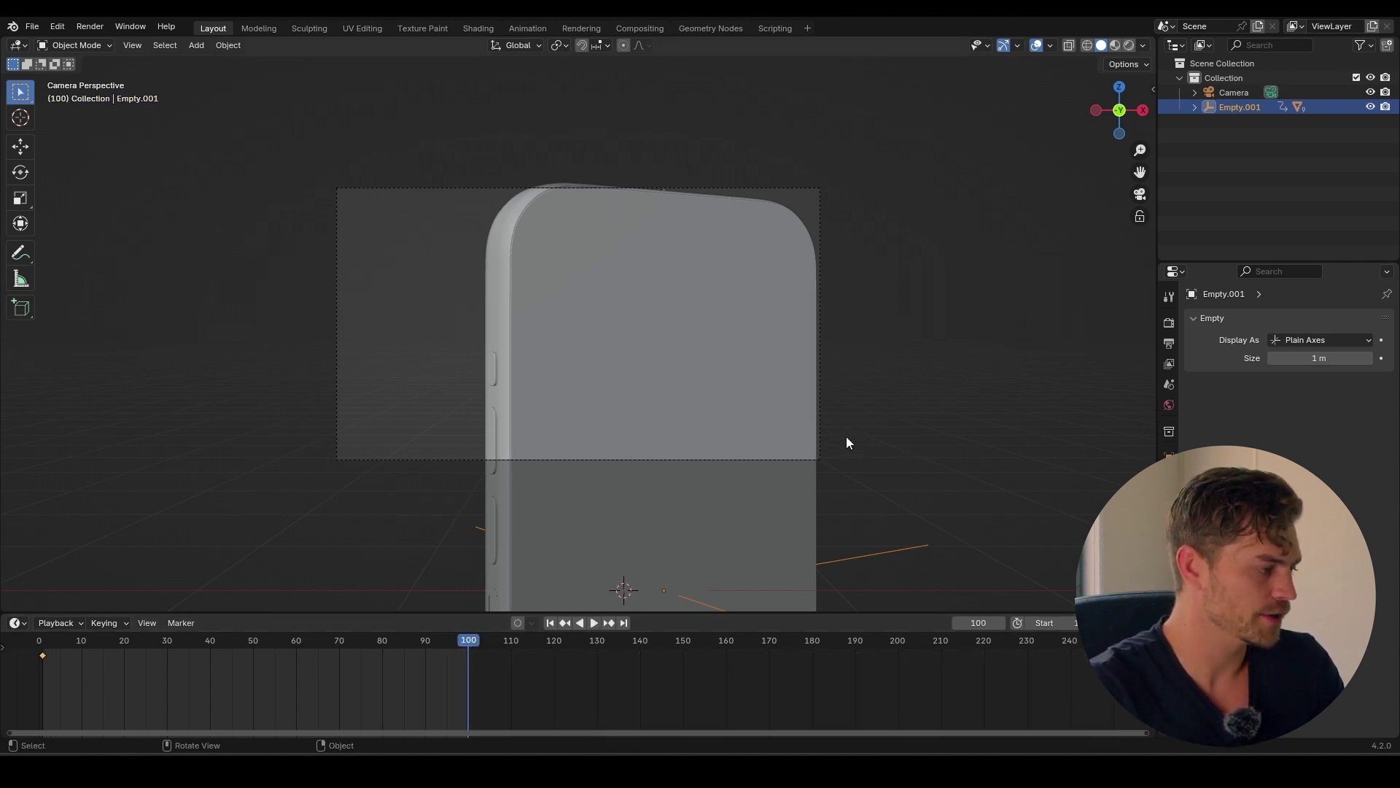
Step: At frame 100, rotate the phone about Z so its back faces the camera
key(r)
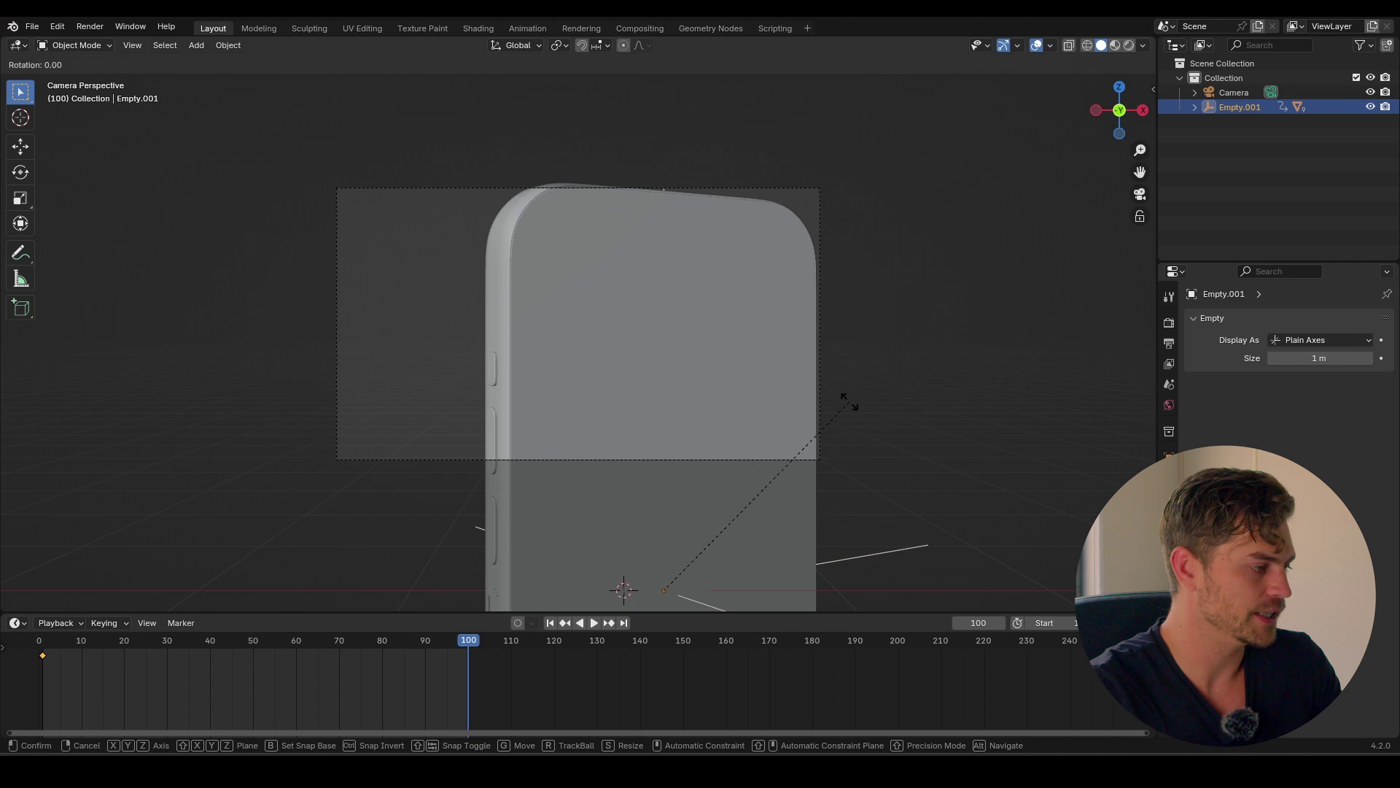
key(z)
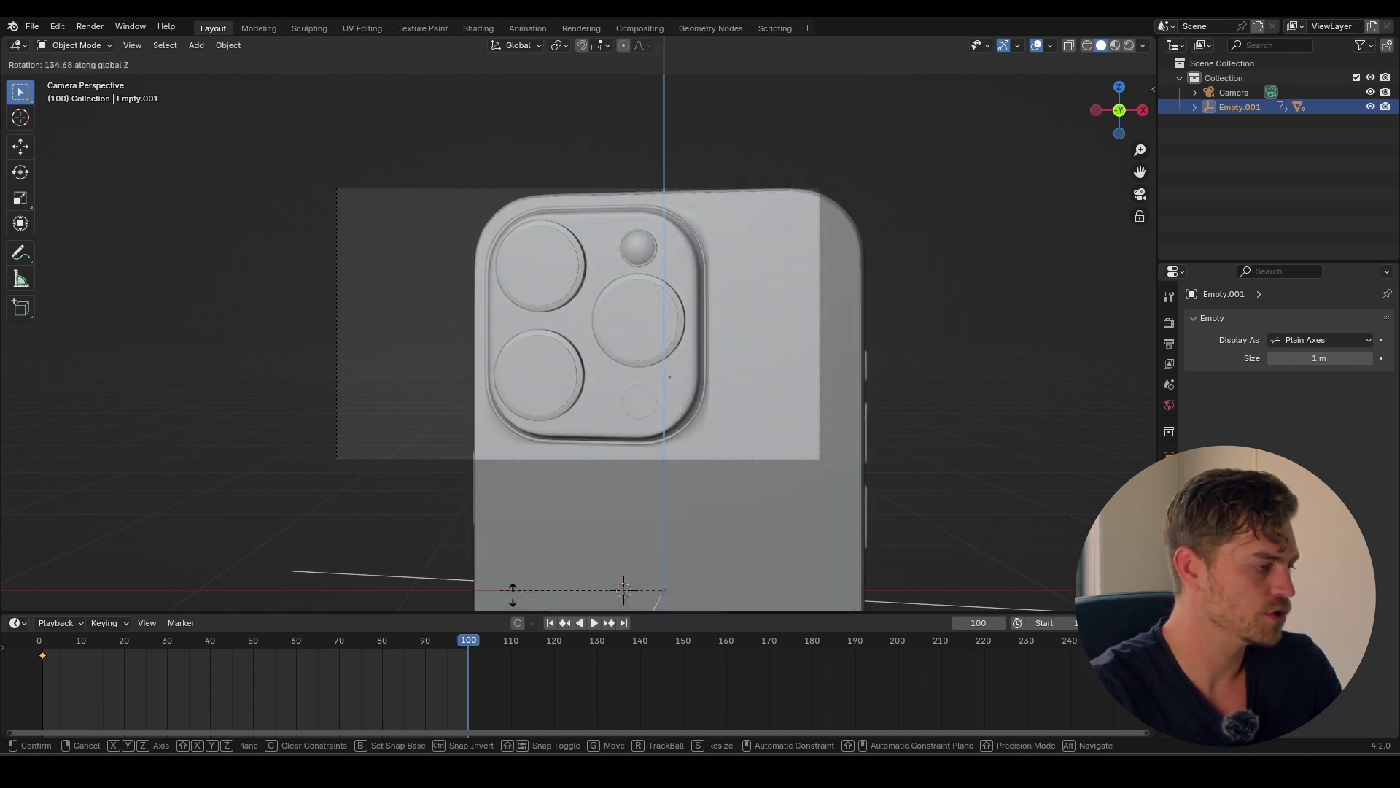
right_click(593, 587)
scroll(750, 452, down, 2)
scroll(751, 445, up, 1)
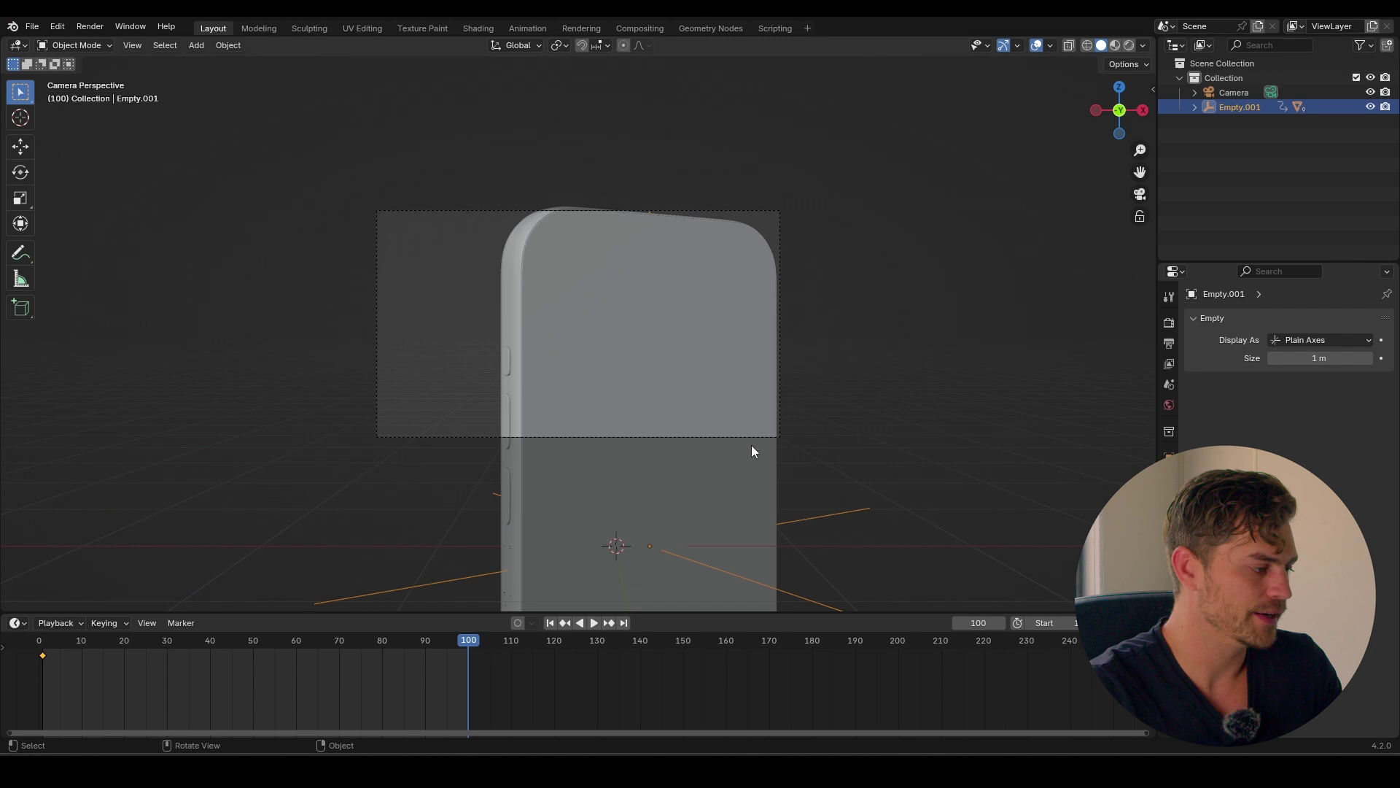
shift+middle_drag(751, 457, 750, 431)
scroll(744, 447, up, 1)
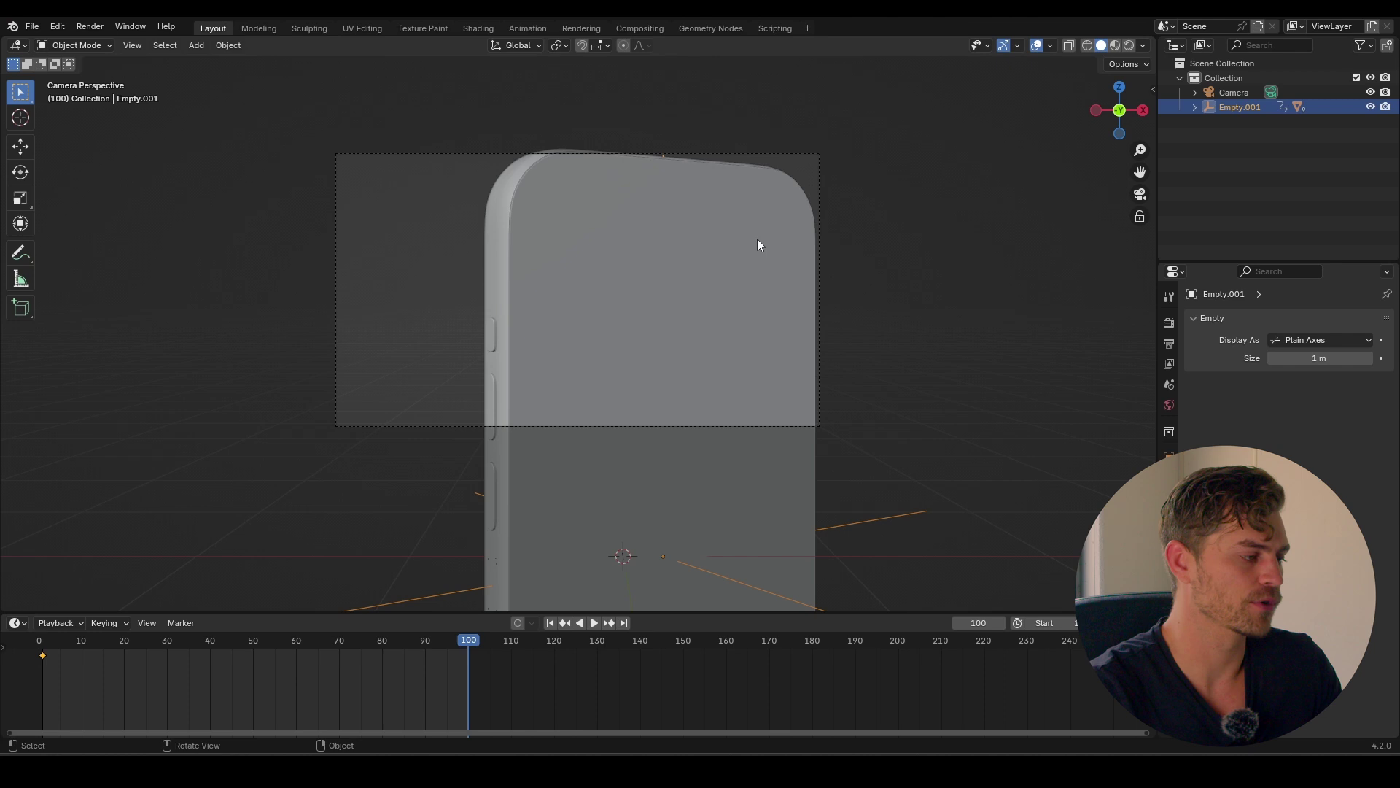
key(r)
key(z)
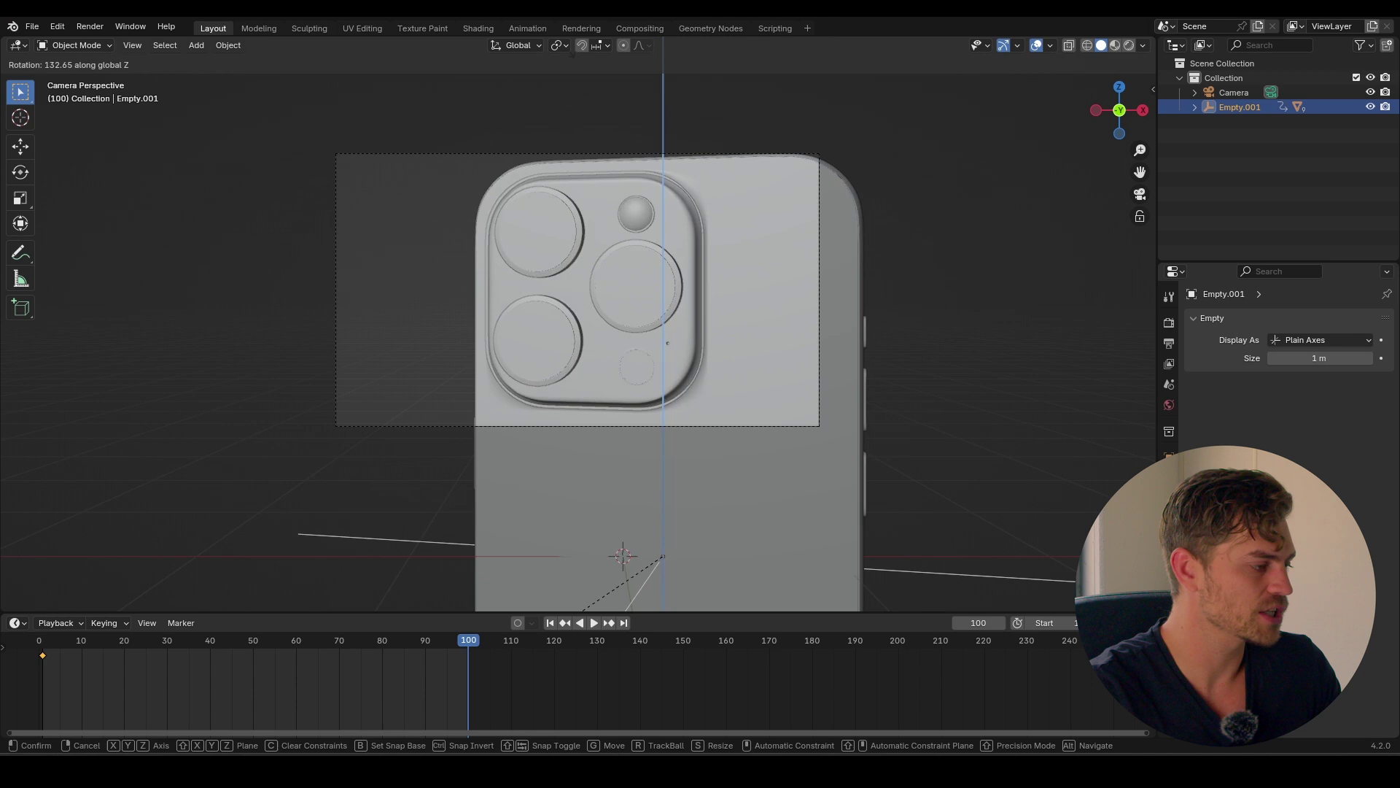
click(759, 426)
Step: Play the 100-frame rotation back from frame 1
key(shift+Left)
key(space)
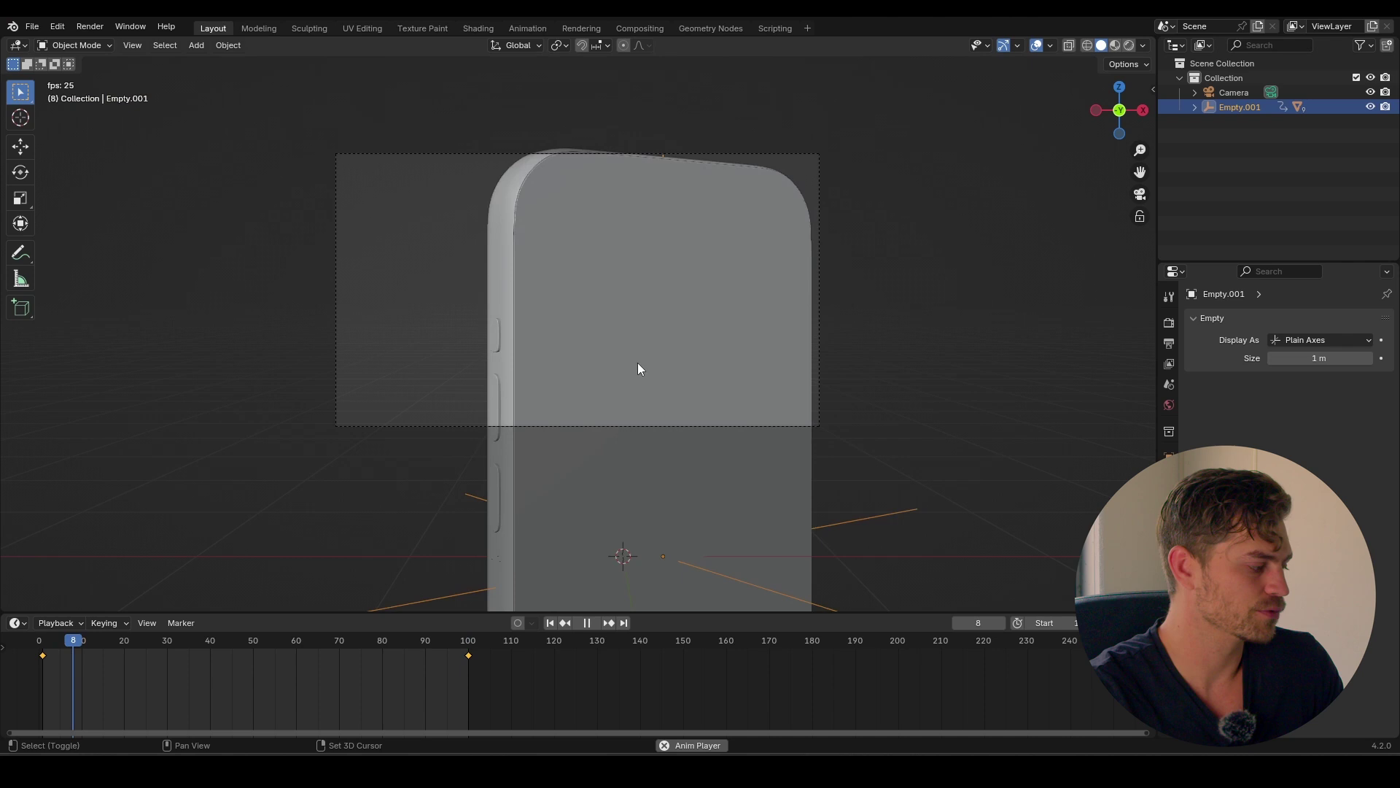
key(space)
key(shift+Left)
key(space)
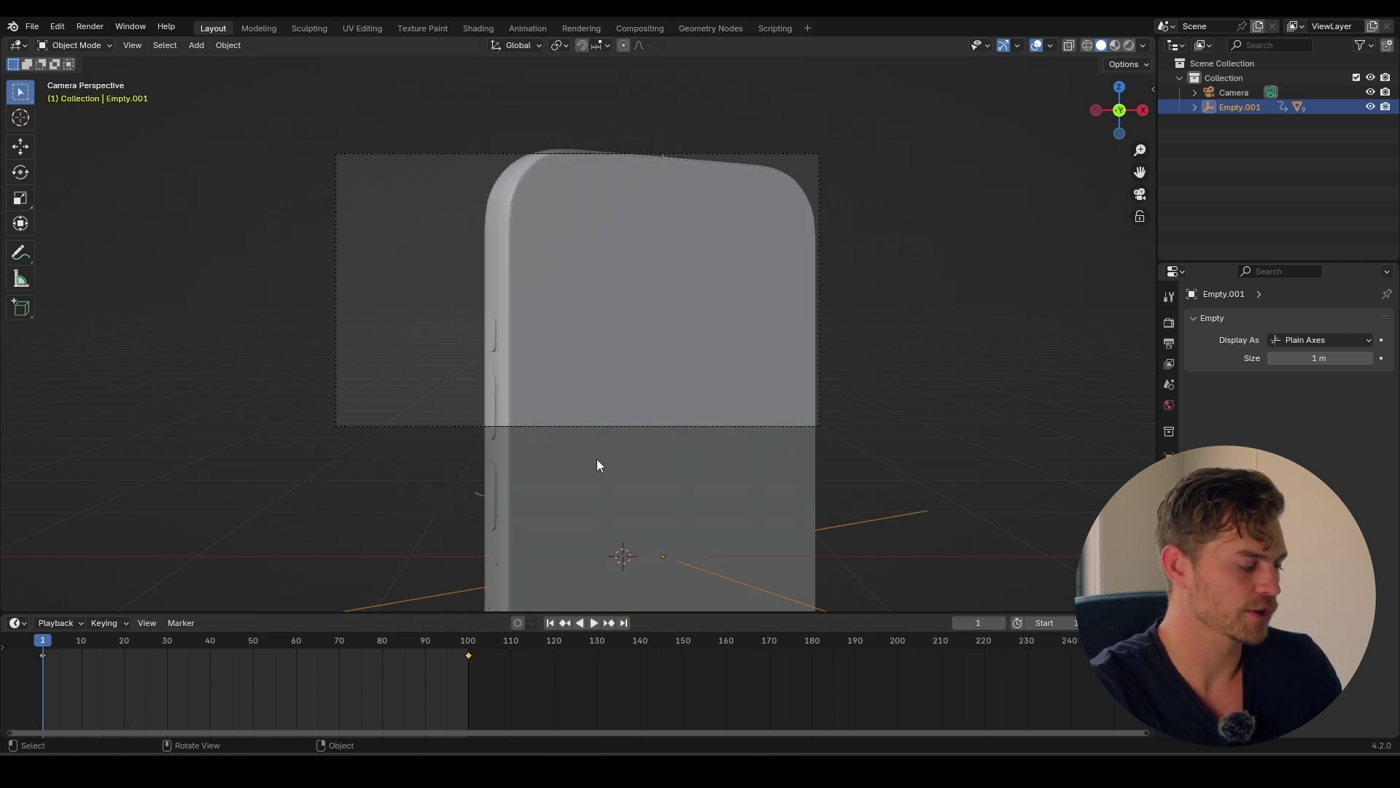
Step: Deselect the frame-100 key and orbit to a close frontal view of the phone's back and camera bump
click(384, 661)
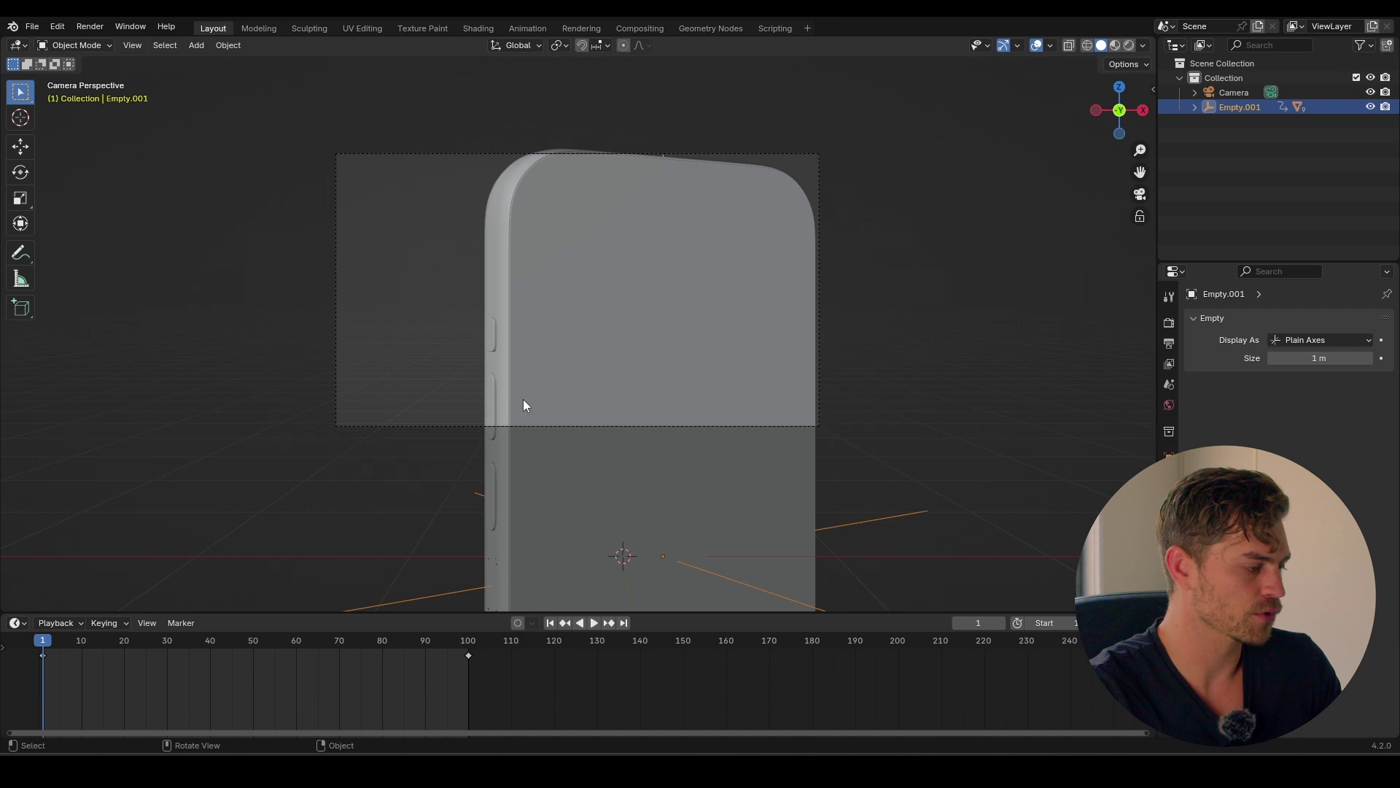
middle_drag(524, 405, 804, 362)
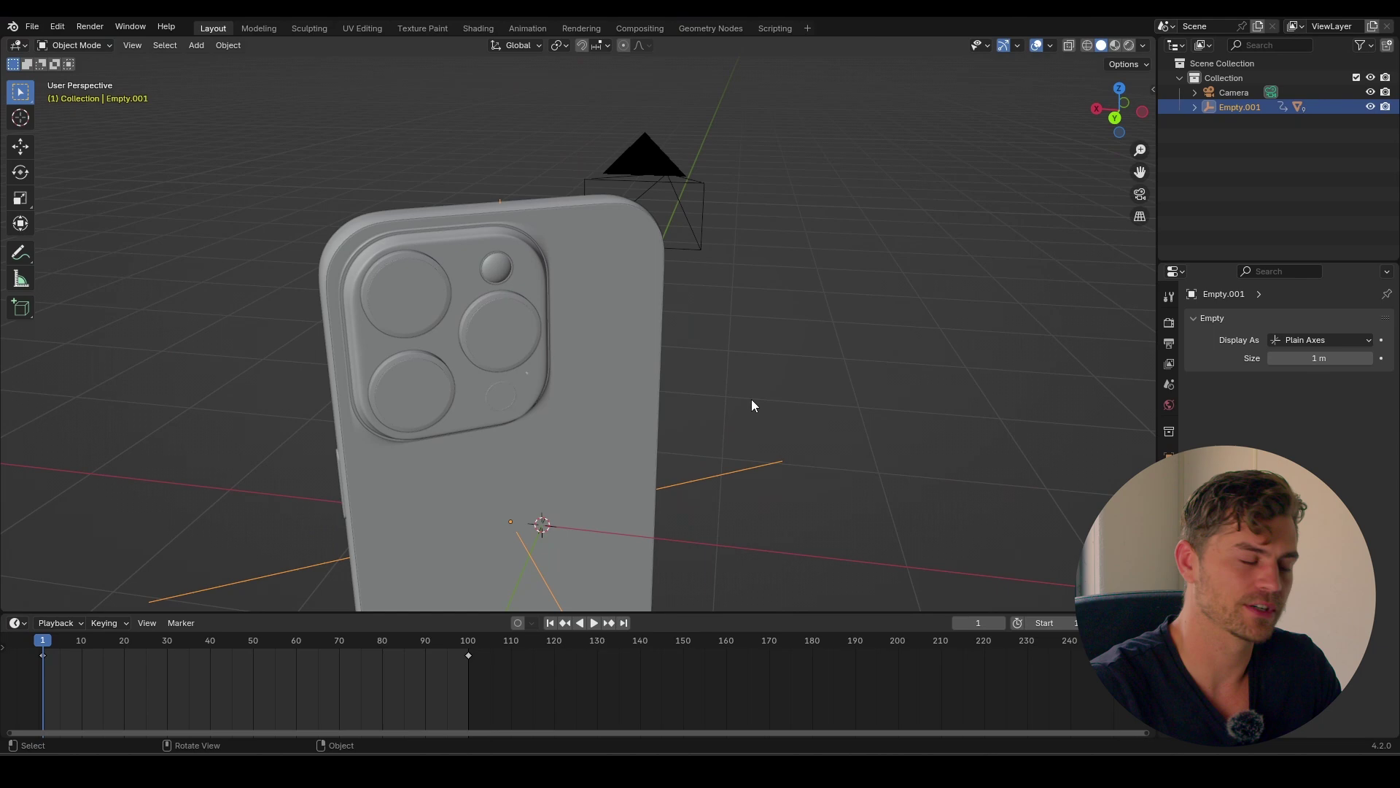
middle_drag(752, 405, 594, 379)
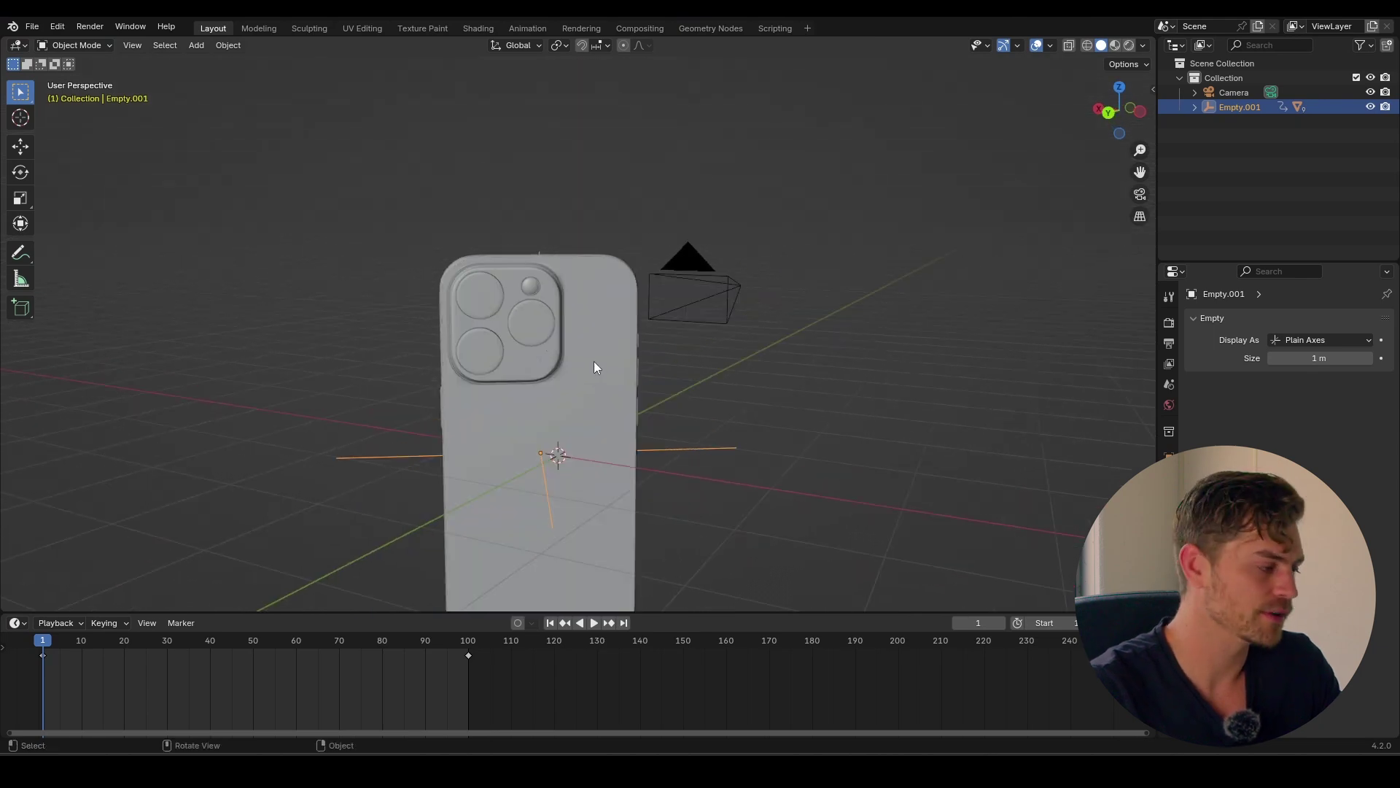
scroll(594, 383, up, 5)
mouse_move(612, 412)
middle_down()
mouse_move(584, 260)
mouse_move(594, 216)
mouse_move(592, 503)
mouse_move(581, 484)
mouse_move(617, 410)
middle_up()
middle_drag(623, 355, 611, 251)
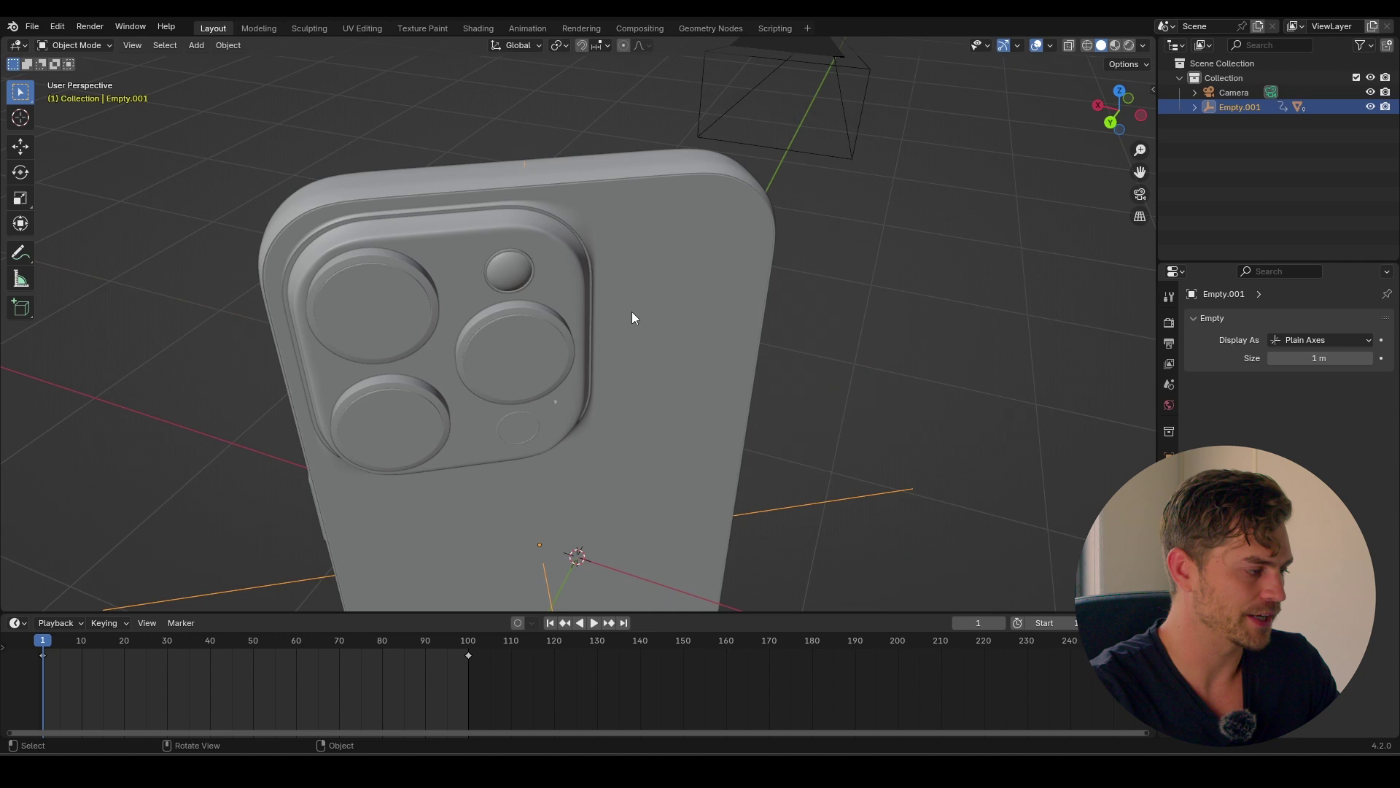
middle_drag(695, 393, 616, 295)
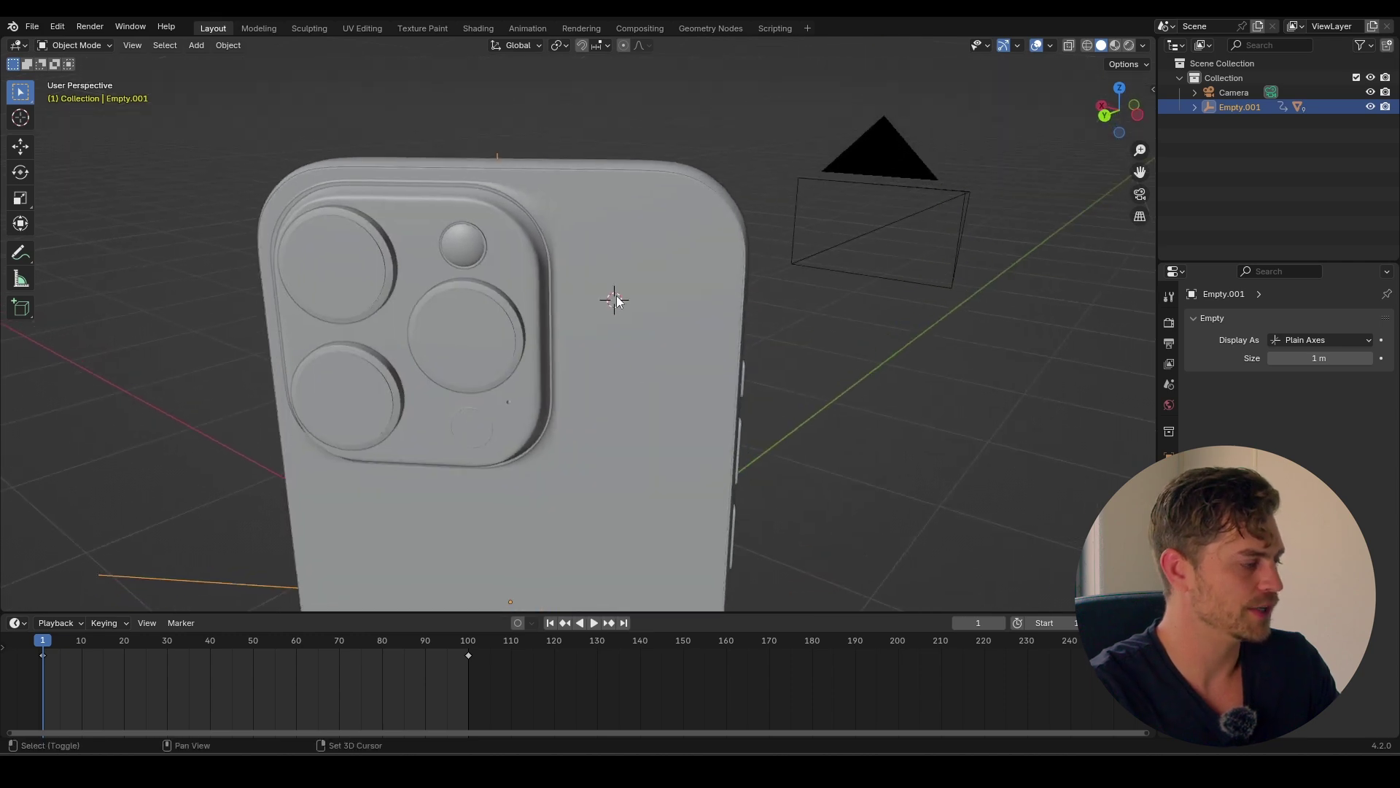
Step: Add a text object and replace 'Text' with AND, NIGHT and MODE on three lines
key(shift+a)
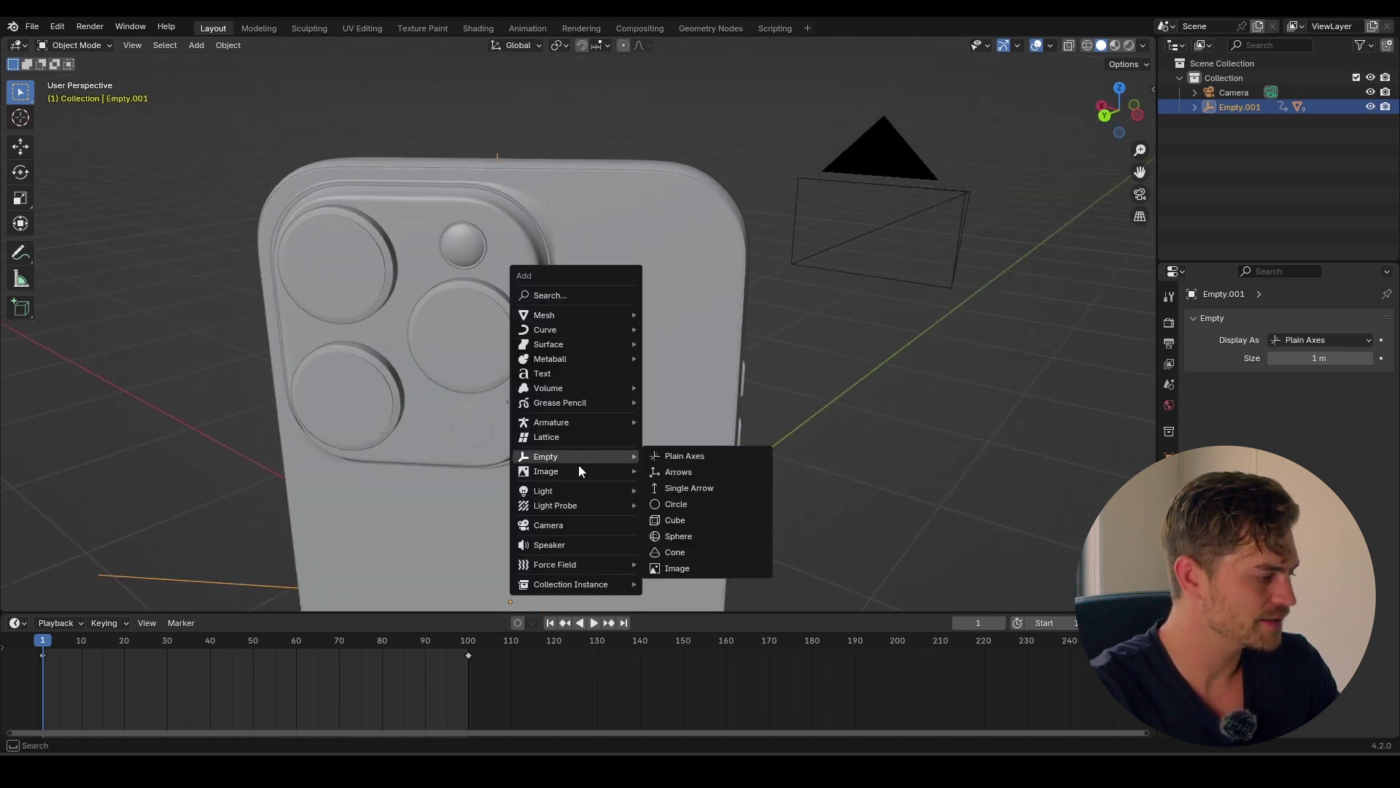
click(584, 375)
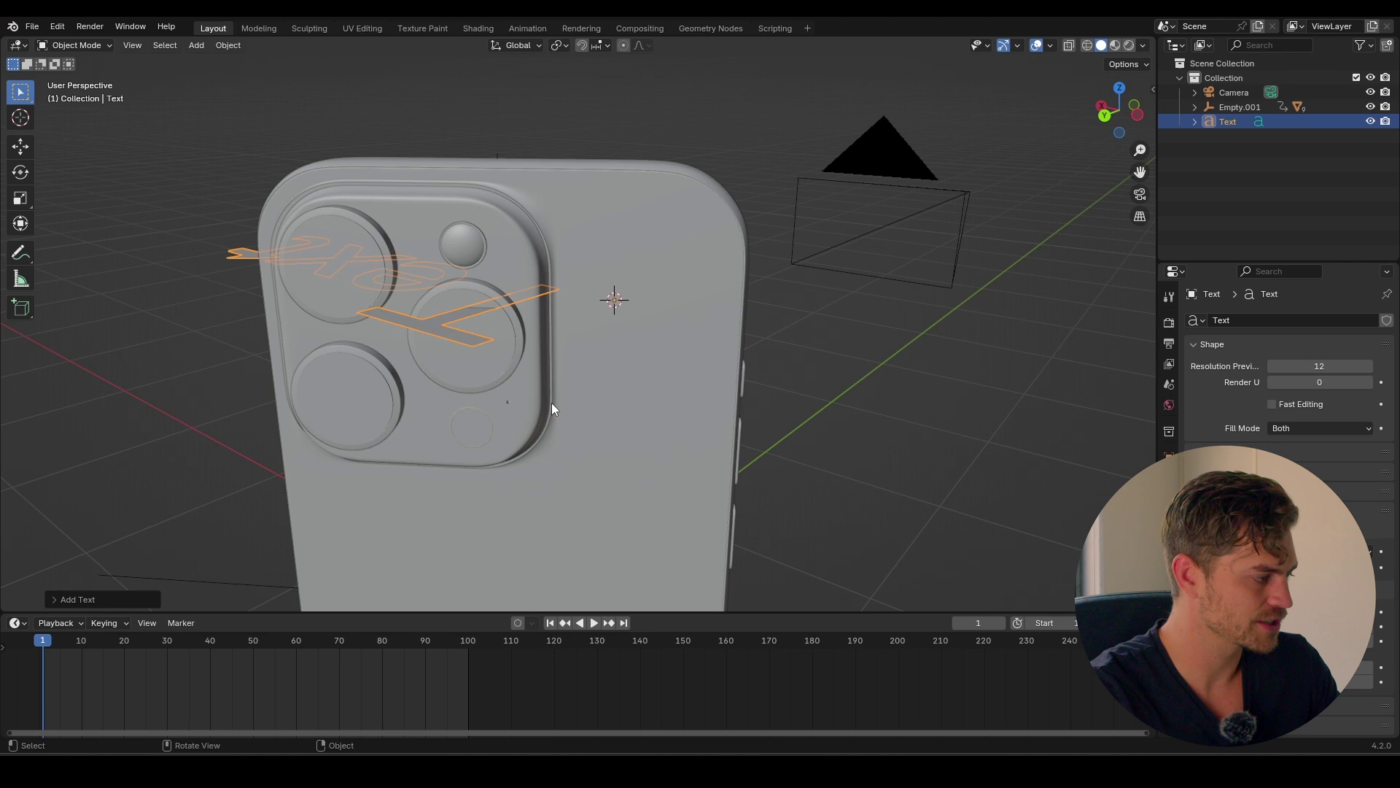
key(Tab)
scroll(551, 402, down, 5)
middle_drag(566, 350, 482, 433)
key(BackSpace)
key(BackSpace)
key(BackSpace)
key(BackSpace)
text(AND)
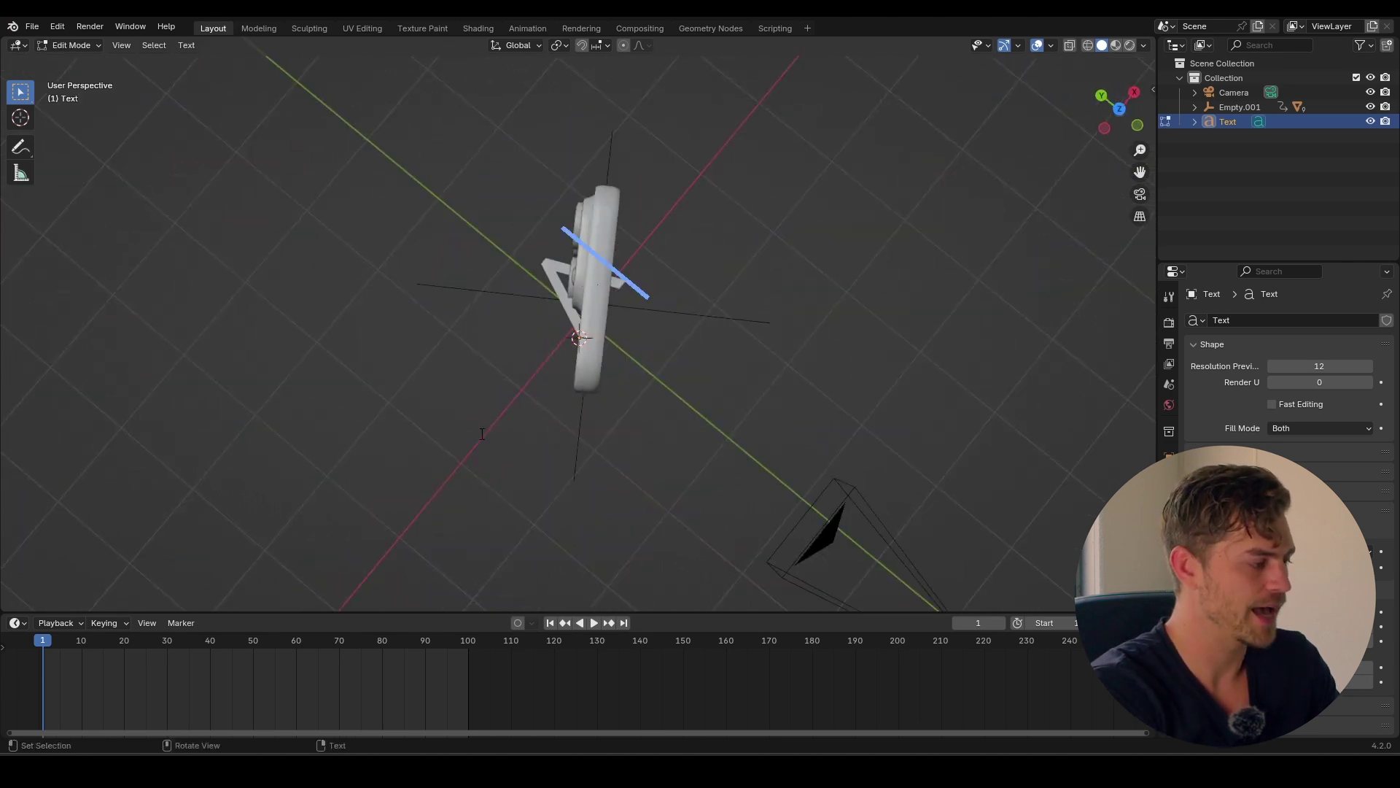
key(Return)
text(NIGHT)
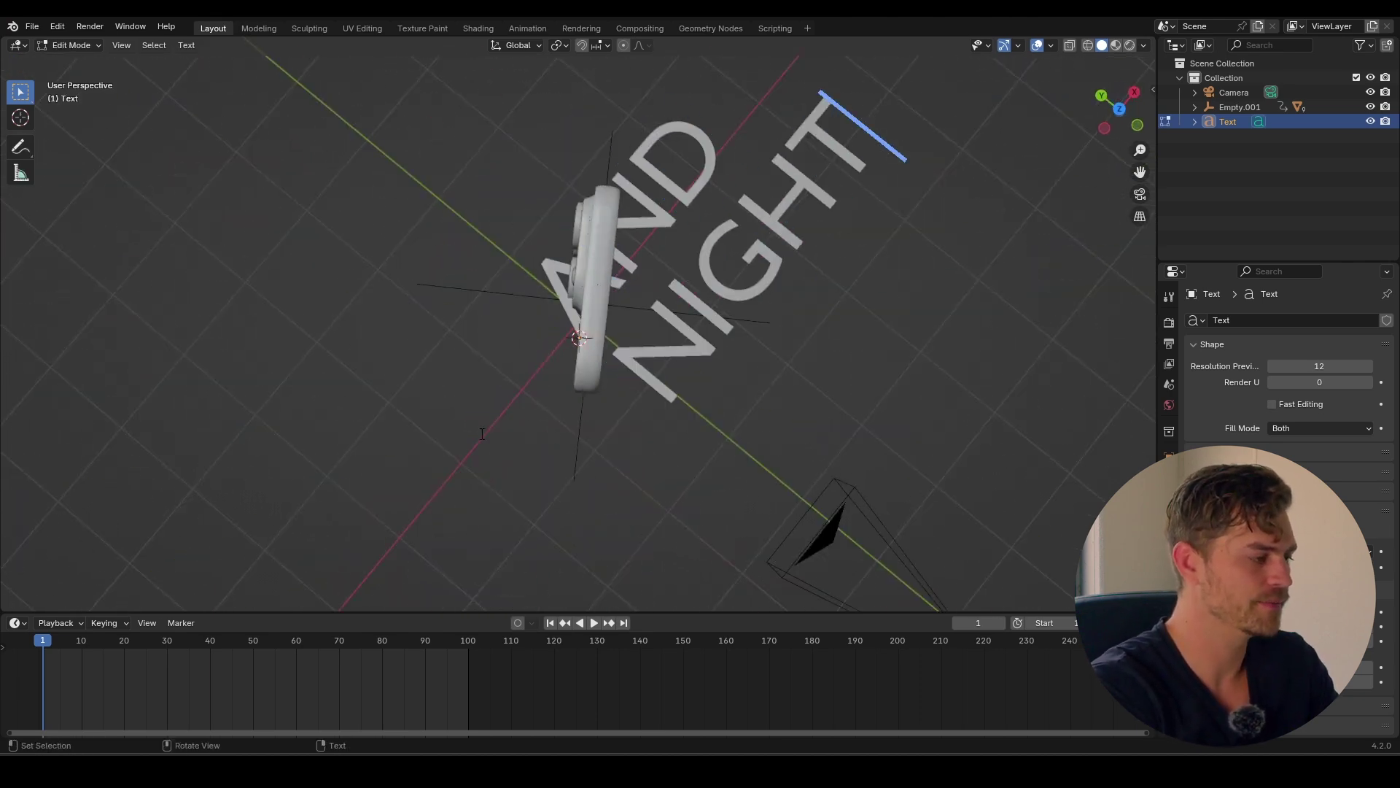
key(Return)
text(MODE)
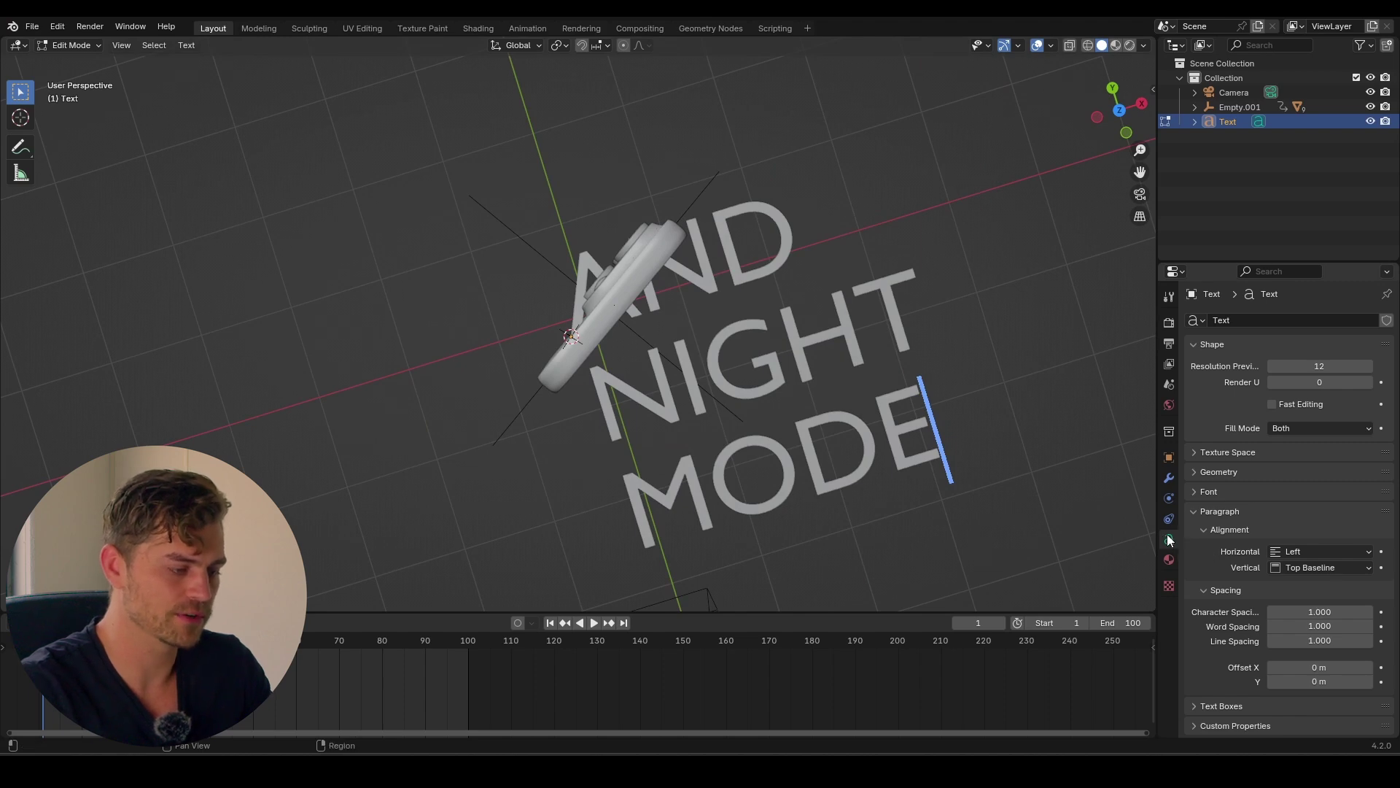
Step: Filter the font browser for 'arial' and load Arial Narrow Bold as the Regular font
click(1204, 493)
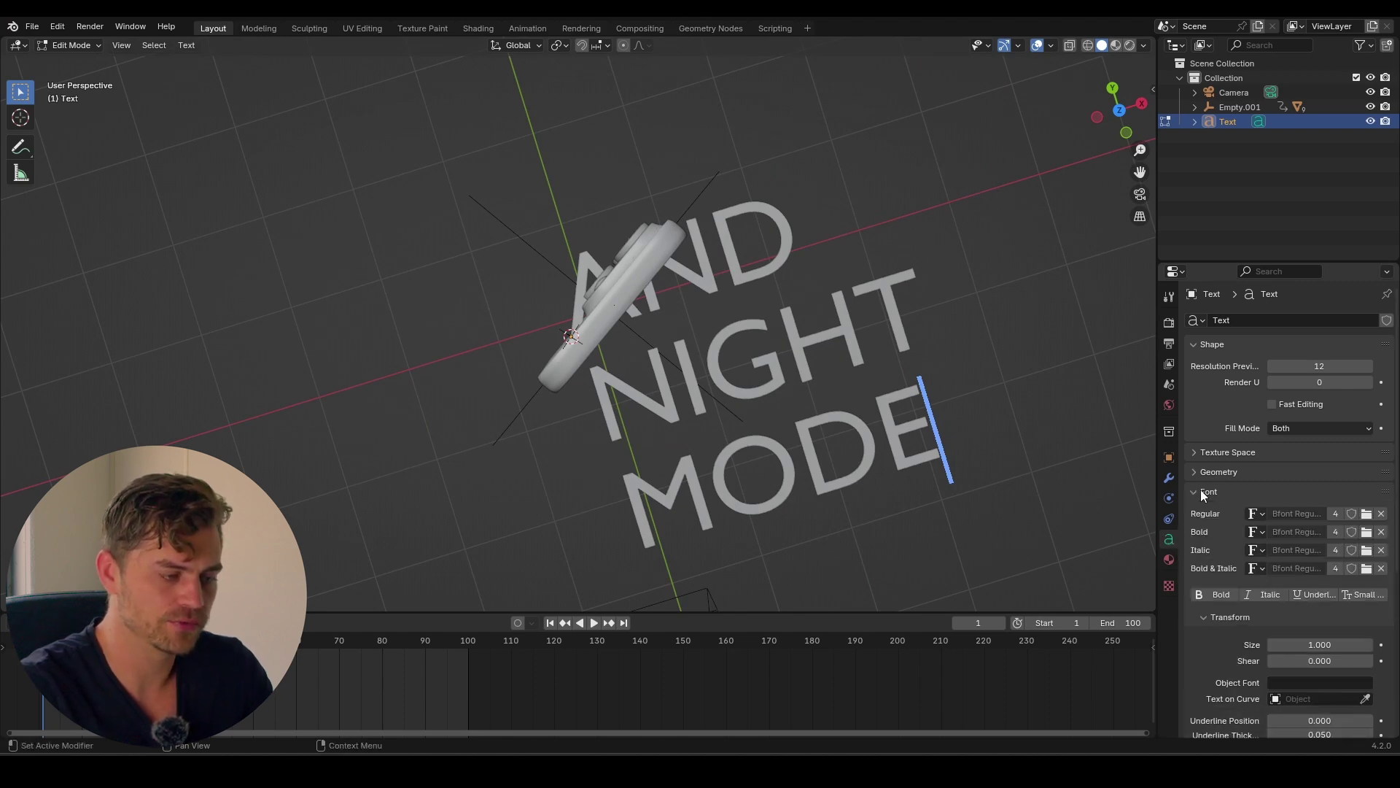
click(1367, 514)
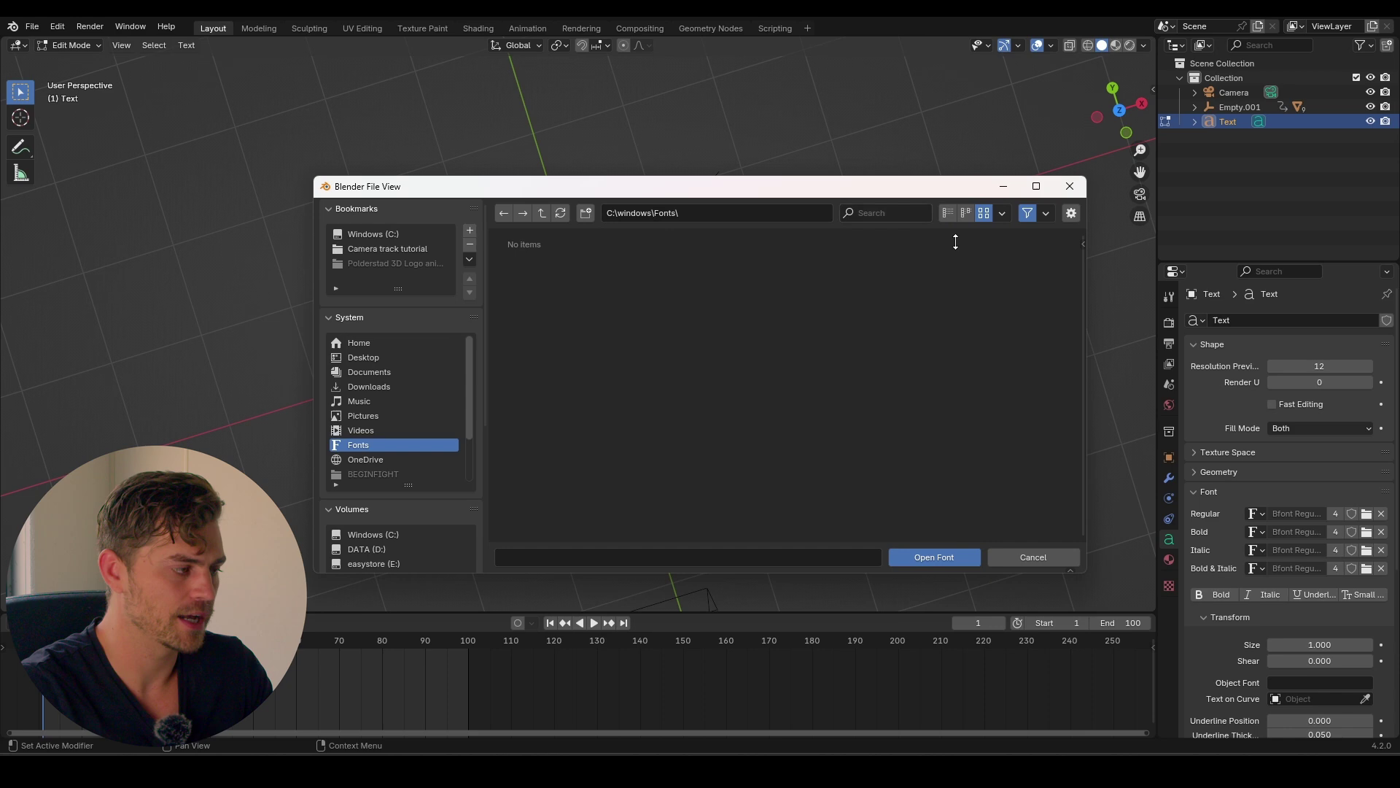
scroll(890, 387, down, 5)
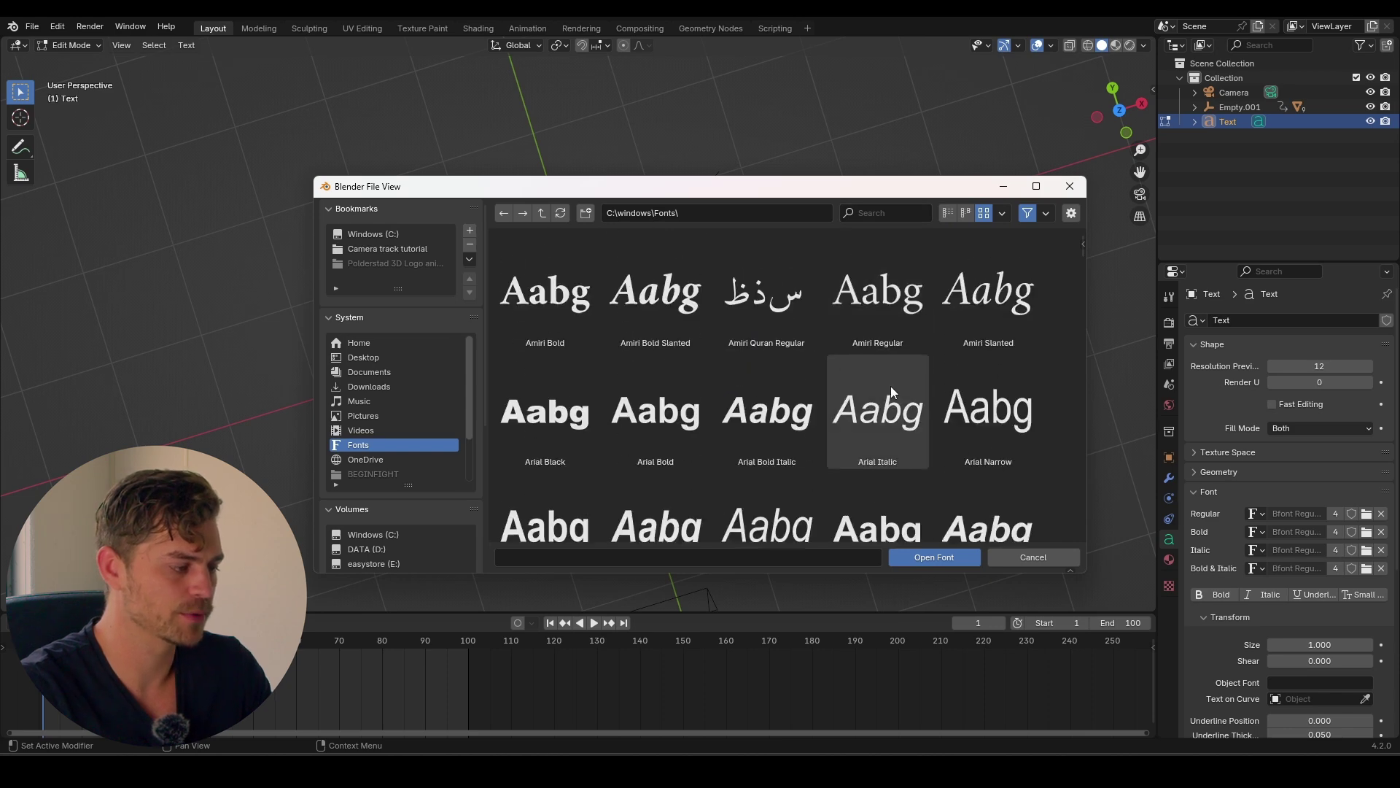
scroll(916, 395, down, 2)
click(895, 219)
text(ari)
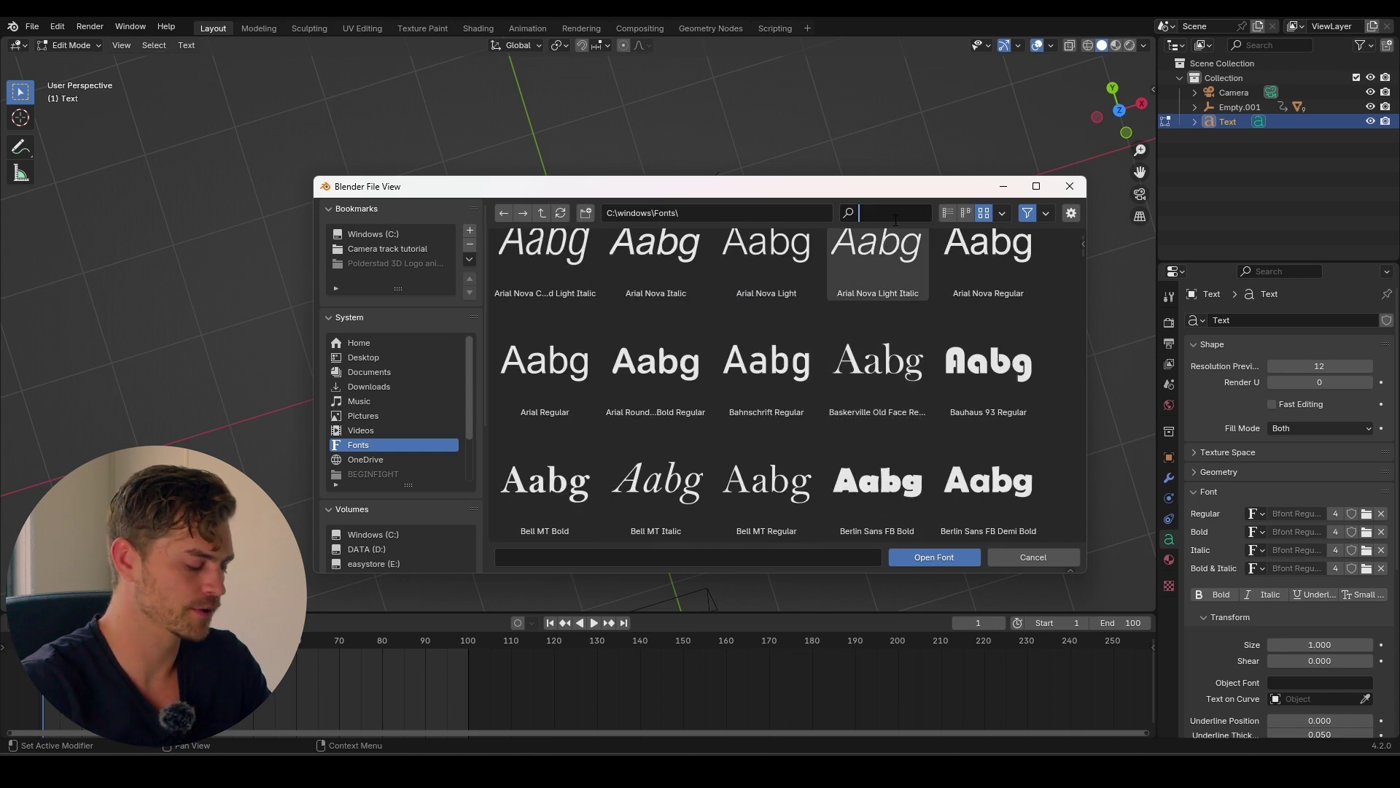
text(al)
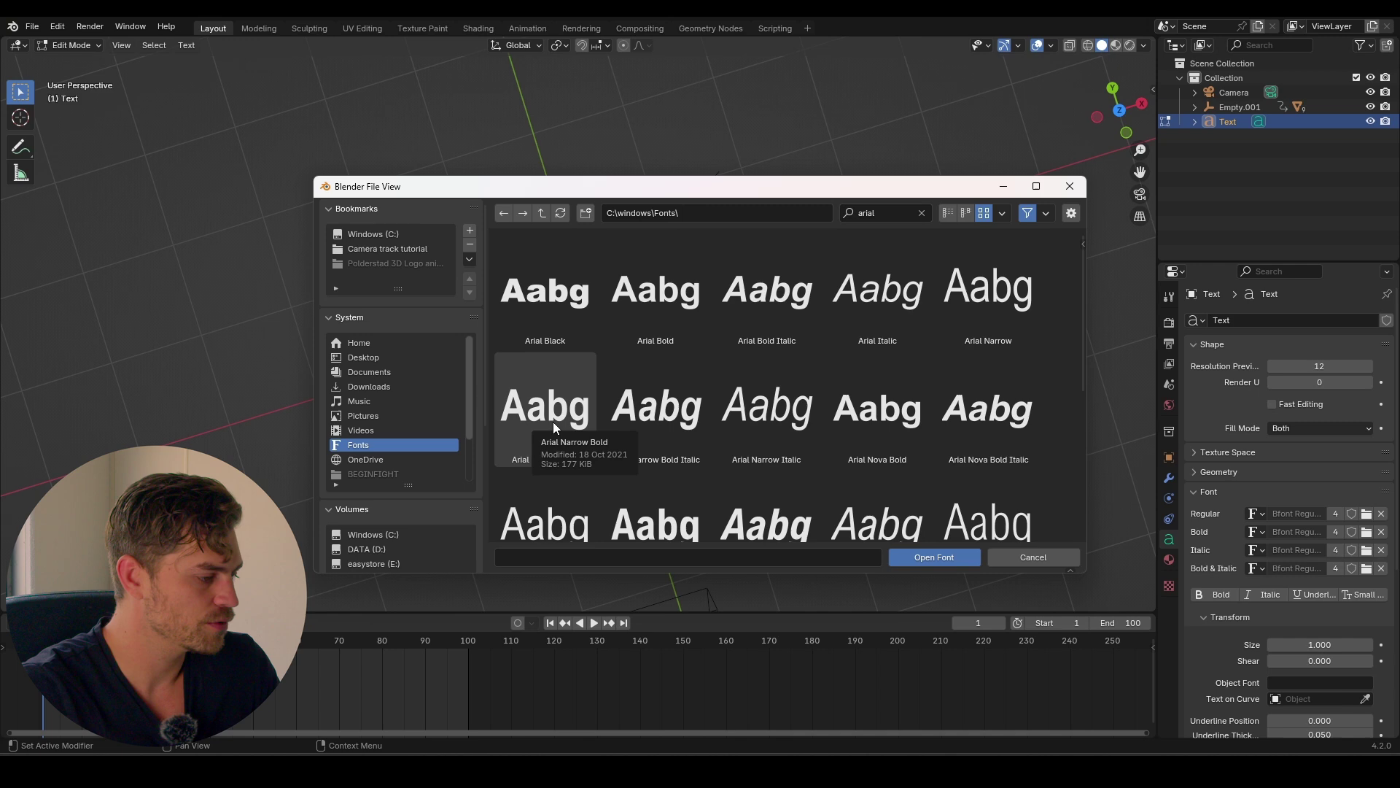
double_click(554, 427)
Step: Reset word spacing to 1, reduce line spacing to 0.540, and exit text editing
middle_drag(681, 466, 685, 372)
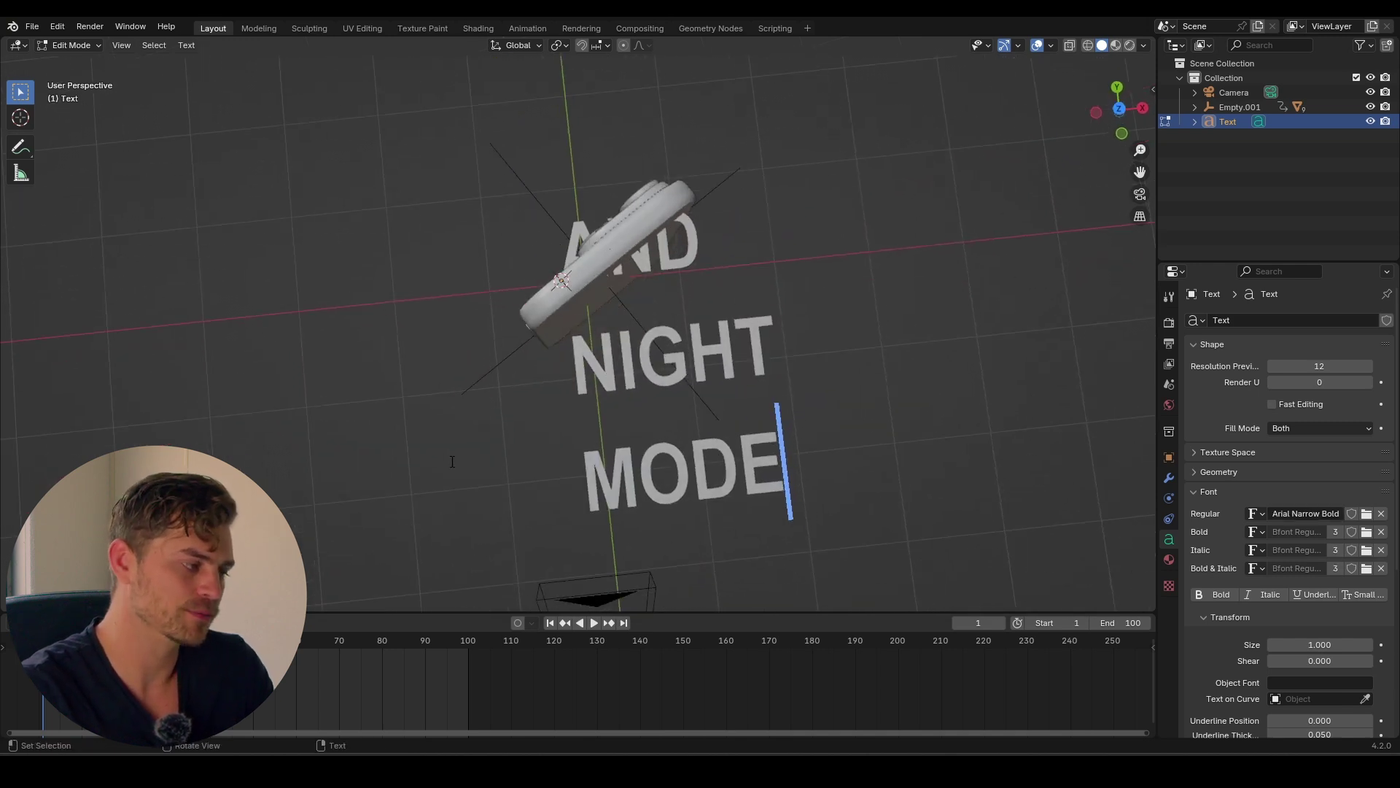
scroll(1237, 474, down, 2)
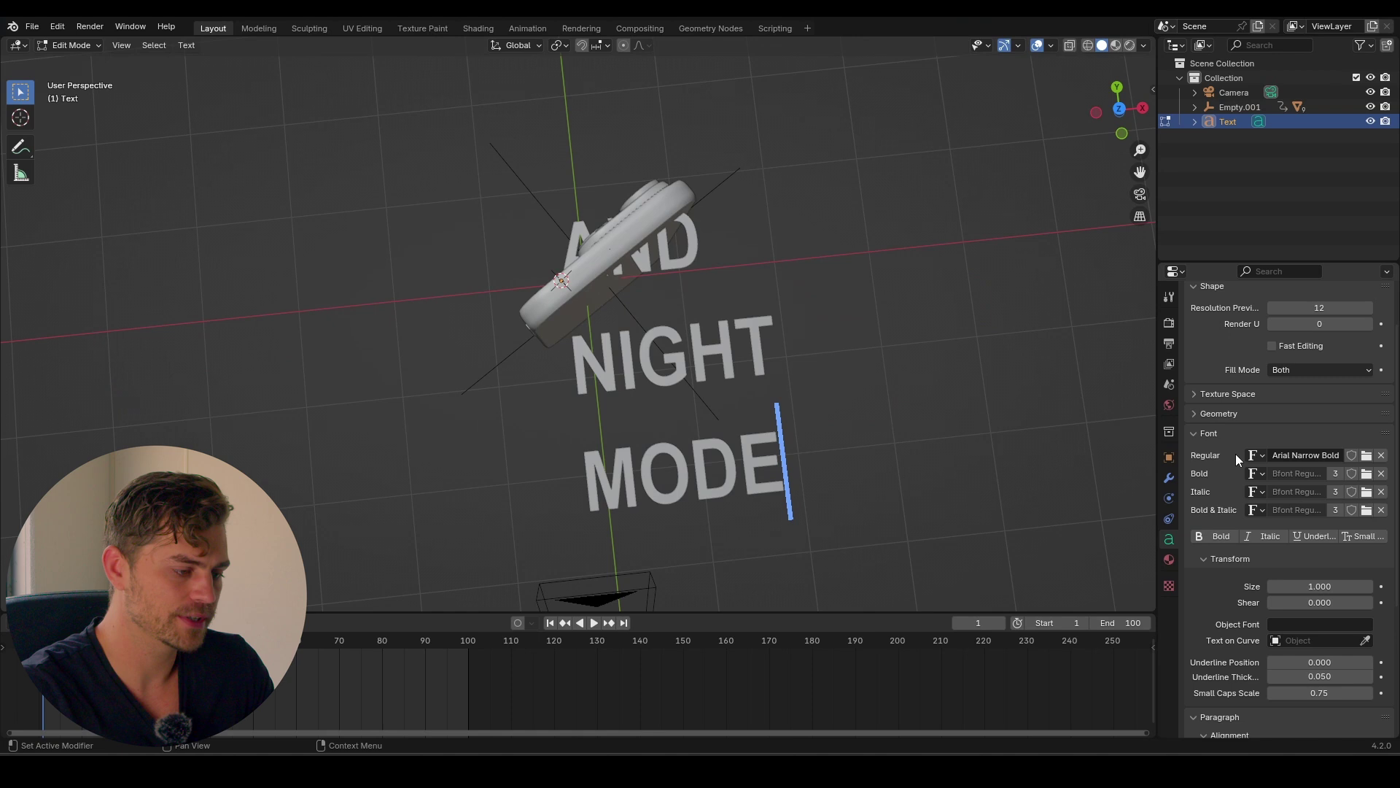
scroll(1236, 454, down, 7)
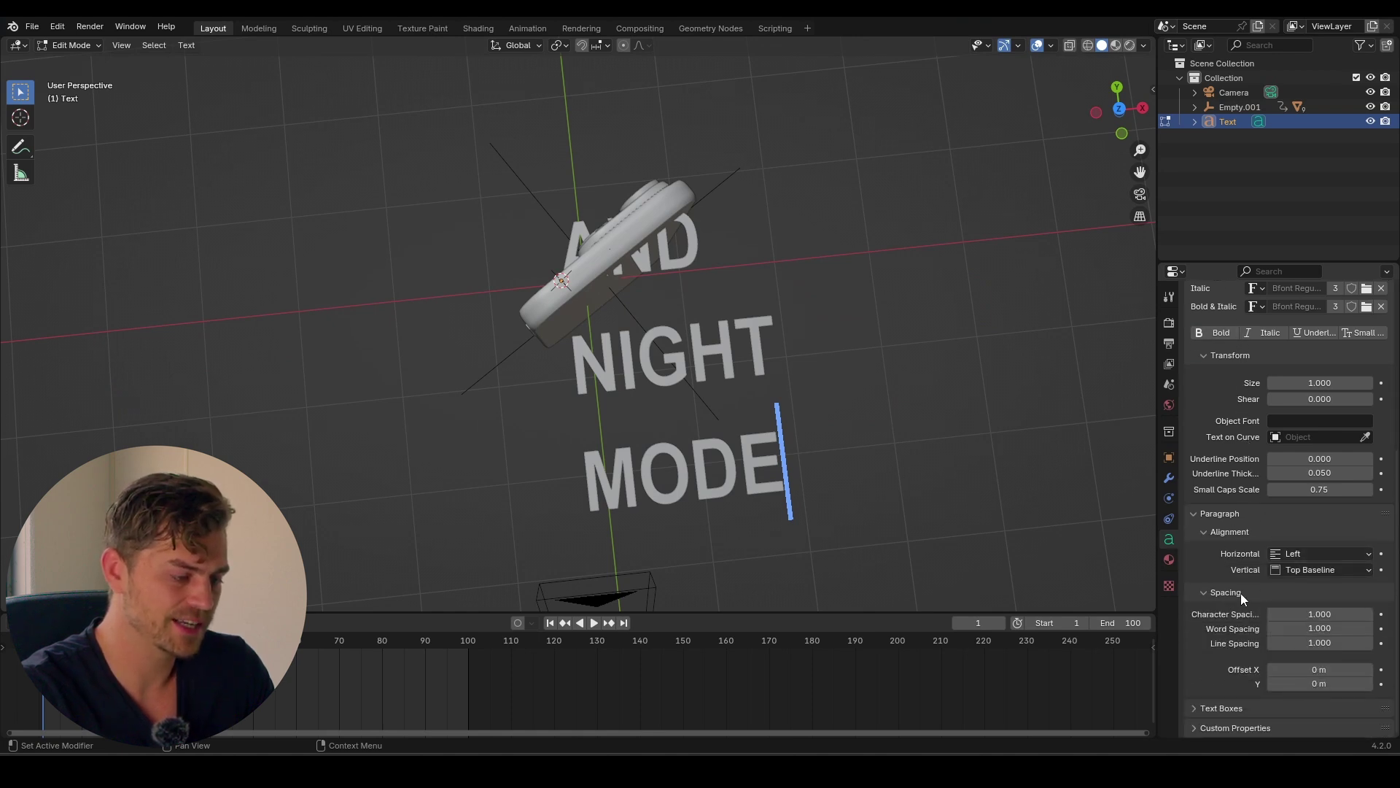
mouse_move(1324, 615)
mouse_down()
mouse_move(1364, 614)
mouse_move(1334, 614)
mouse_up()
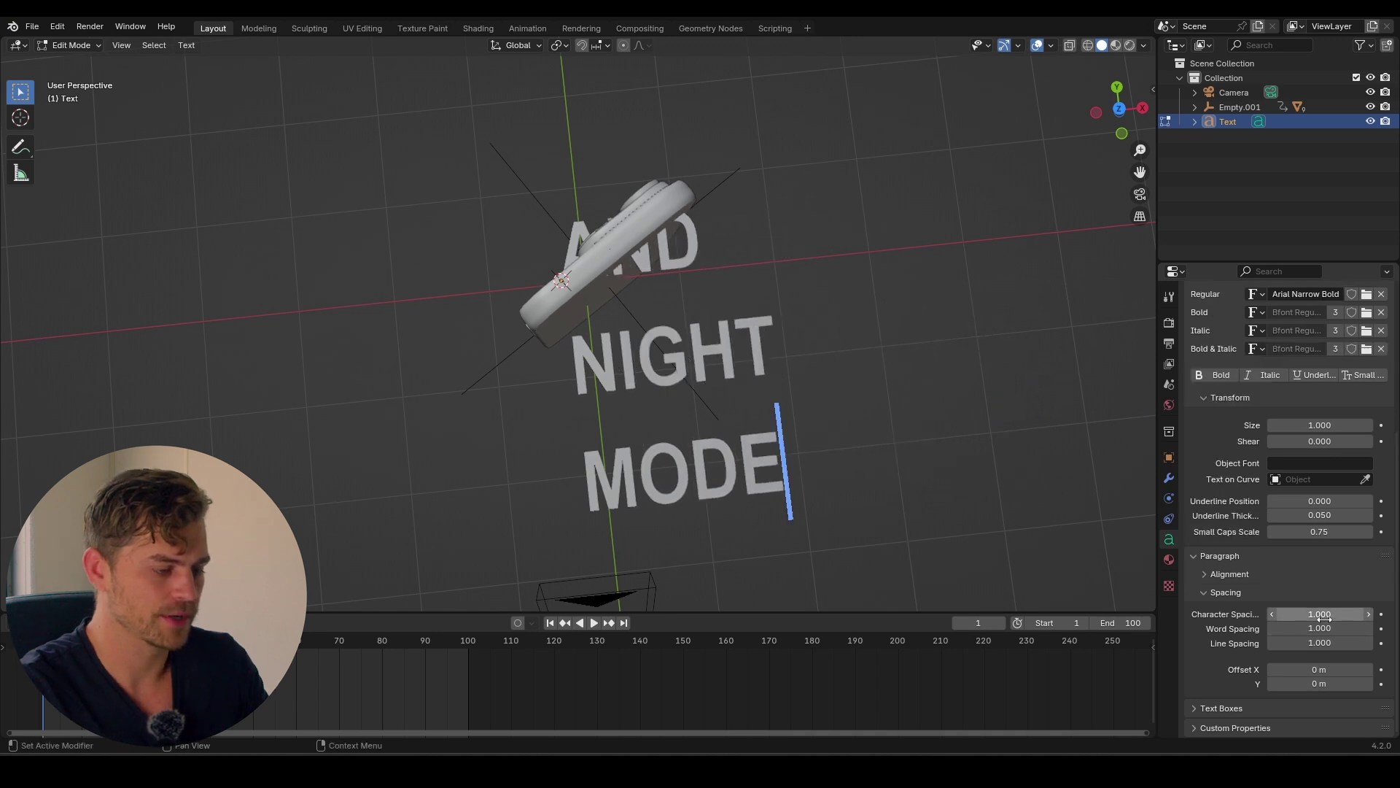
drag(1312, 629, 1322, 629)
click(1320, 629)
text(1)
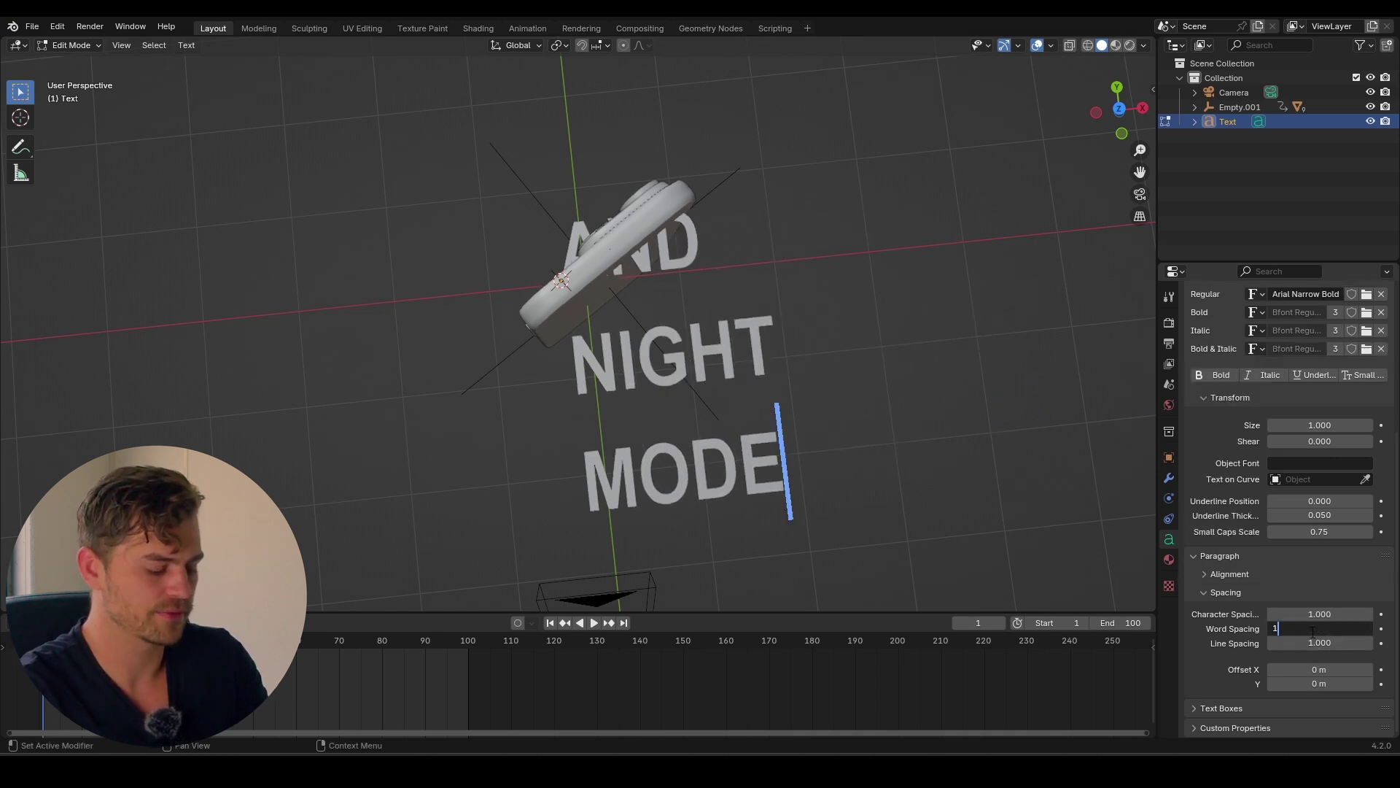
key(Return)
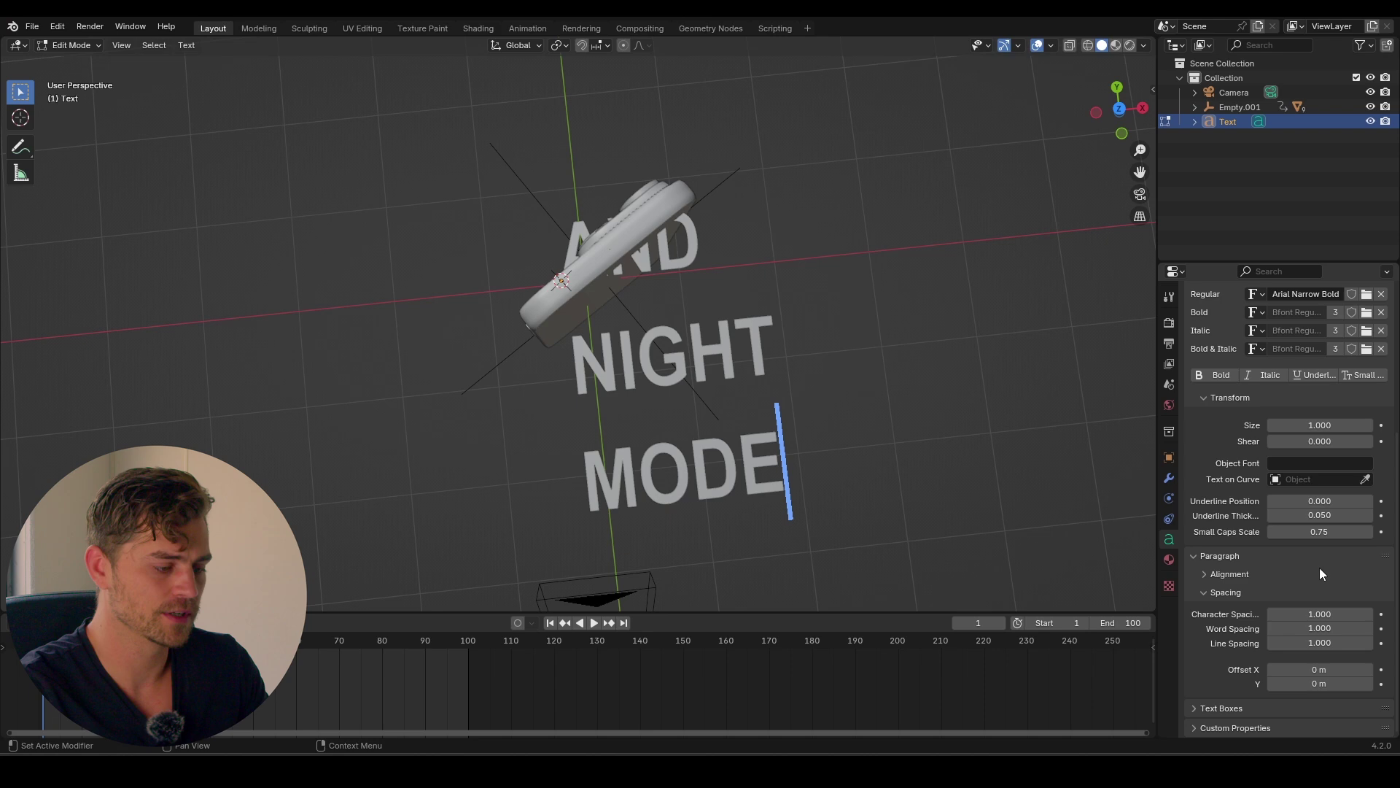
drag(1329, 642, 1289, 641)
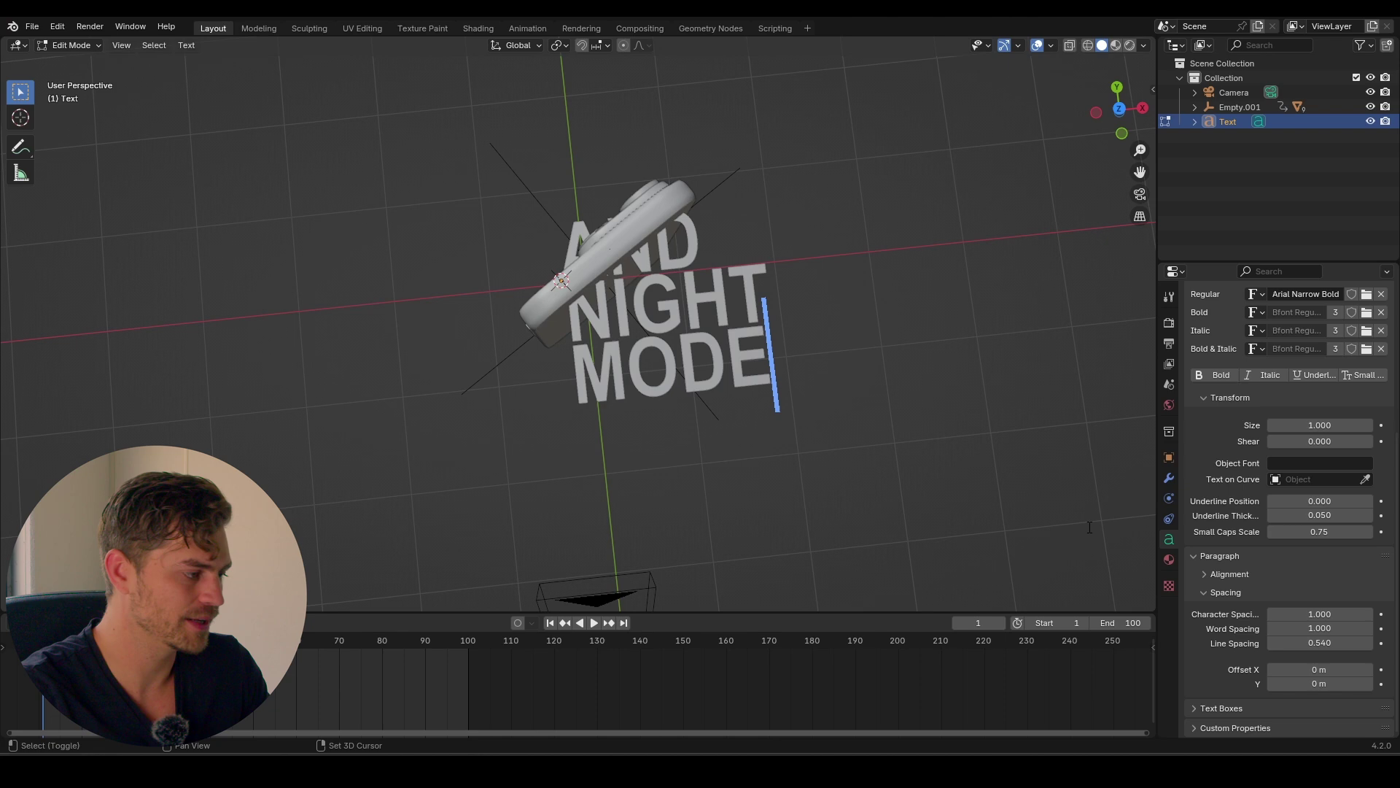
key(Tab)
Step: Extrude the text to about 0.036 m and orbit to inspect the solid letters
scroll(1230, 496, up, 7)
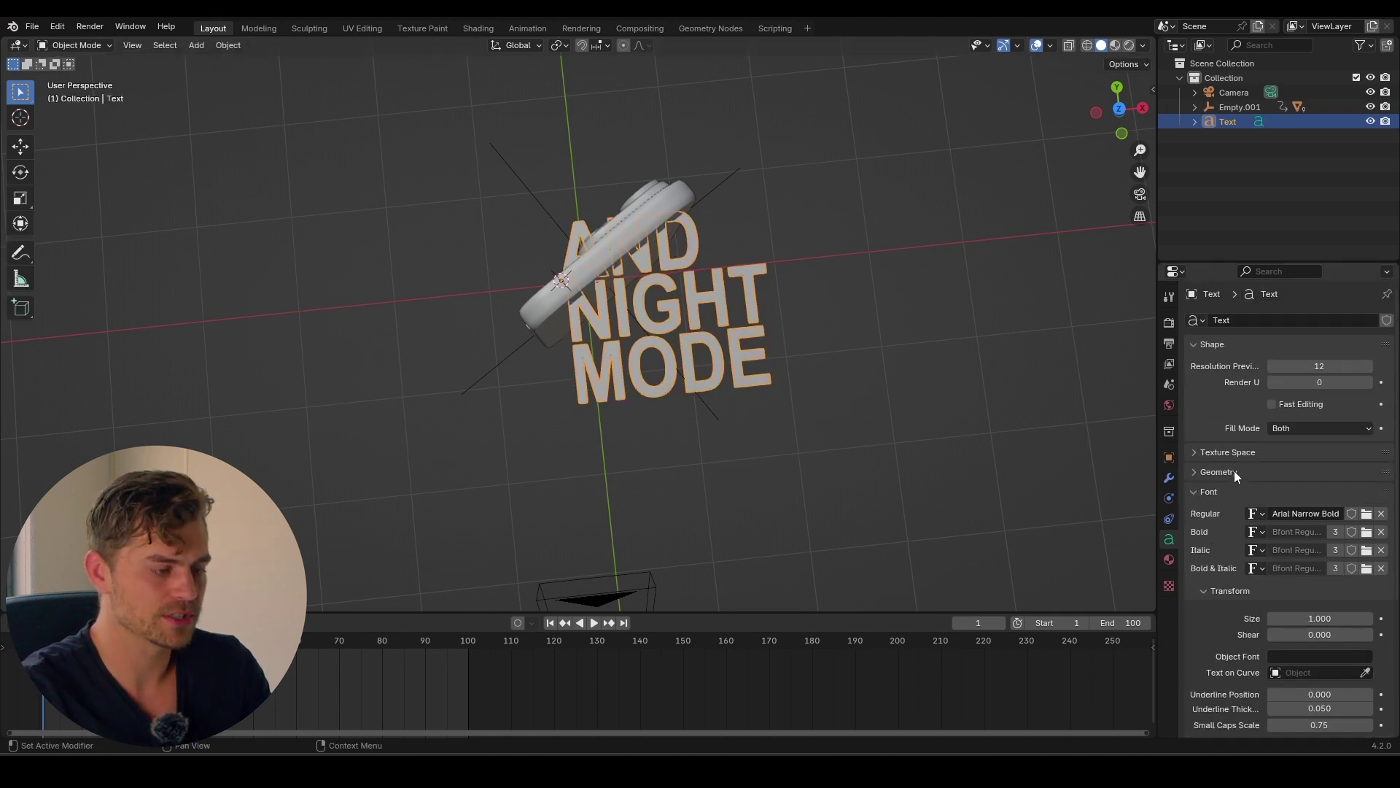
scroll(1237, 503, down, 4)
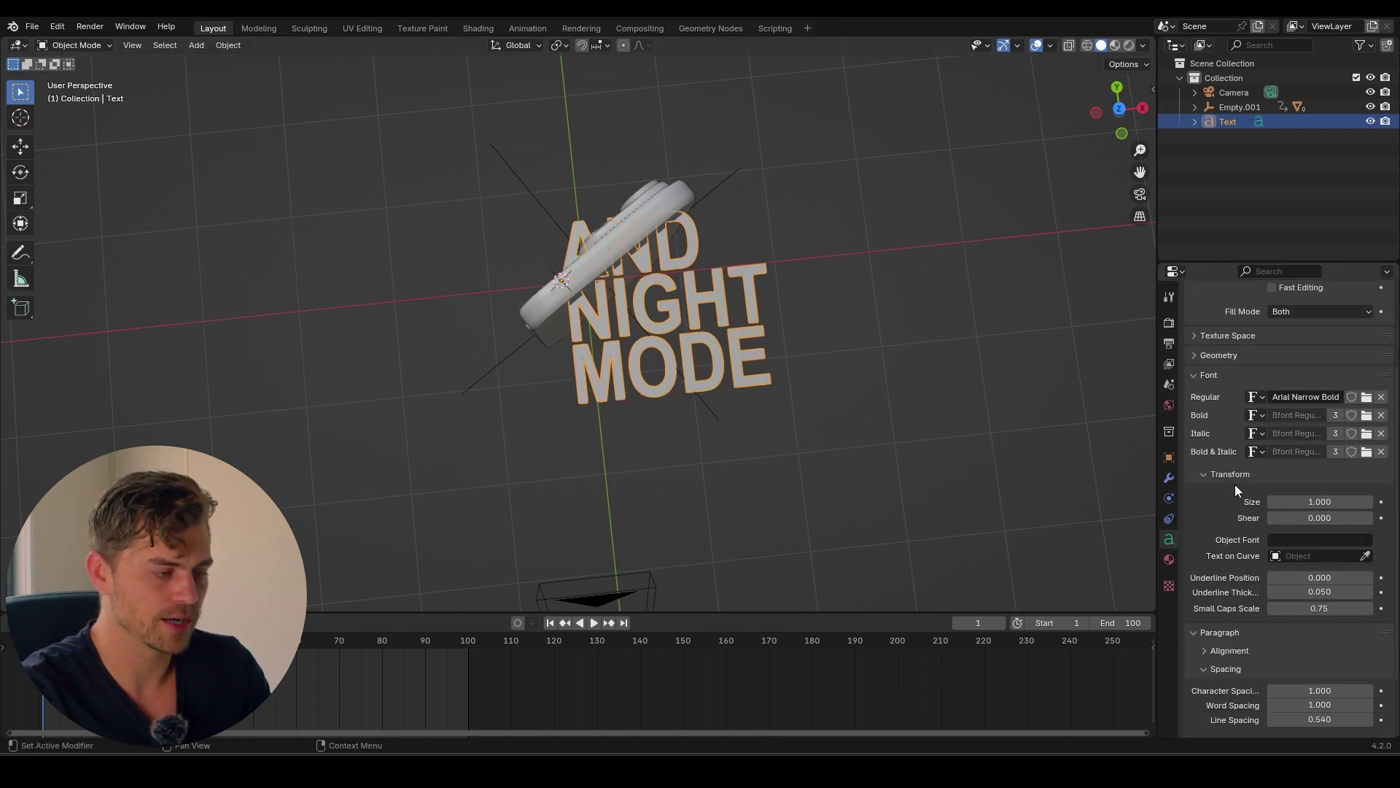
click(1205, 357)
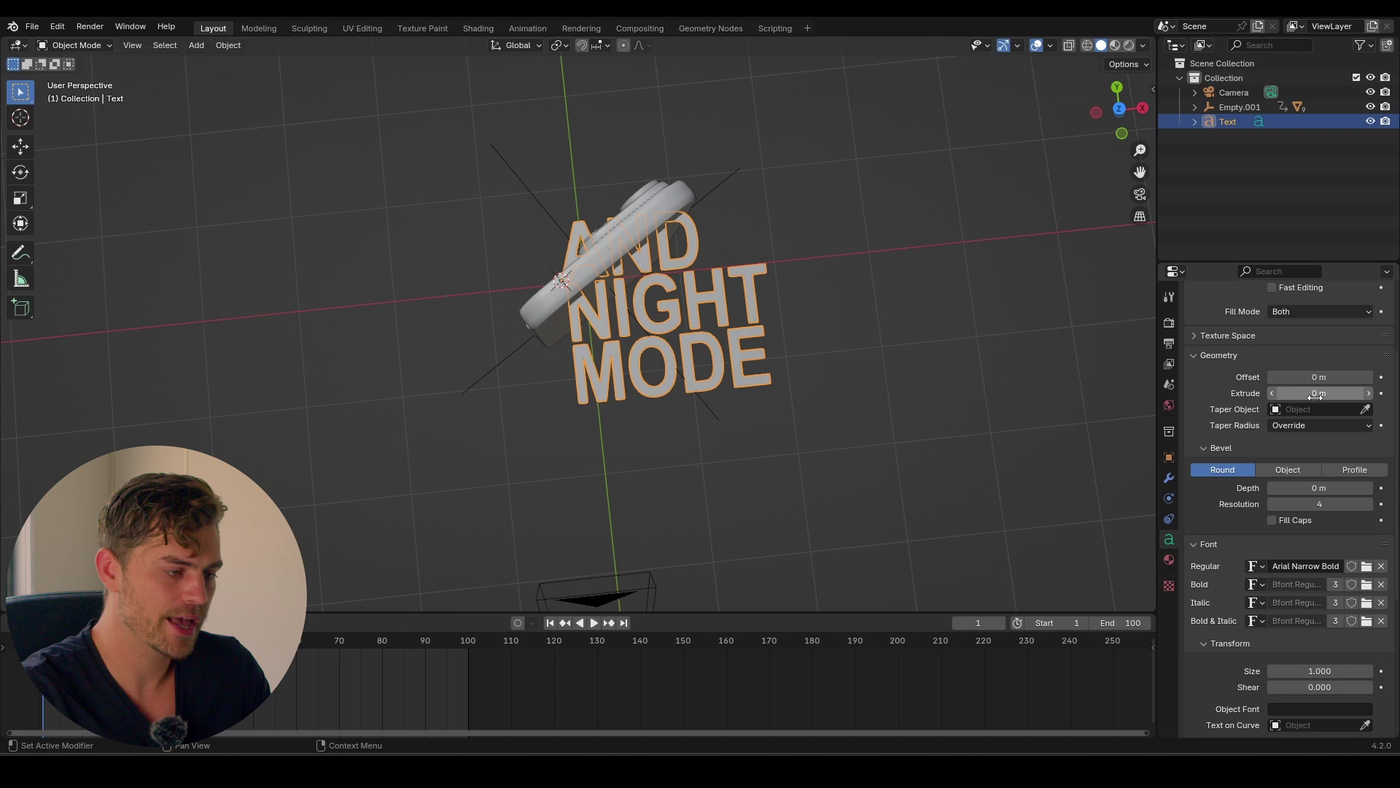
drag(1315, 395, 1342, 394)
middle_drag(903, 393, 738, 413)
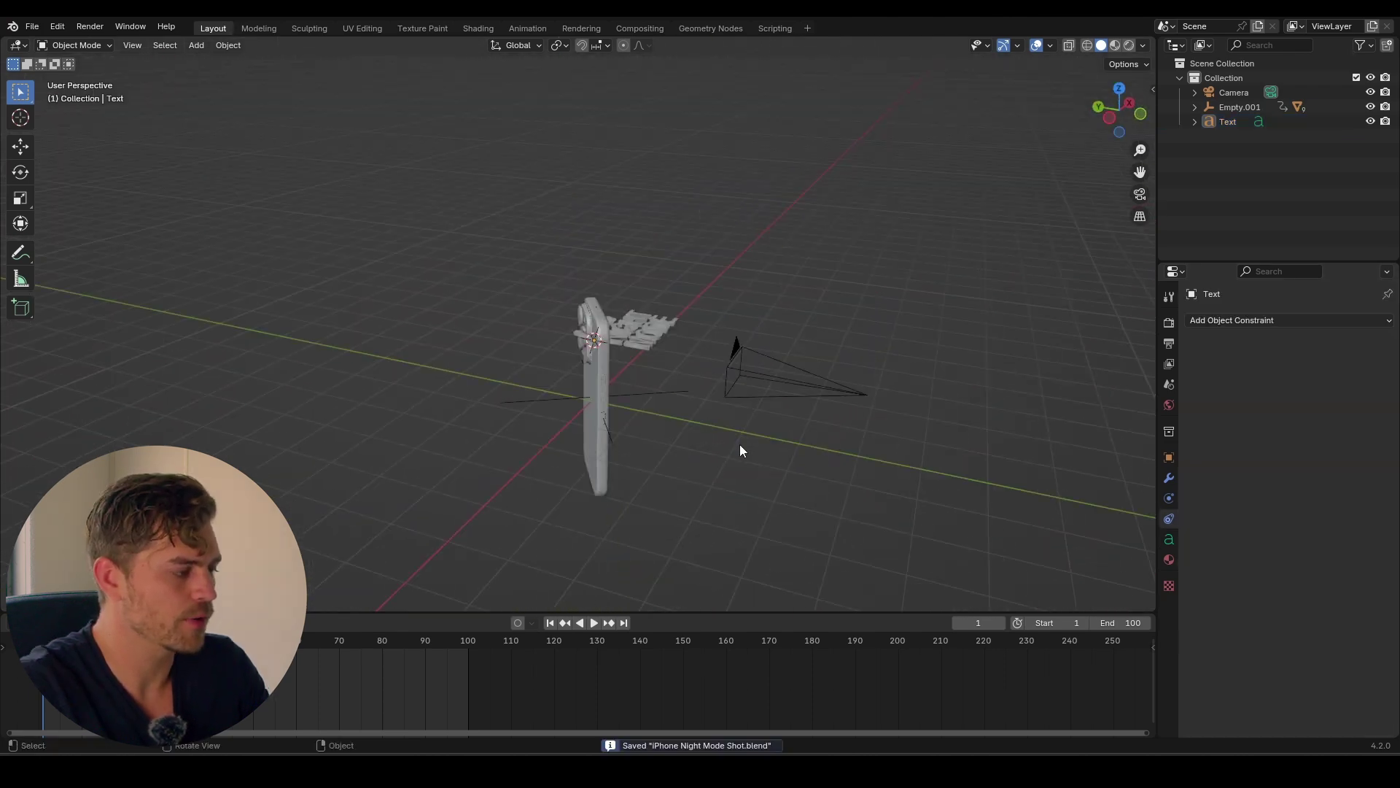
middle_drag(740, 444, 647, 369)
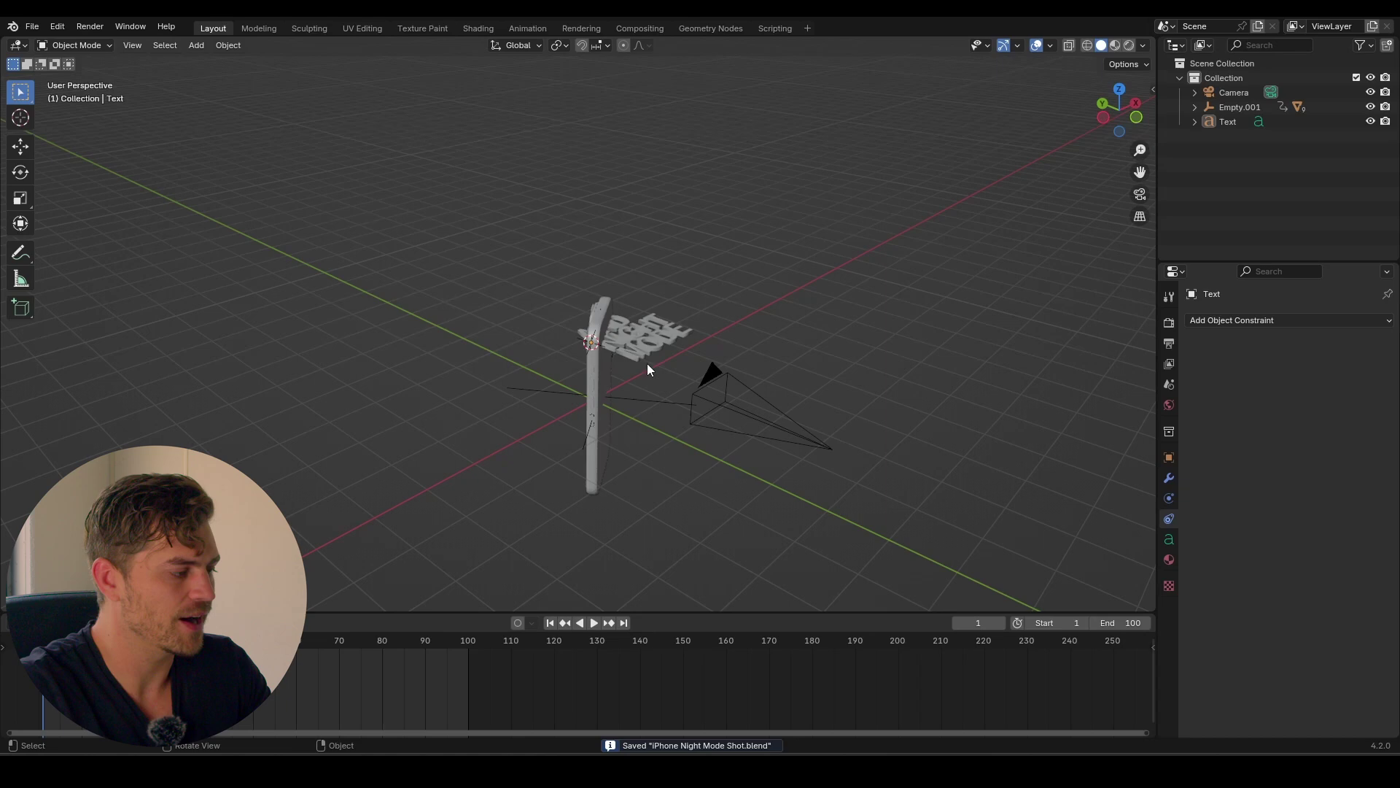
scroll(639, 374, up, 4)
middle_drag(639, 317, 651, 387)
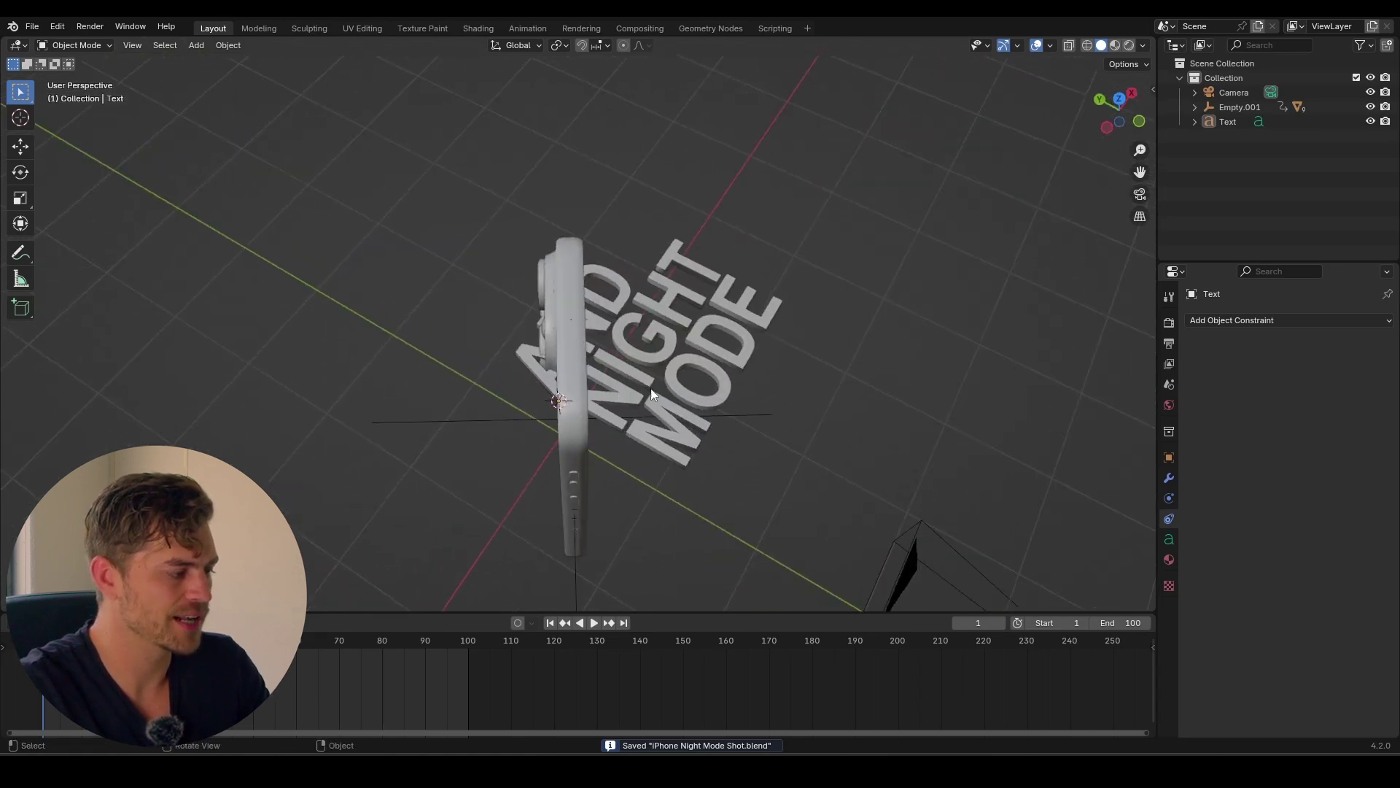
Step: Select the text, try rotating it about X, cancel, and reselect it
click(691, 362)
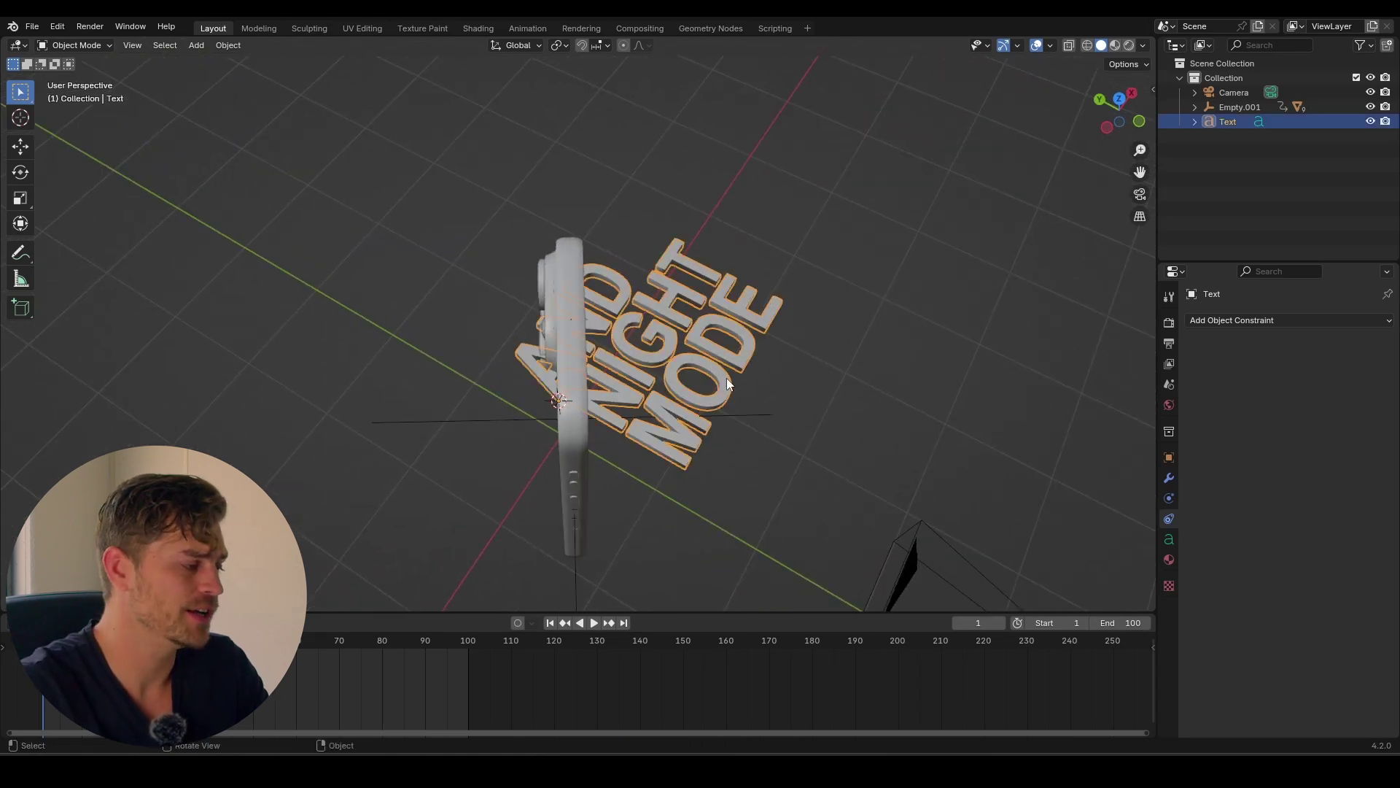
key(r)
key(z)
key(x)
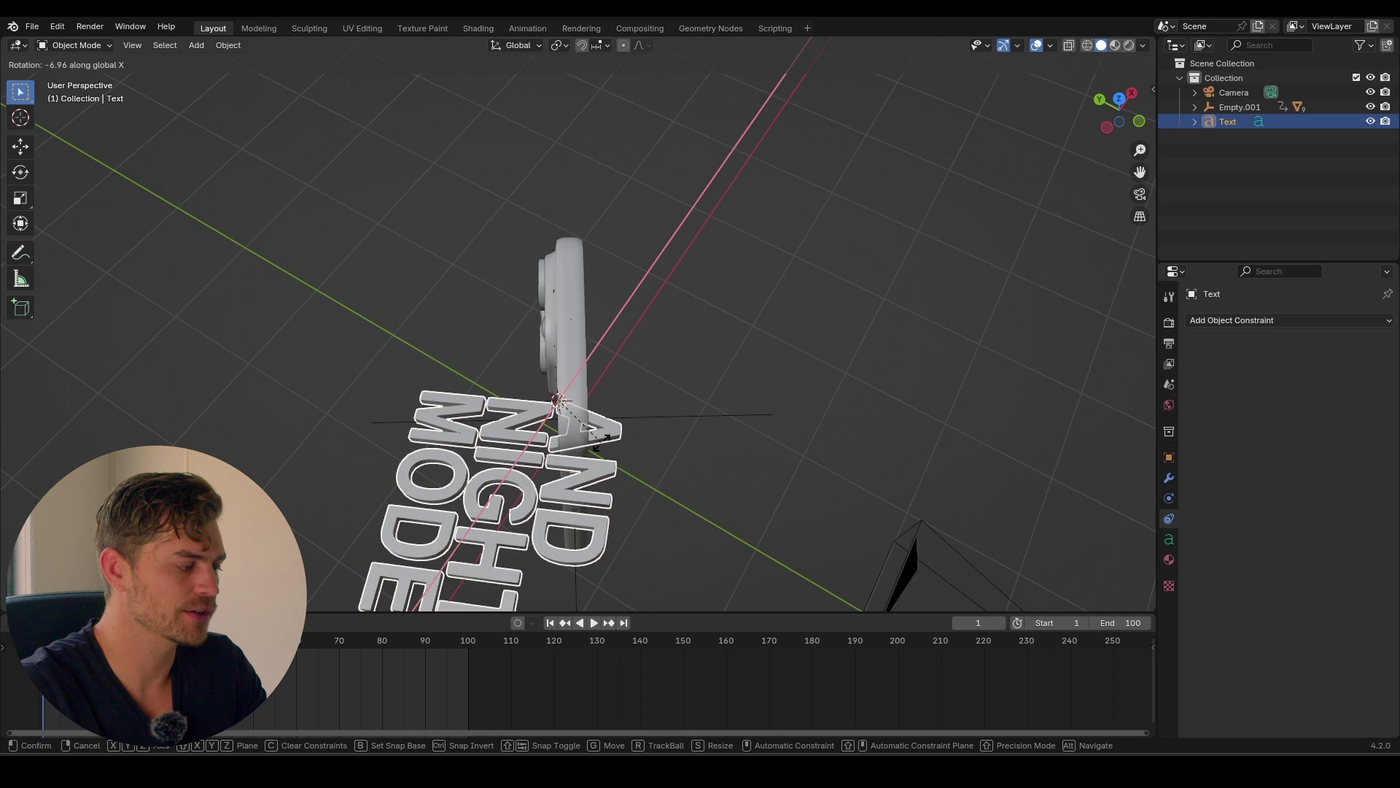
right_click(935, 422)
click(826, 395)
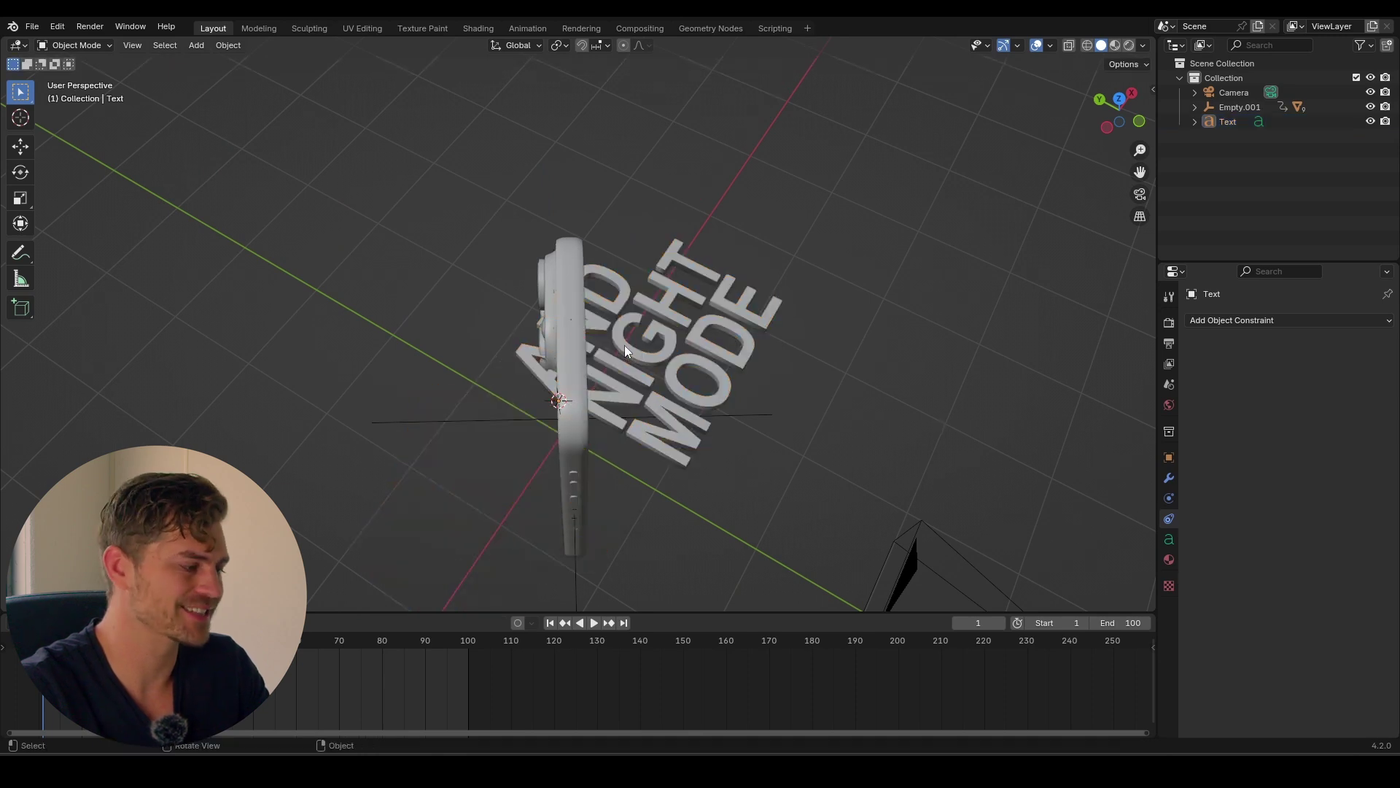
click(643, 335)
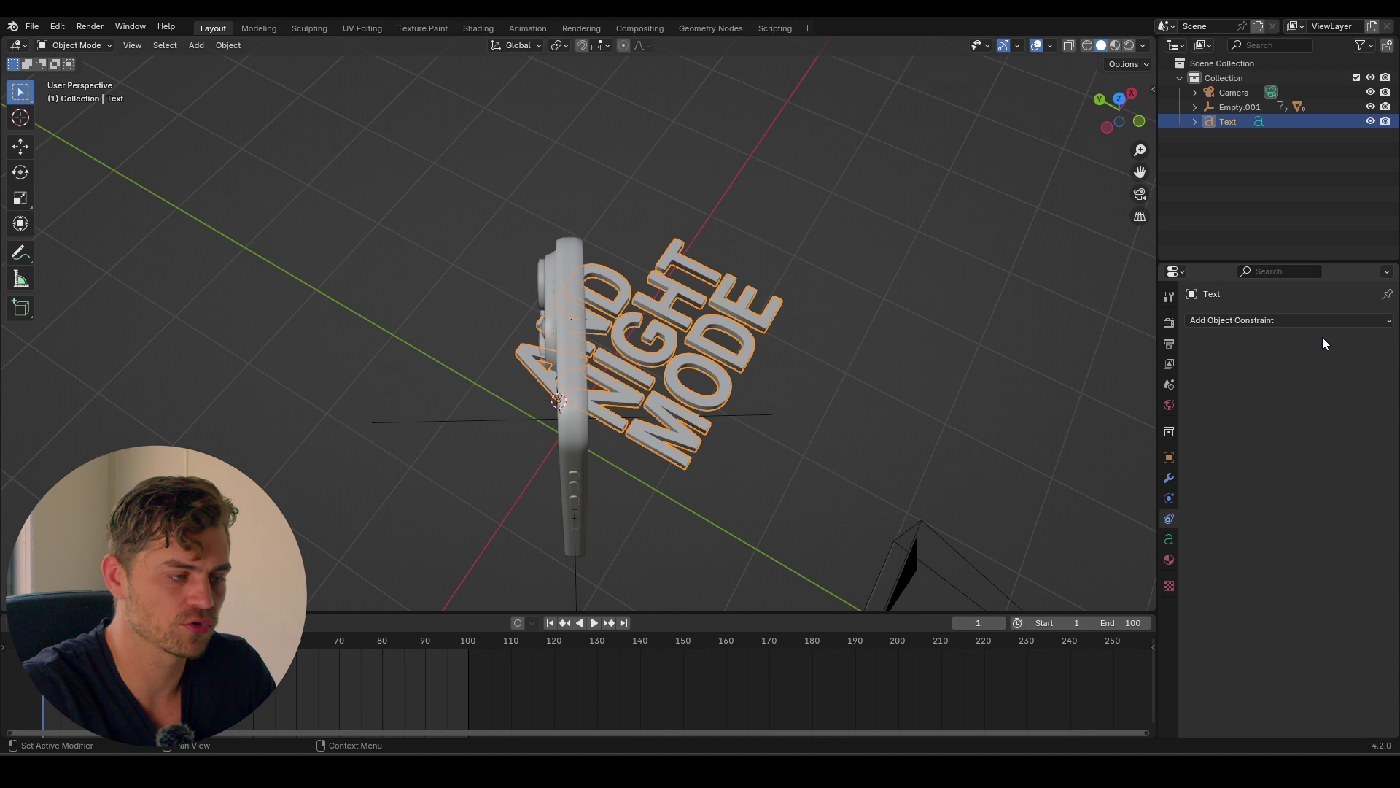
Step: Add a Copy Transforms constraint to the text with Empty.001 as its target
click(1279, 322)
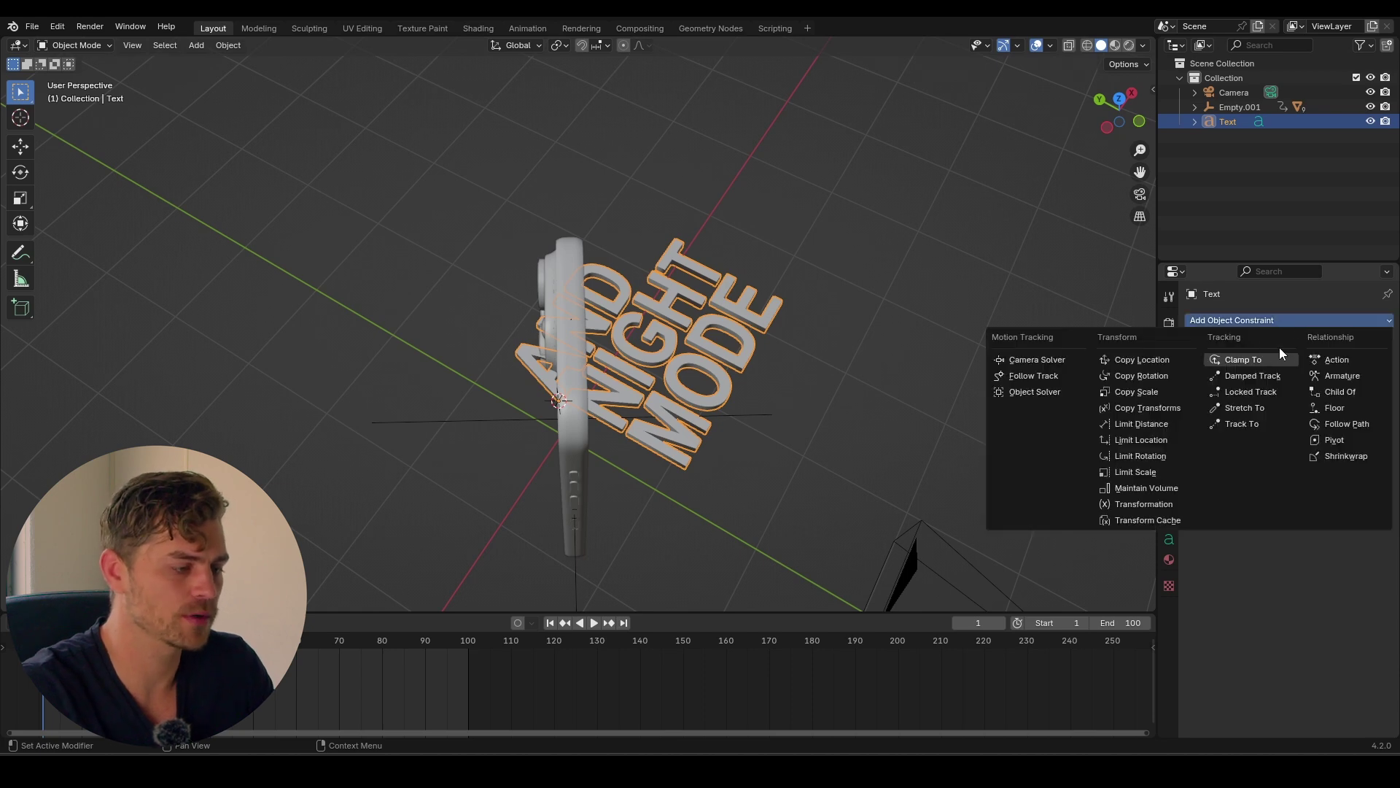
click(1161, 412)
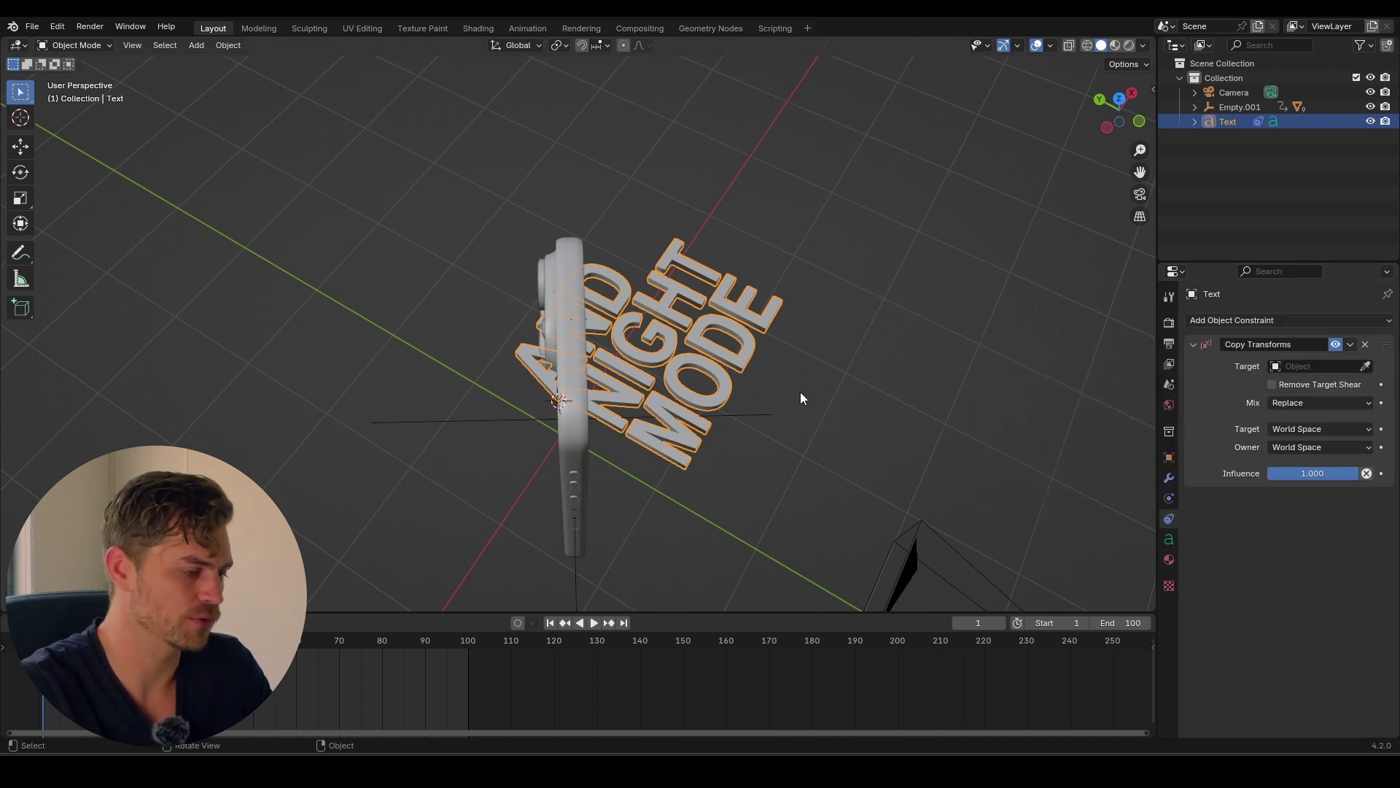
click(1366, 366)
click(492, 422)
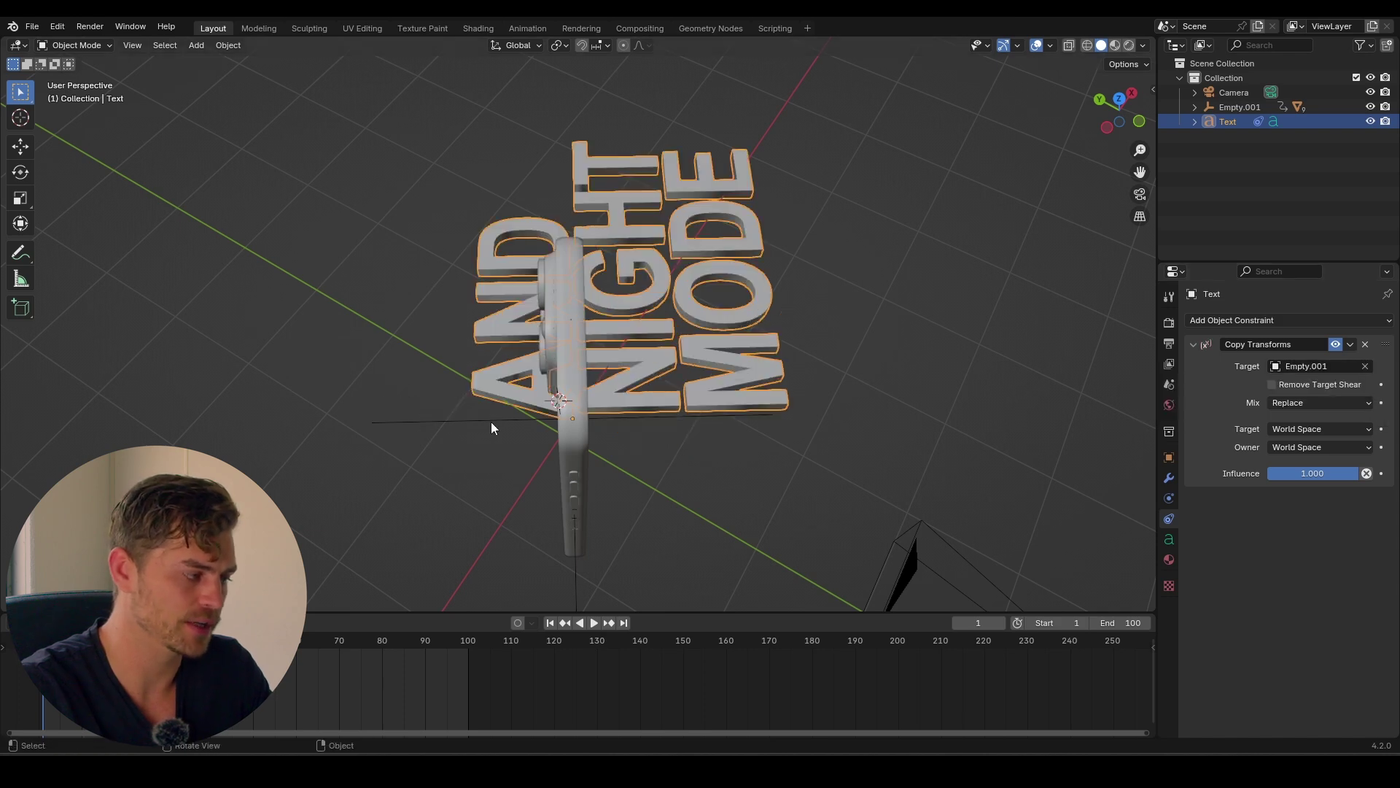
Step: Test moving the constrained text and Empty.001, cancel, and reselect the text
middle_drag(796, 399, 531, 321)
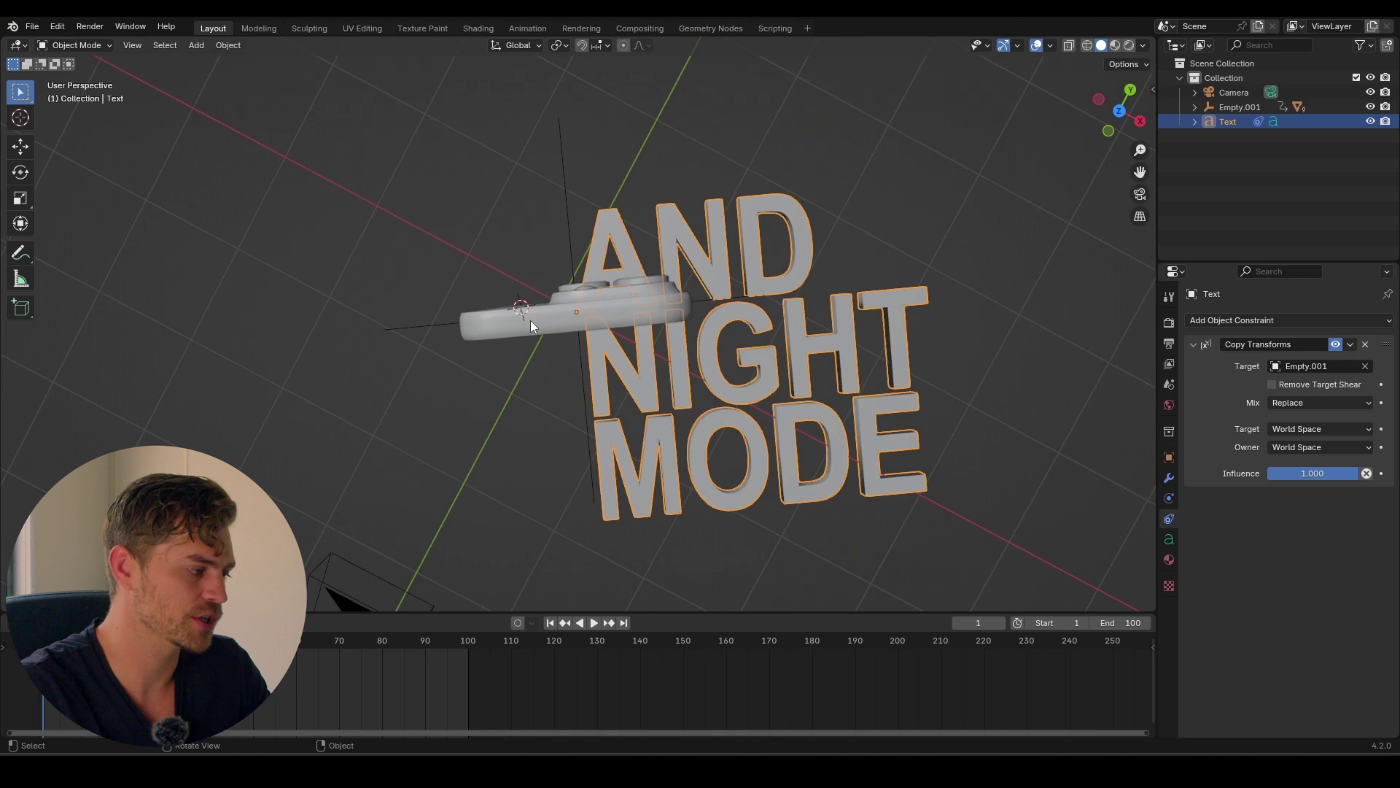
middle_drag(582, 248, 623, 314)
scroll(613, 364, down, 5)
key(g)
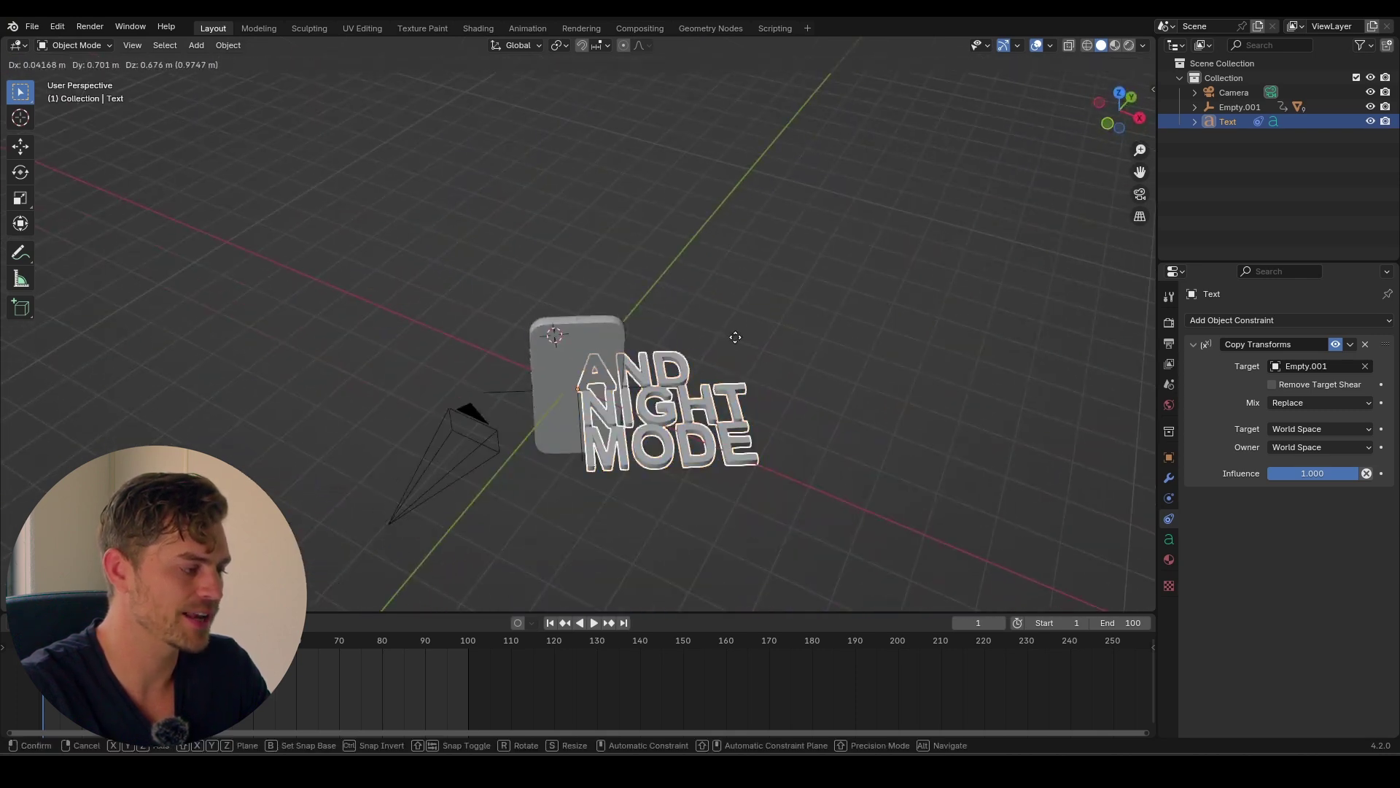
click(466, 412)
click(488, 392)
key(g)
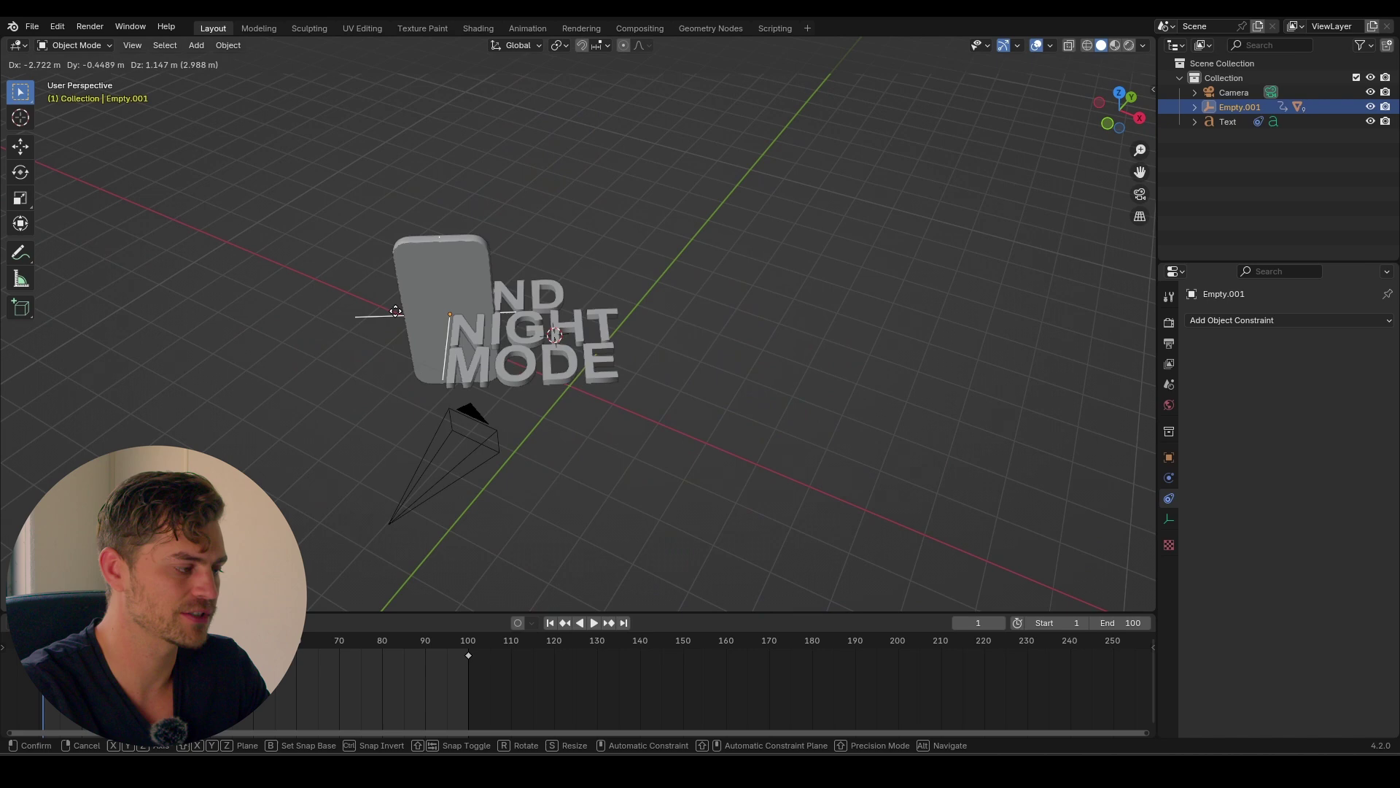
right_click(357, 318)
click(734, 461)
middle_drag(734, 461, 735, 346)
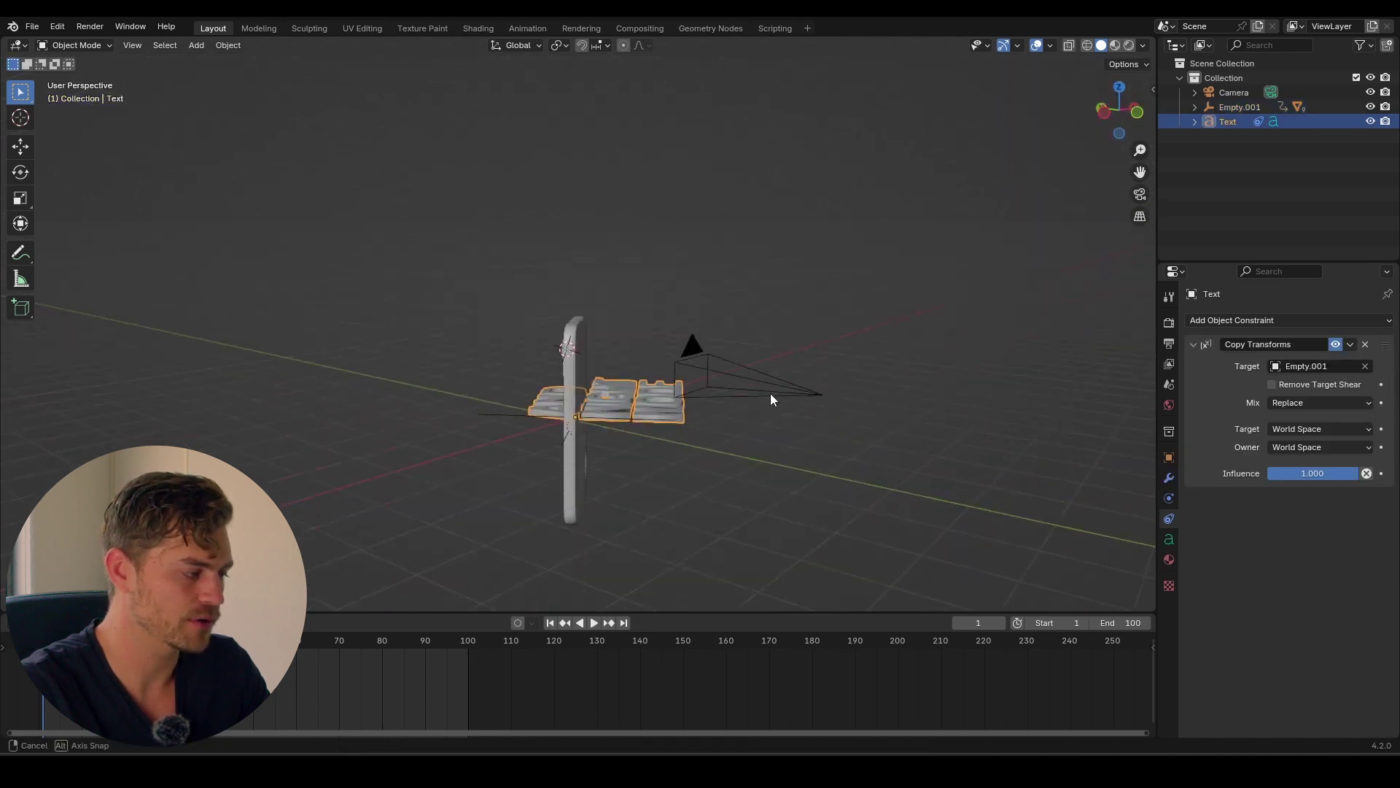
middle_drag(770, 392, 708, 397)
scroll(708, 397, up, 3)
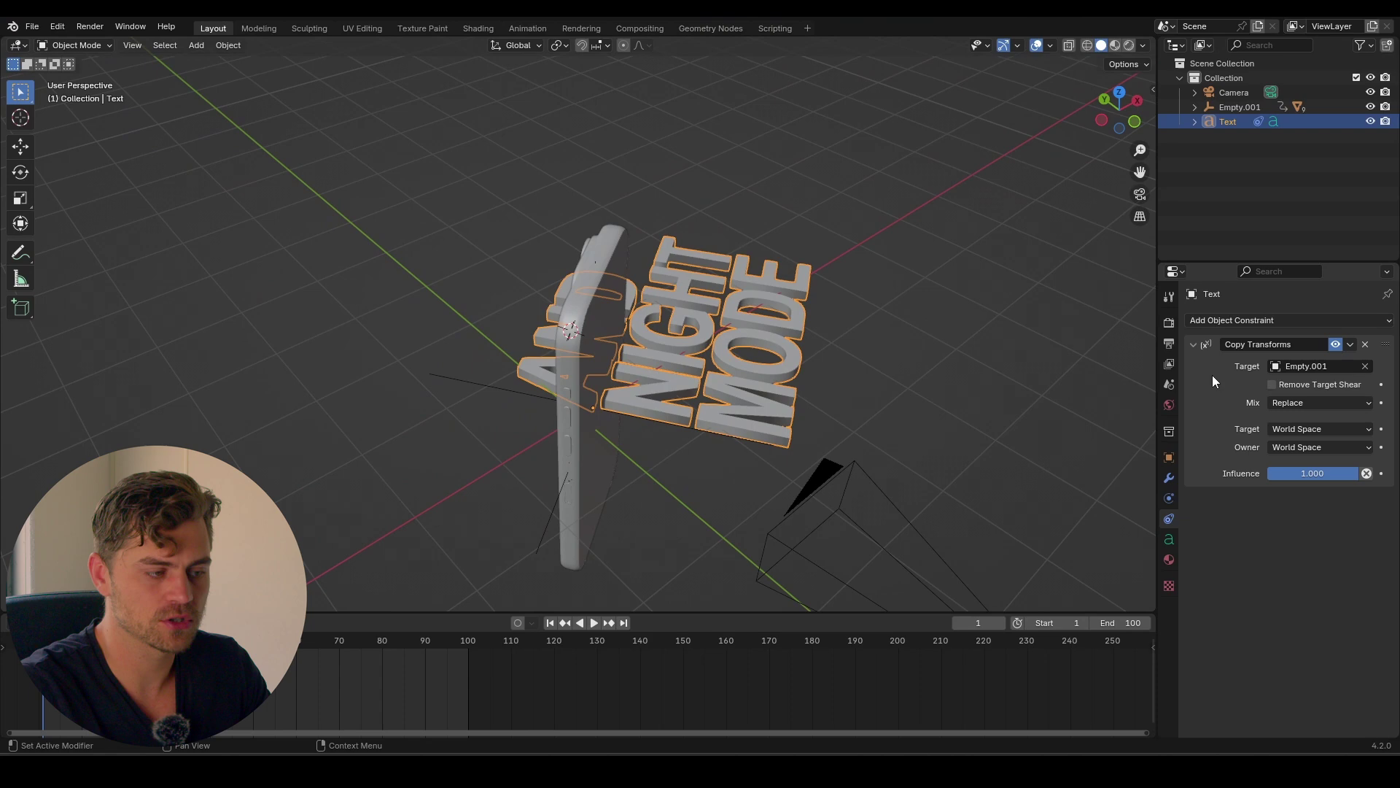
Step: Apply the constraint and rotate the text 90° about X and 180° about Z
key(ctrl+a)
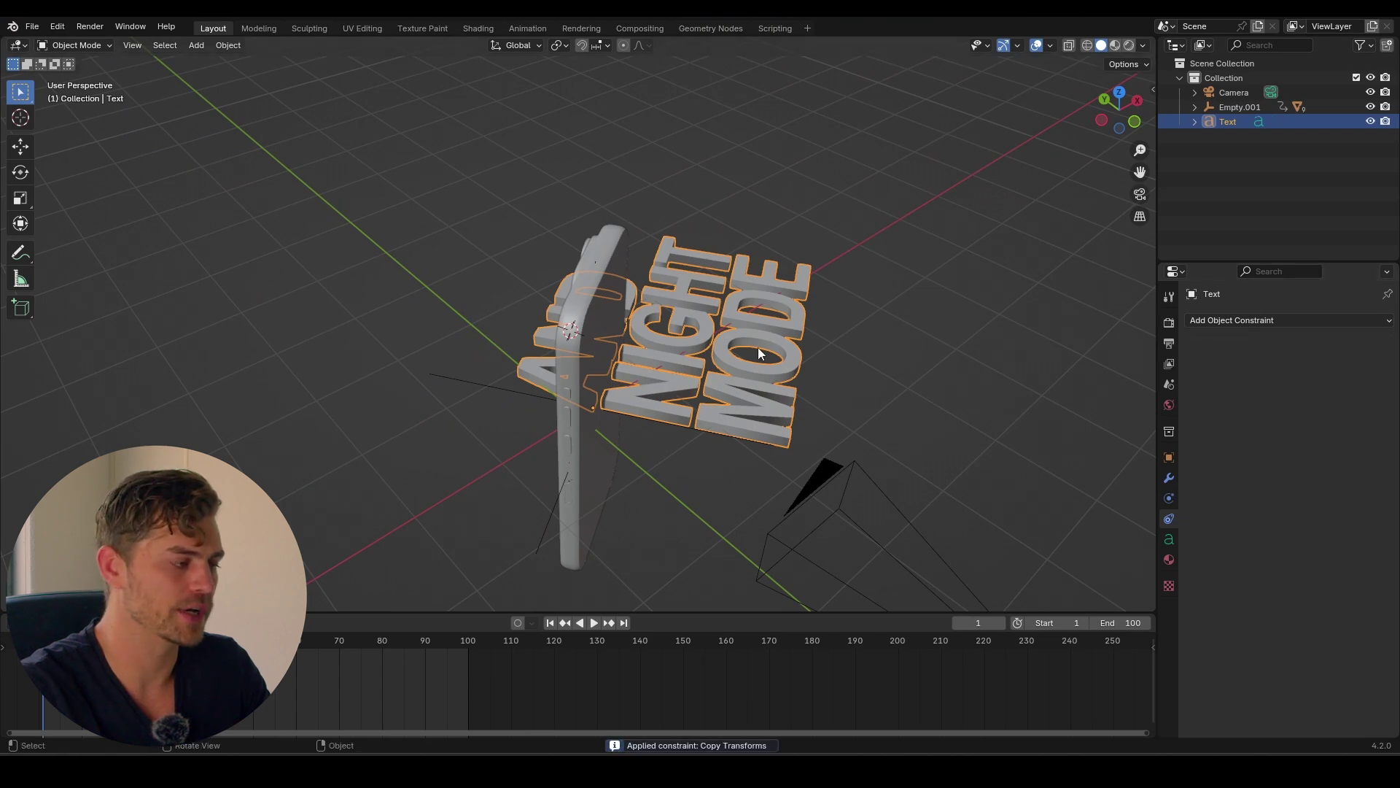
middle_drag(758, 347, 750, 357)
text(rx)
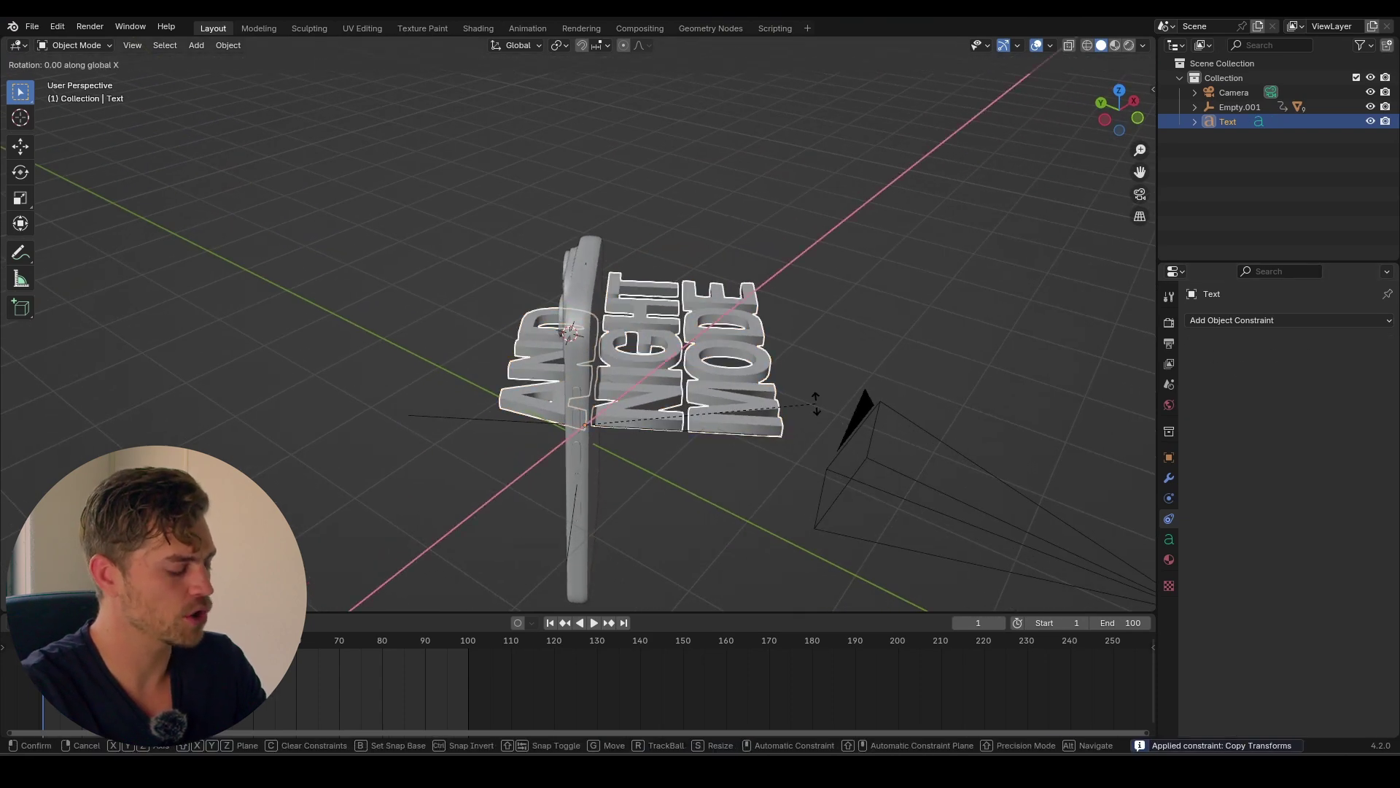
text(90)
key(Return)
middle_drag(776, 343, 549, 378)
text(rz180)
key(Return)
Step: Shrink the text and move it along Z until it sits flush on the phone's back
scroll(611, 313, down, 3)
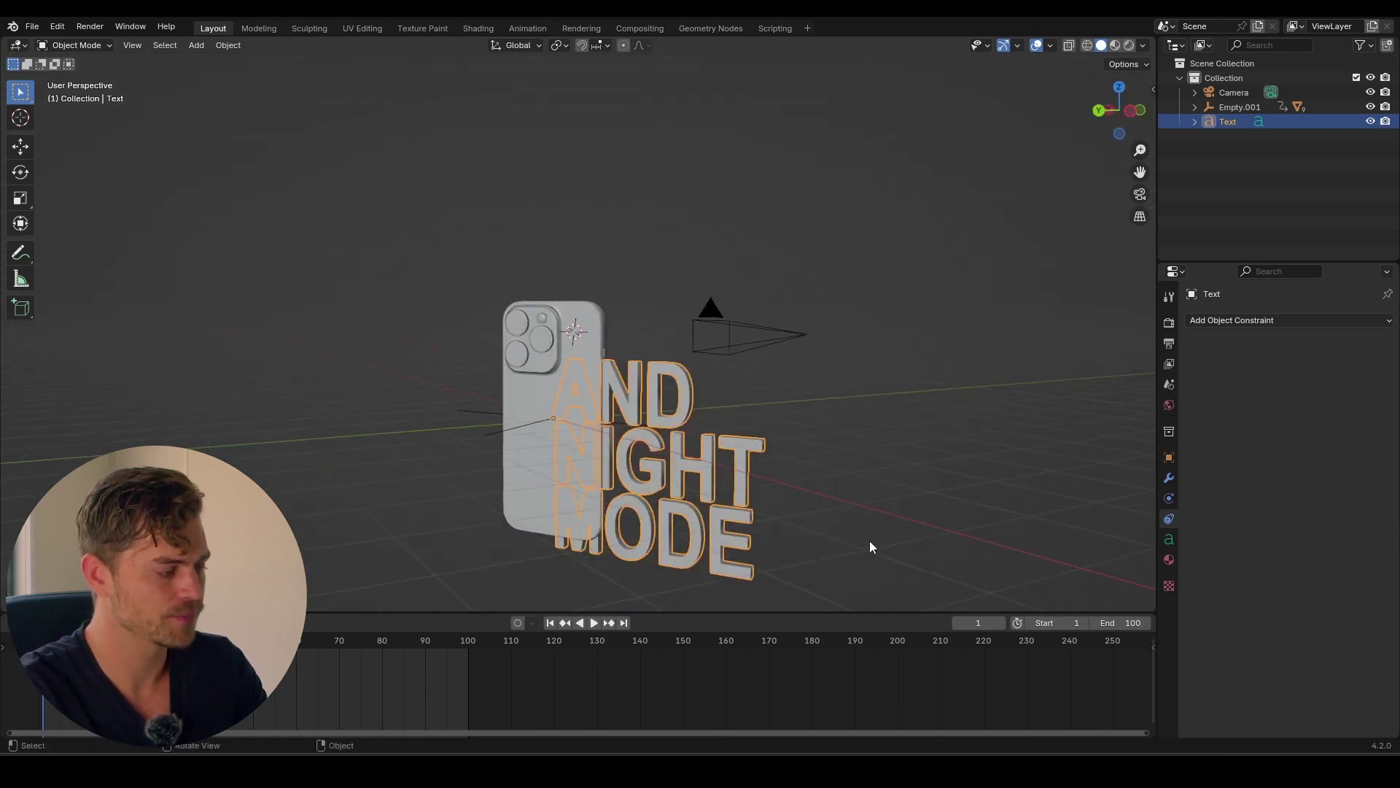
key(s)
key(z)
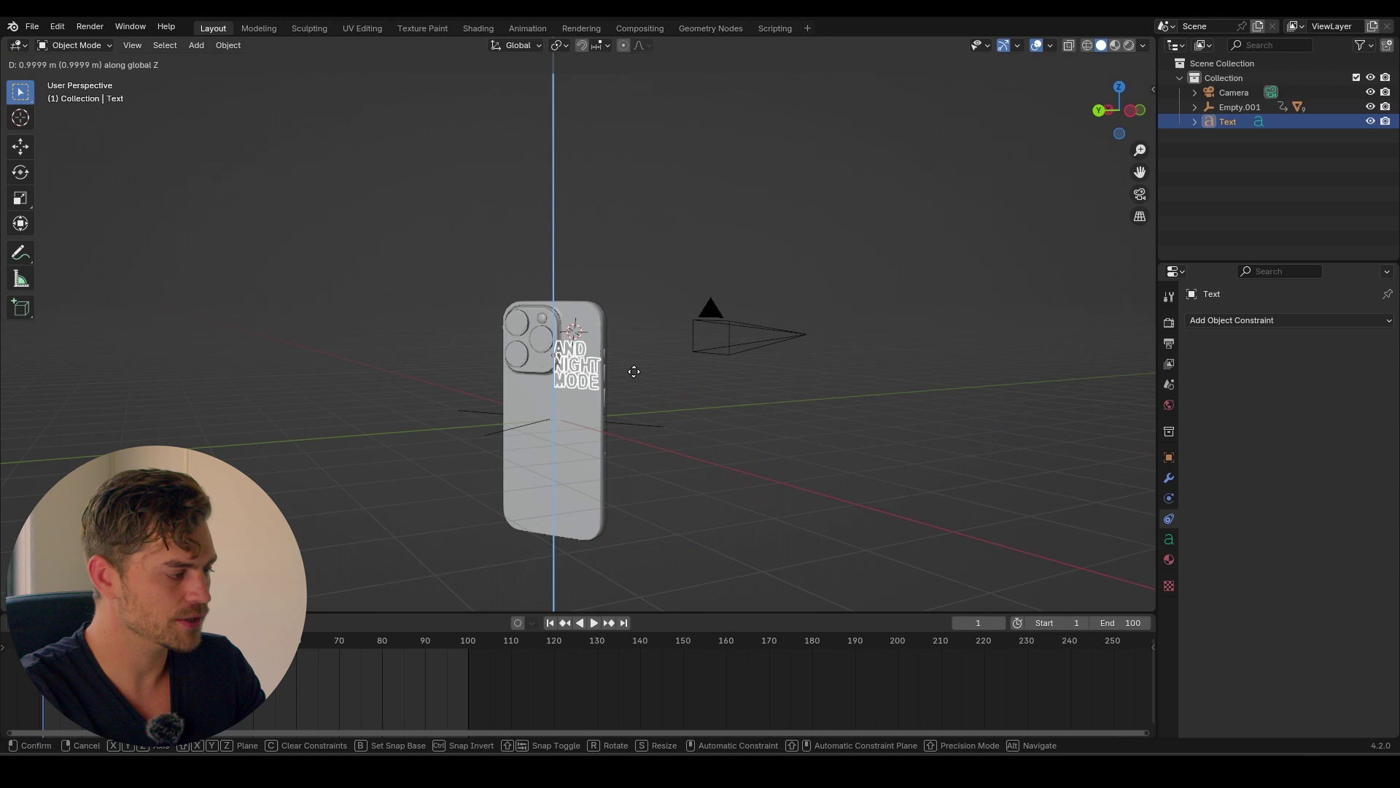
click(638, 351)
scroll(592, 371, up, 5)
middle_drag(592, 371, 484, 502)
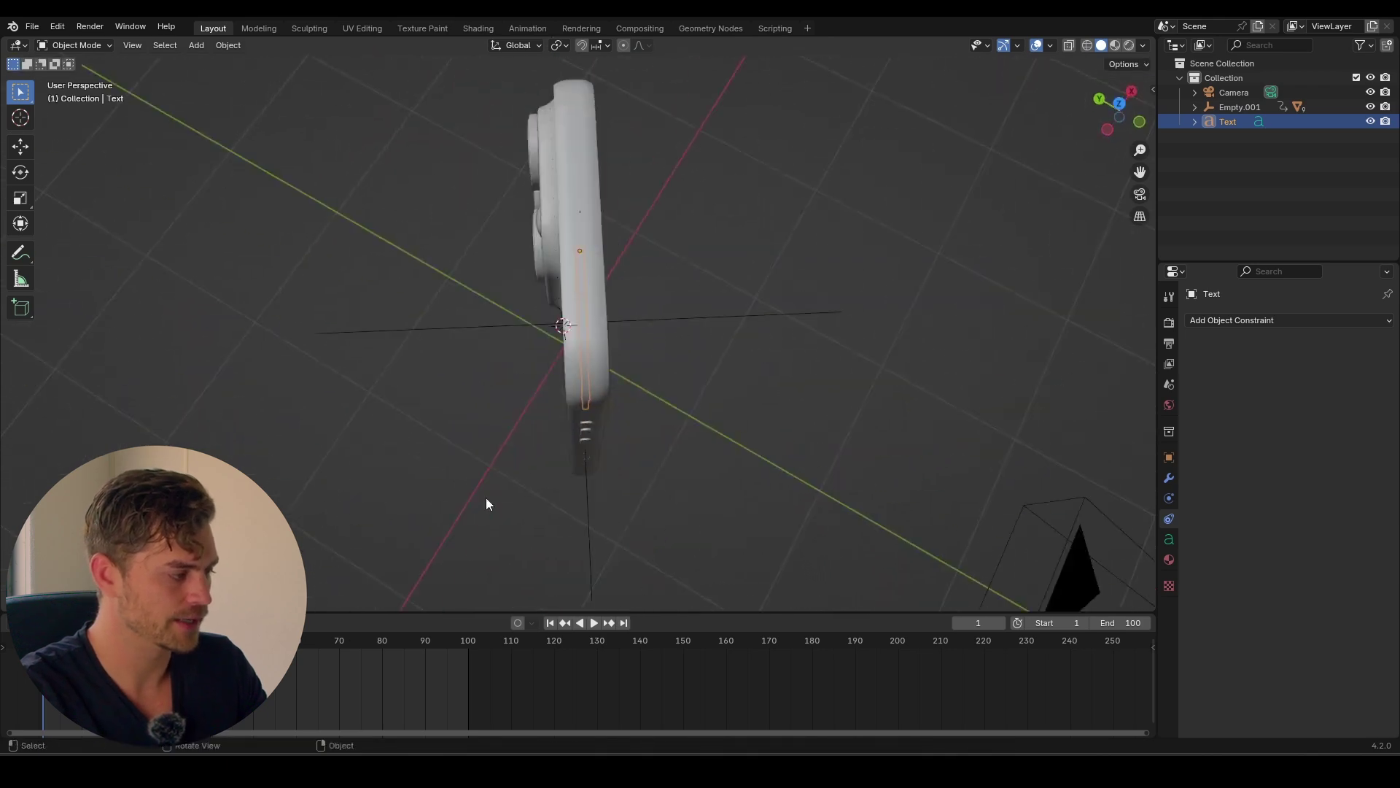
key(g)
key(z)
key(z)
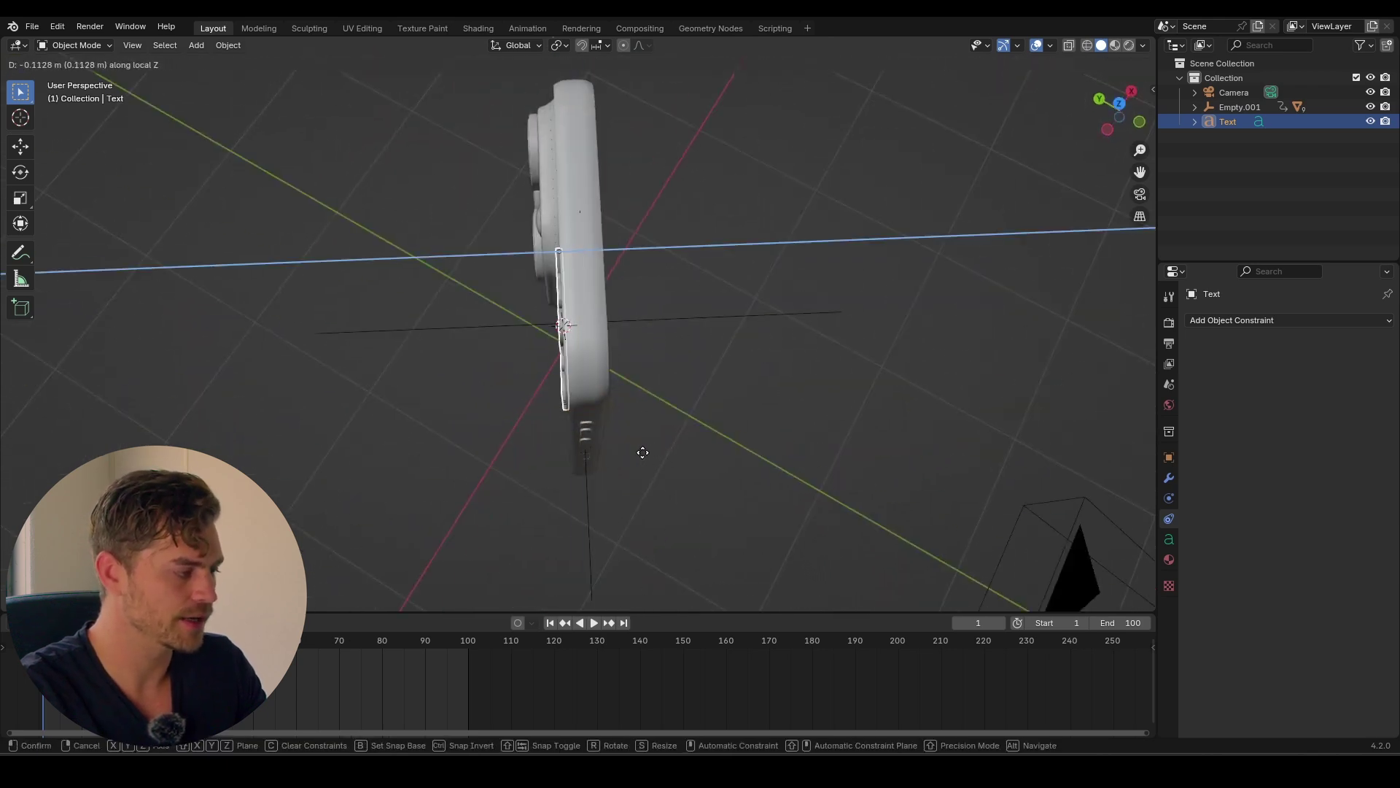
click(641, 452)
middle_drag(641, 452, 596, 434)
scroll(689, 462, up, 4)
Step: Parent the AND NIGHT MODE text to Empty.001 with Keep Transform, then test-rotate it around Z
scroll(620, 427, down, 5)
shift+click(663, 420)
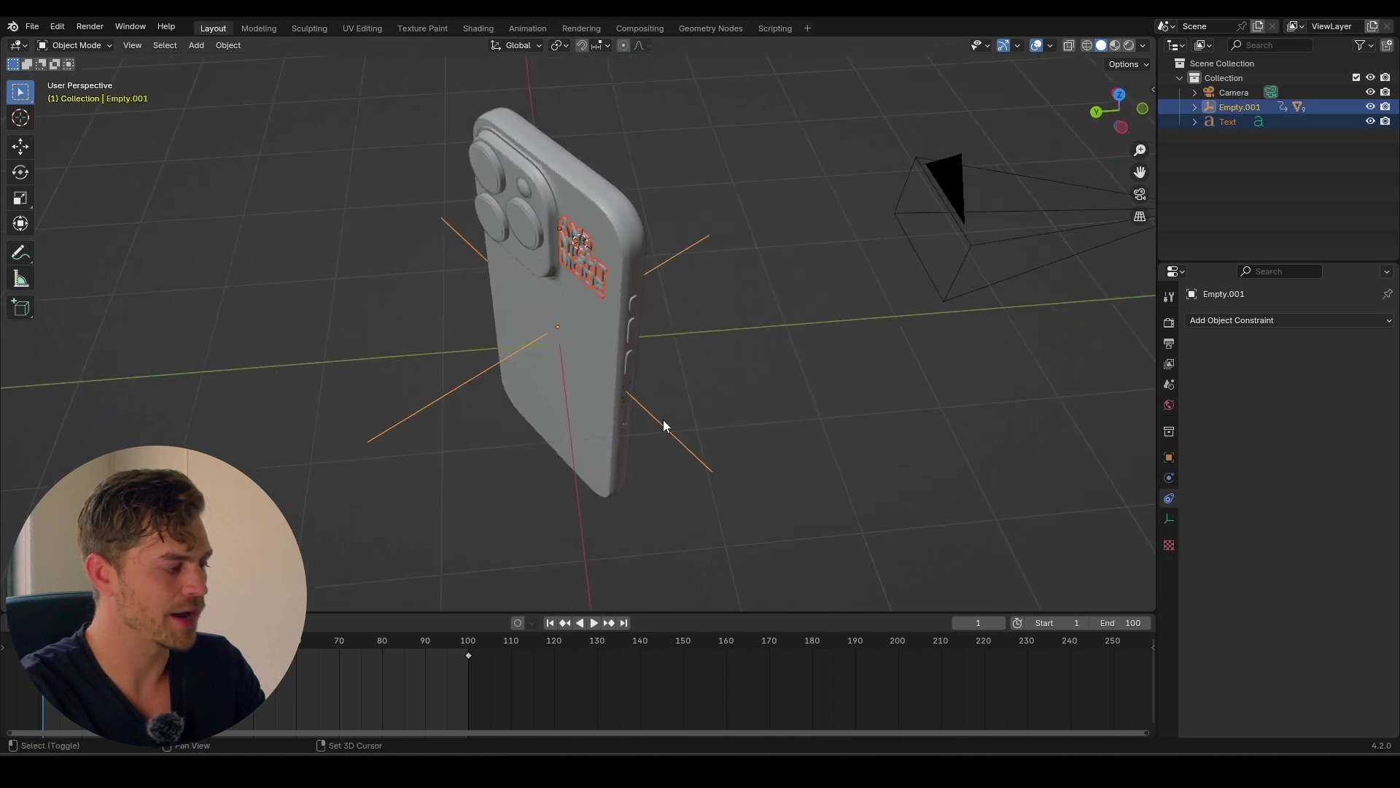
key(ctrl+p)
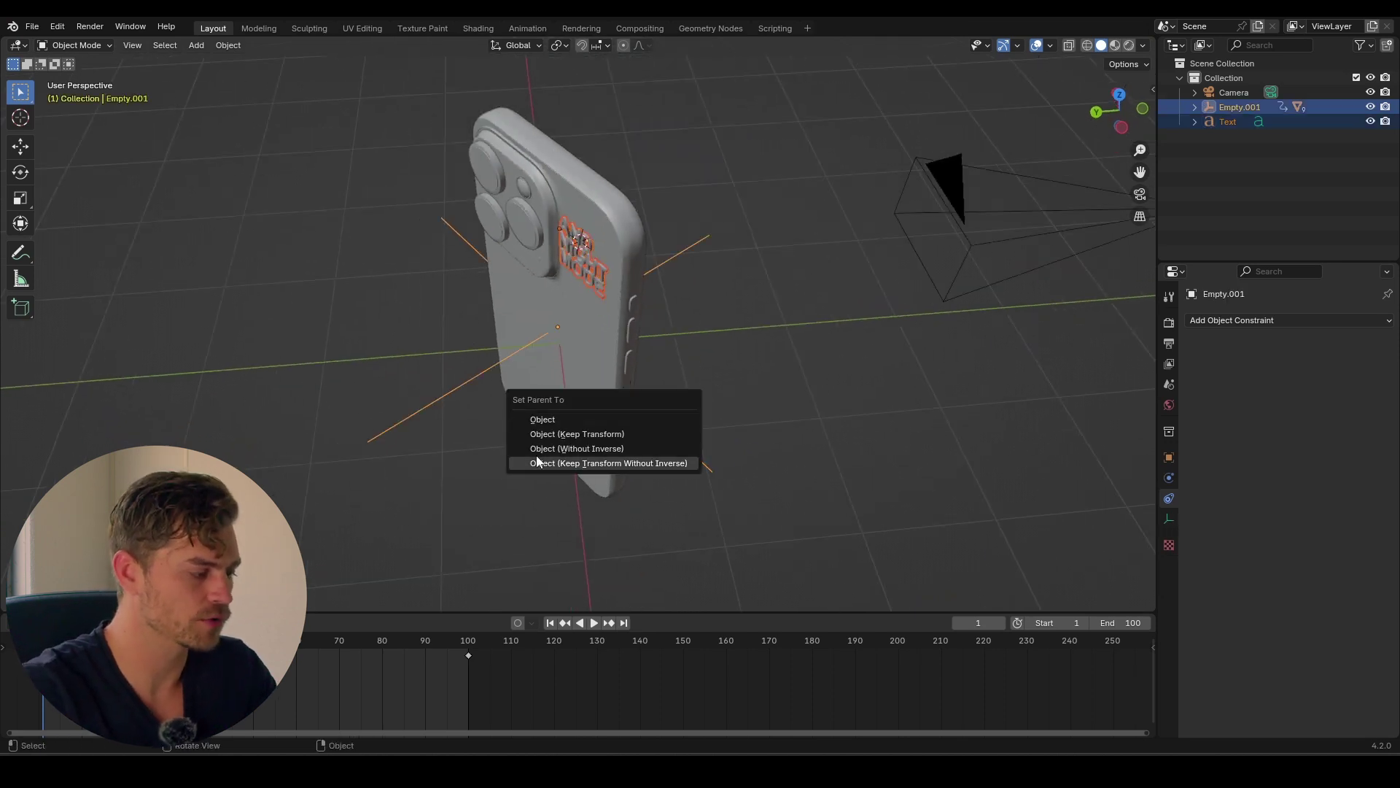
click(573, 435)
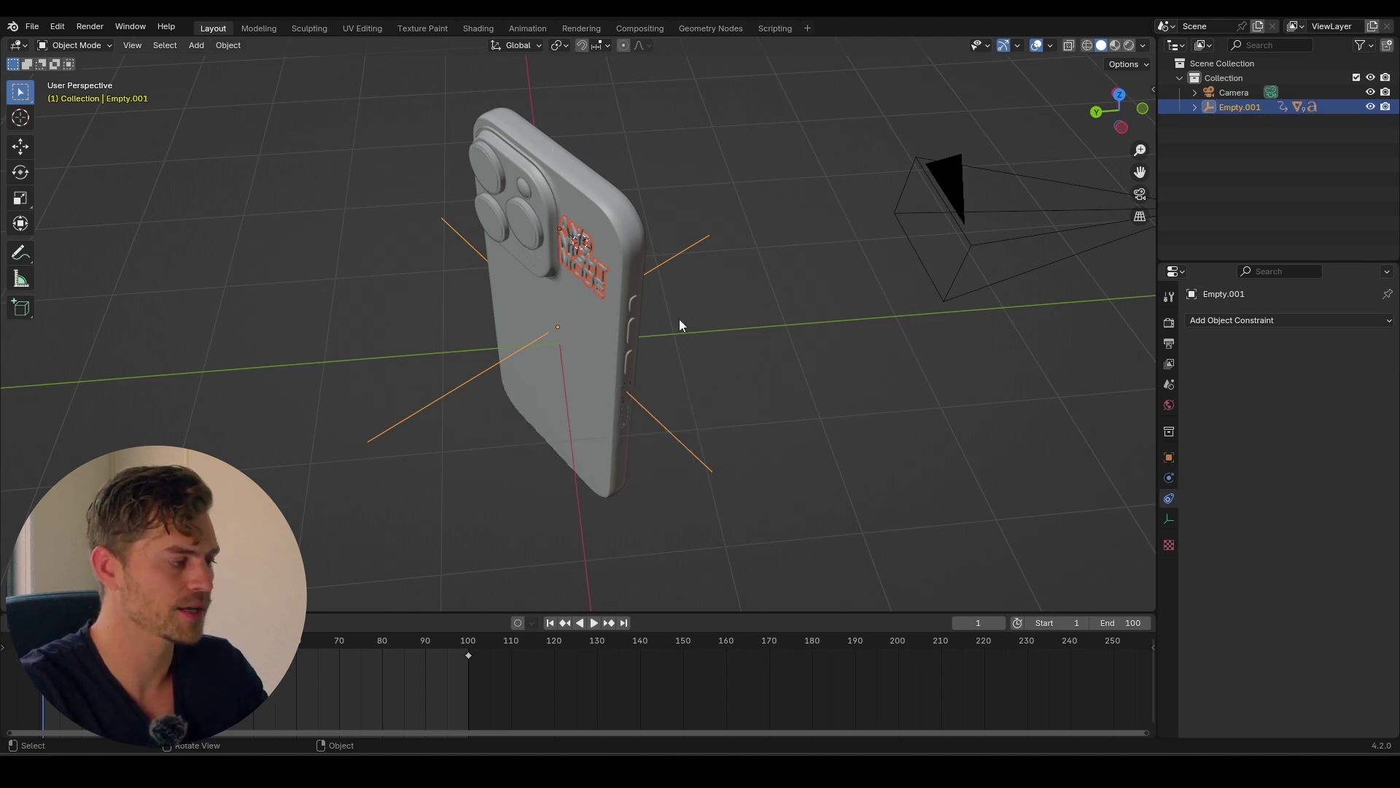
key(r)
key(z)
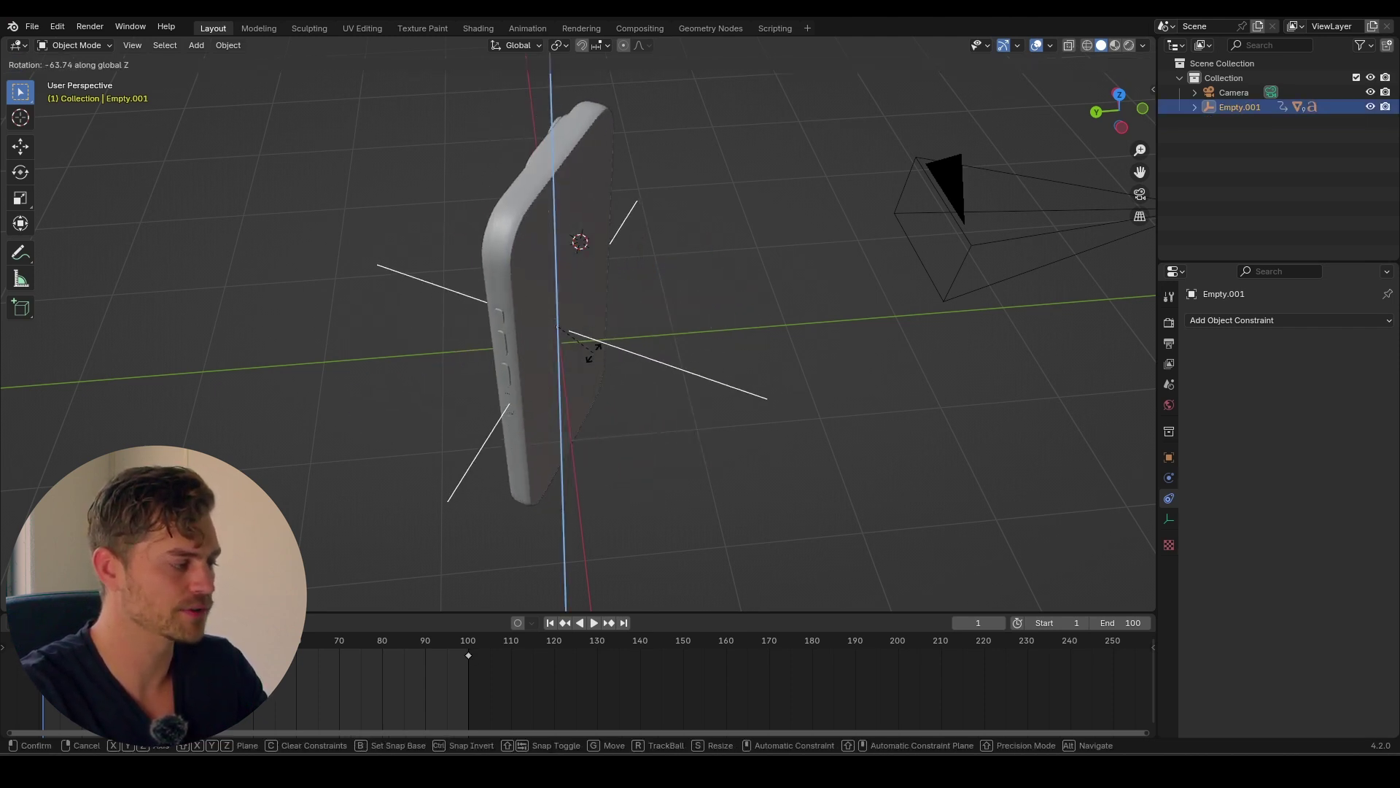
click(677, 307)
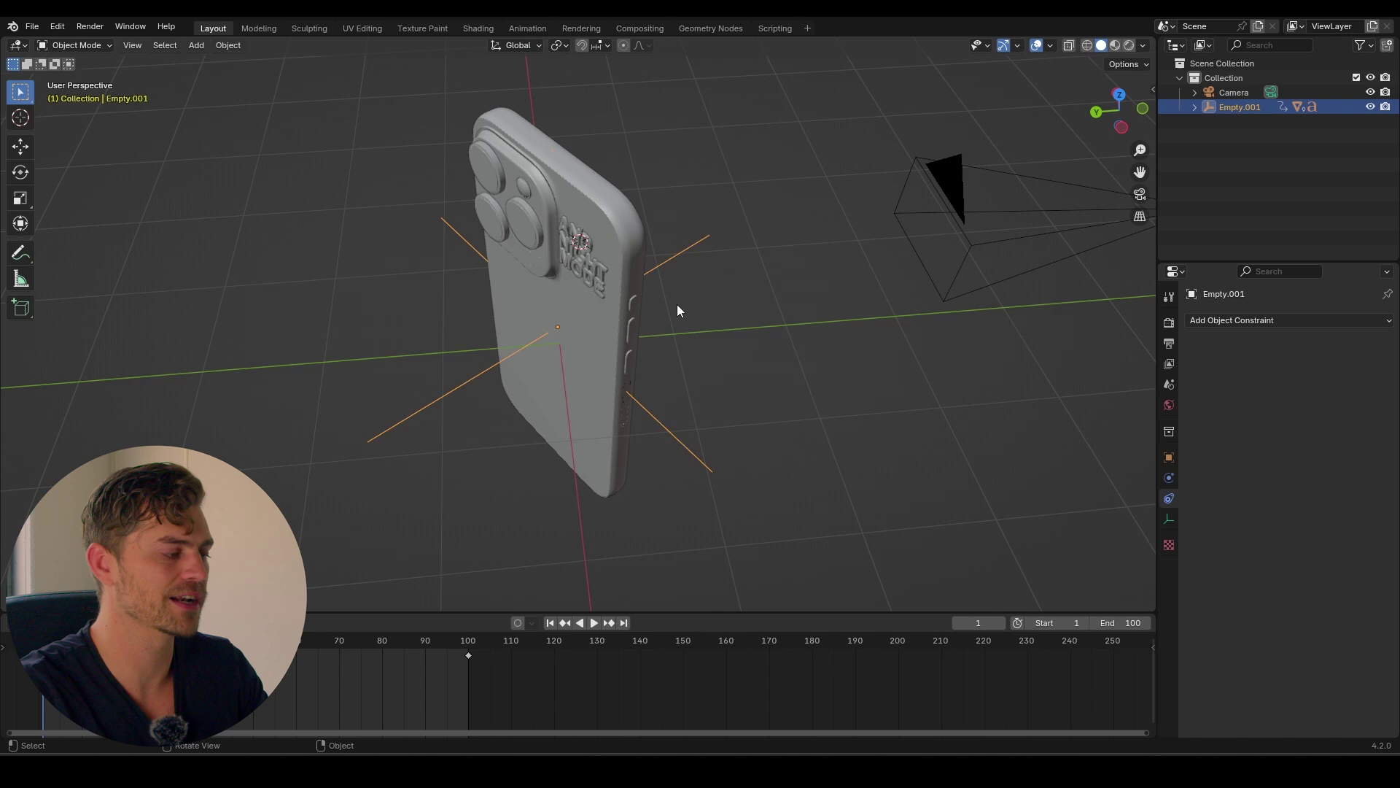
Step: Select the AND NIGHT MODE text and save the project
click(603, 267)
scroll(627, 292, up, 3)
key(ctrl+s)
Step: Switch the viewport to Rendered shading and enlarge the lower timeline area
middle_drag(640, 309, 722, 334)
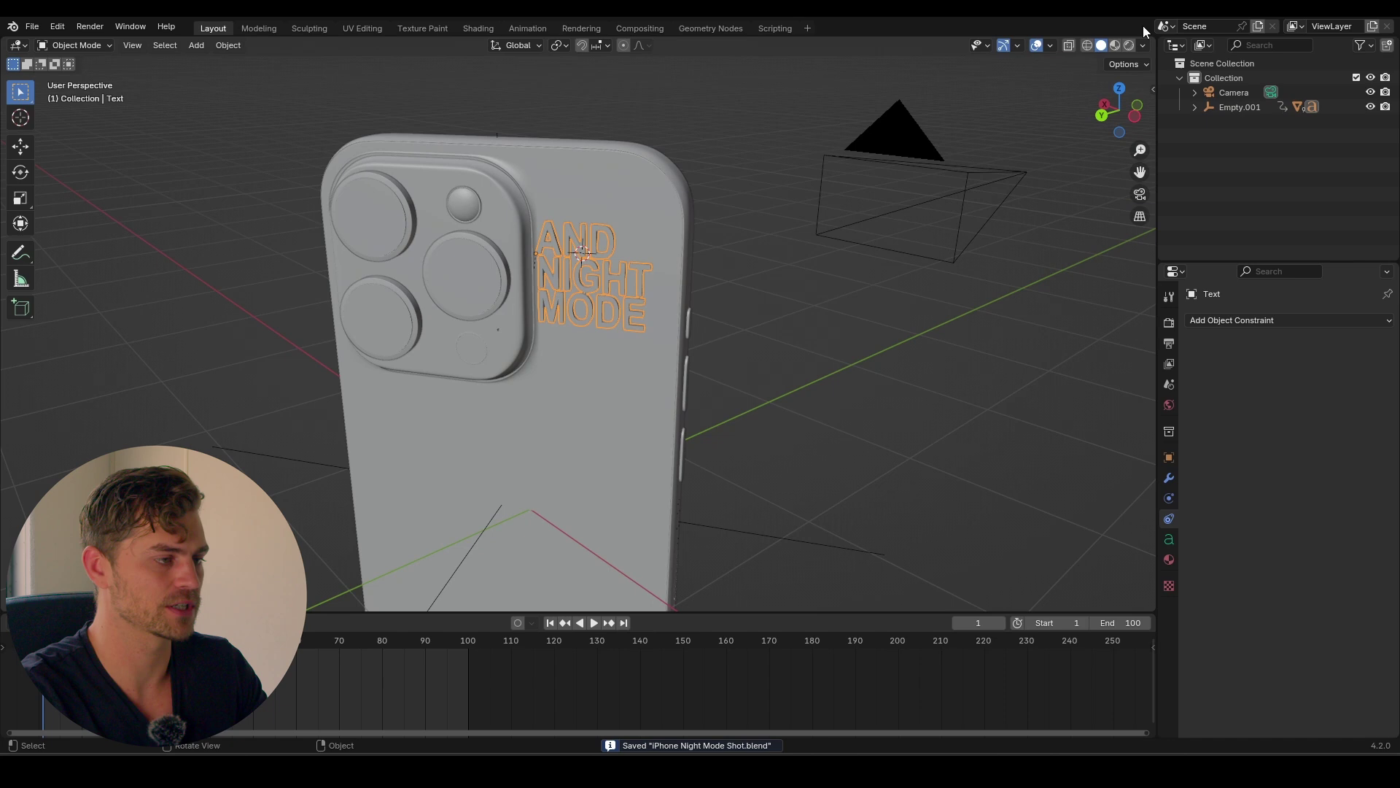
click(1129, 45)
scroll(703, 290, up, 4)
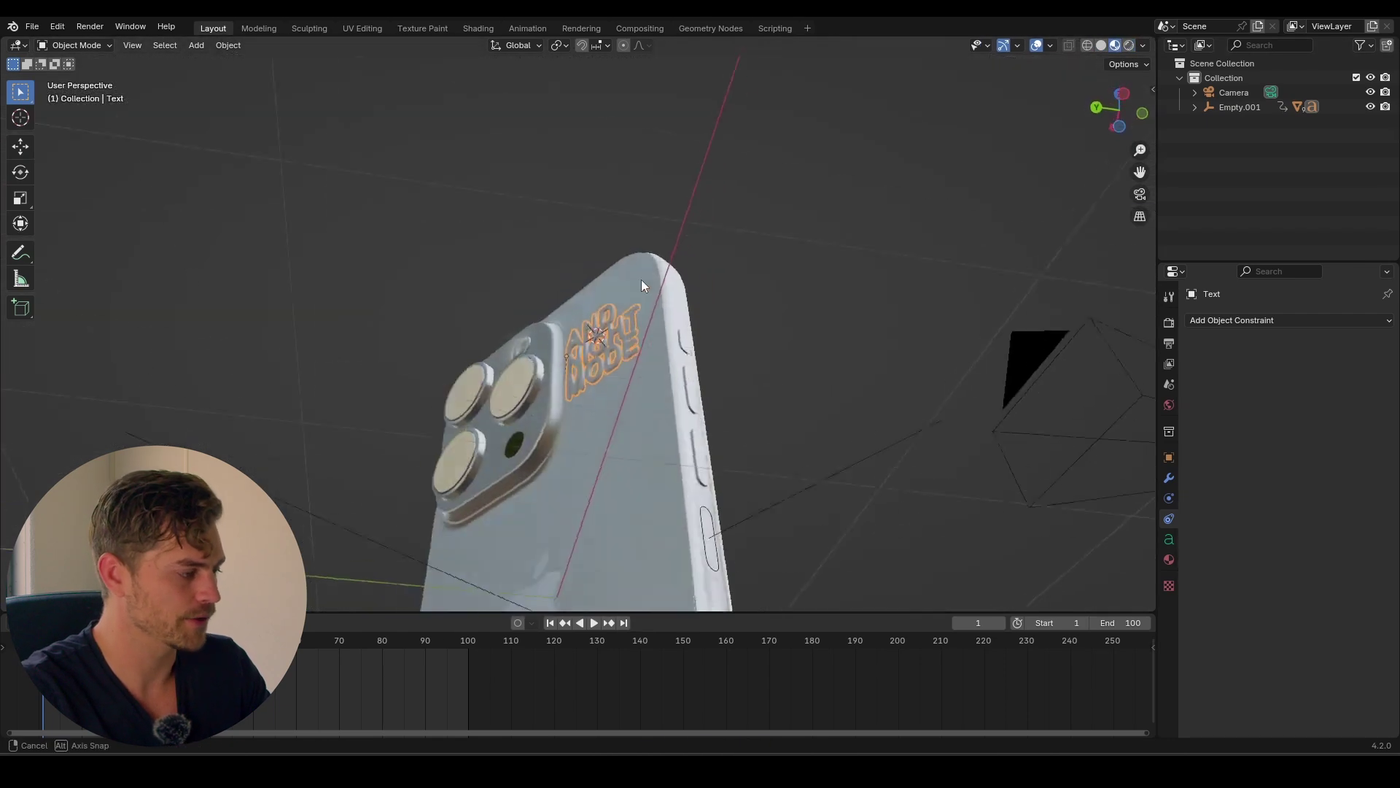
middle_drag(641, 280, 686, 391)
scroll(666, 373, up, 4)
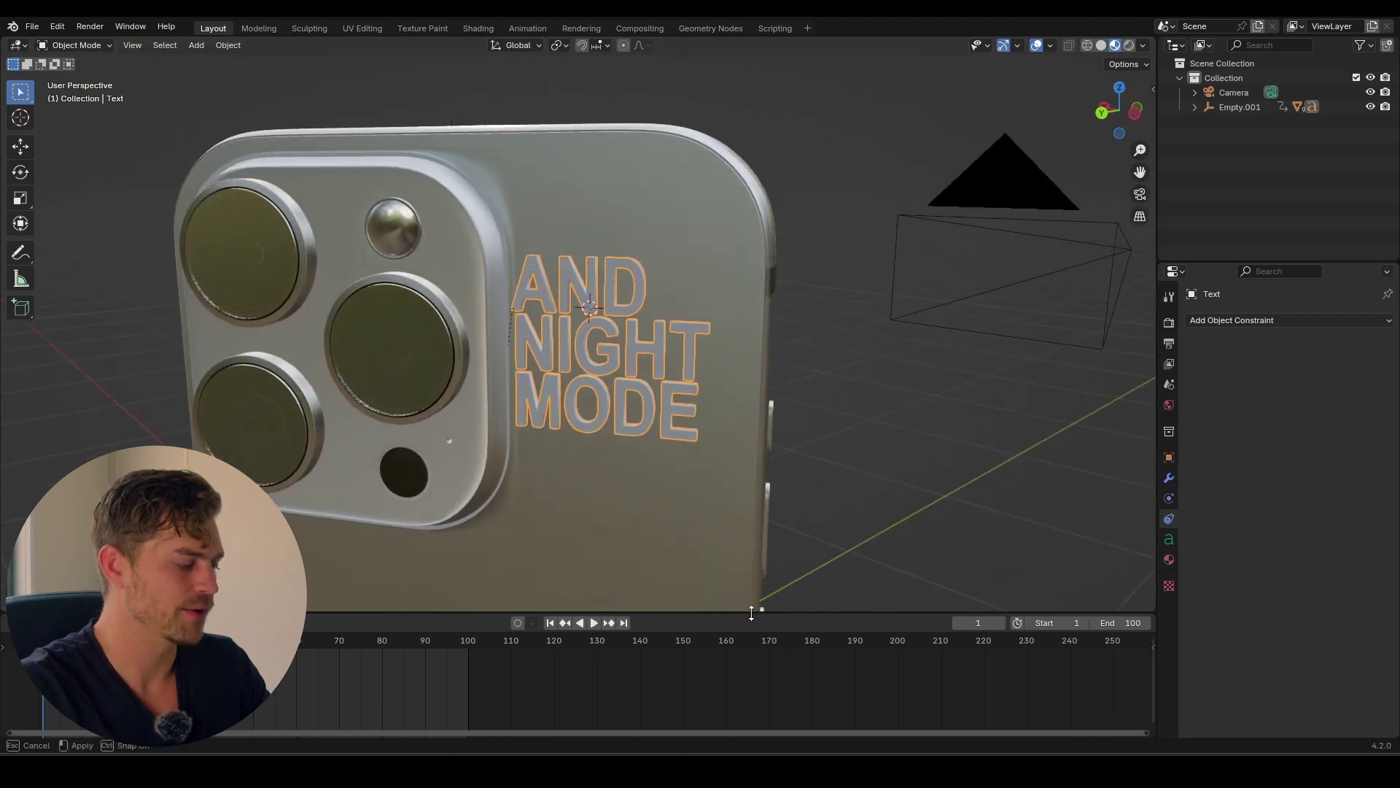
drag(745, 611, 744, 357)
Step: Make the lower area a Shader Editor and give the text a new material, undoing a trial orange colour
click(15, 366)
click(226, 421)
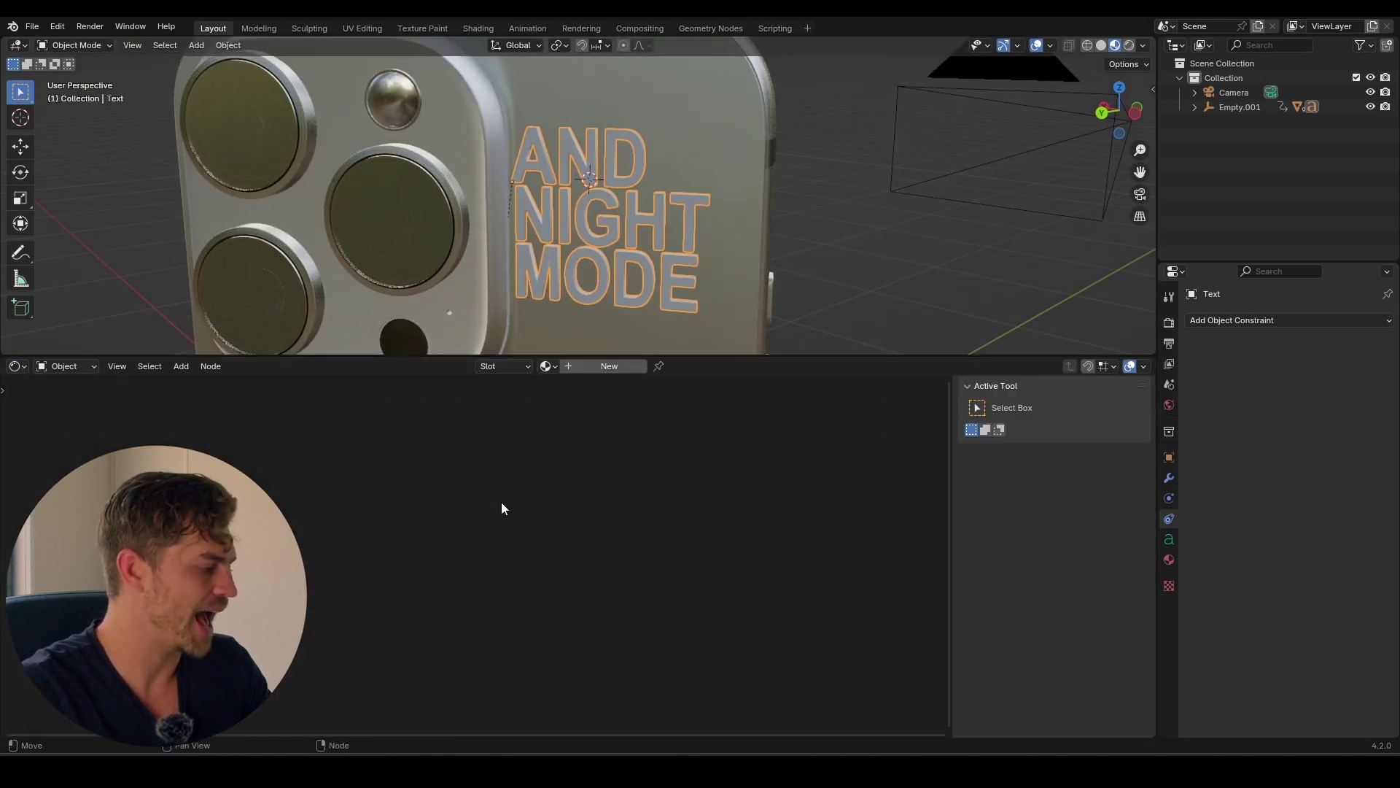
click(613, 366)
scroll(390, 554, up, 4)
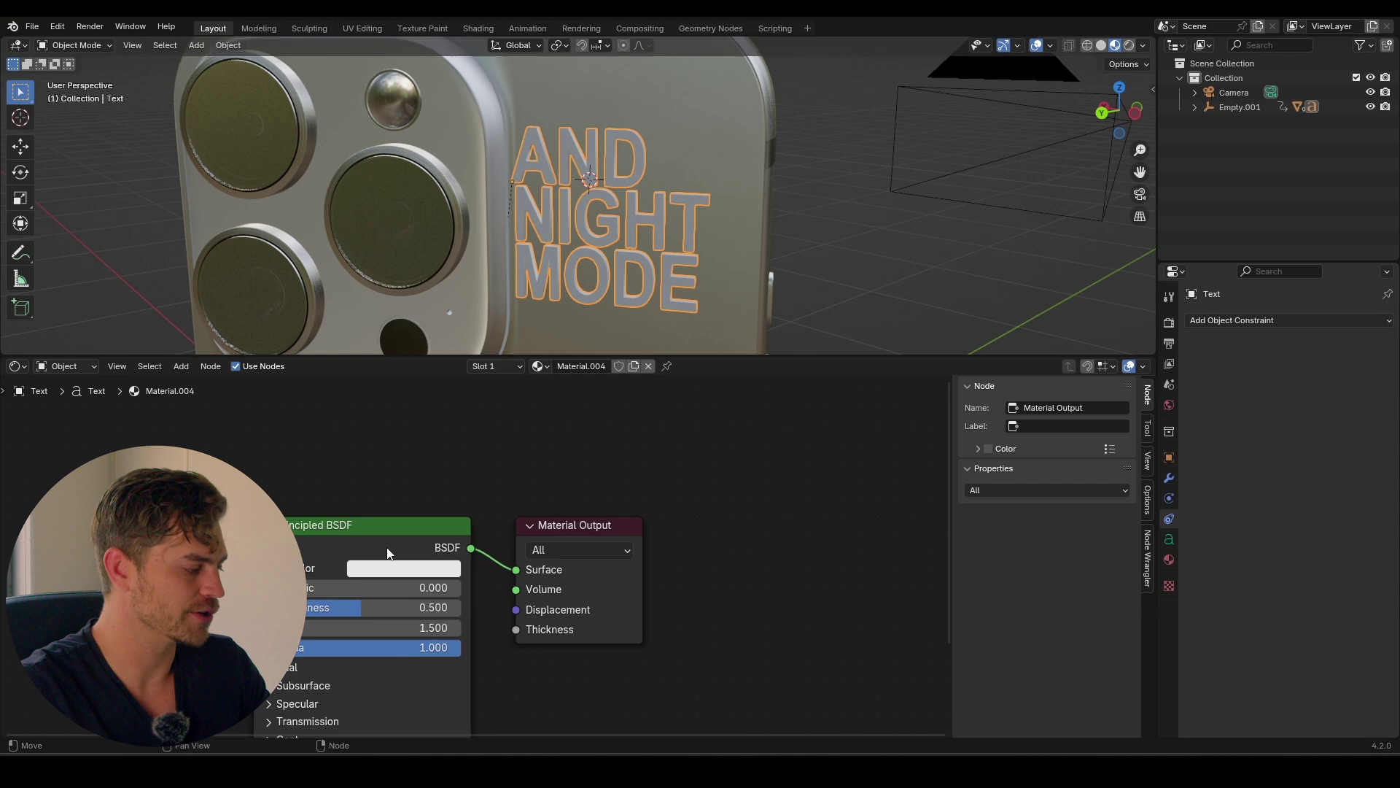
click(398, 571)
click(401, 394)
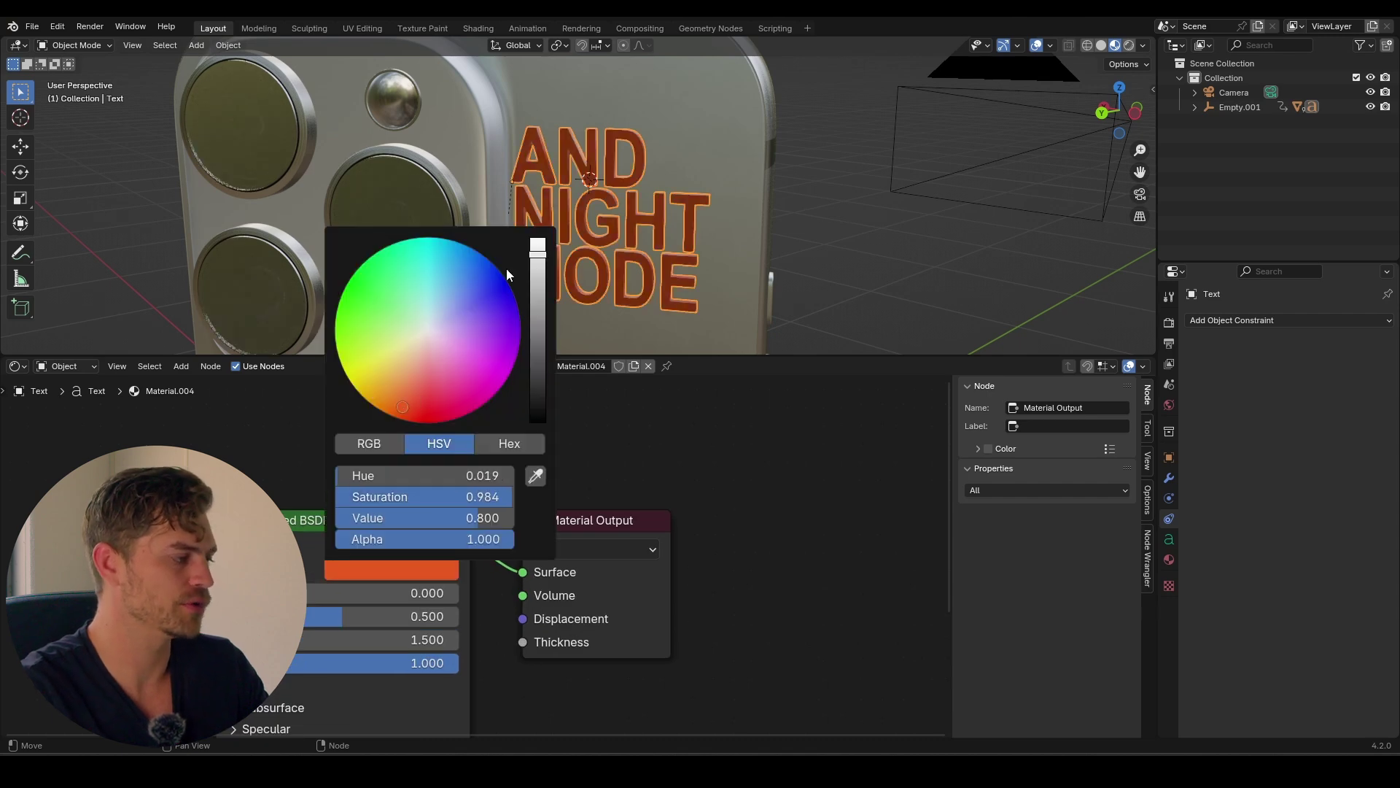
key(ctrl+z)
Step: Add a Gradient Texture node and connect its Color to Base Color
middle_drag(467, 563, 857, 520)
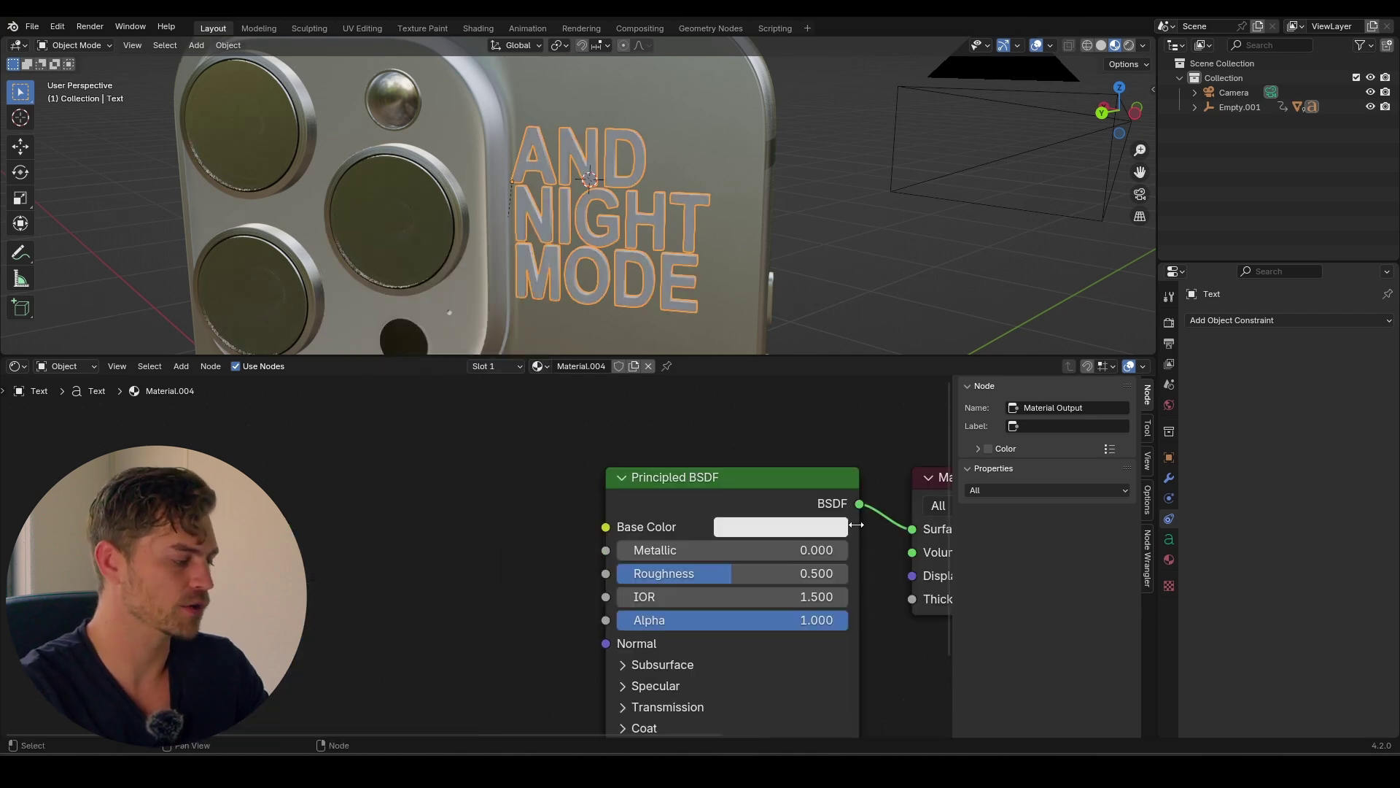
scroll(504, 544, down, 3)
key(shift+a)
text(gradi)
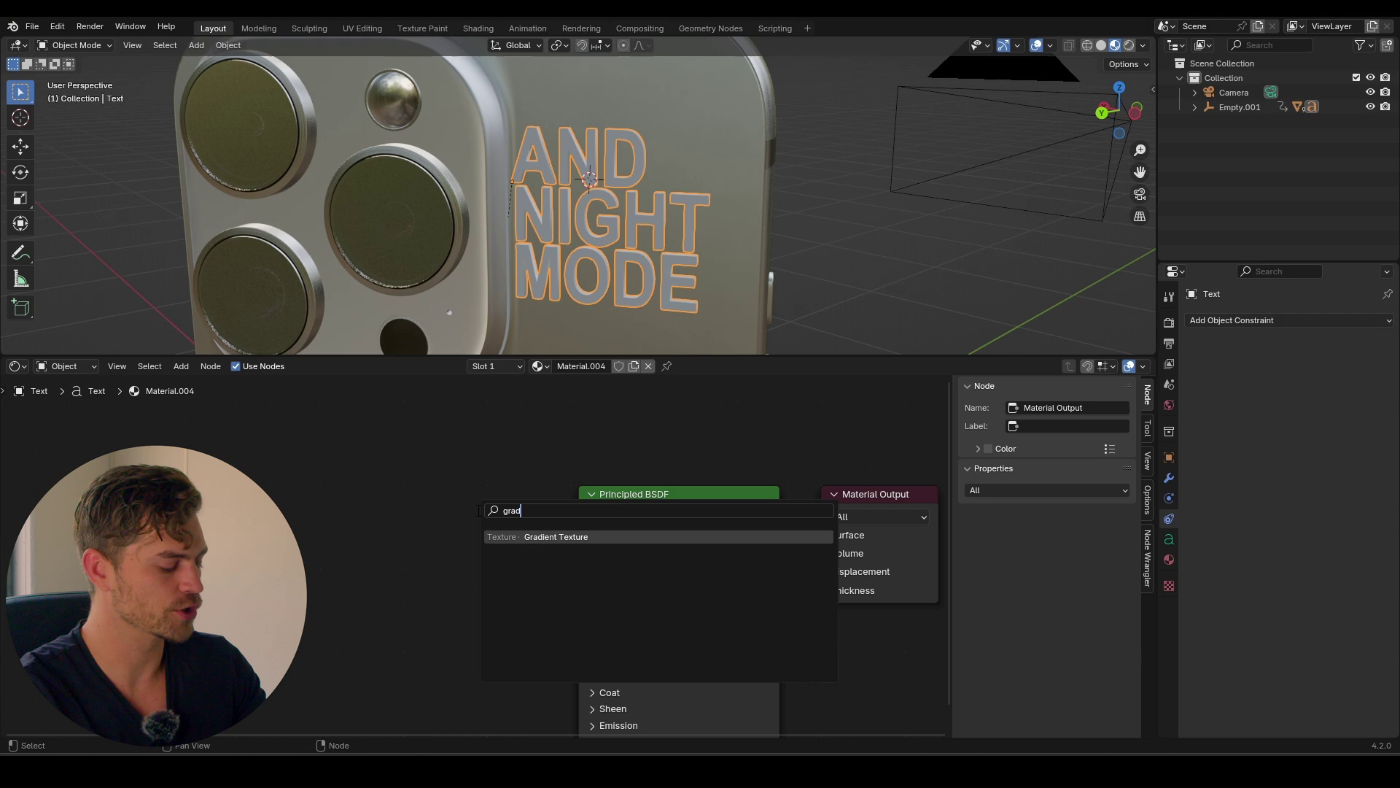
key(Return)
click(80, 514)
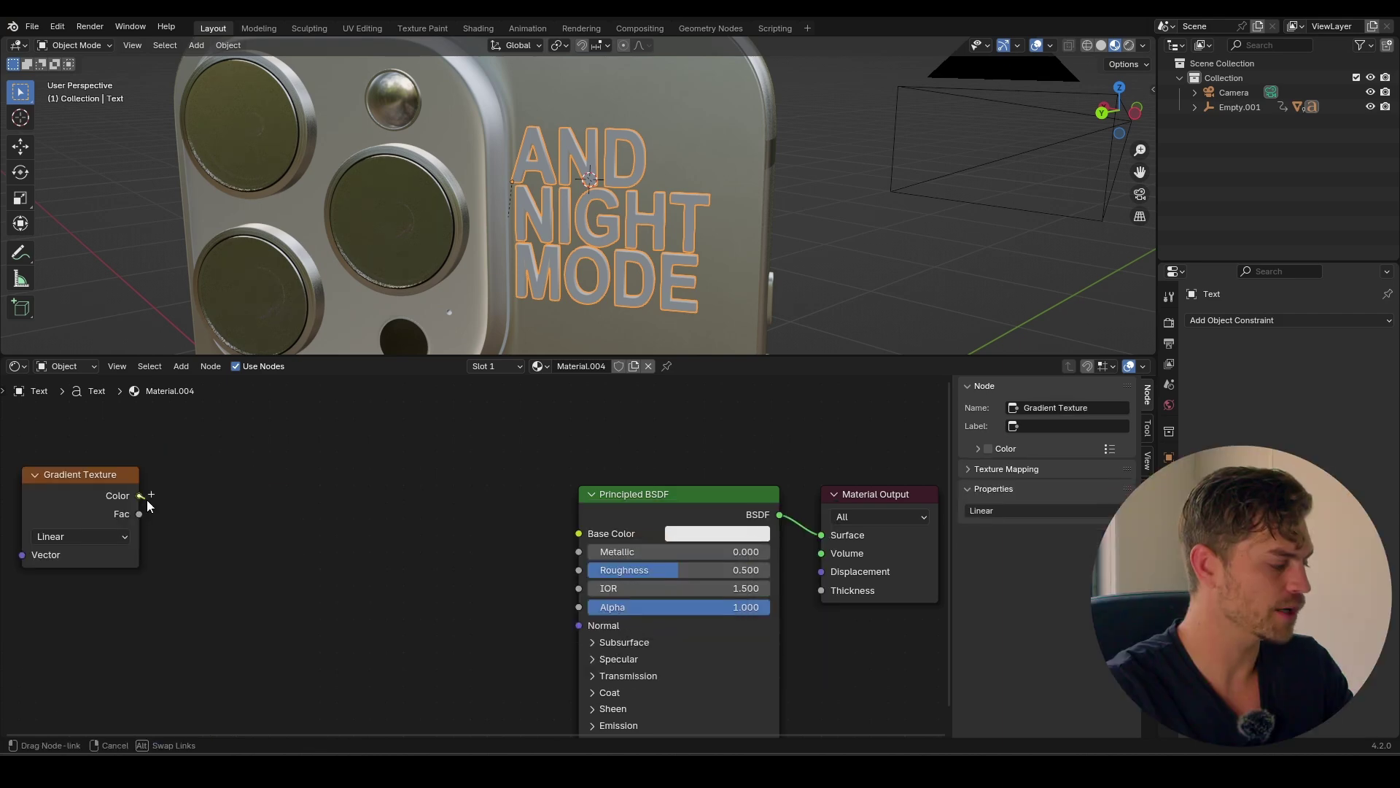
drag(138, 495, 578, 529)
middle_drag(520, 510, 679, 492)
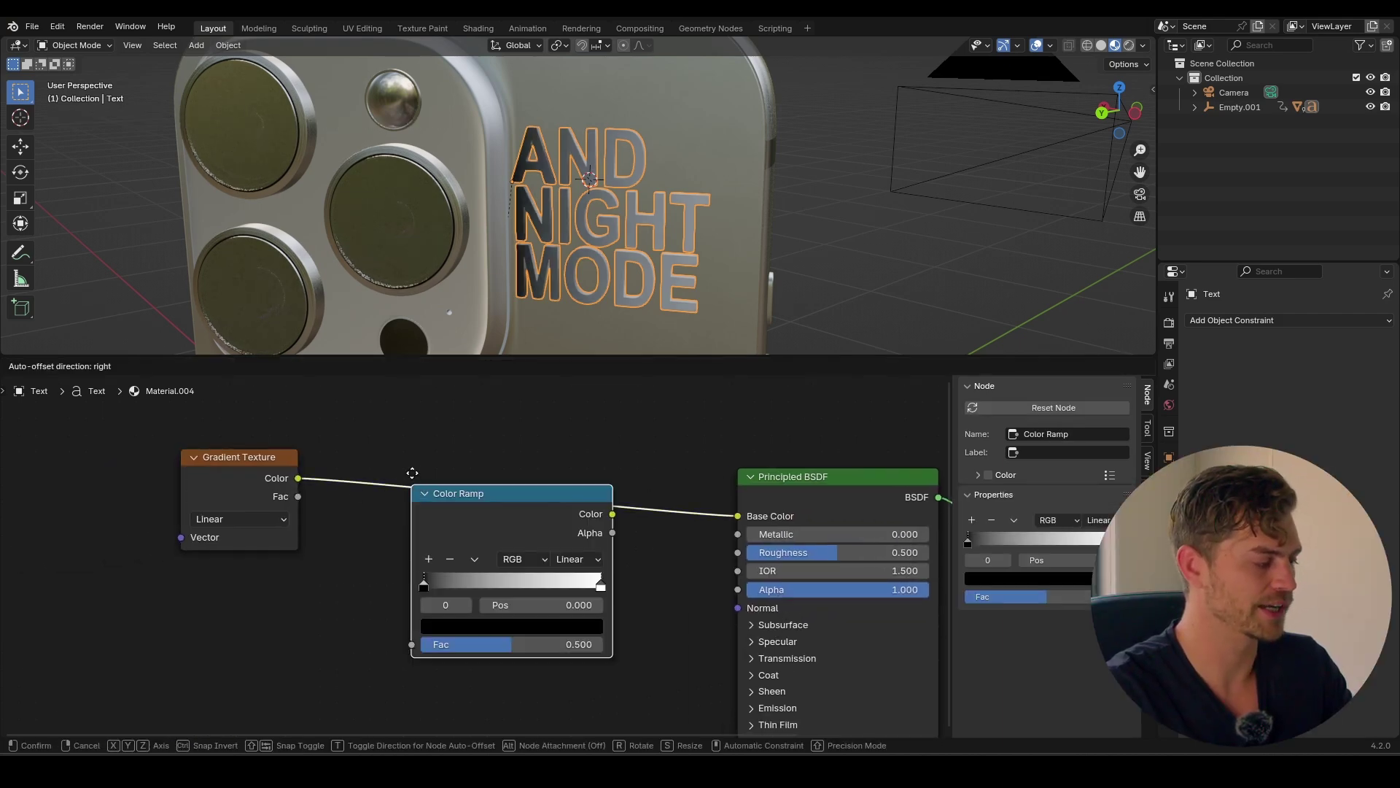
Step: Insert a Color Ramp after the gradient and make its dark stop a deep red-orange
click(372, 426)
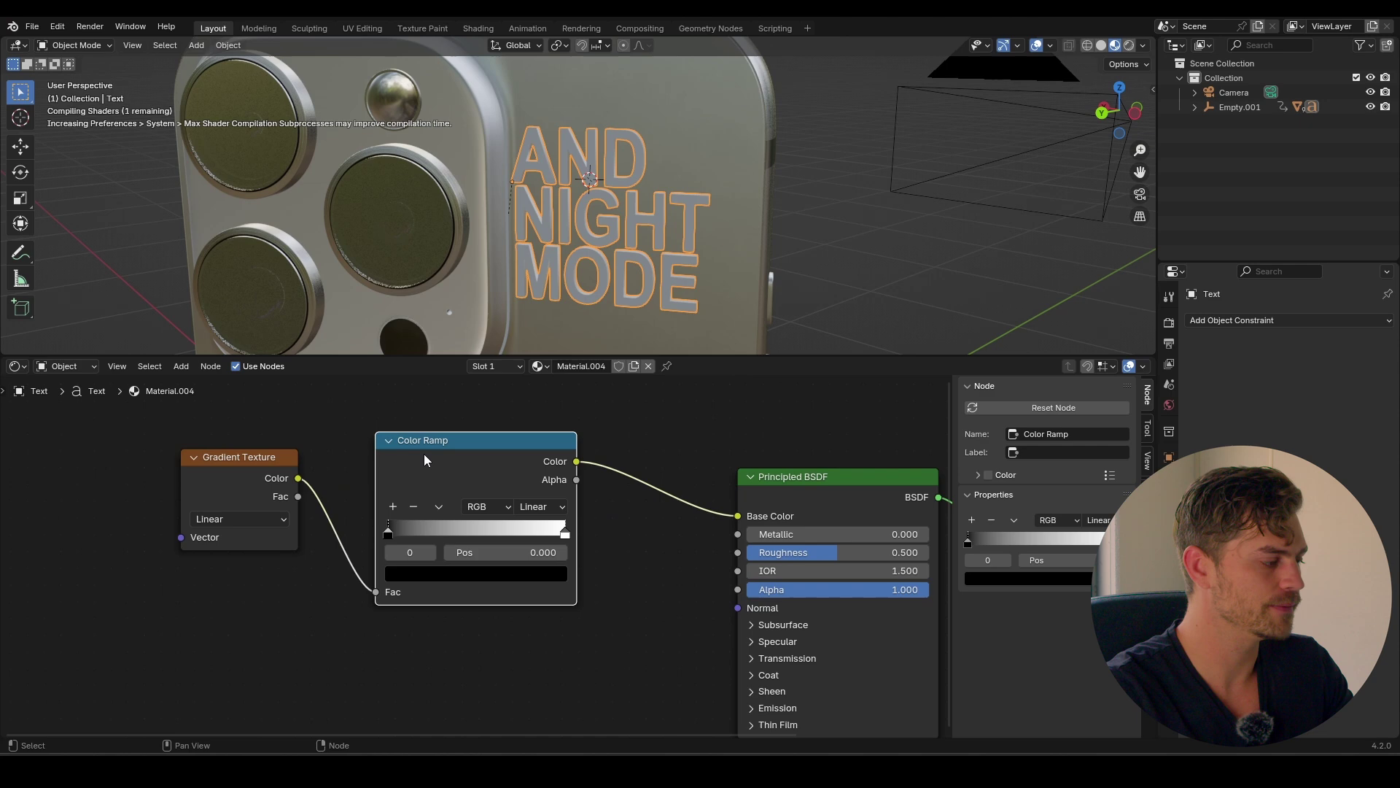
drag(391, 527, 260, 537)
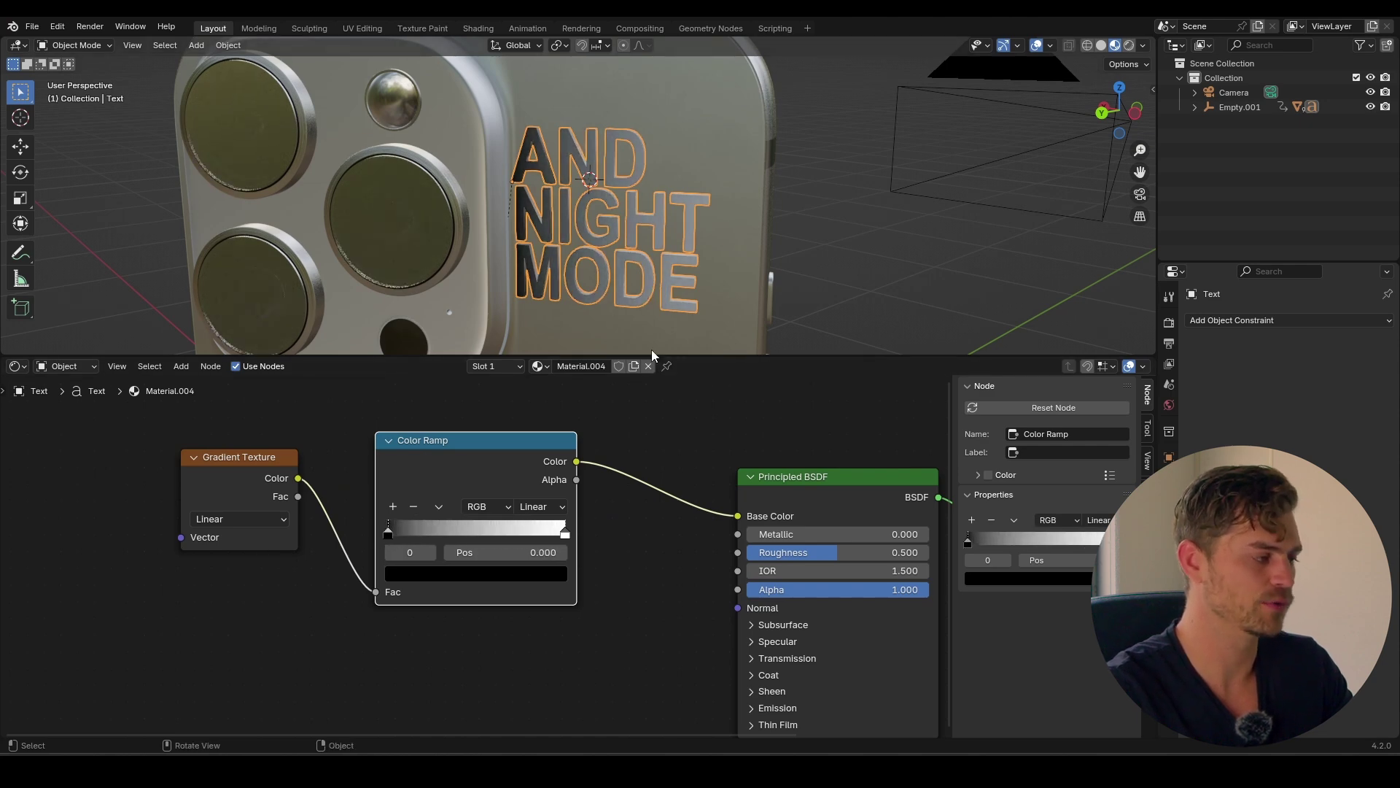
middle_drag(651, 349, 639, 301)
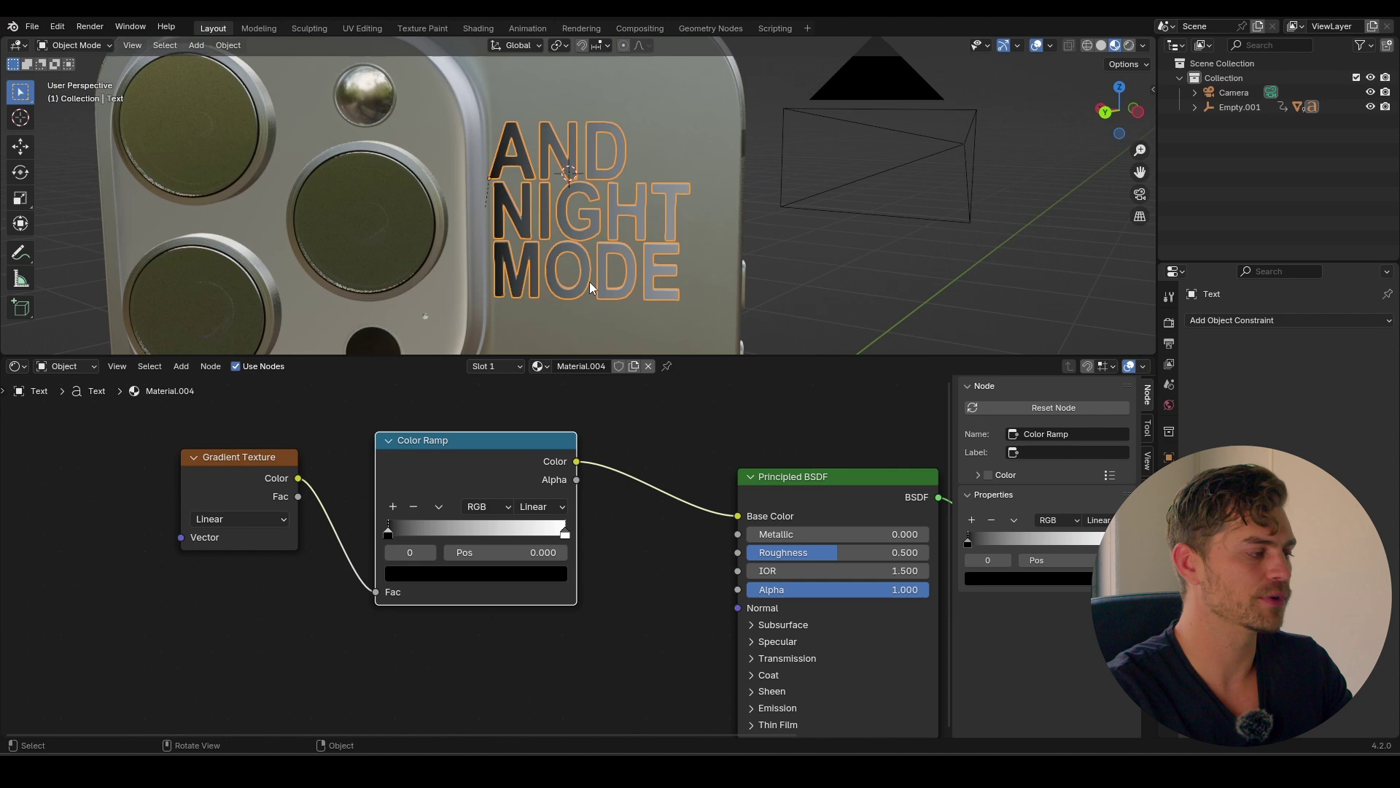
click(473, 576)
mouse_move(552, 436)
mouse_down()
mouse_move(553, 414)
mouse_move(448, 455)
mouse_move(446, 439)
mouse_move(445, 453)
mouse_up()
Step: Set the ramp's right stop to bright orange and brighten the left stop toward orange-red
click(566, 541)
click(475, 574)
click(499, 629)
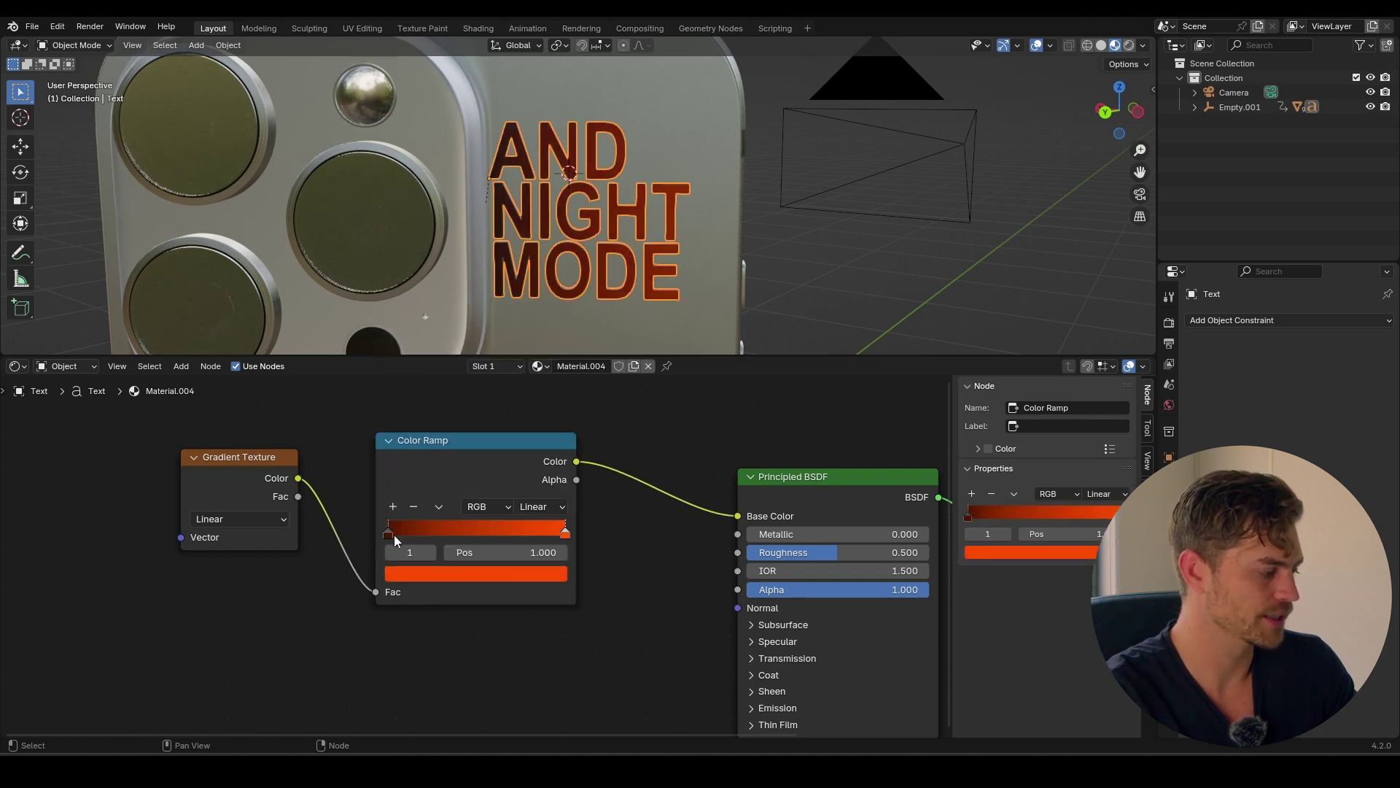
click(390, 533)
click(461, 571)
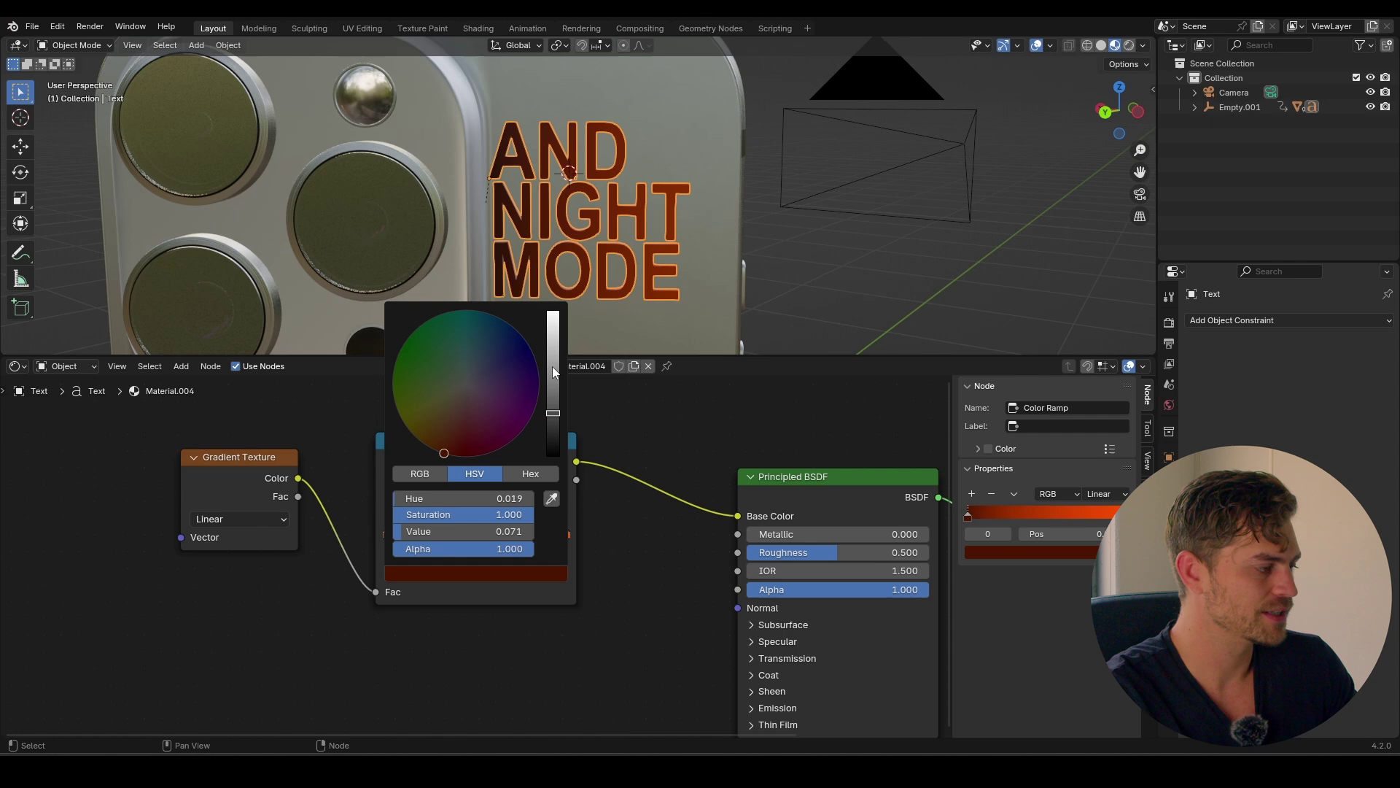
drag(553, 372, 552, 325)
middle_drag(583, 233, 628, 212)
Step: Save, then add an Area light and raise it along Z high above the phone
scroll(626, 232, down, 5)
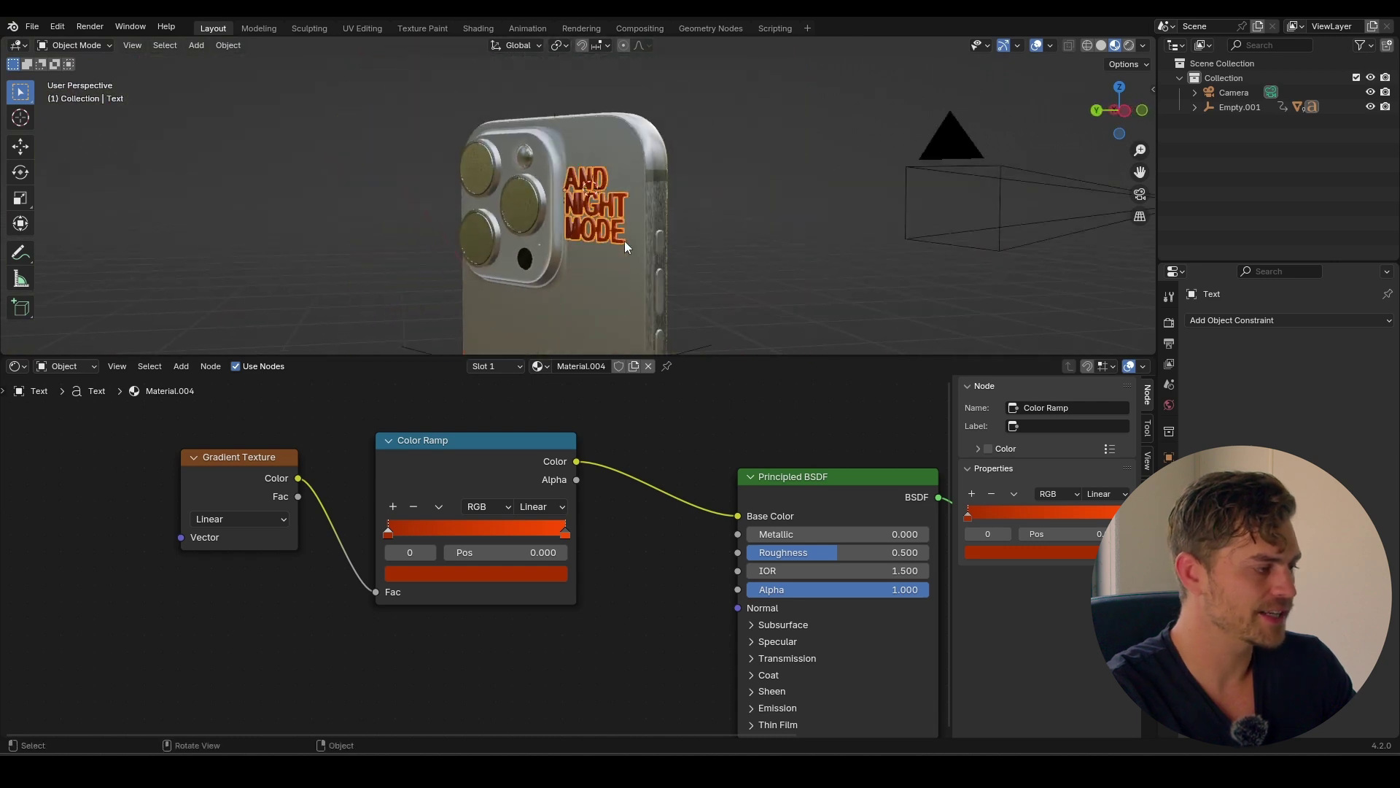
key(ctrl+s)
key(shift+a)
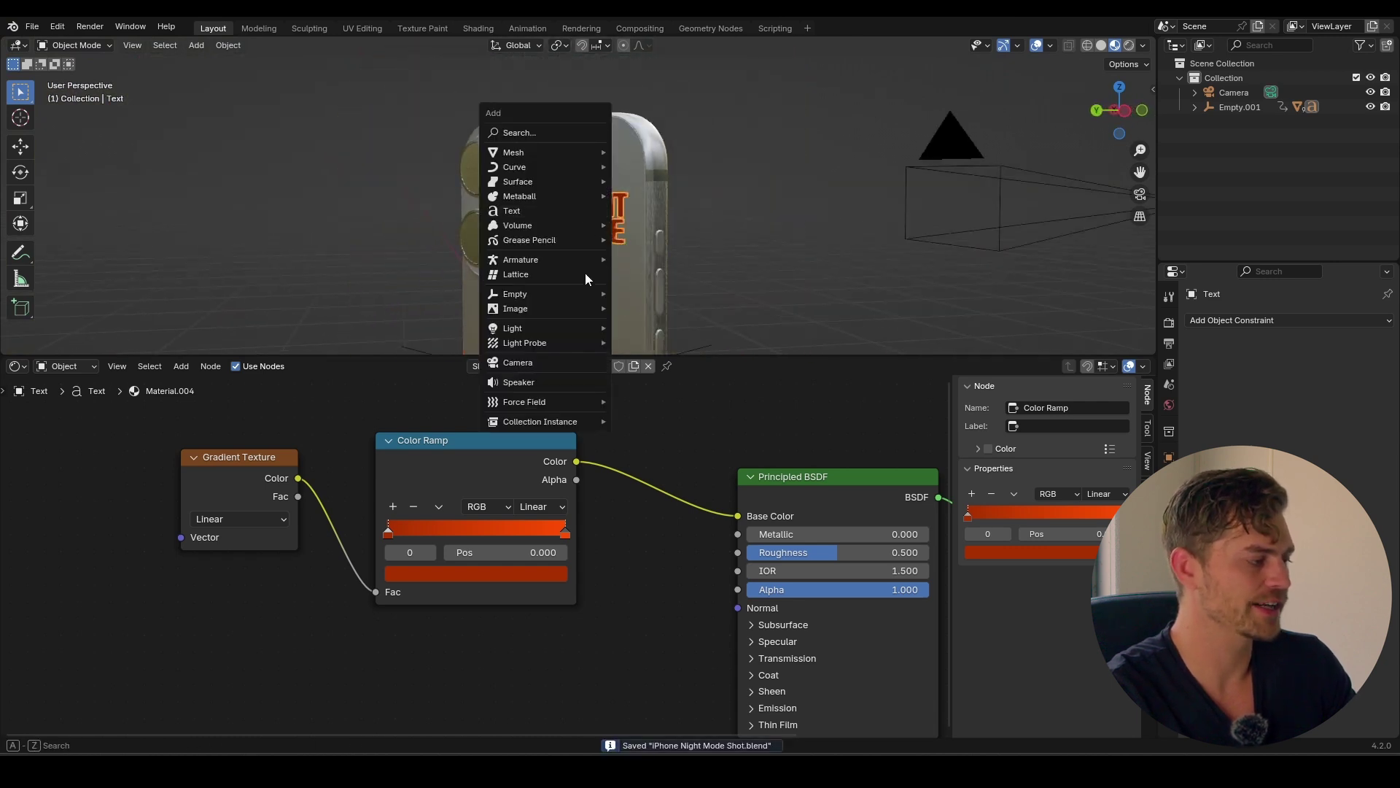
mouse_move(576, 324)
click(683, 372)
middle_drag(654, 212, 566, 255)
scroll(672, 265, down, 5)
key(g)
key(z)
click(675, 134)
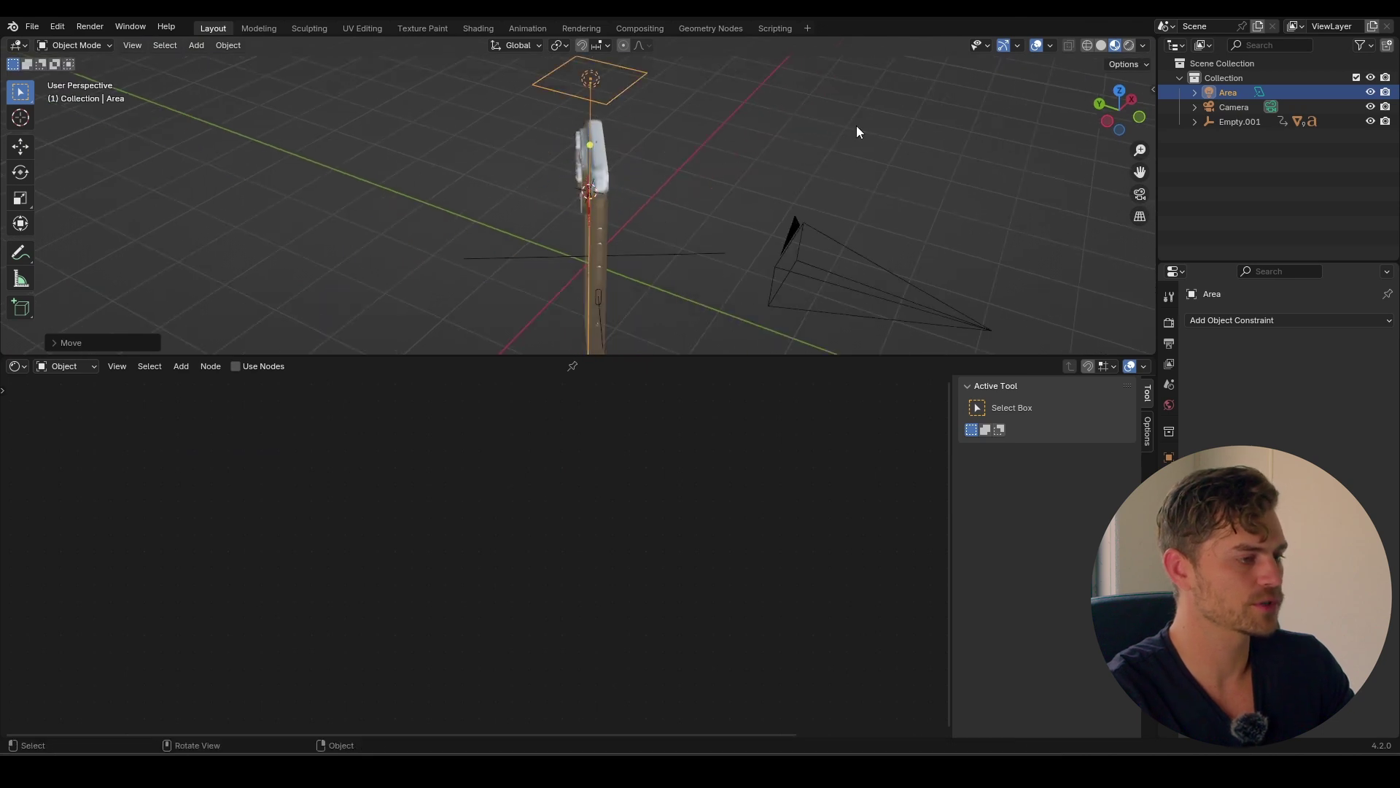
Step: Create a new light linking collection on the Area light and add the Text object to it
middle_drag(780, 185, 715, 186)
scroll(594, 199, up, 6)
click(593, 198)
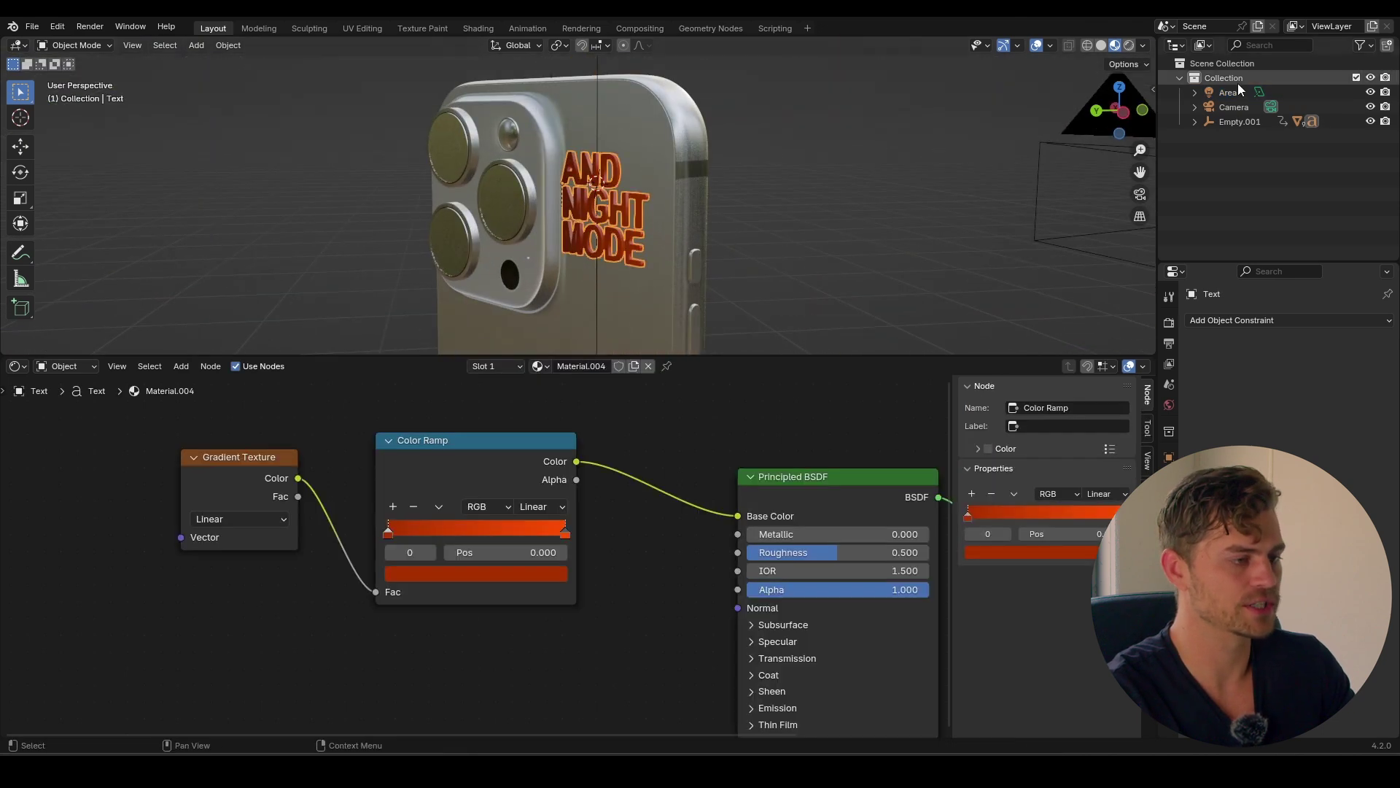
click(1196, 121)
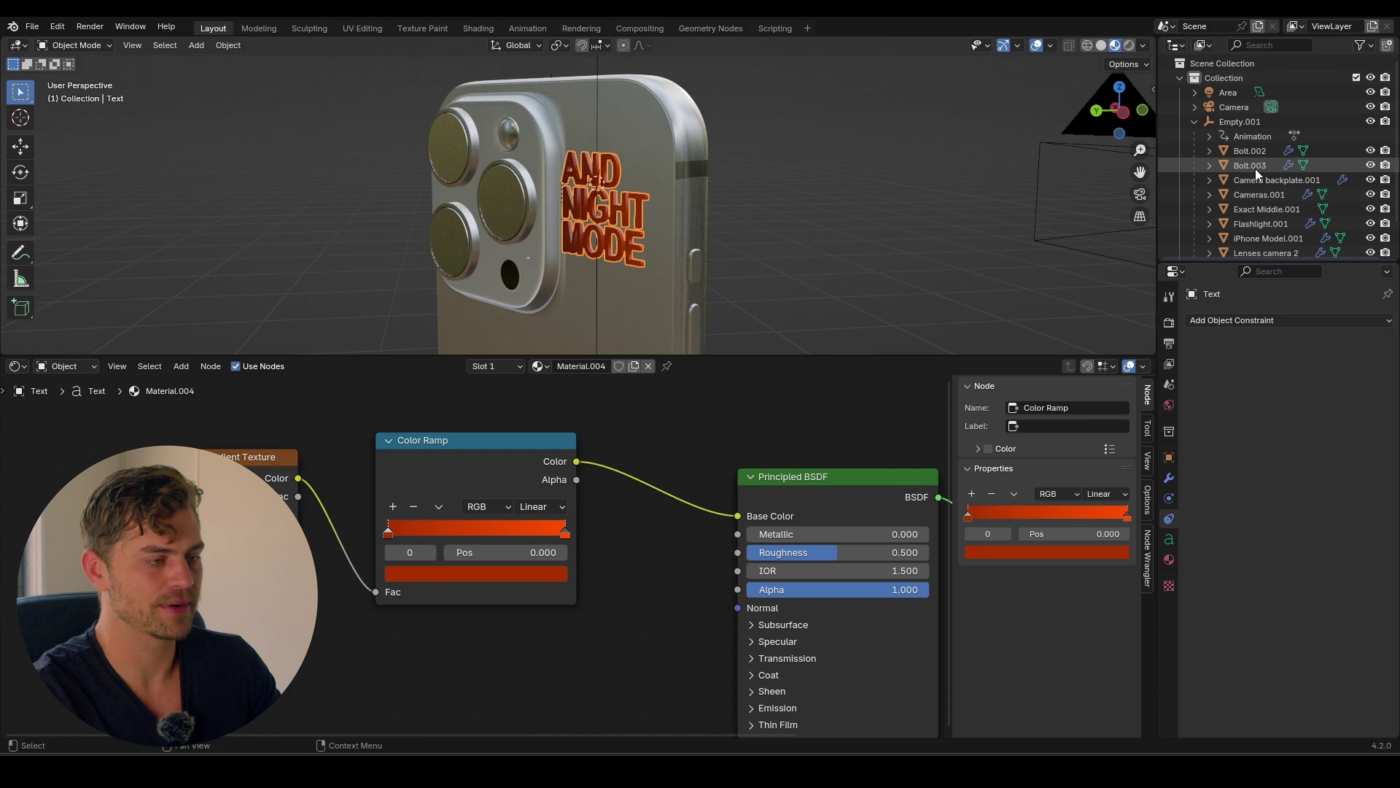
click(1225, 94)
click(1169, 457)
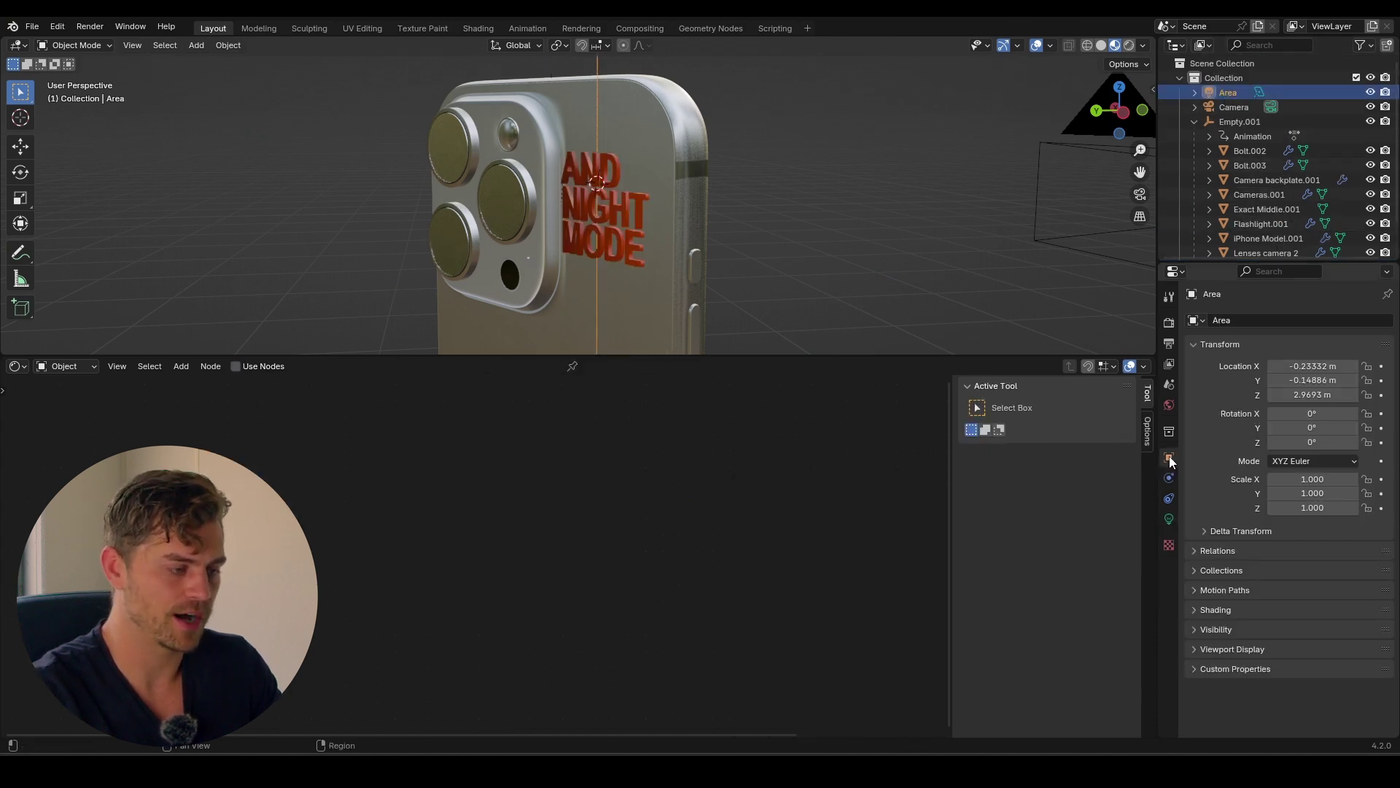
click(1232, 611)
click(1243, 646)
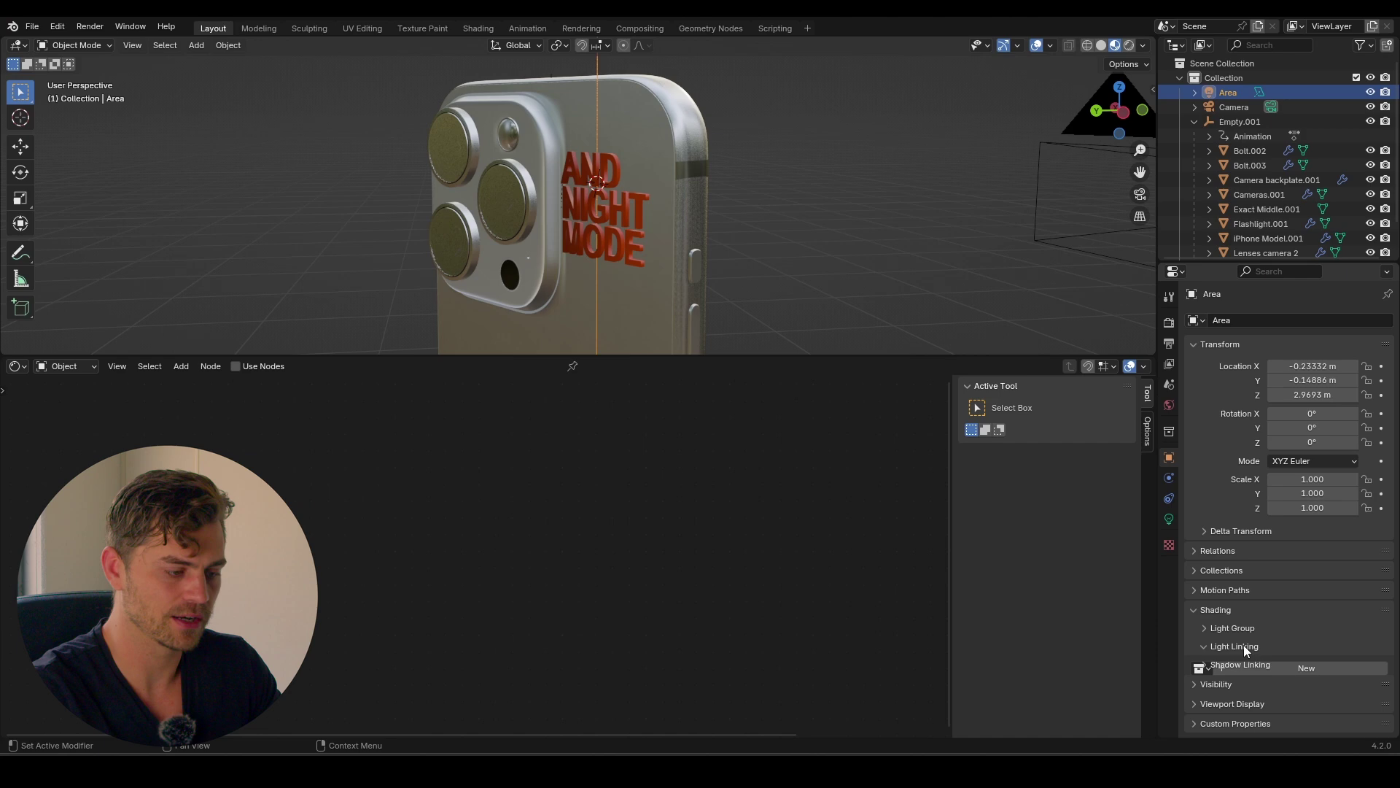
click(1275, 668)
scroll(1266, 173, down, 2)
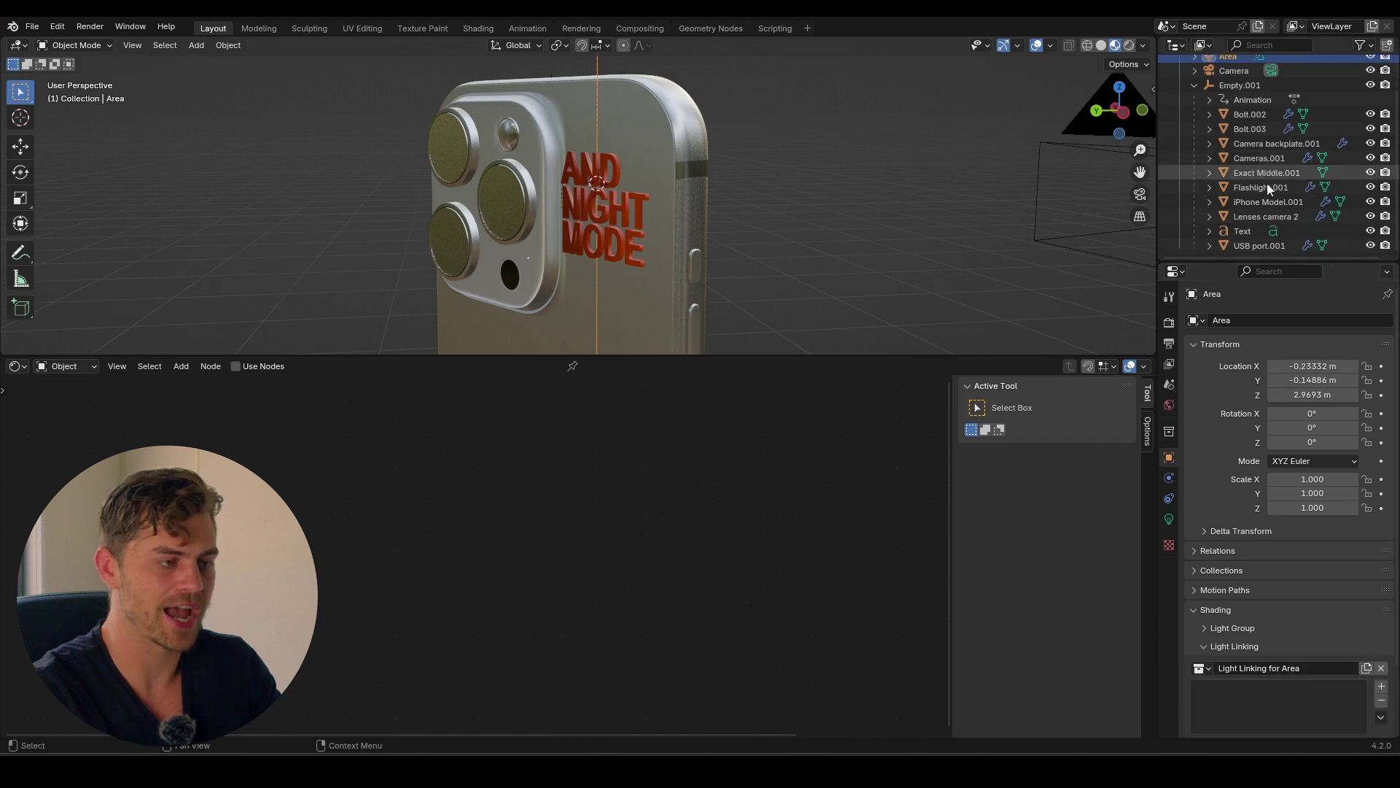
drag(1249, 232, 1328, 470)
drag(1277, 704, 1278, 701)
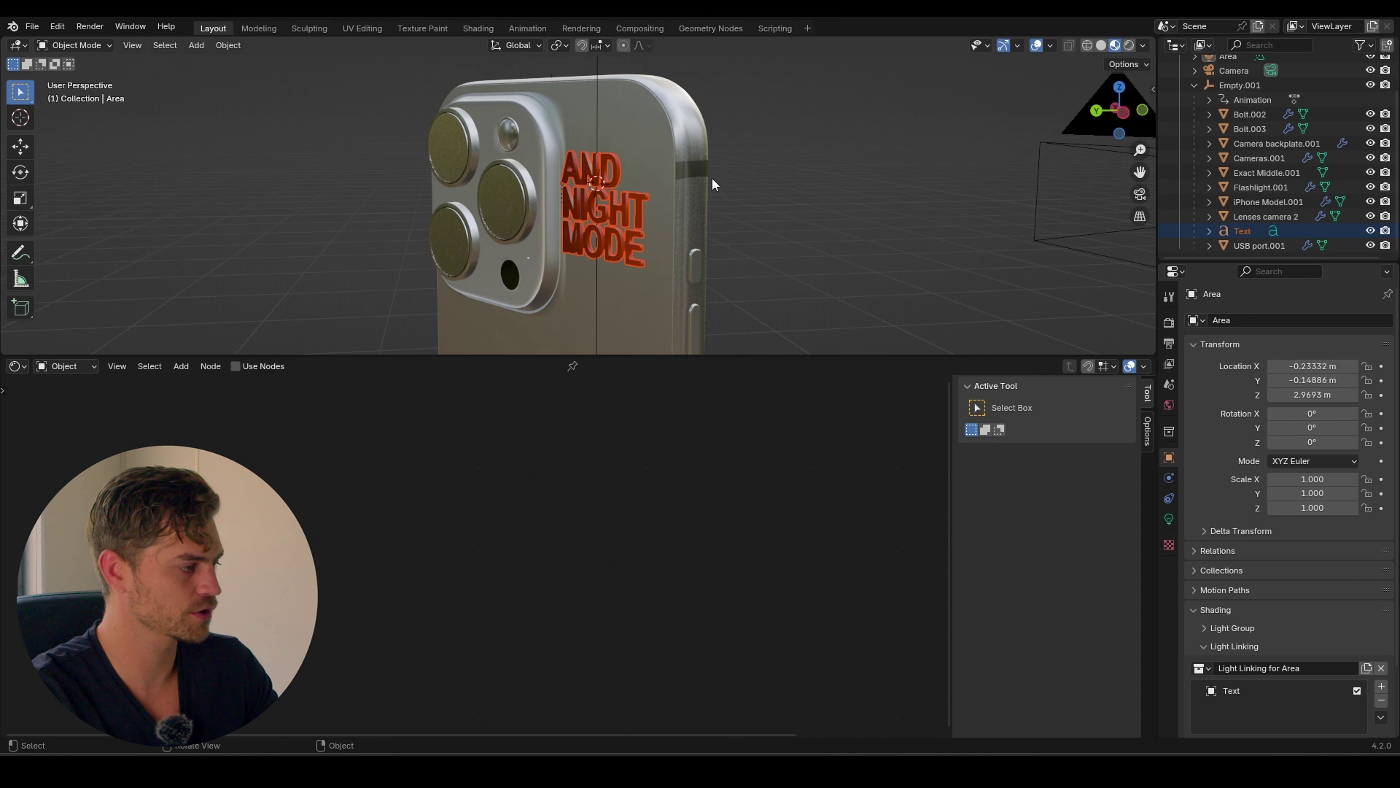
Step: Reselect the Area light, check the lighting from behind the phone, and save the file
middle_drag(713, 181, 581, 256)
scroll(618, 161, down, 4)
click(601, 92)
scroll(567, 203, up, 3)
scroll(586, 251, down, 3)
scroll(609, 193, up, 5)
middle_drag(610, 192, 760, 234)
key(ctrl+s)
middle_drag(527, 224, 645, 213)
scroll(644, 213, down, 4)
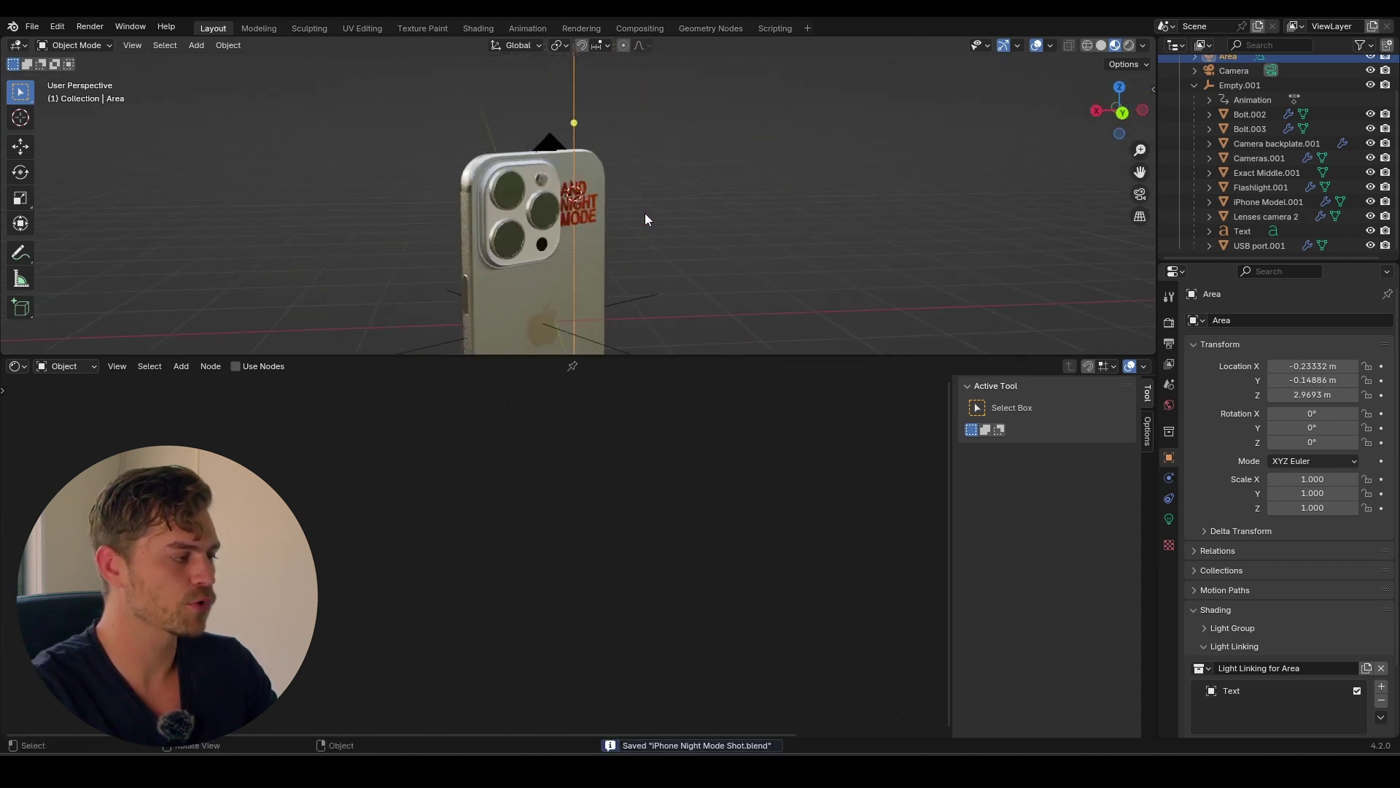
Step: In rendered camera view, select the phone and show its Screen LED.001 material
click(1131, 47)
key(KP_0)
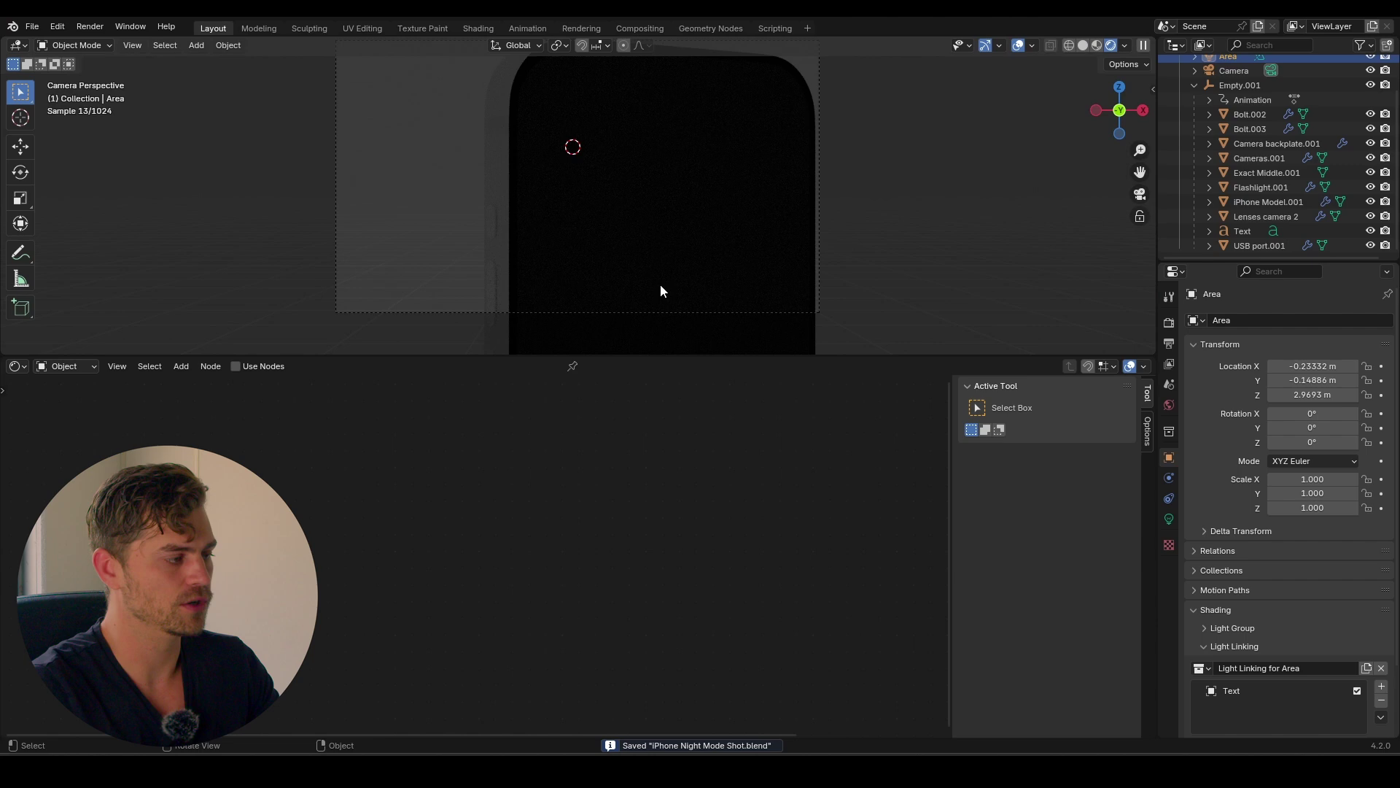
scroll(661, 291, down, 2)
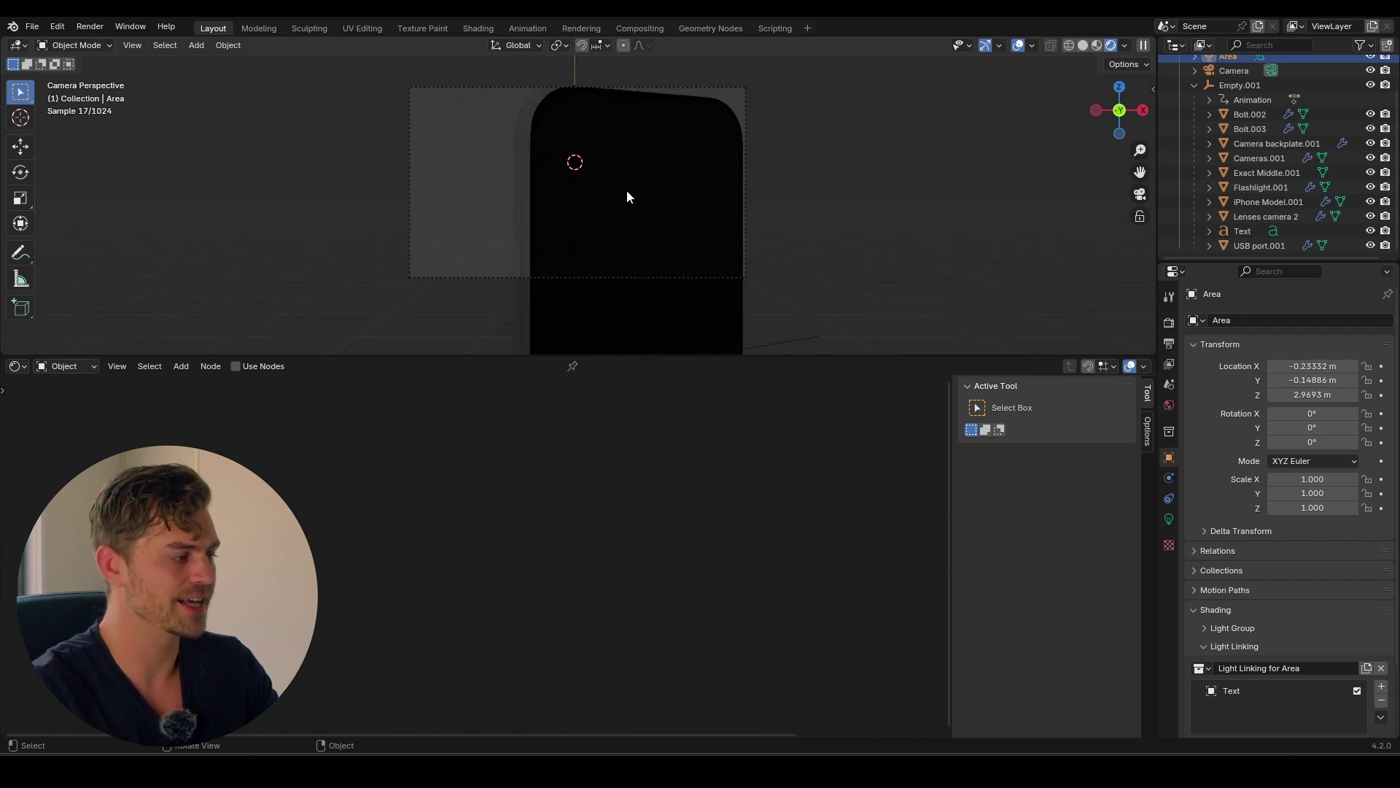
click(627, 193)
click(1169, 581)
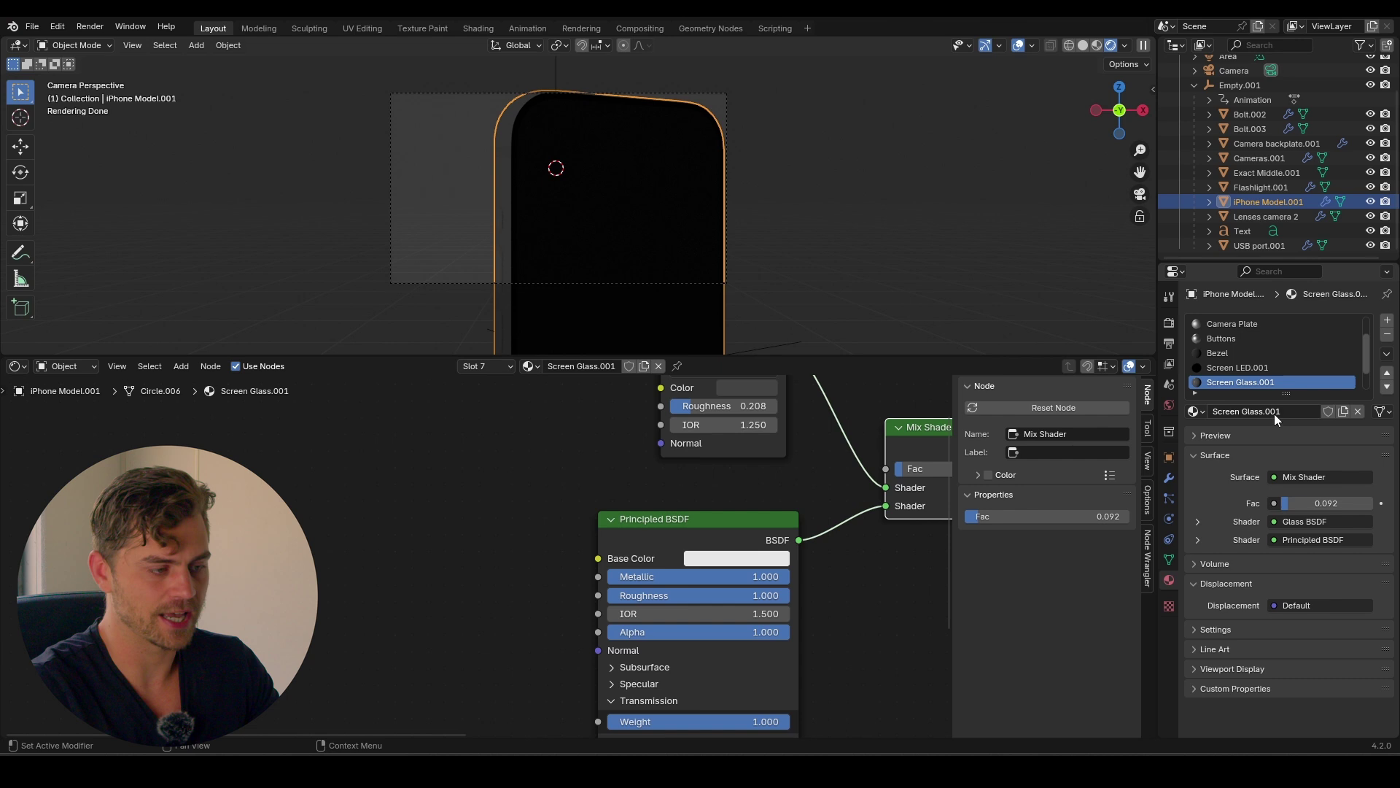
click(1267, 366)
Step: Delete the iPhone Screen.PNG texture node and search for a new Image Texture node
scroll(572, 487, down, 3)
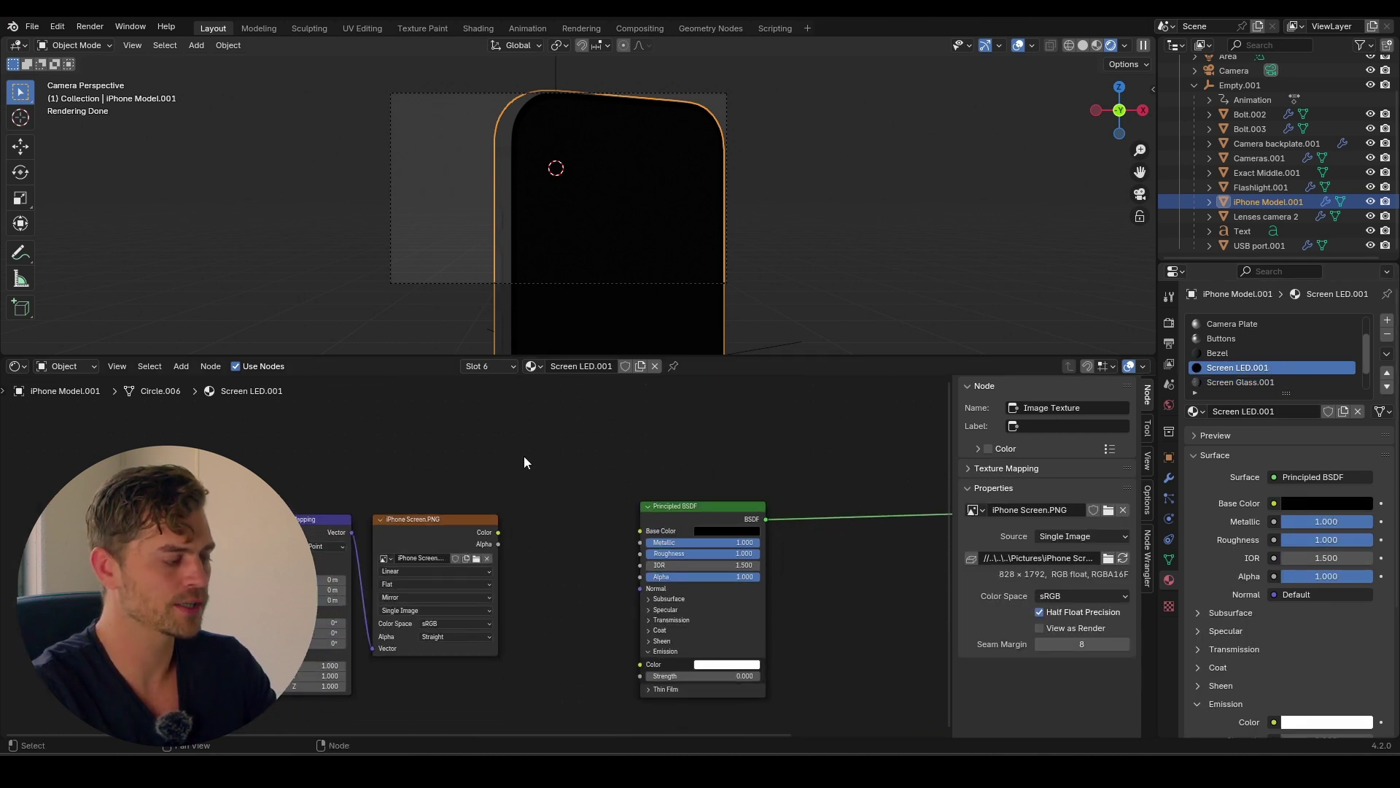
drag(524, 456, 431, 633)
key(x)
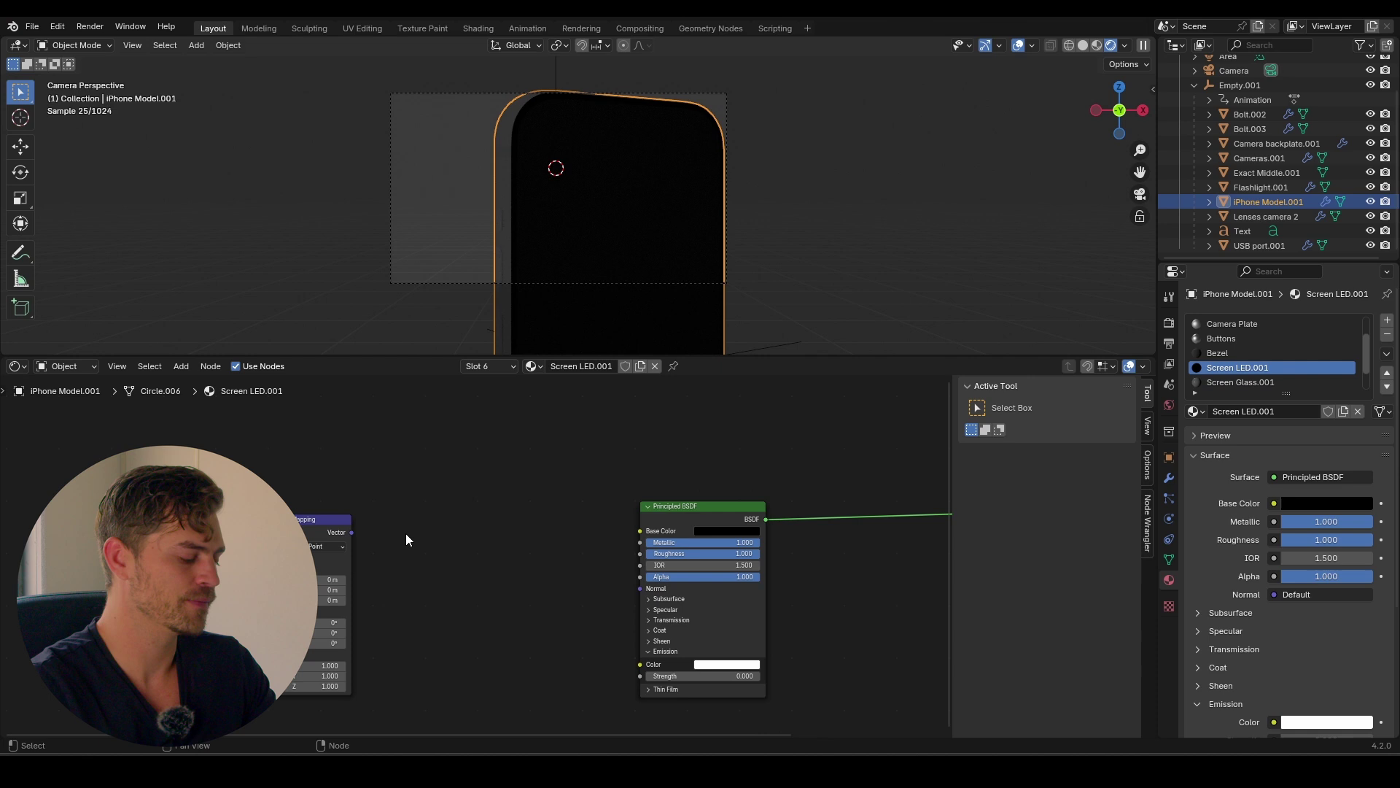
key(shift+a)
text(ima)
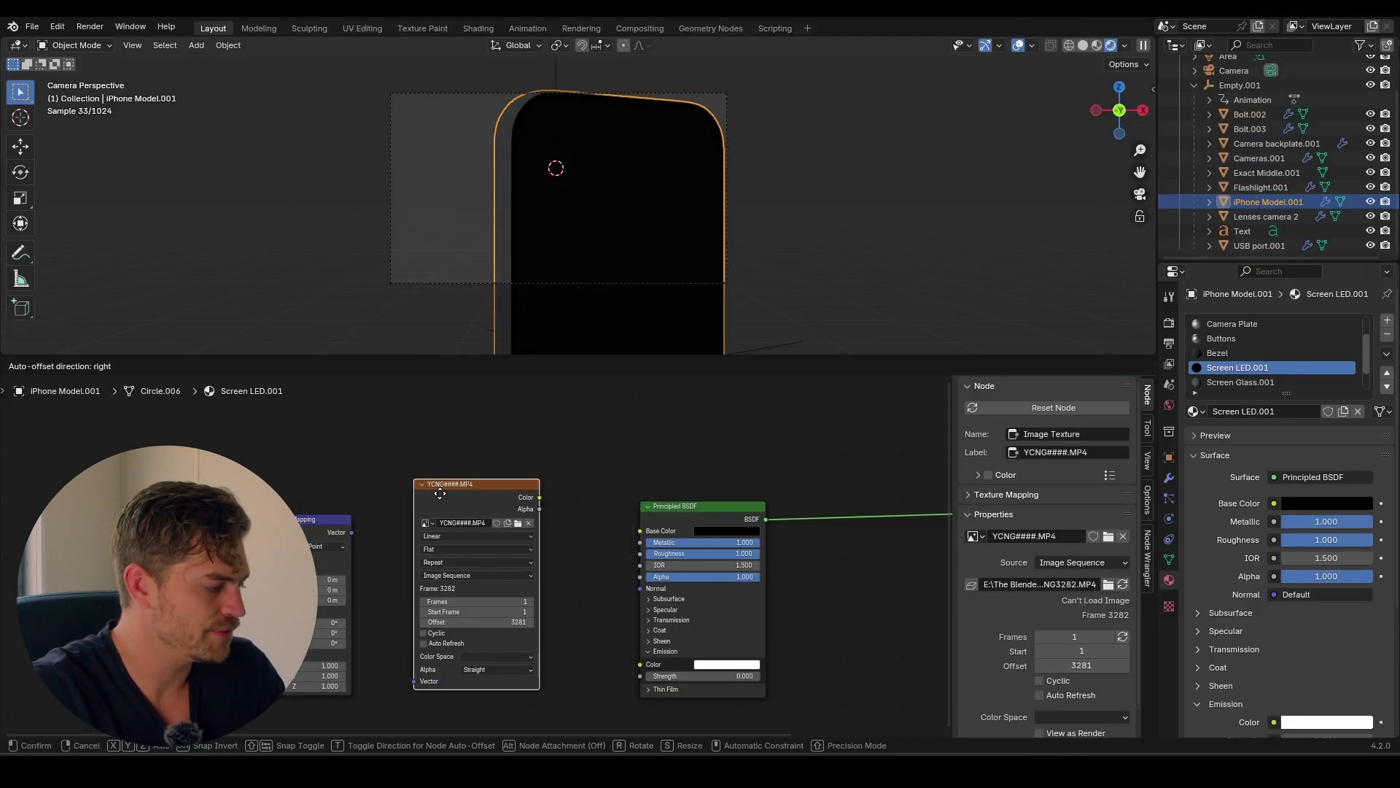
Step: Load the YCNG####.MP4 video as a Movie source and connect Mapping to its Vector
click(462, 538)
click(441, 577)
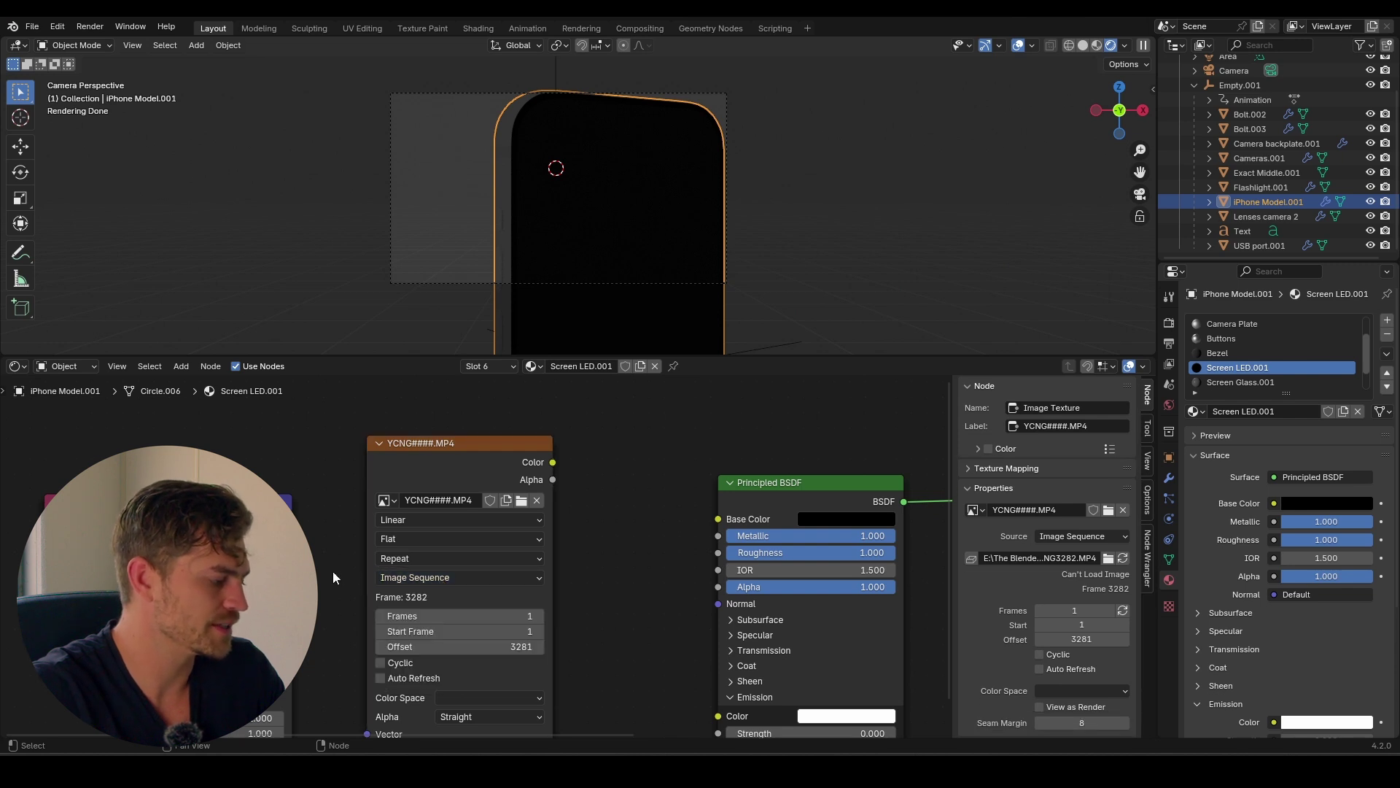
click(436, 579)
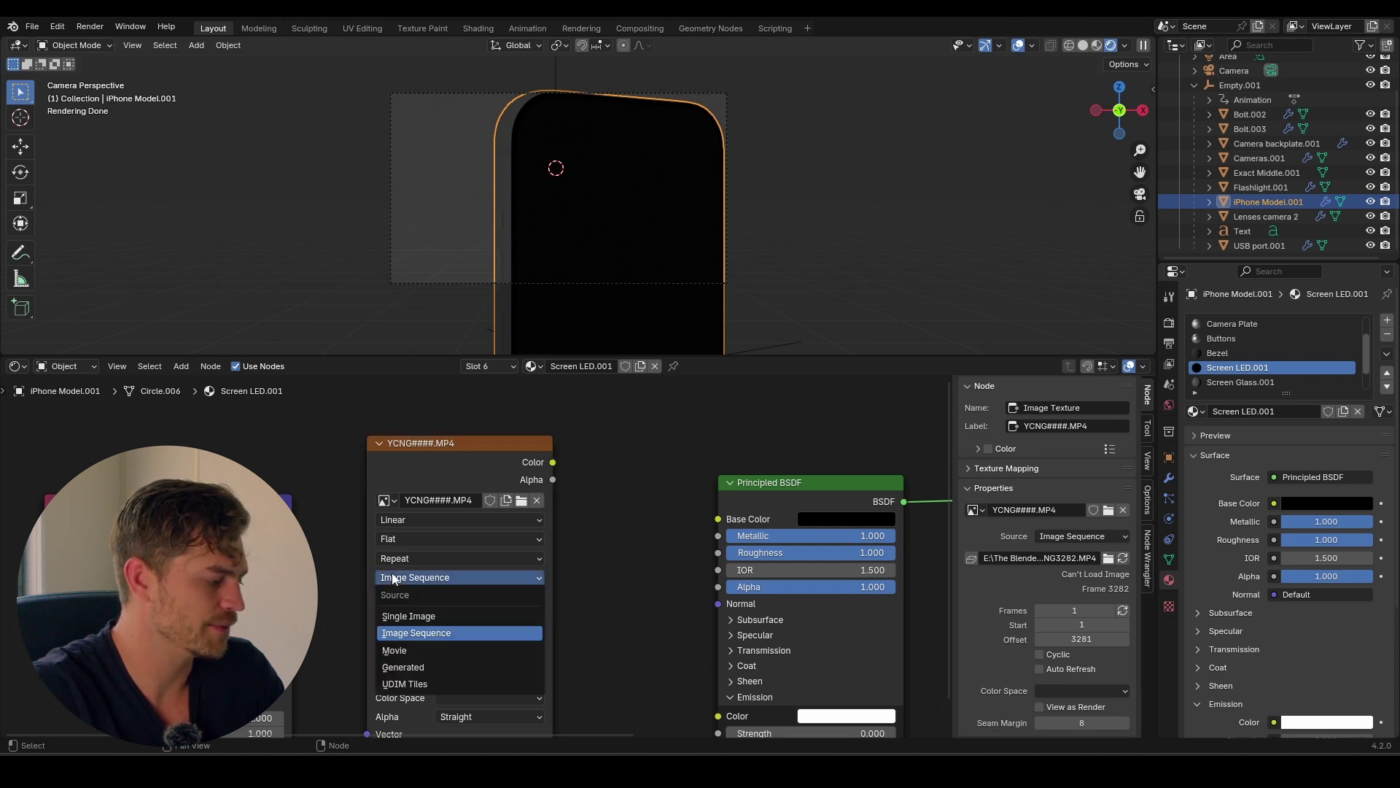
click(418, 649)
drag(293, 520, 369, 714)
Step: Feed the video colour into Base Color and Emission Color with emission strength 4.45
drag(553, 446, 718, 502)
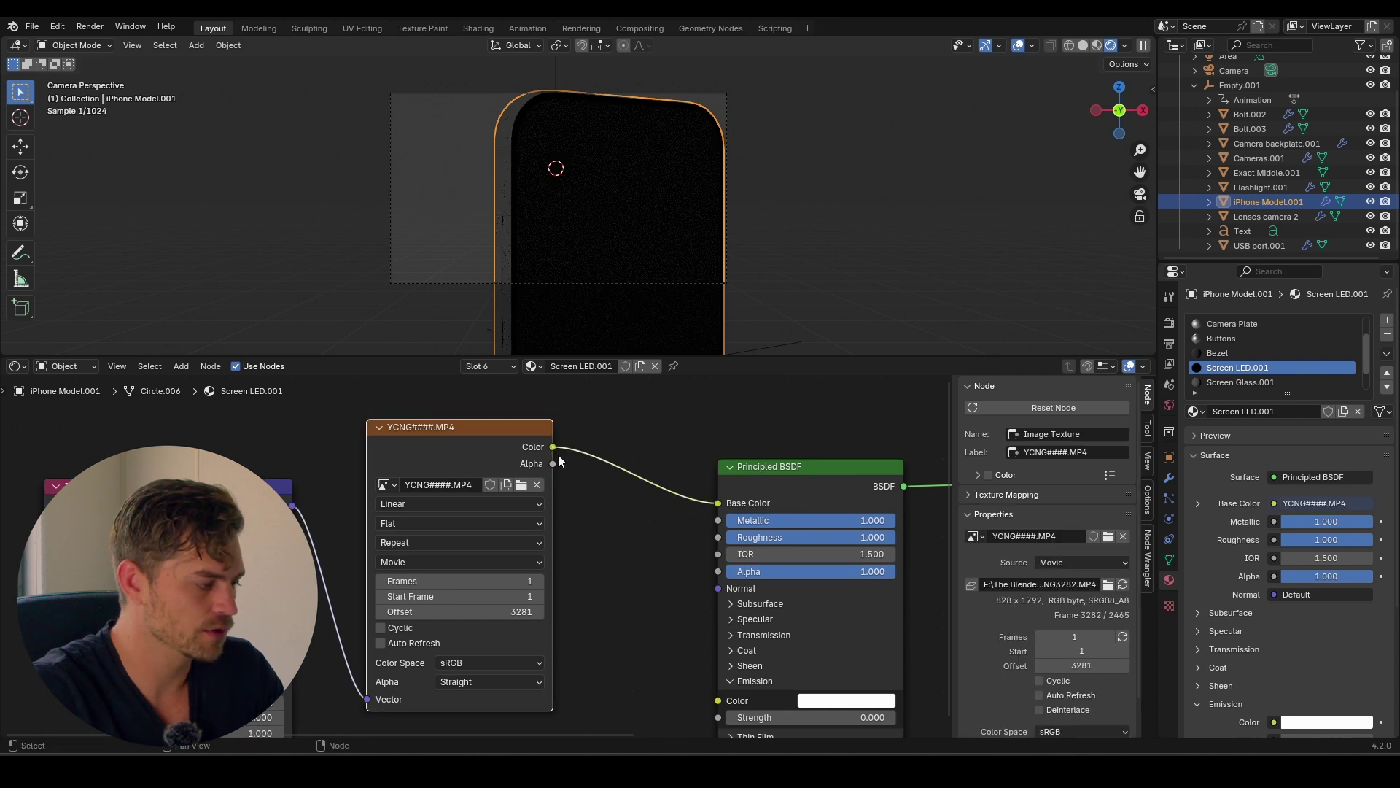
drag(728, 685, 719, 700)
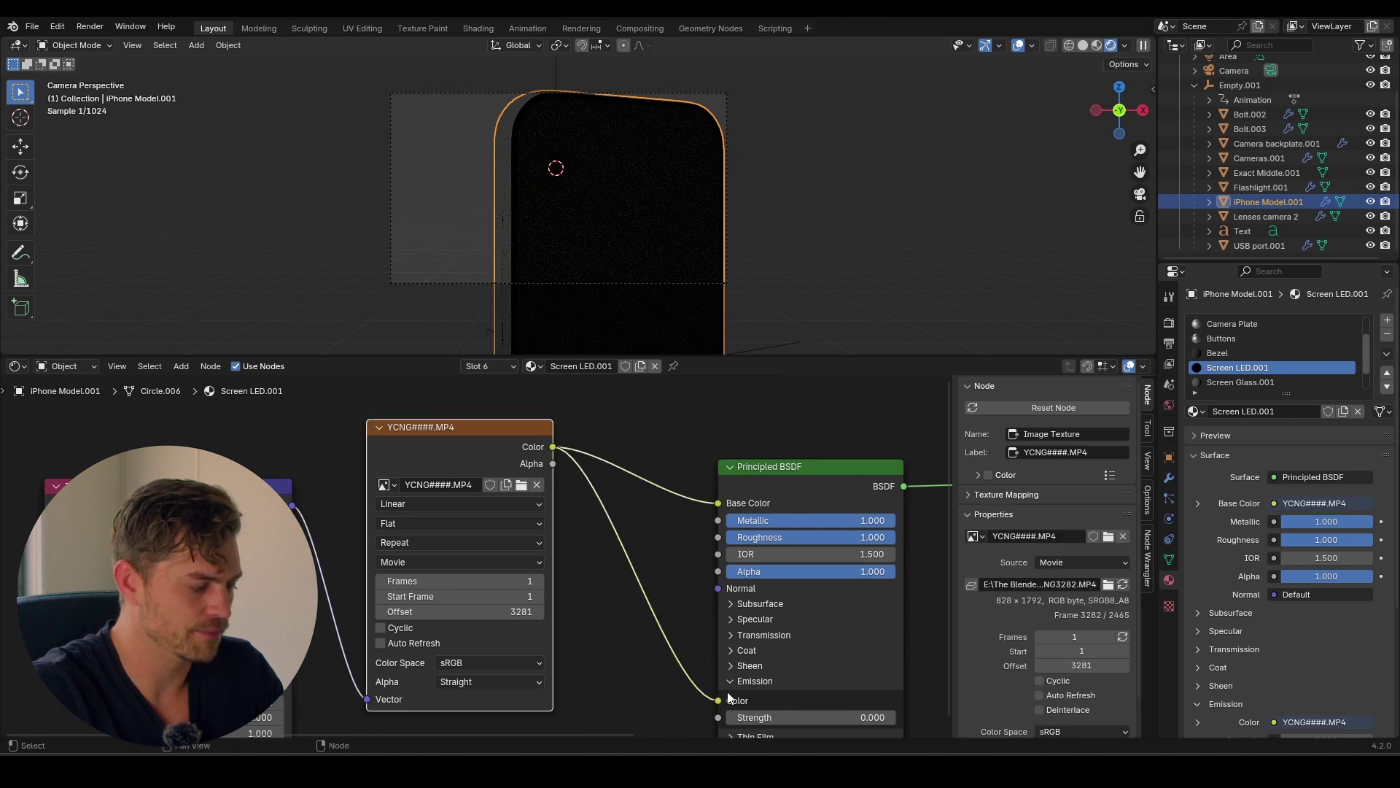
drag(810, 717, 919, 717)
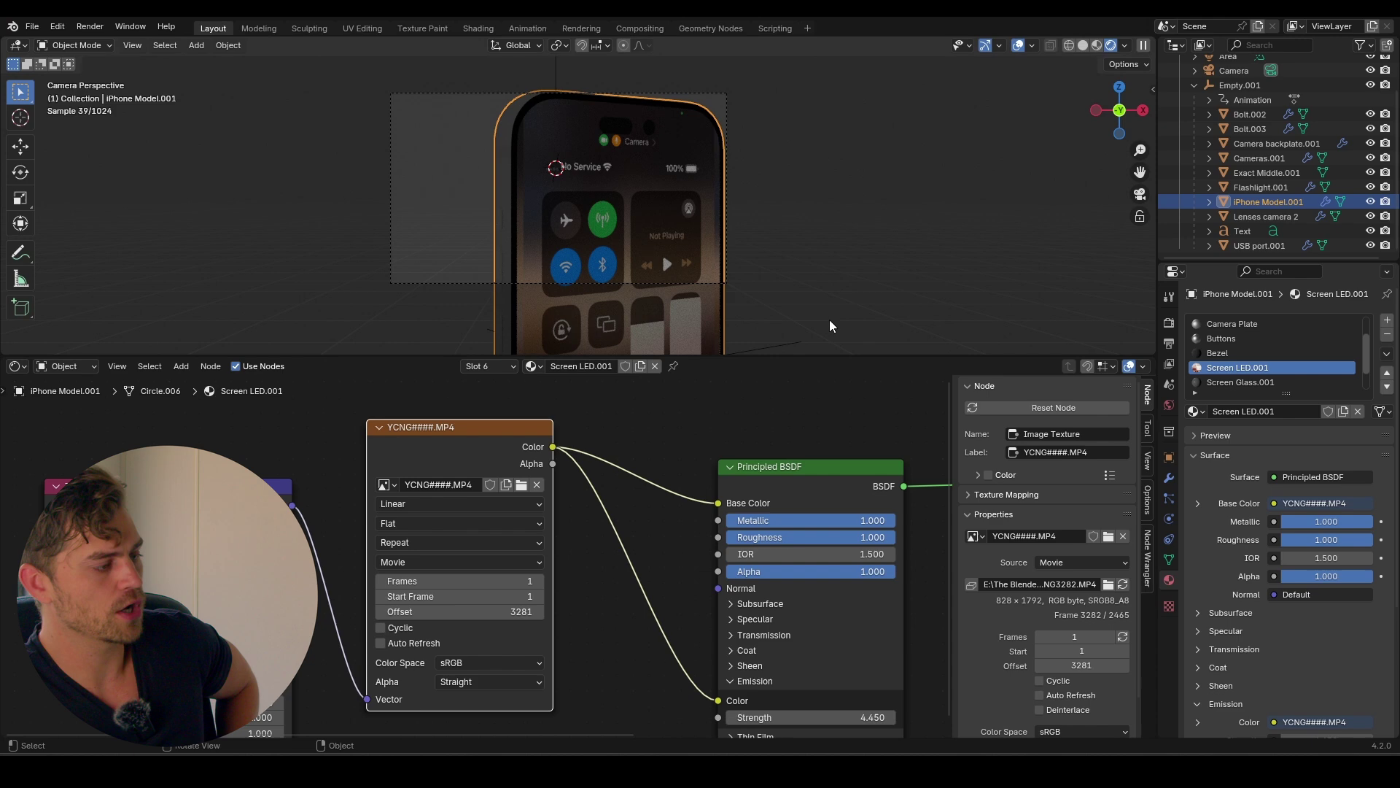
click(569, 564)
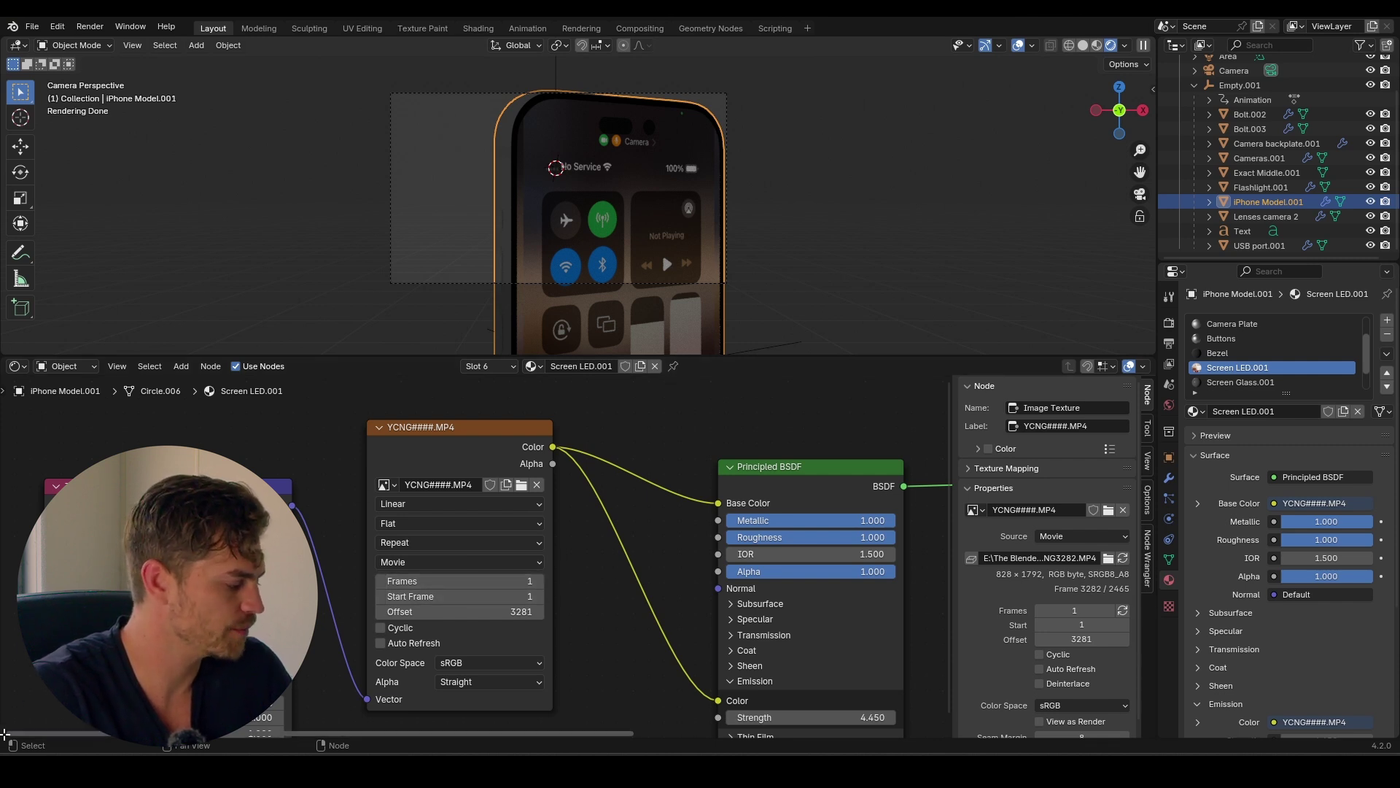
Step: Split a Timeline editor off below the nodes and return to the first frame
drag(3, 733, 11, 623)
click(15, 632)
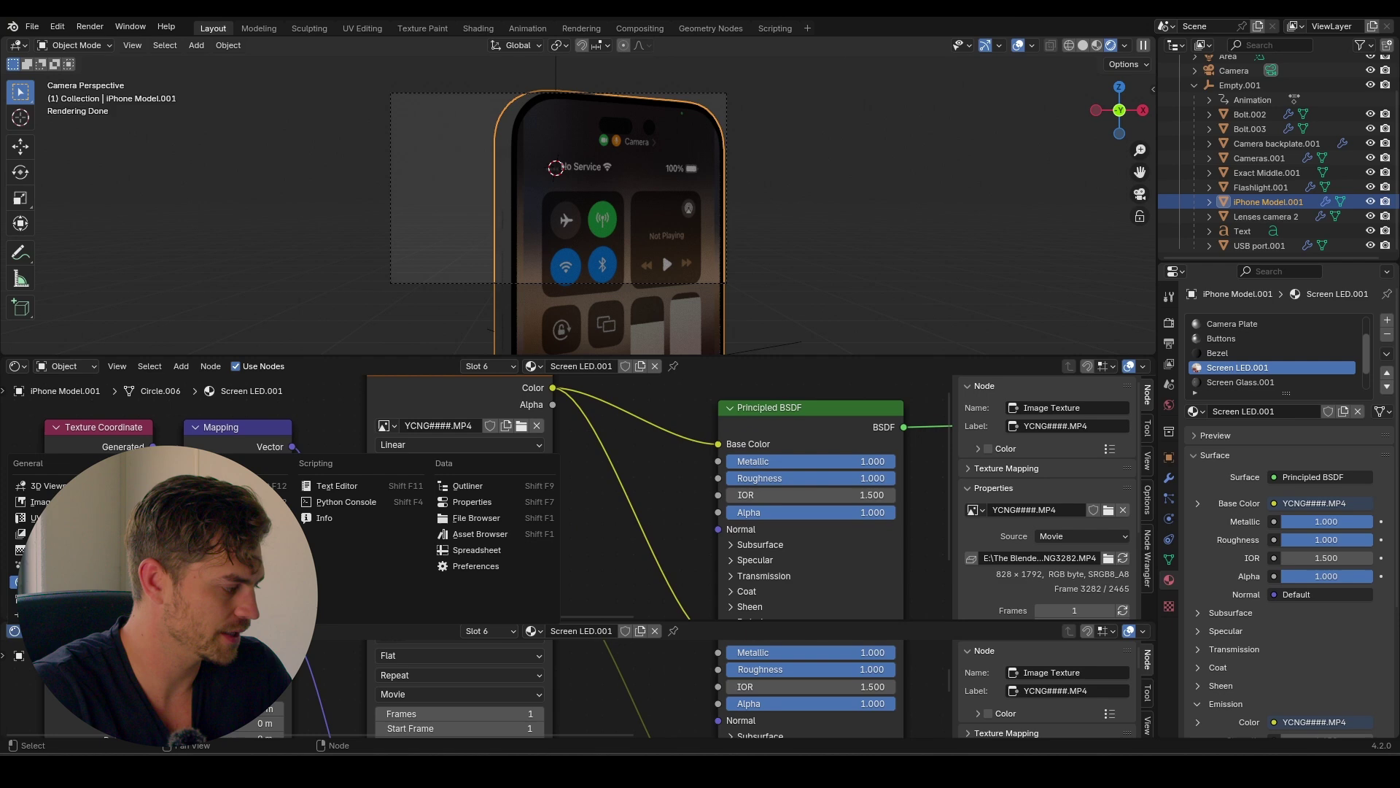
click(195, 501)
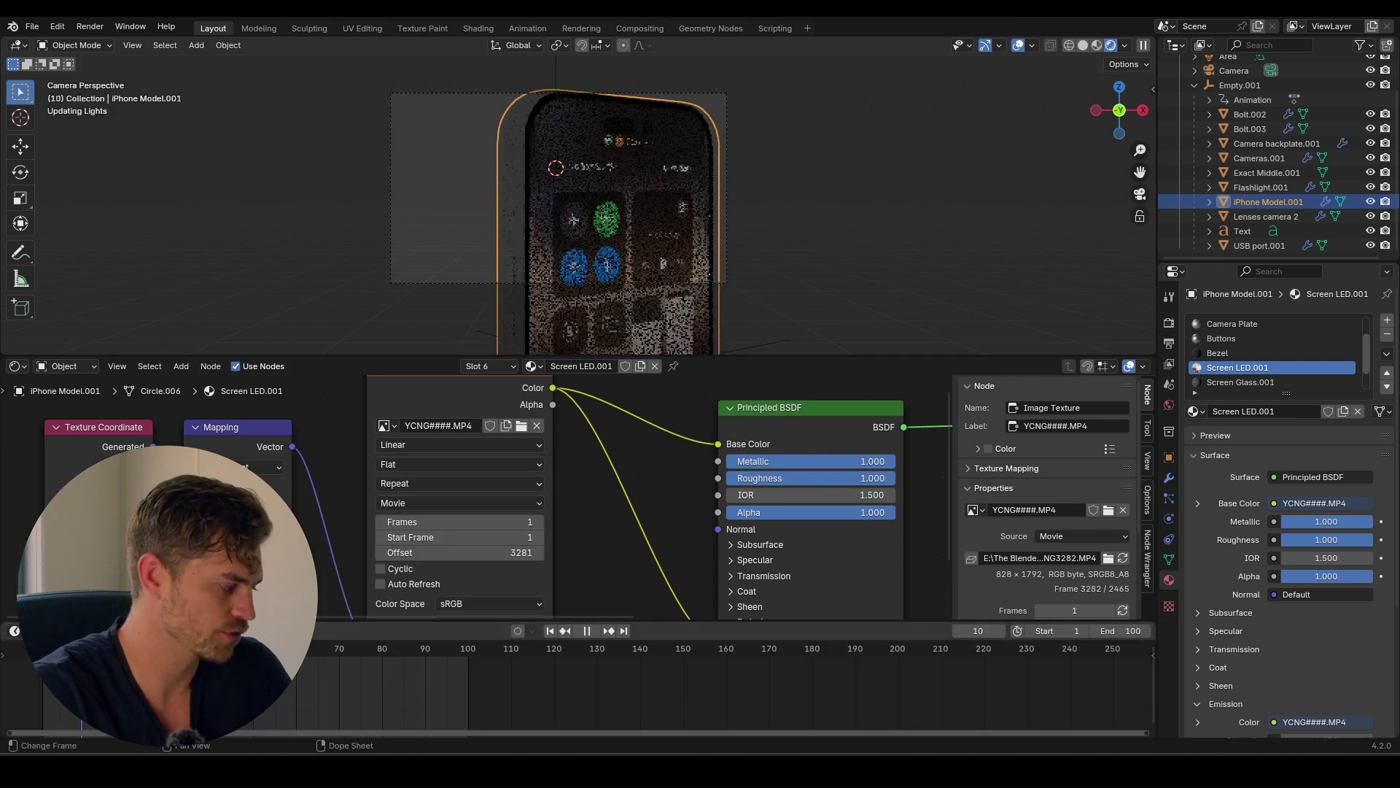
key(shift+Left)
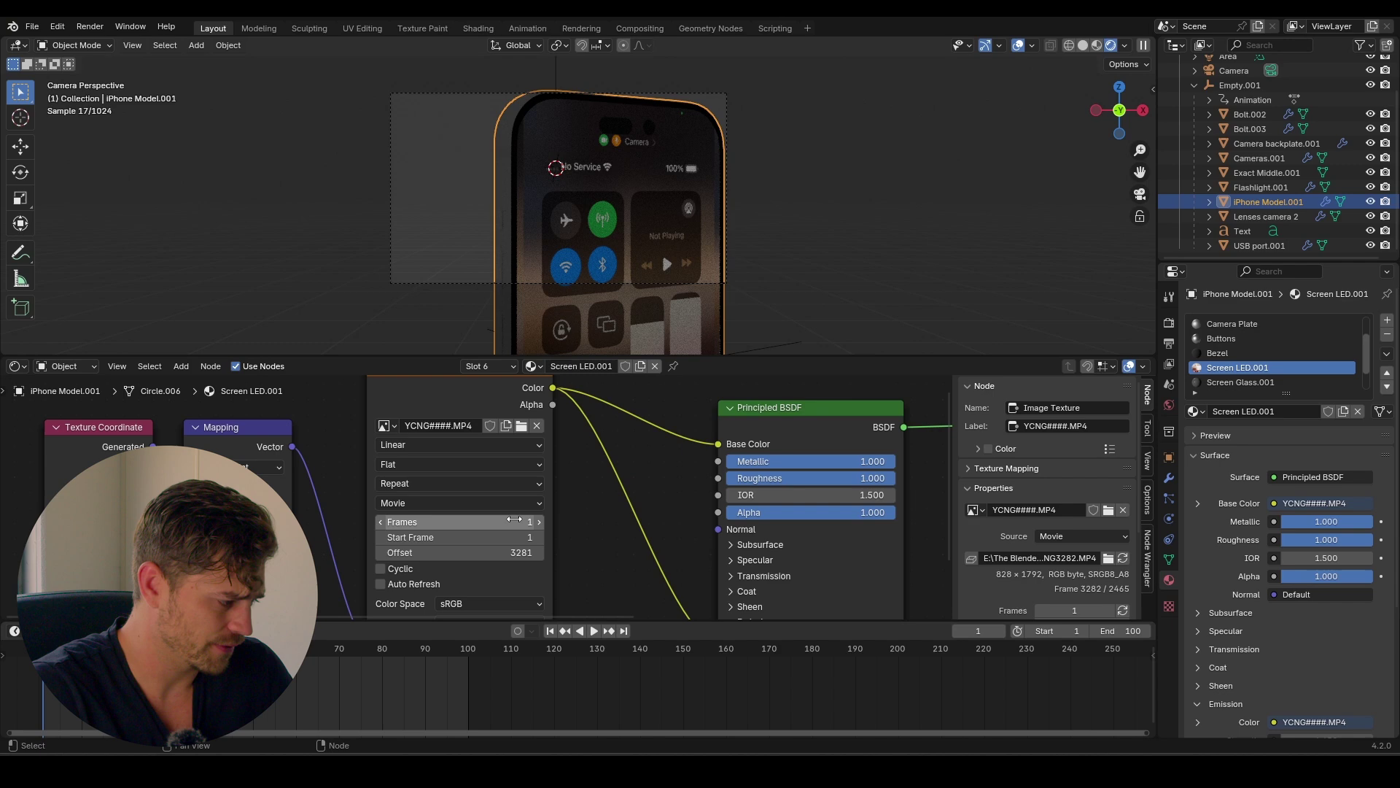
Step: Set the movie texture to 1616 frames with offset 0 and rewind to frame 0
drag(489, 519, 1152, 519)
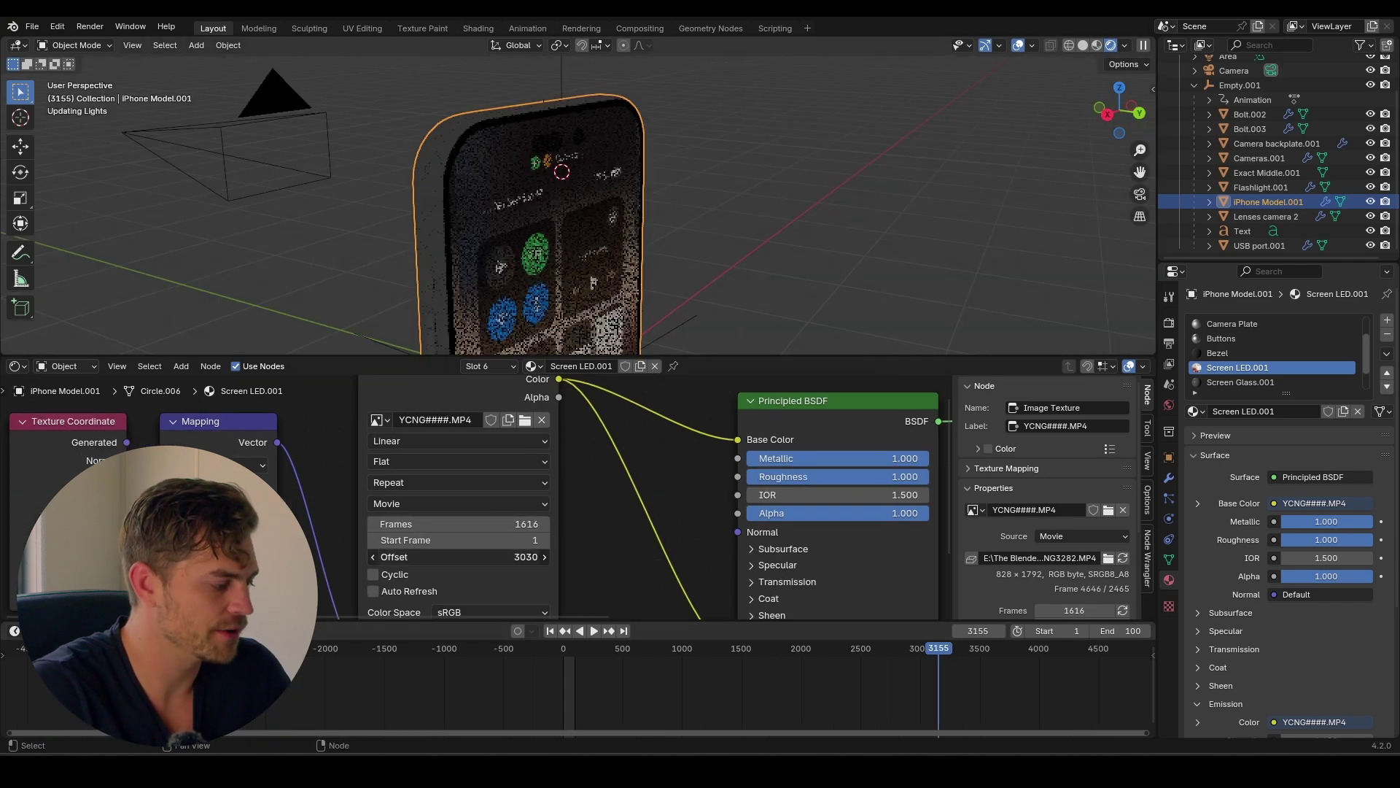
double_click(519, 558)
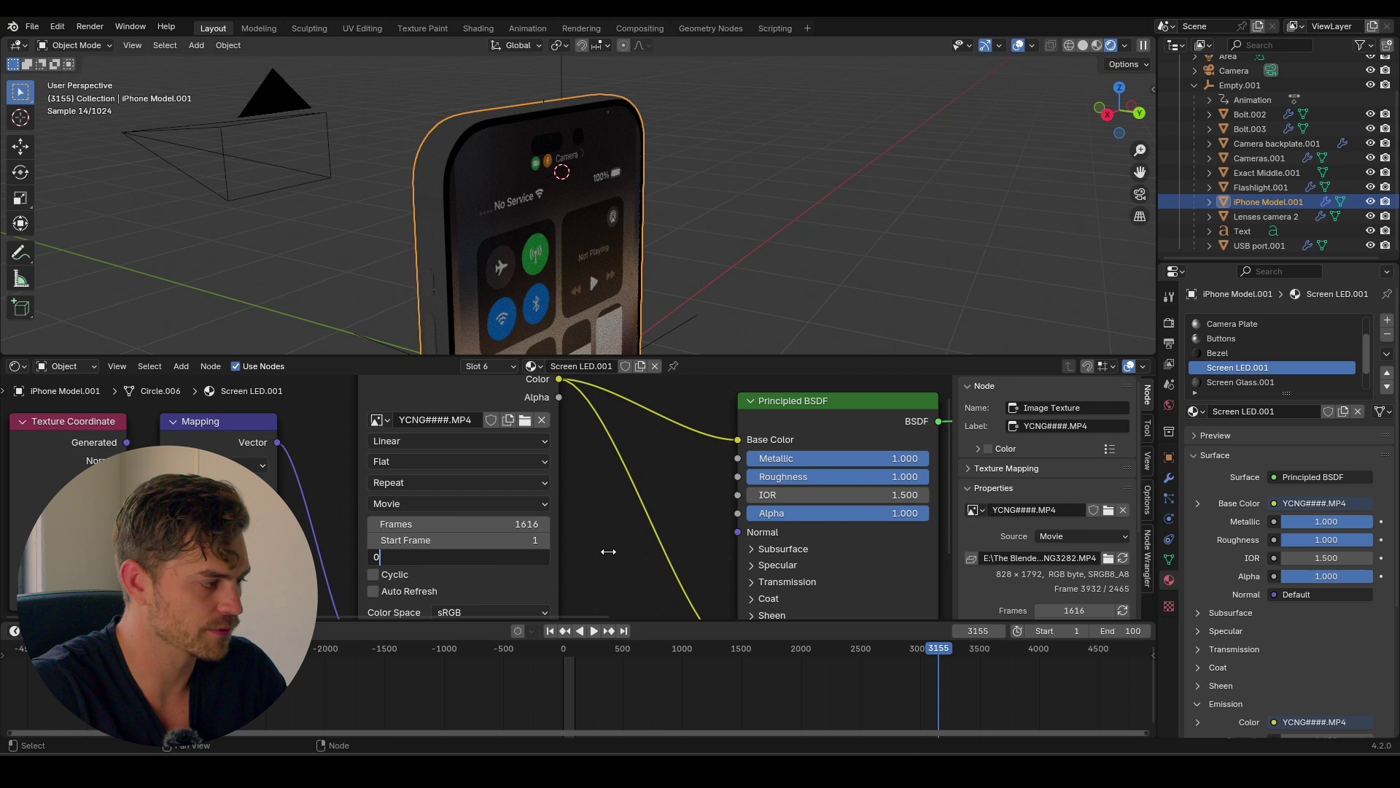
key(Return)
scroll(551, 324, down, 2)
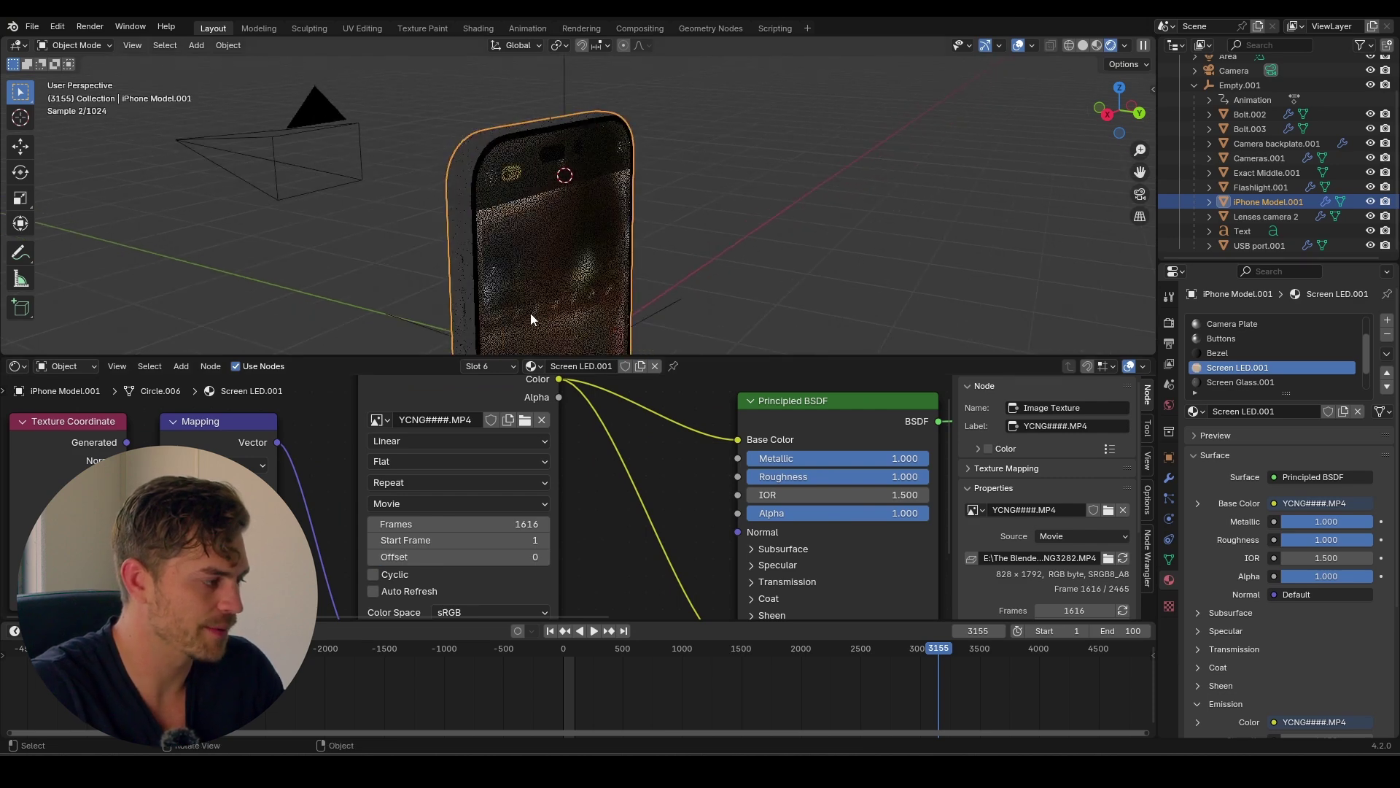
middle_drag(531, 313, 591, 326)
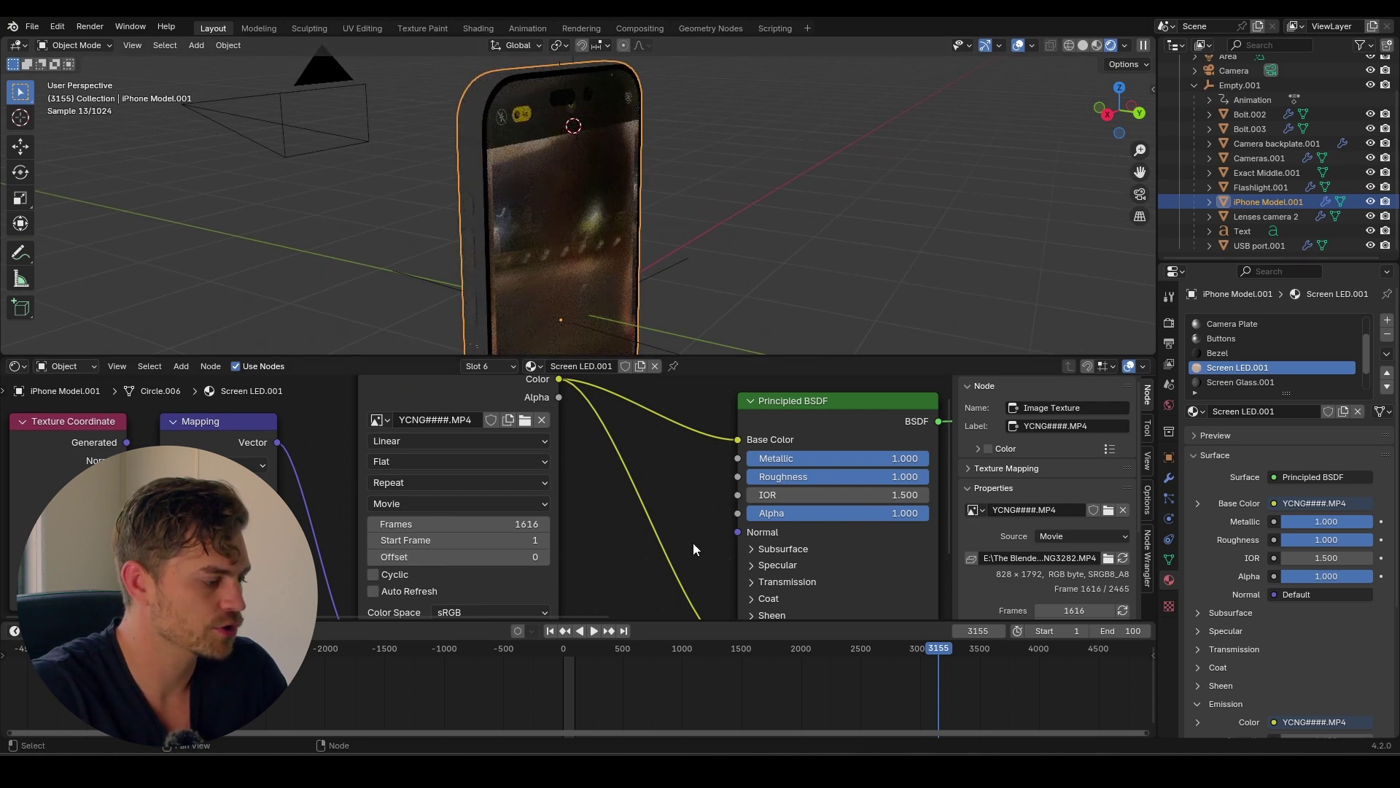
drag(572, 649, 563, 649)
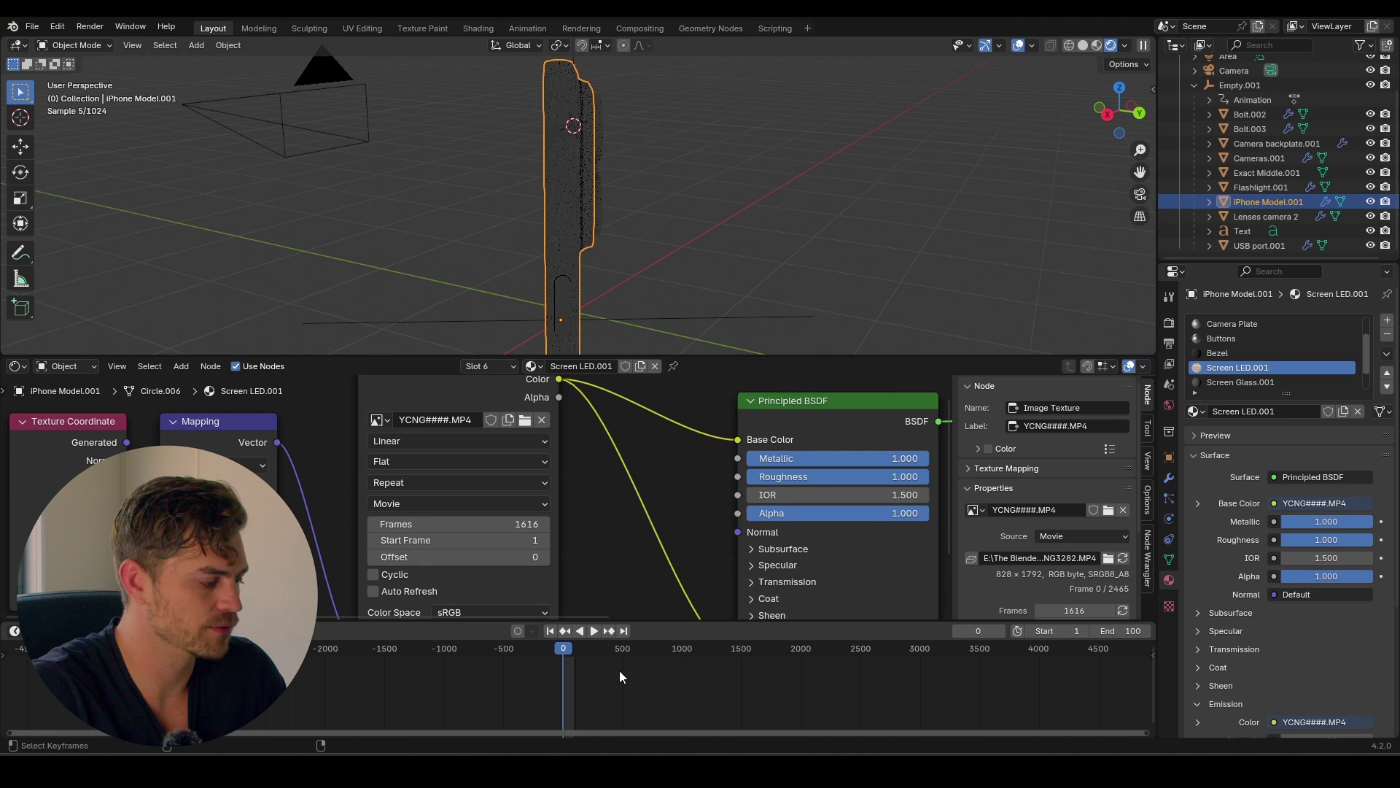
Step: Play the animation to check the video on the phone screen, inspecting its top edge
scroll(618, 670, up, 4)
scroll(618, 668, up, 3)
middle_drag(587, 307, 724, 308)
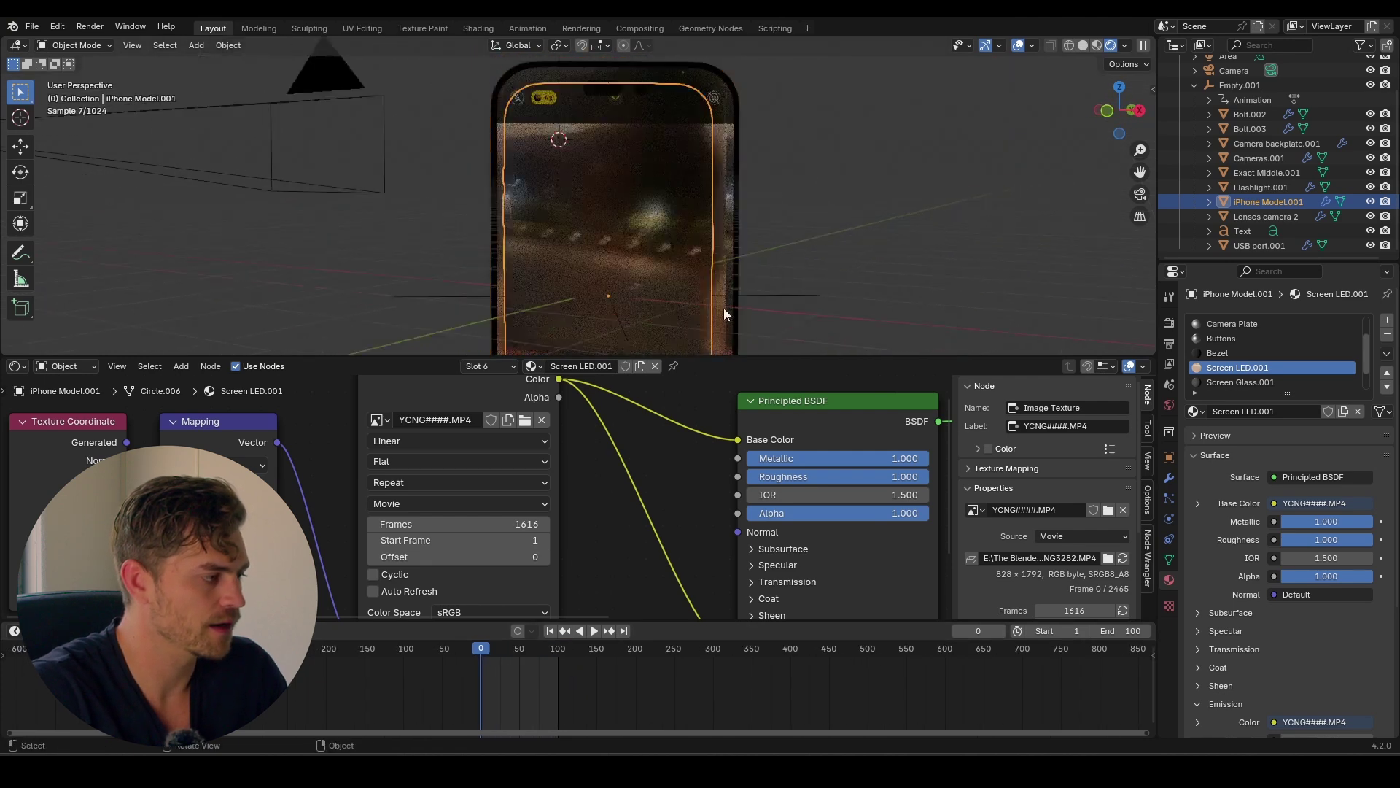
key(space)
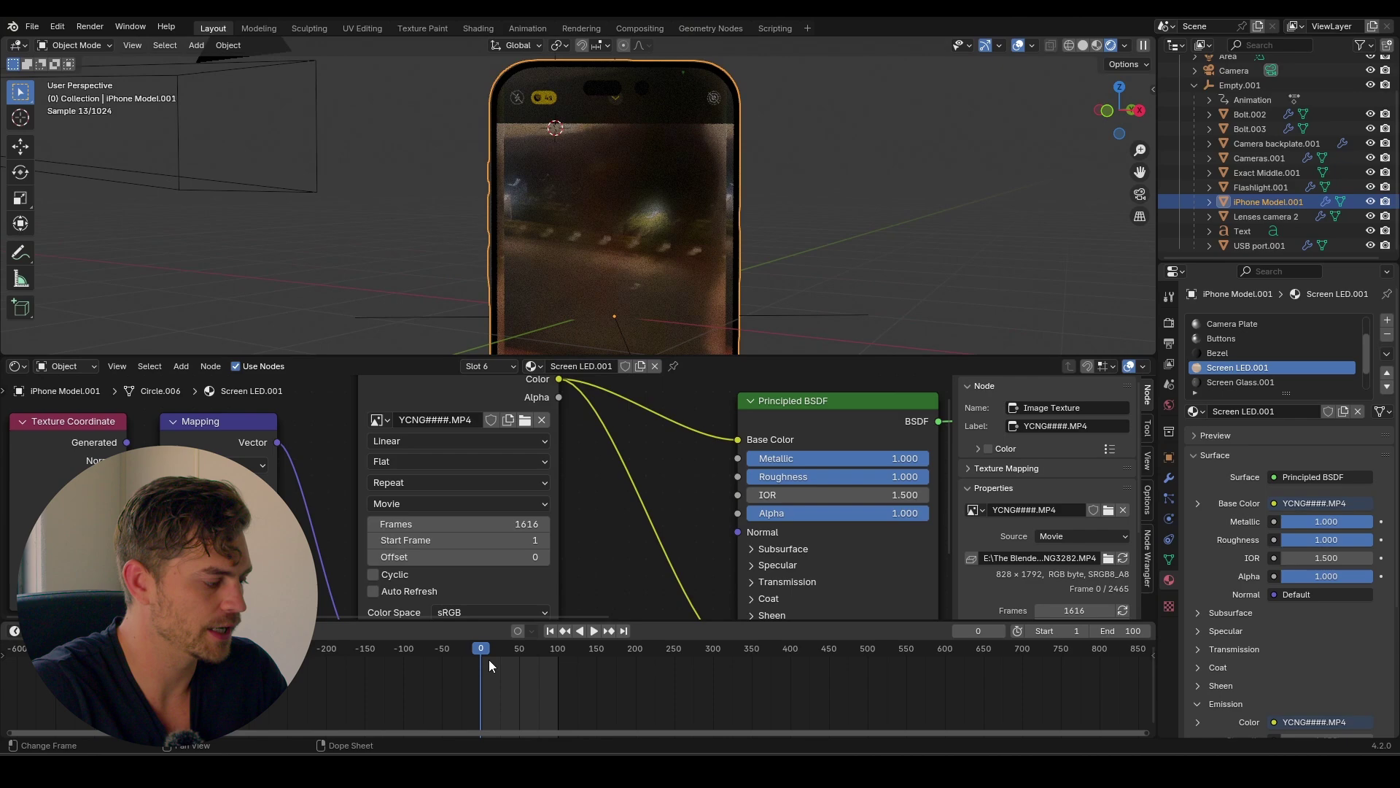
key(space)
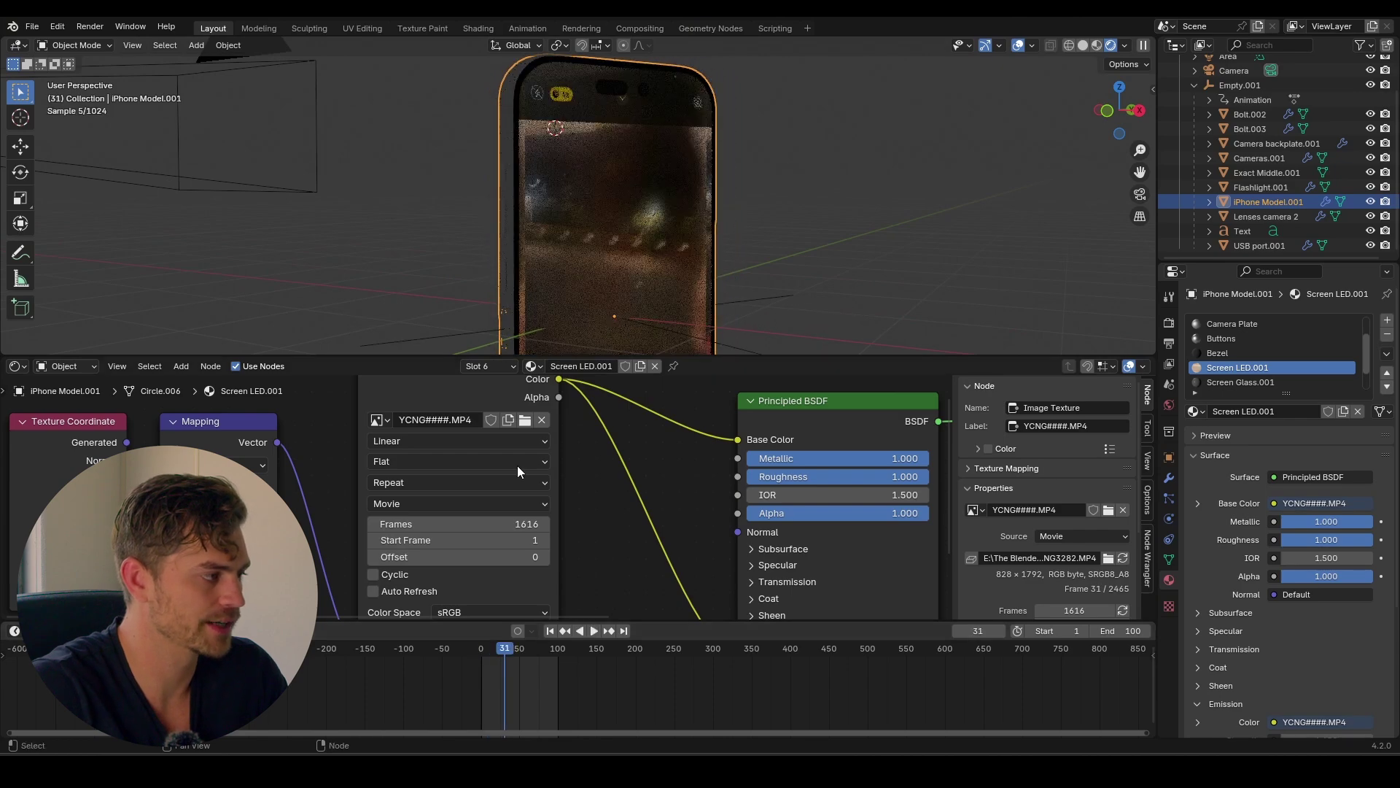
scroll(560, 128, up, 4)
shift+middle_drag(560, 124, 573, 173)
scroll(573, 173, down, 1)
shift+middle_drag(567, 98, 554, 176)
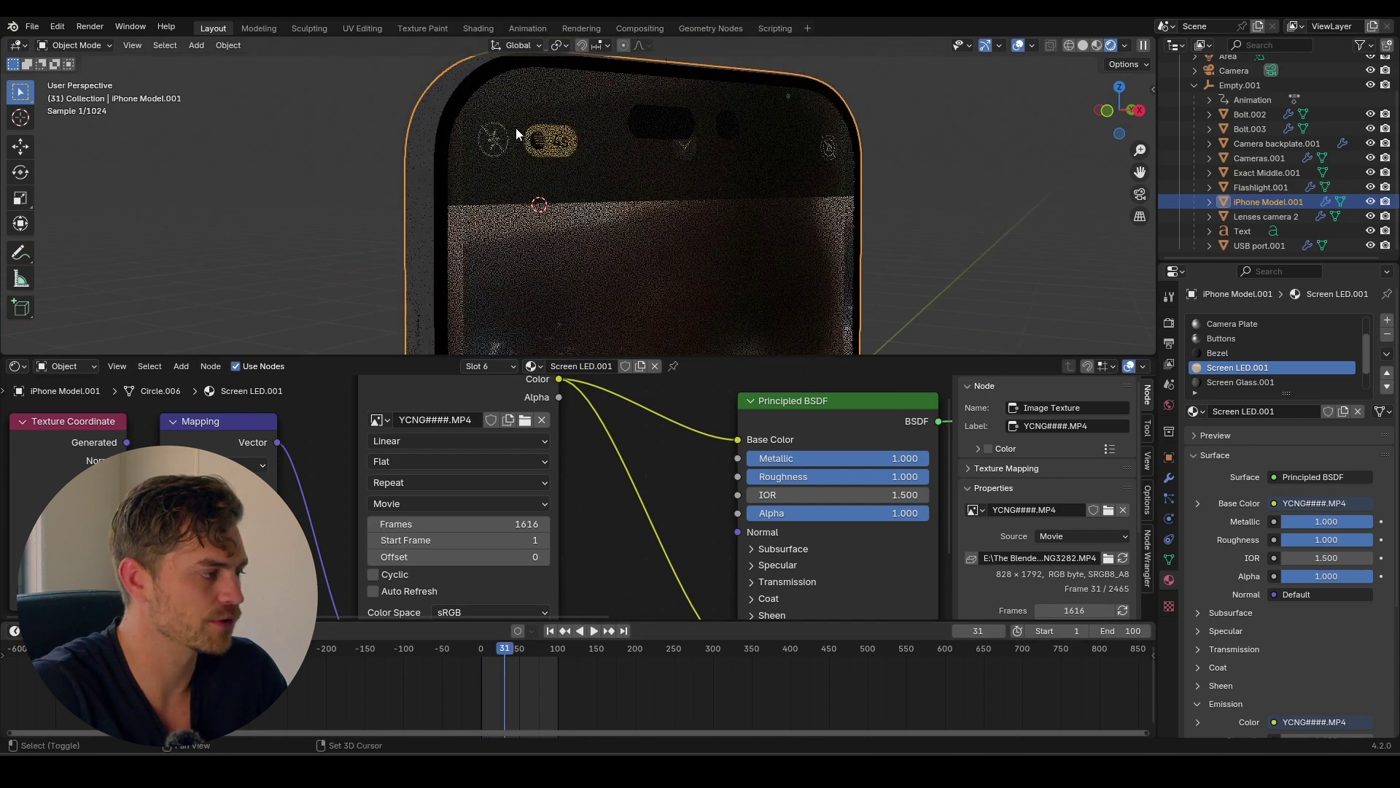
drag(505, 648, 484, 646)
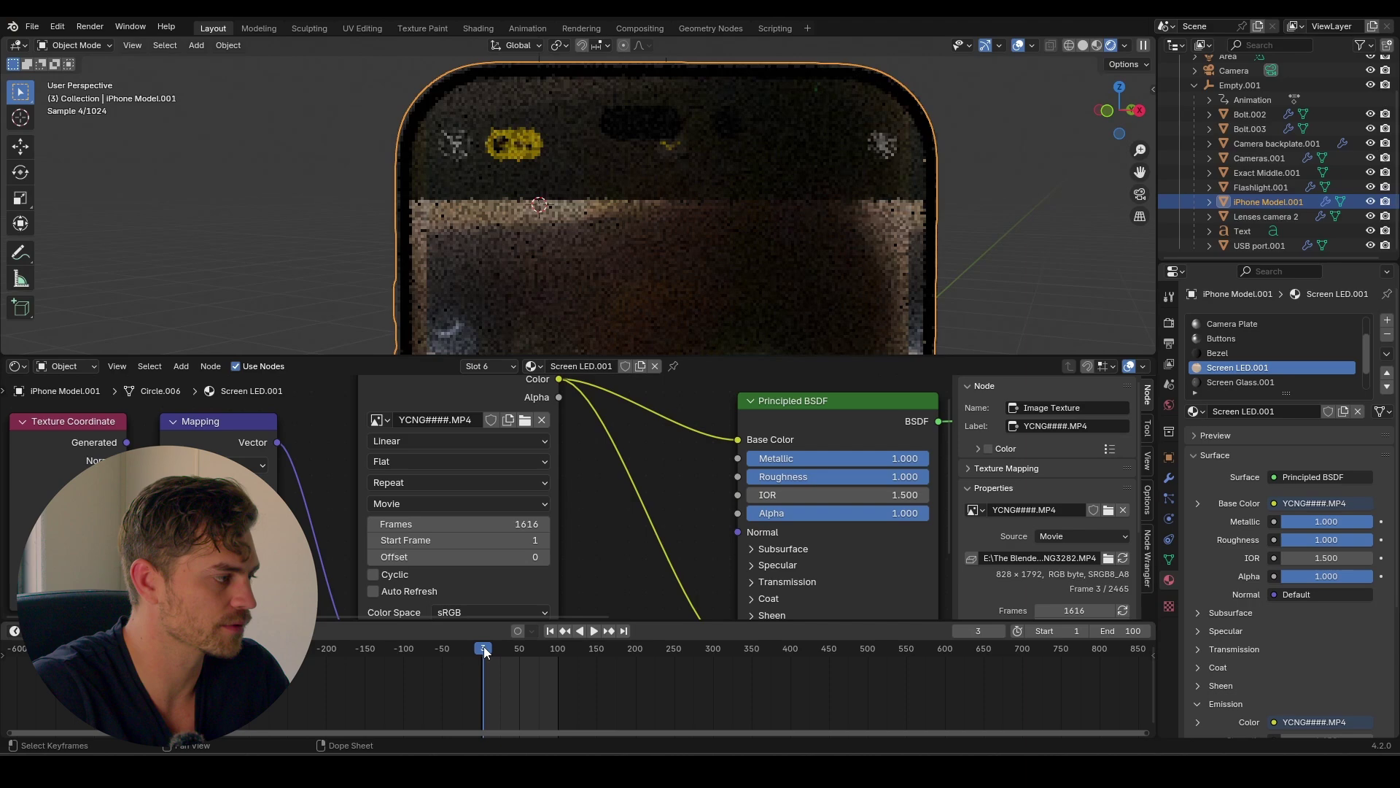
key(space)
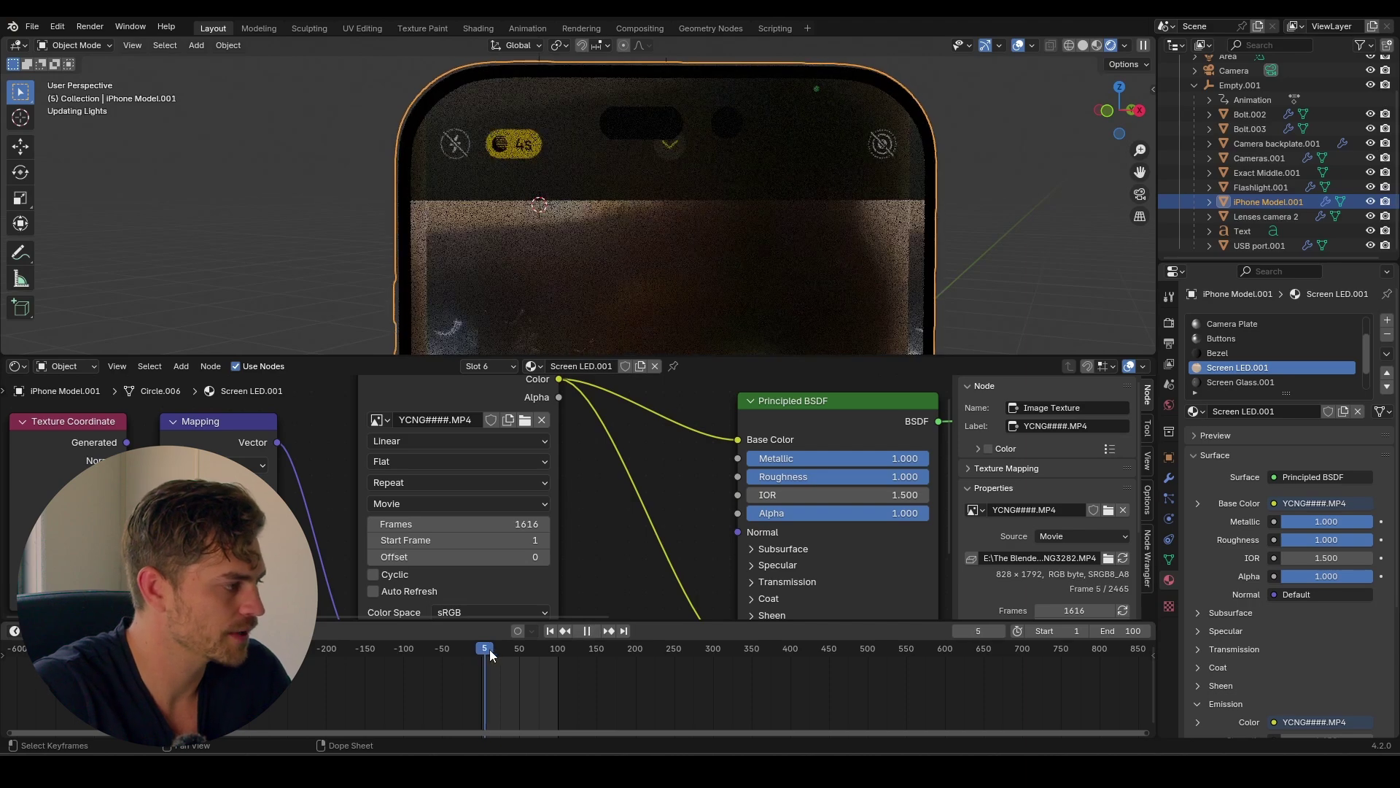
Step: Stop playback, select Empty.001, and enlarge the timeline to show frame 1 in camera view
key(space)
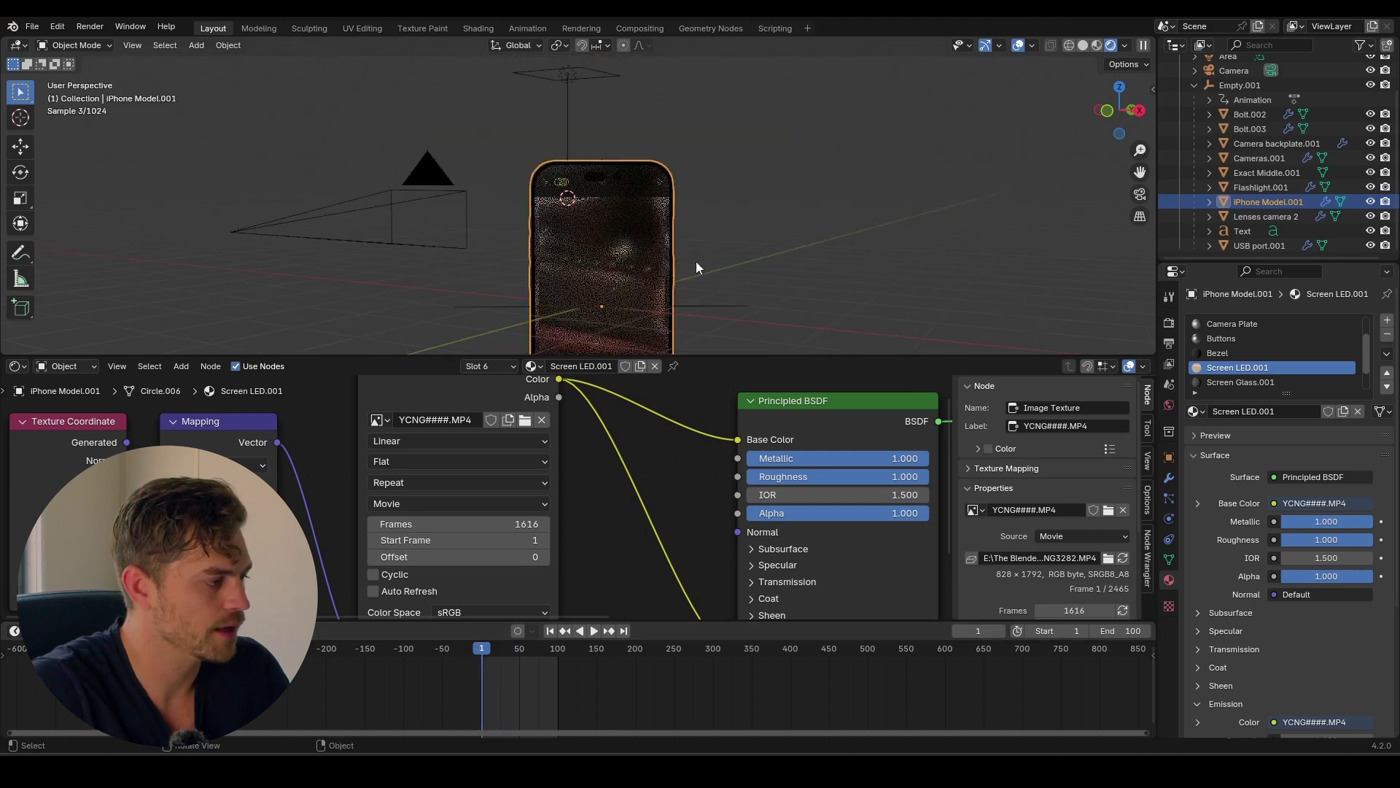
click(692, 307)
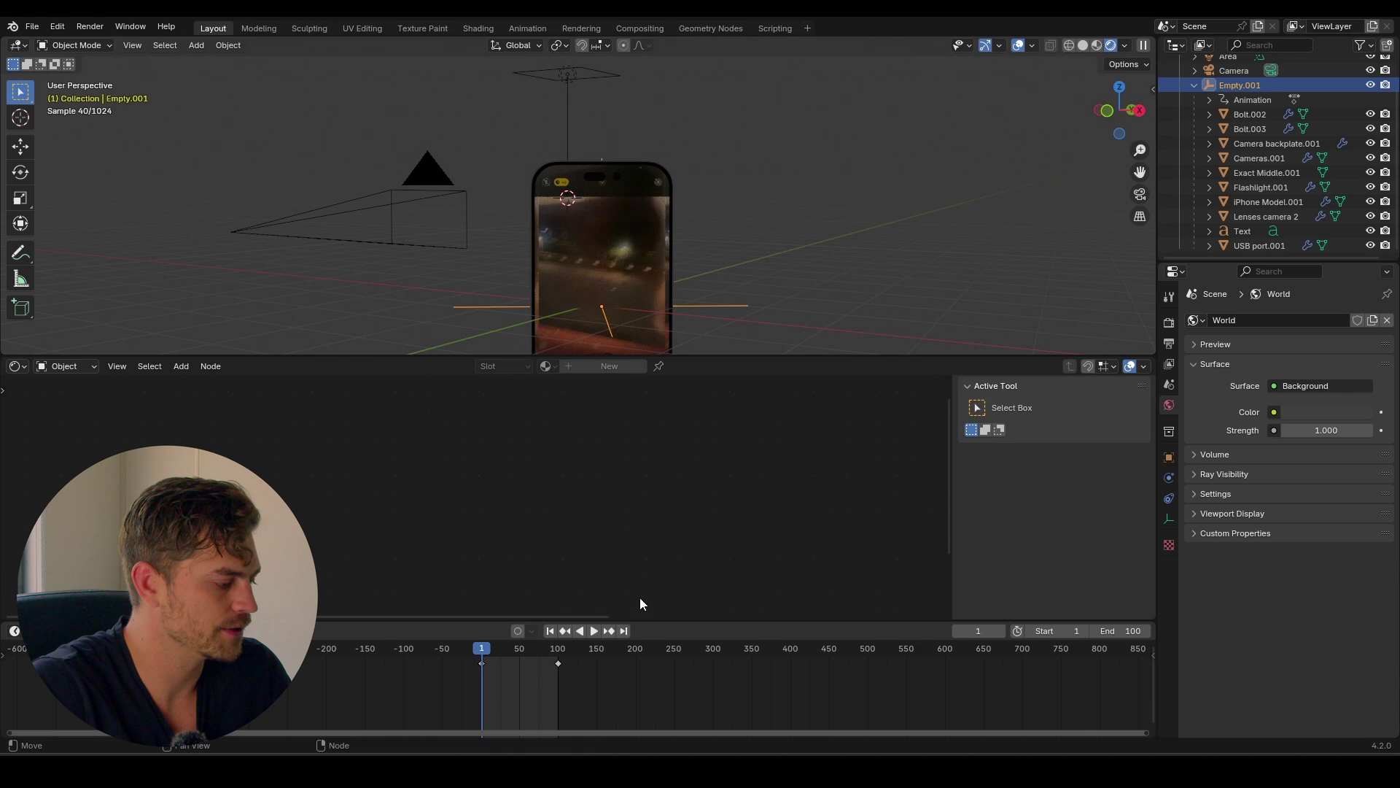
drag(668, 623, 642, 438)
scroll(484, 496, up, 6)
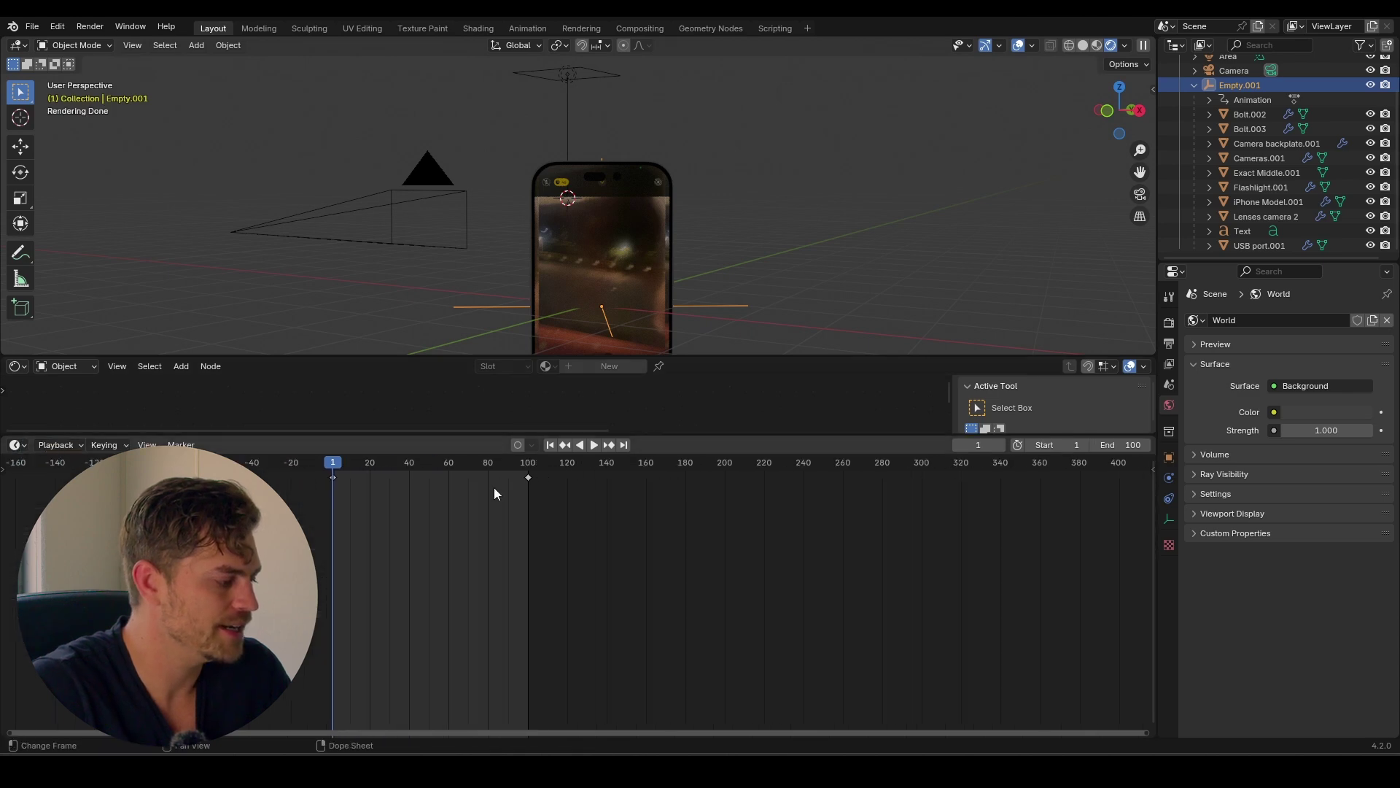
middle_drag(387, 492, 549, 544)
key(KP_0)
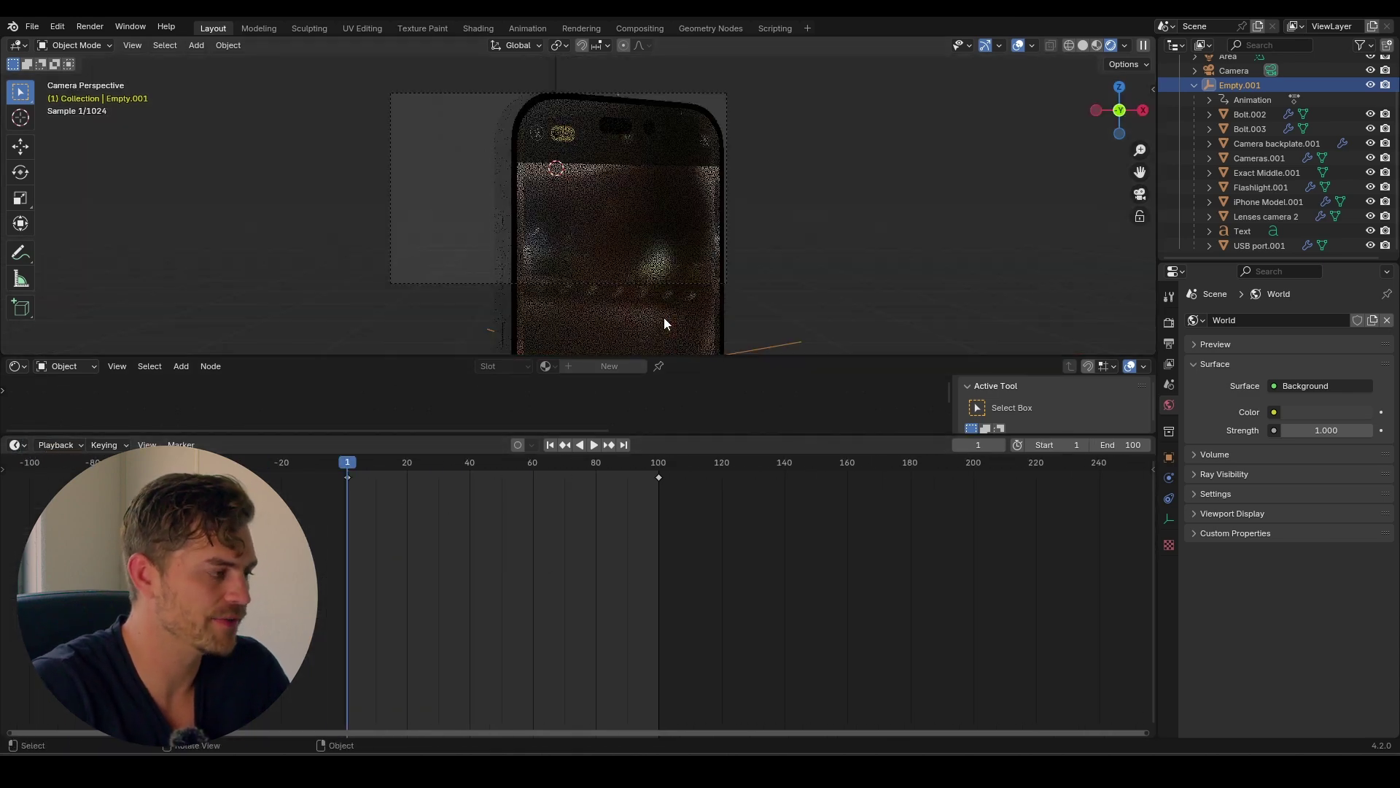
scroll(679, 147, up, 4)
scroll(663, 172, down, 2)
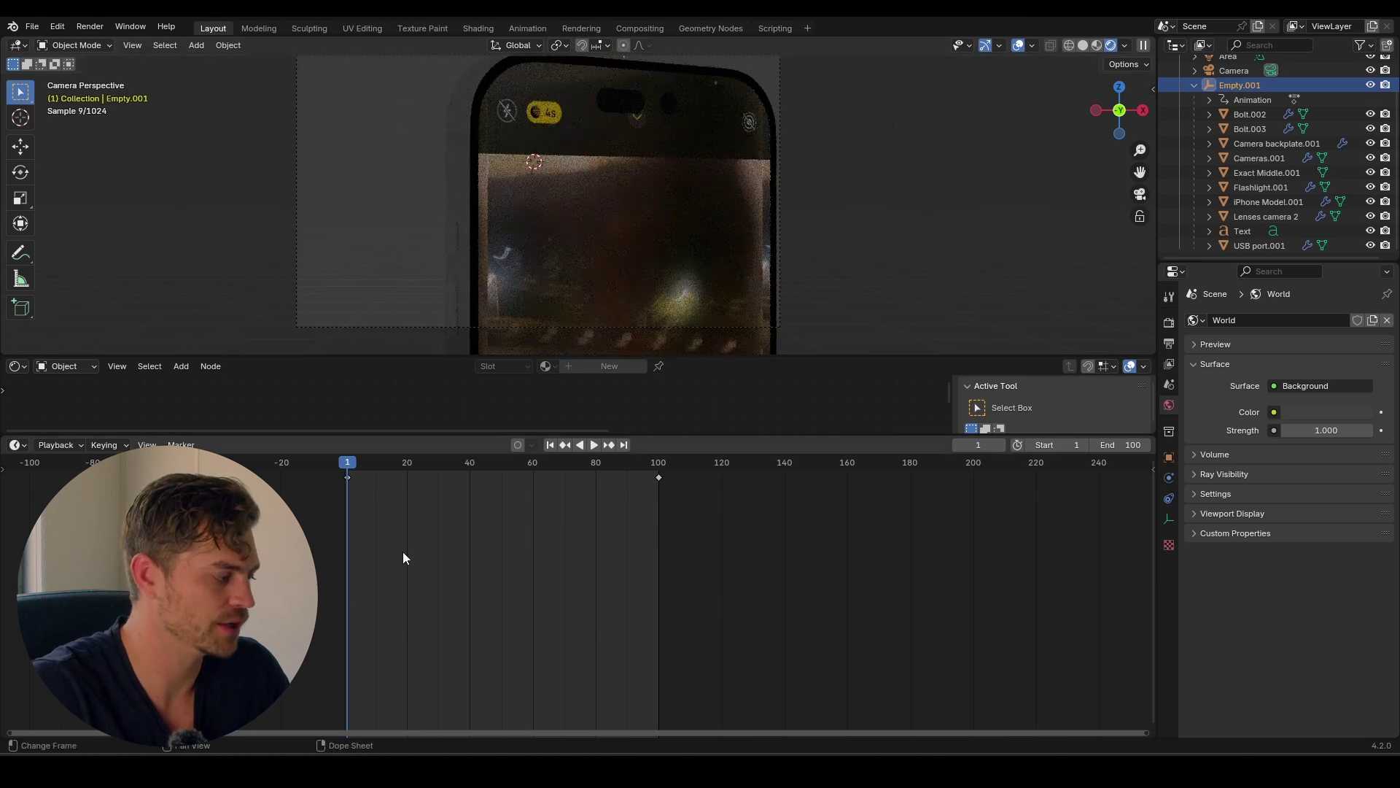
Step: Move Empty.001's first keyframe from frame 1 to frame 24
key(g)
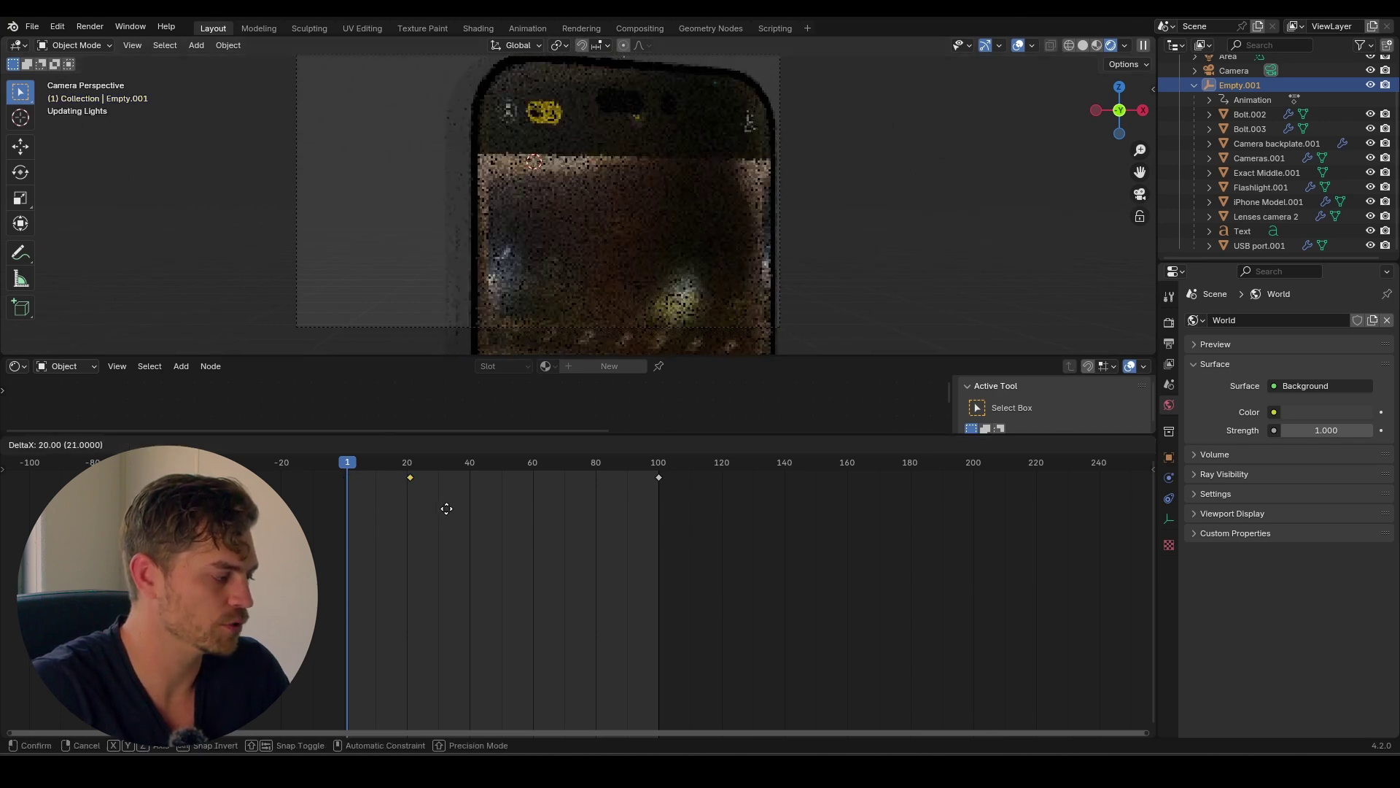
click(457, 510)
click(423, 464)
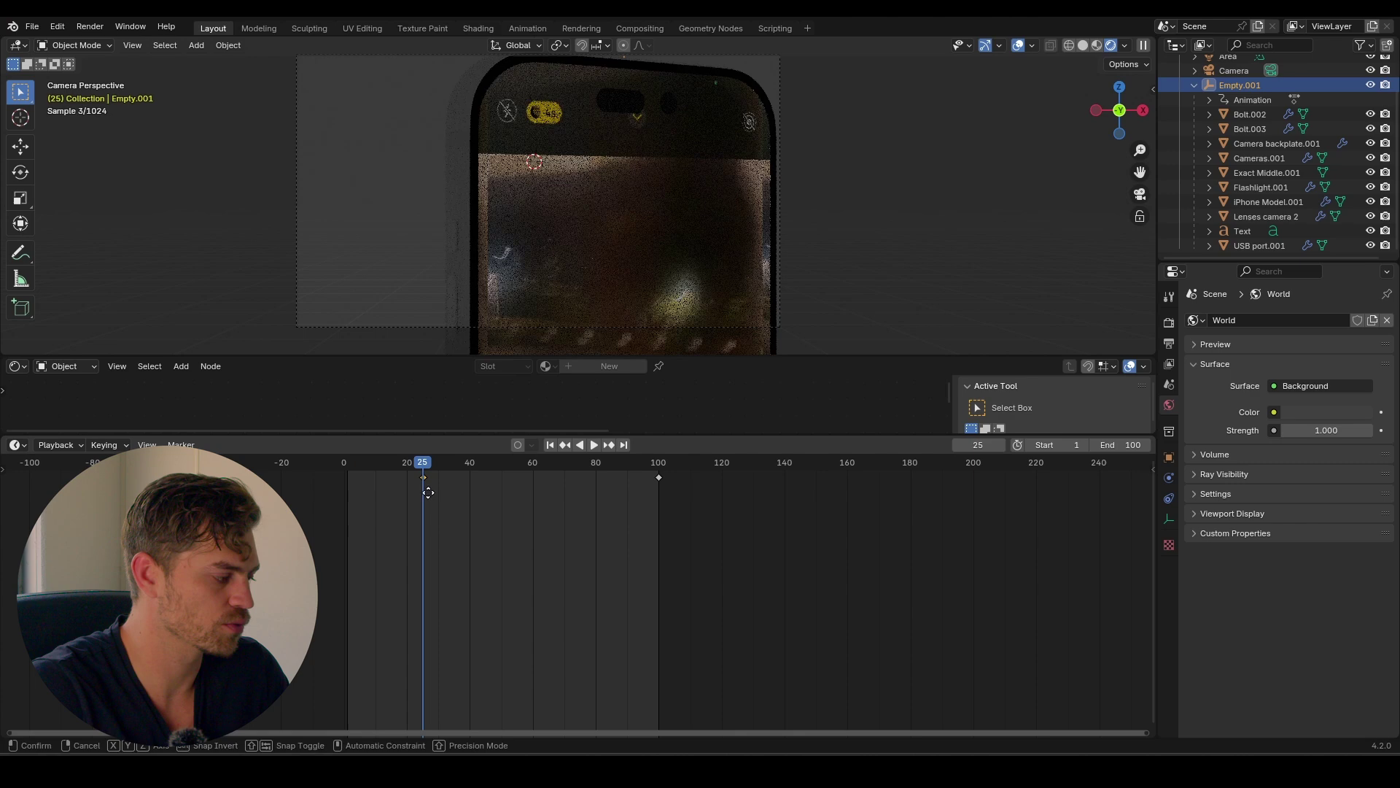
key(g)
click(422, 496)
click(420, 463)
Step: Rewind to frame 1 and play the animation to check the delayed turn
scroll(544, 326, down, 2)
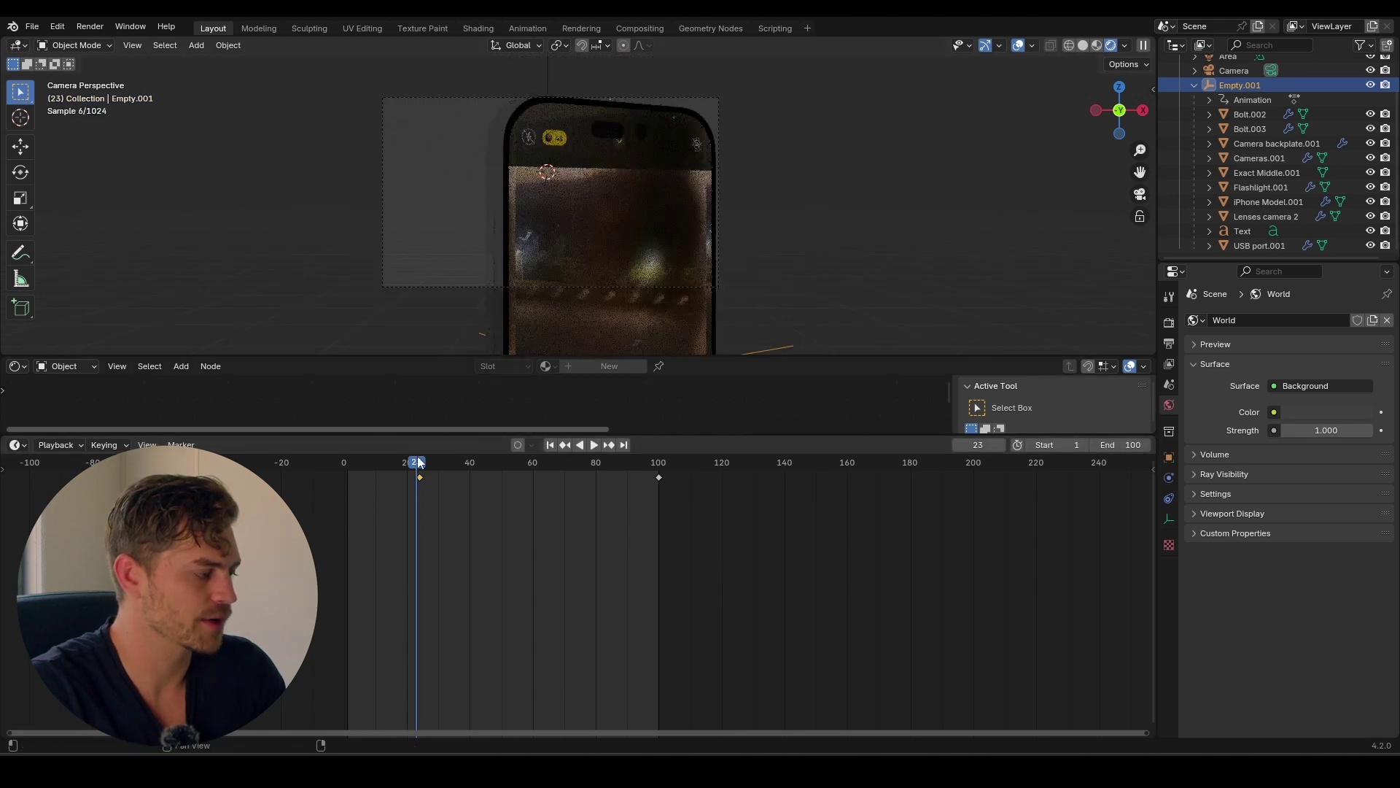
click(363, 463)
drag(363, 462, 348, 465)
key(space)
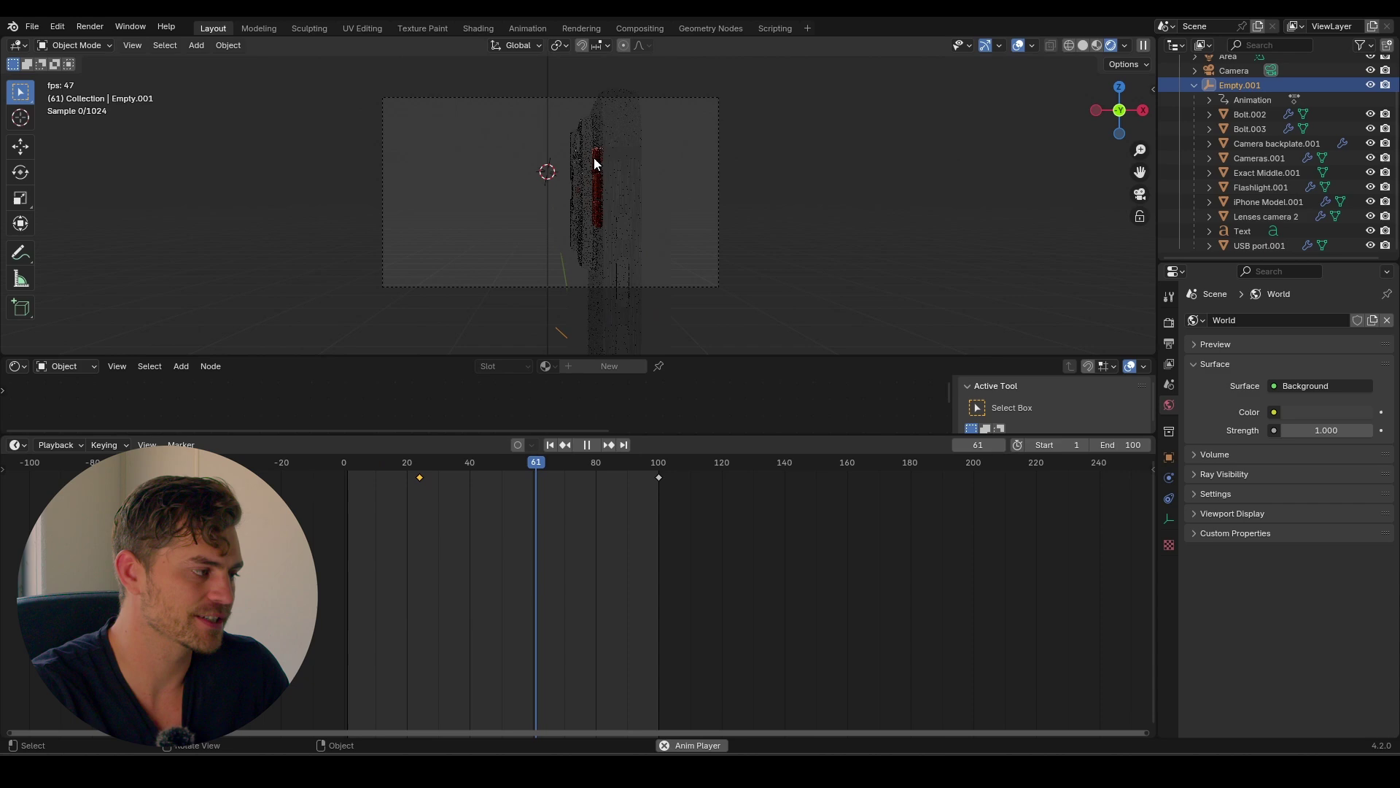
key(Escape)
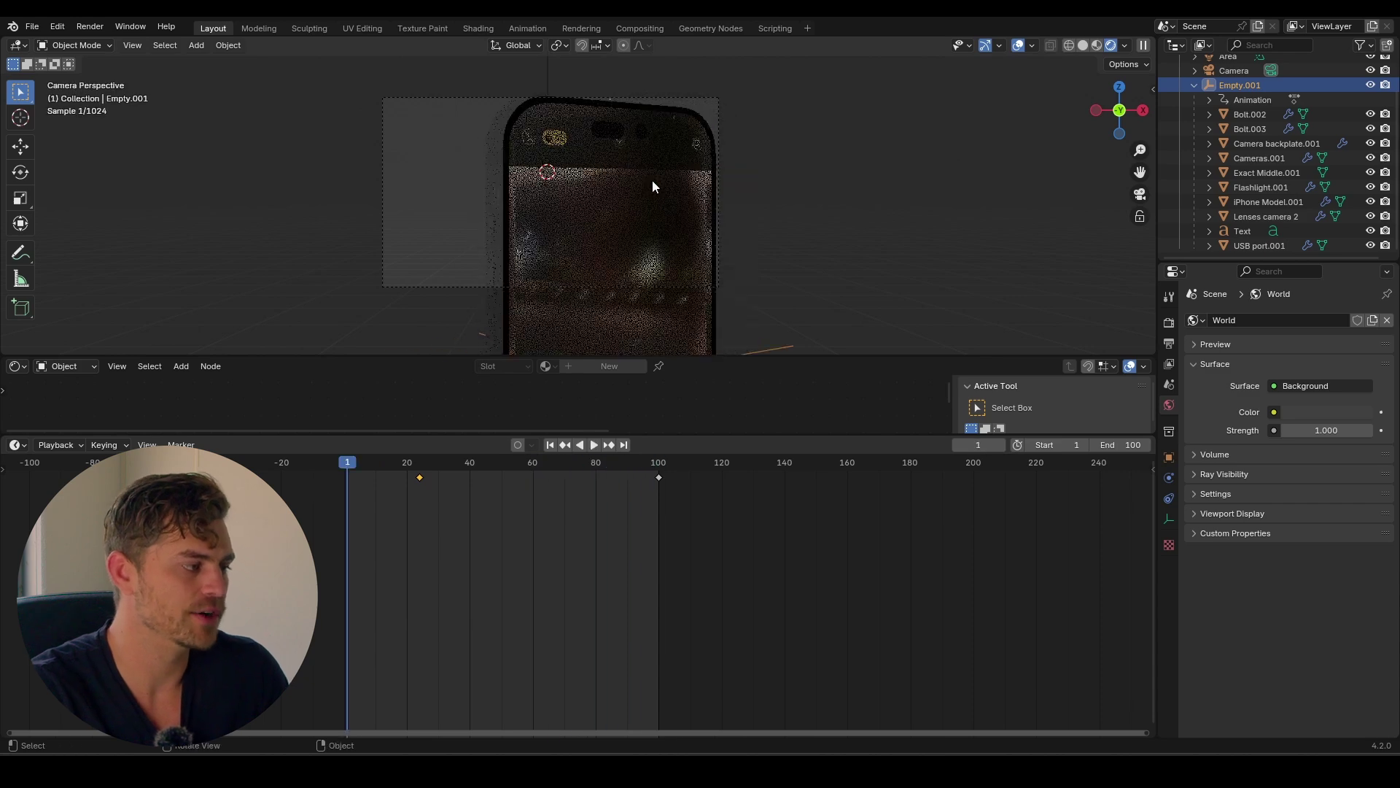
scroll(646, 248, up, 2)
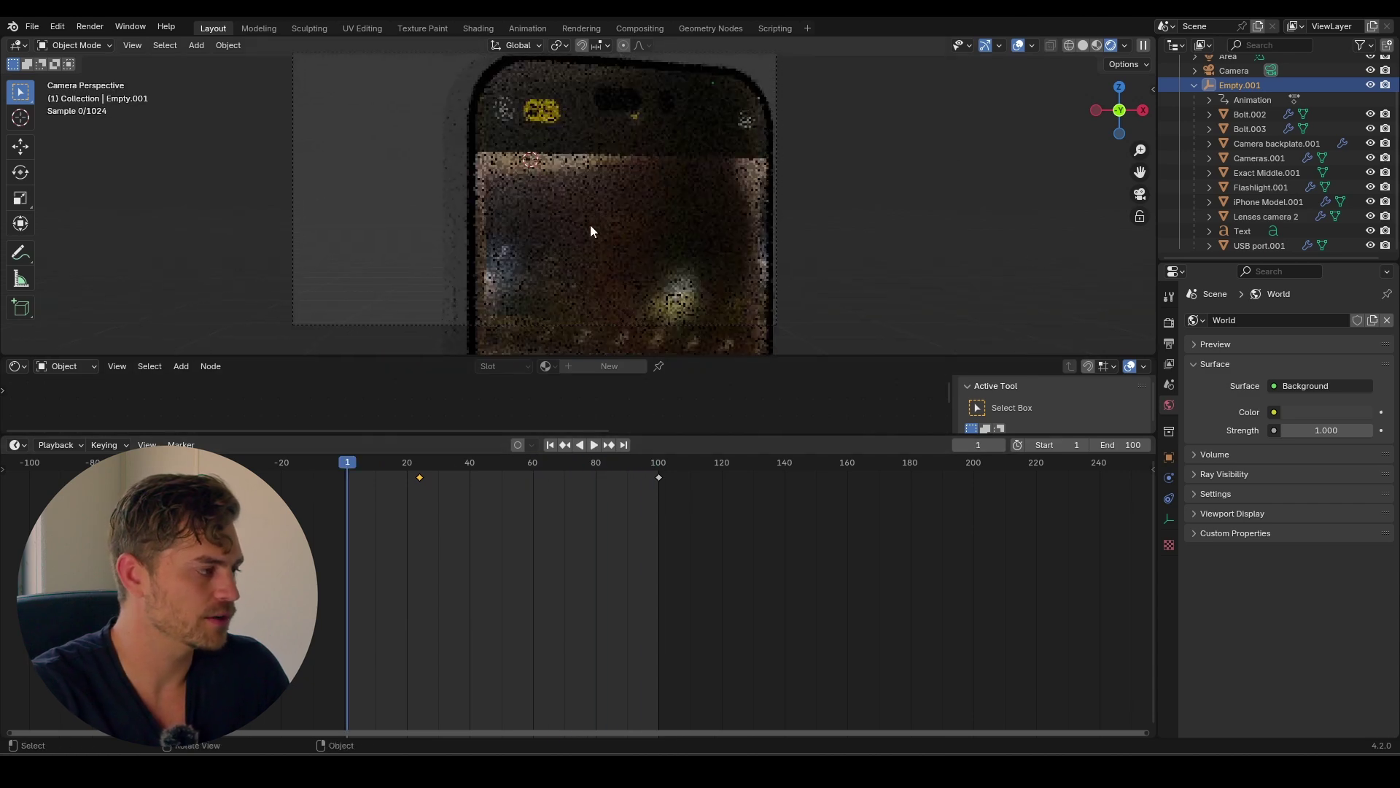
Step: Turn on Auto Refresh for the iPhone screen's Image Texture and set its Offset to 1723
click(558, 99)
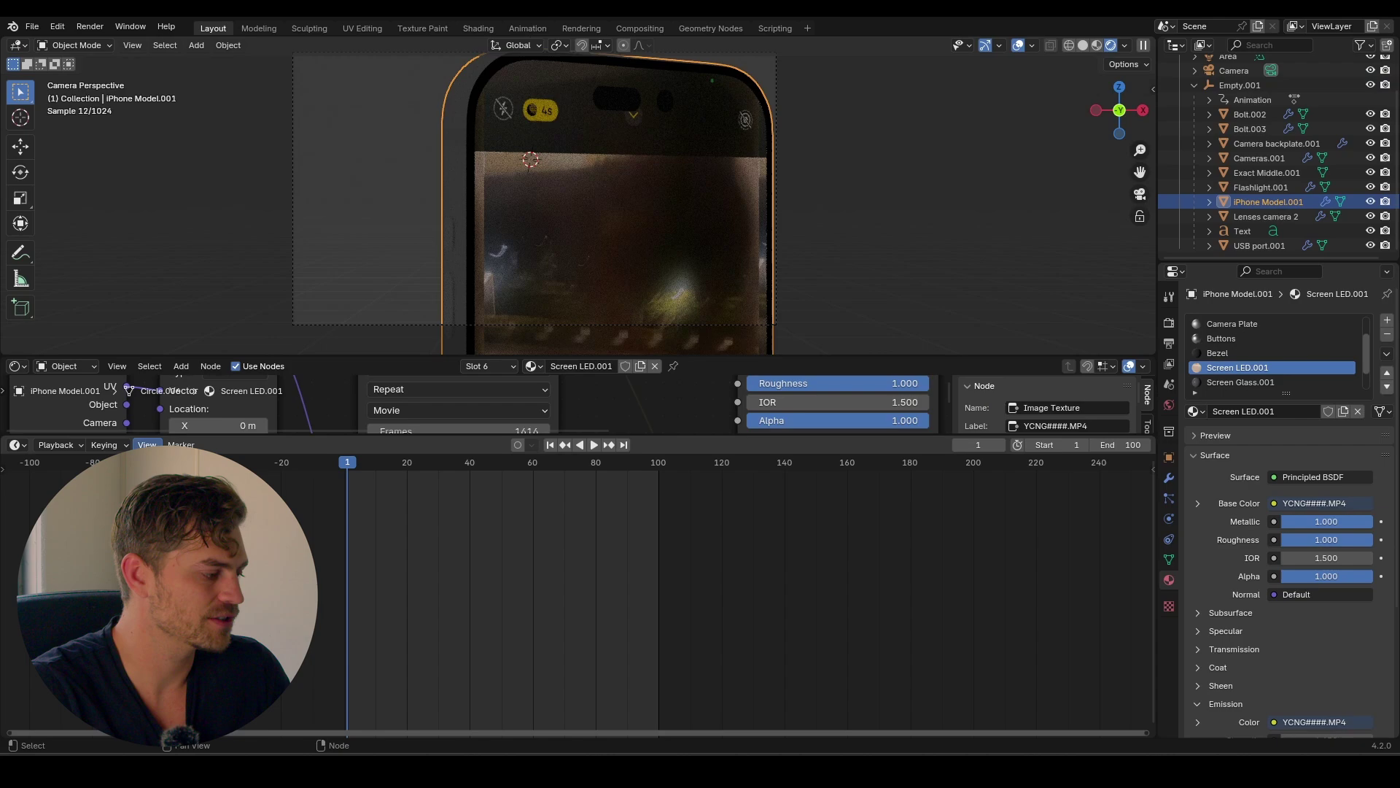
drag(479, 438, 553, 696)
click(405, 627)
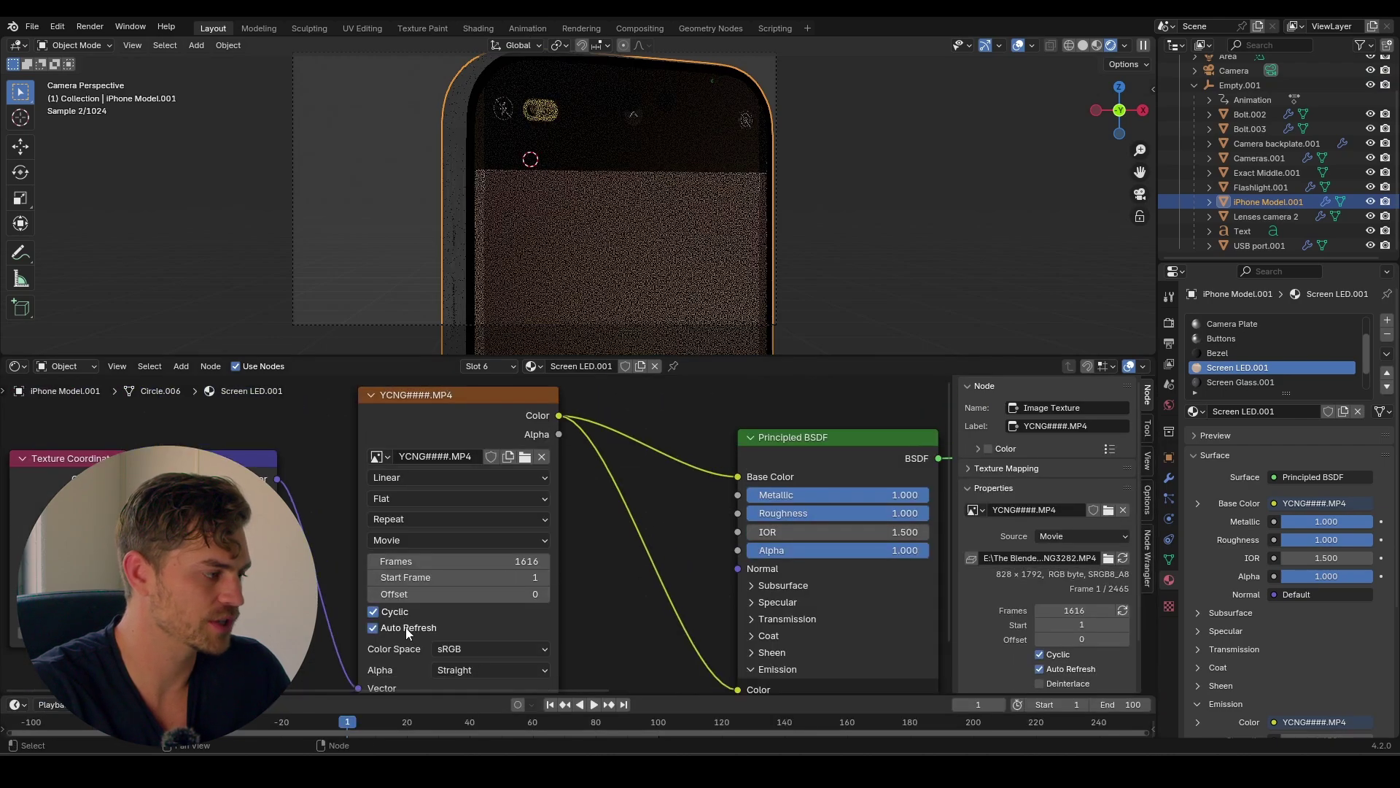
scroll(650, 251, down, 3)
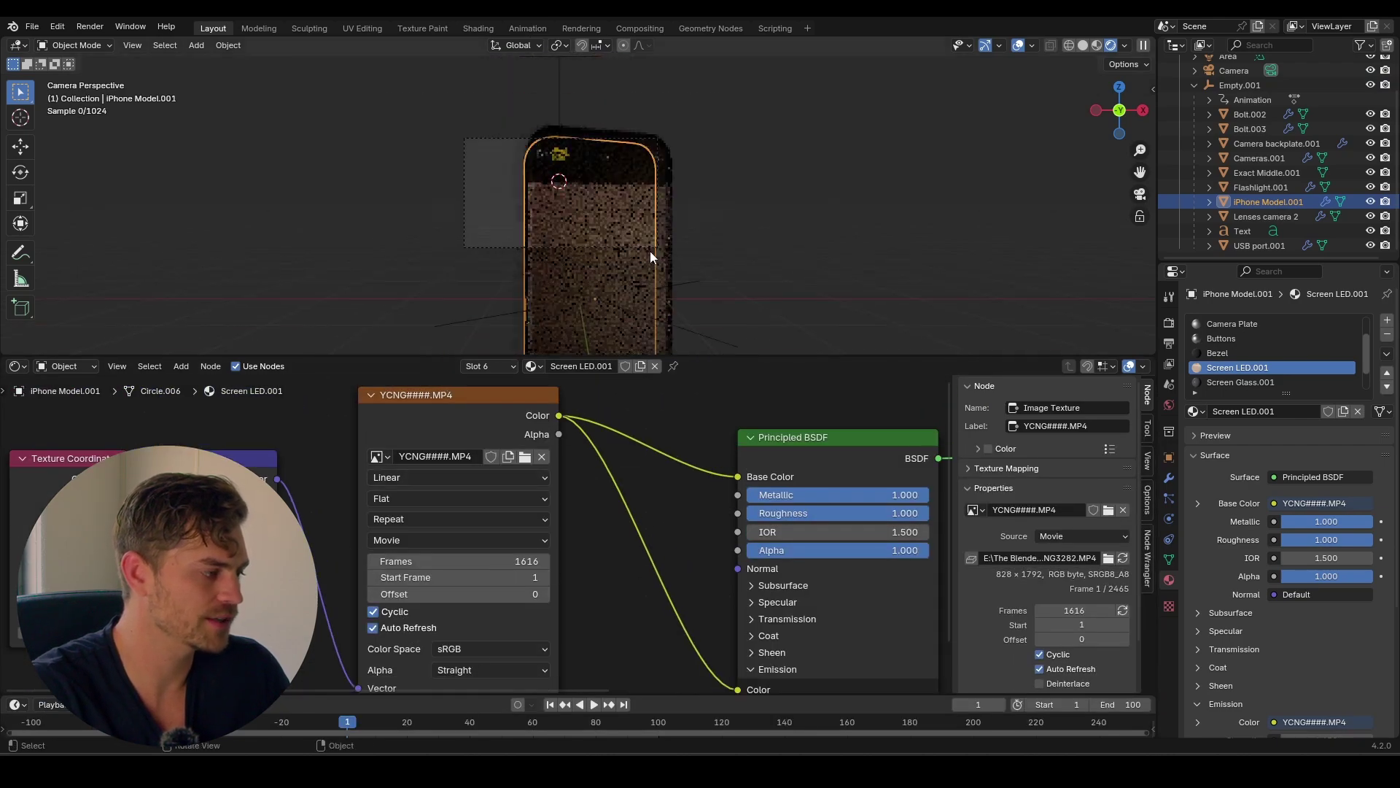
scroll(649, 251, up, 5)
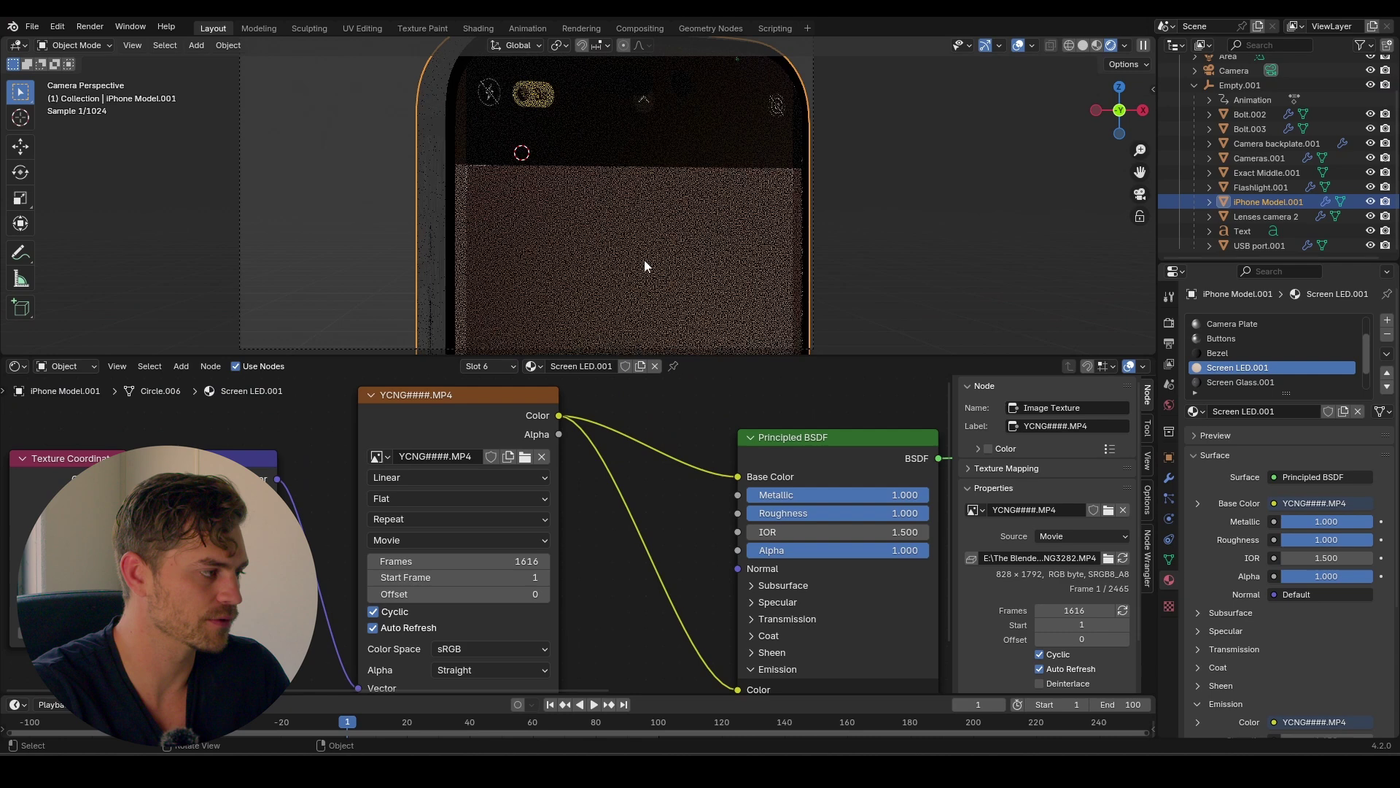
drag(467, 593, 520, 597)
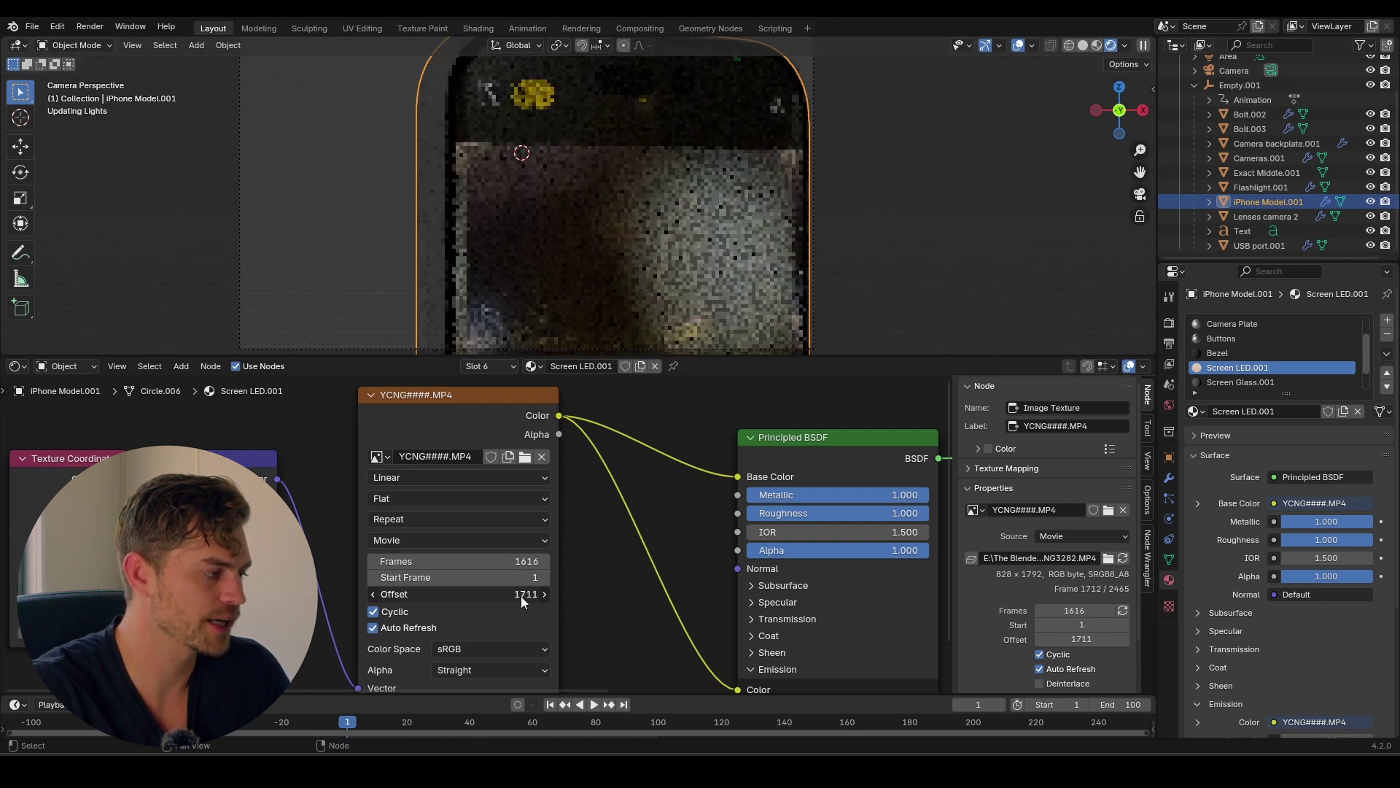
scroll(668, 270, down, 2)
scroll(668, 270, up, 2)
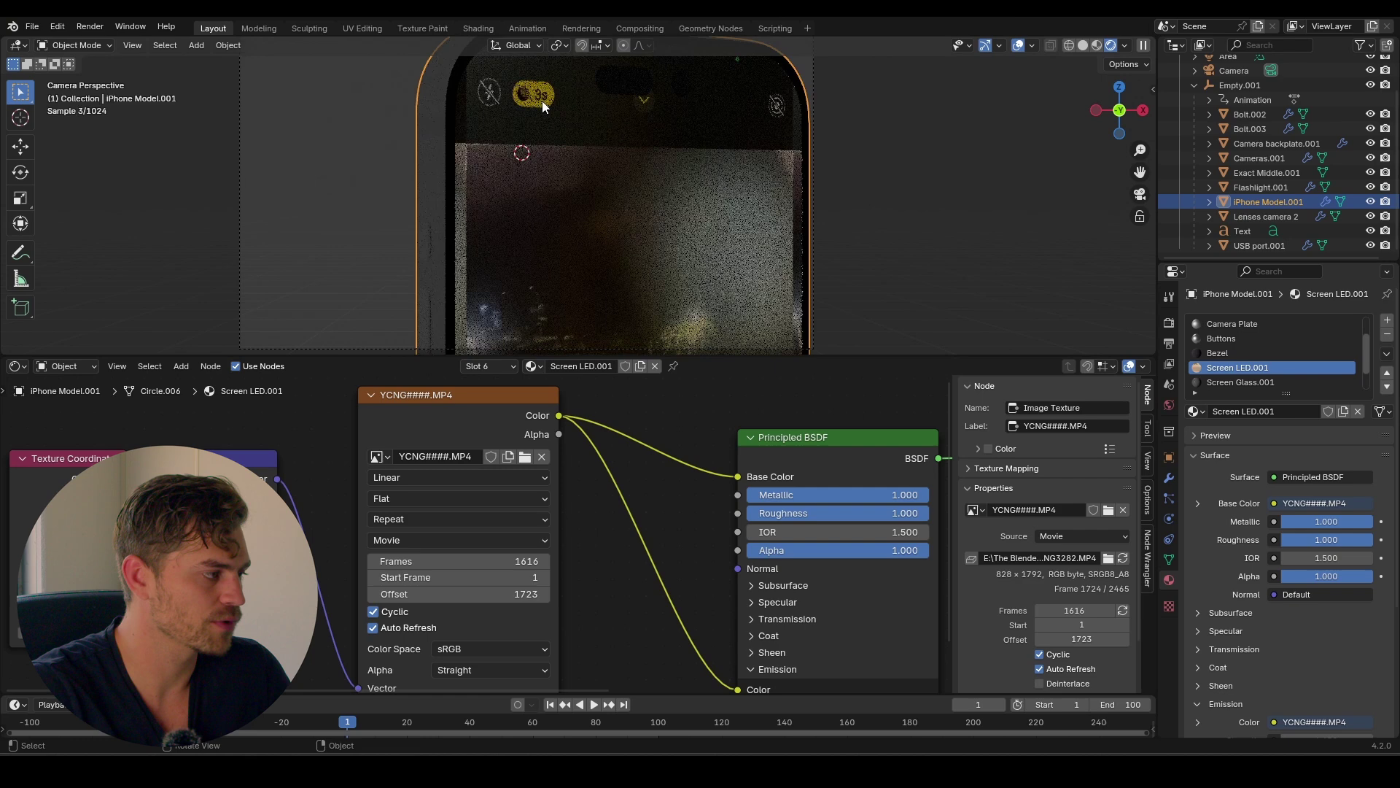
Step: Play the animation from frame 2 to 100 and save iPhone Night Mode Shot.blend
drag(500, 693, 509, 633)
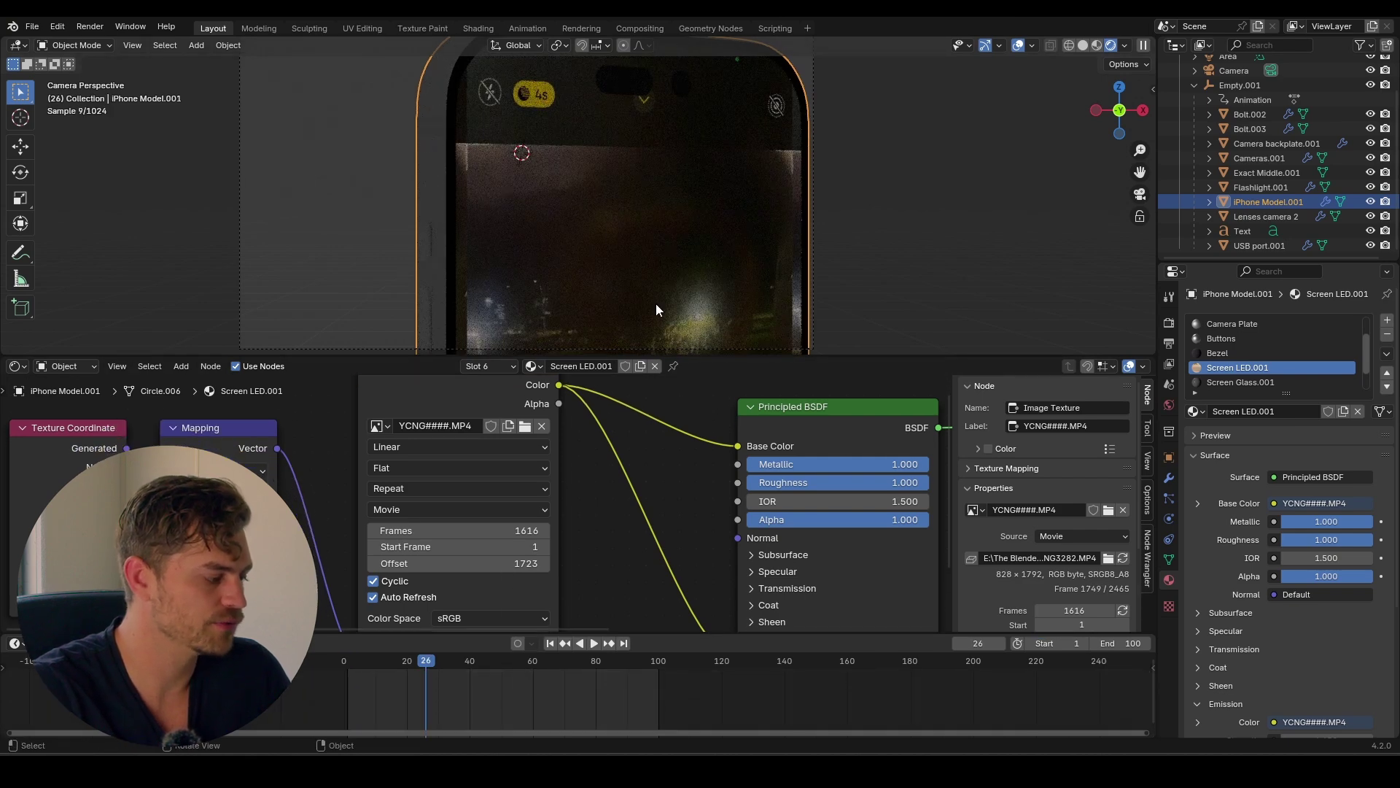
scroll(593, 264, down, 4)
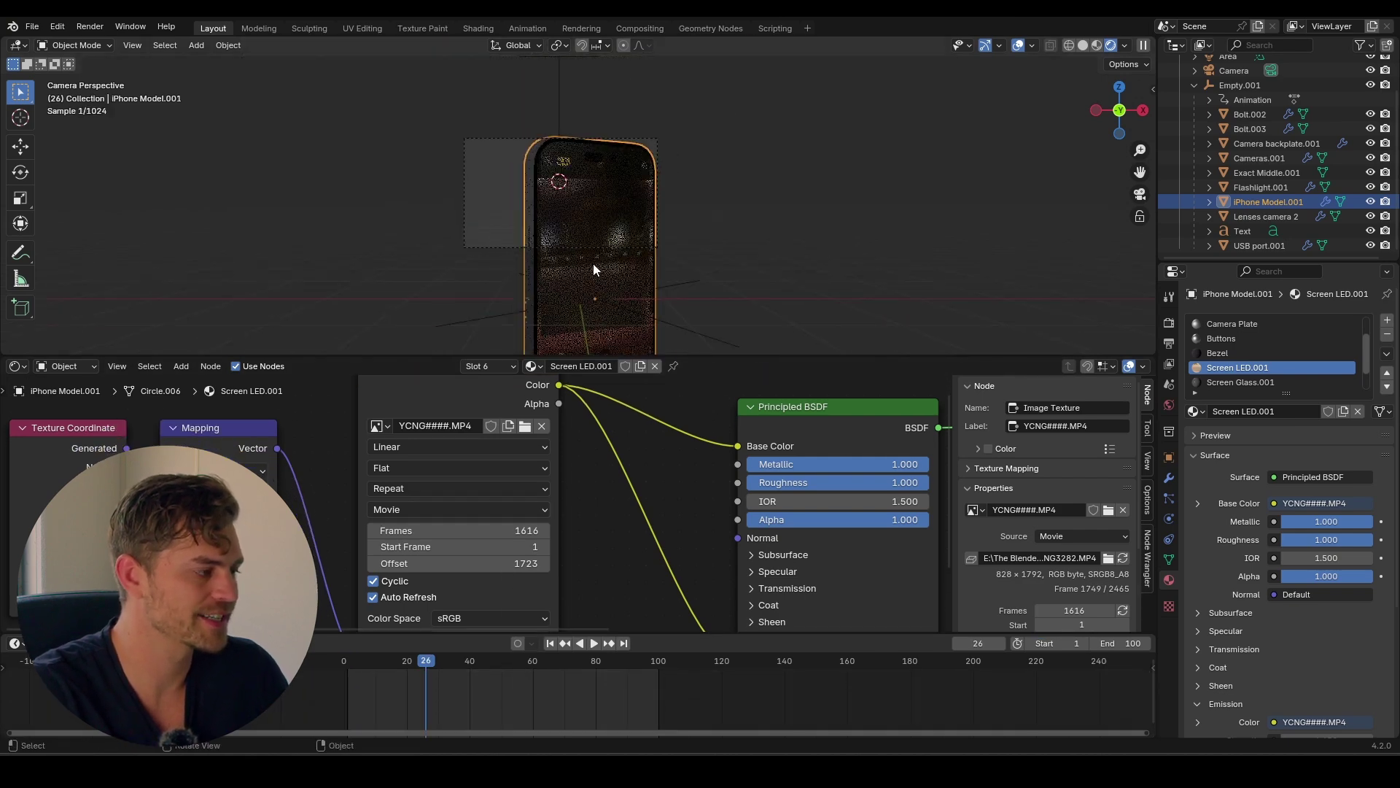
scroll(654, 251, up, 3)
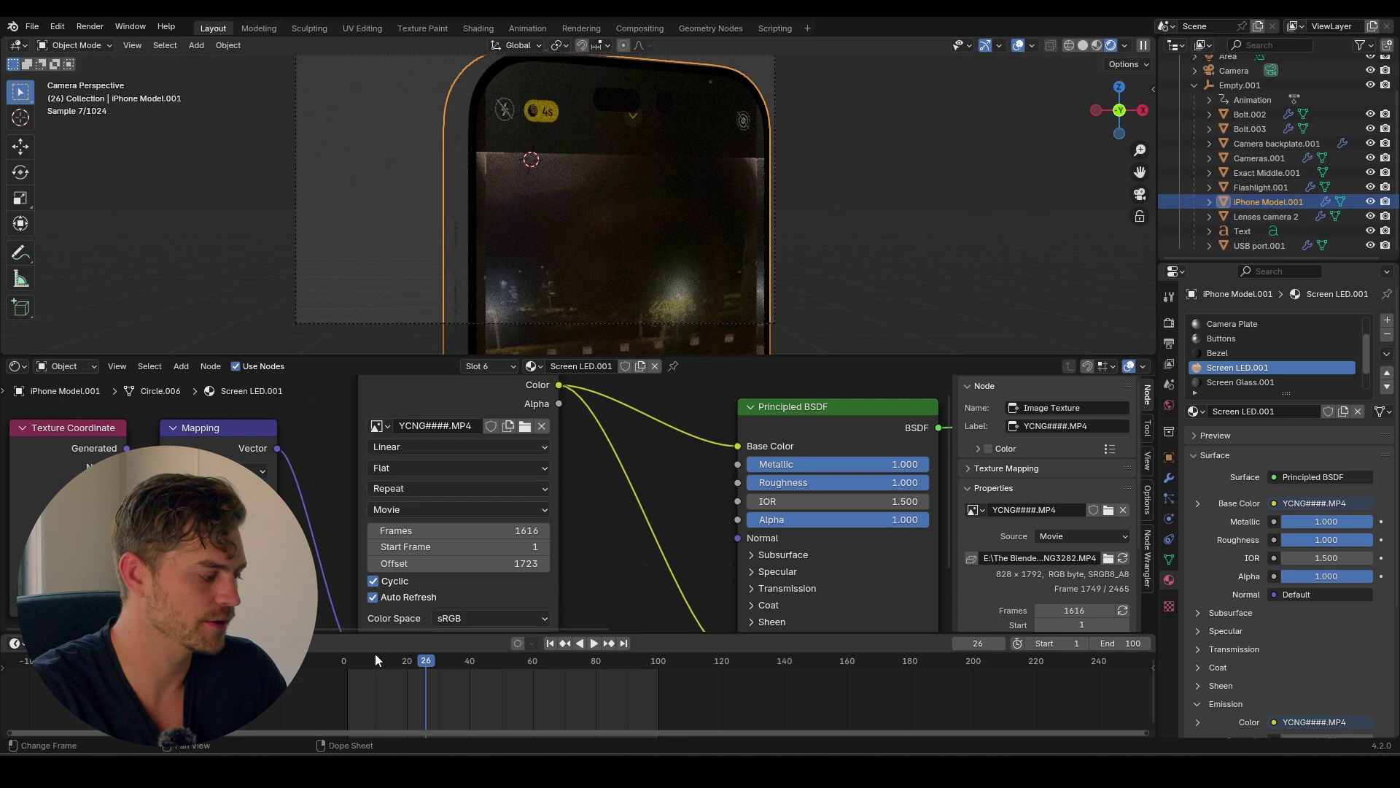
click(352, 661)
key(space)
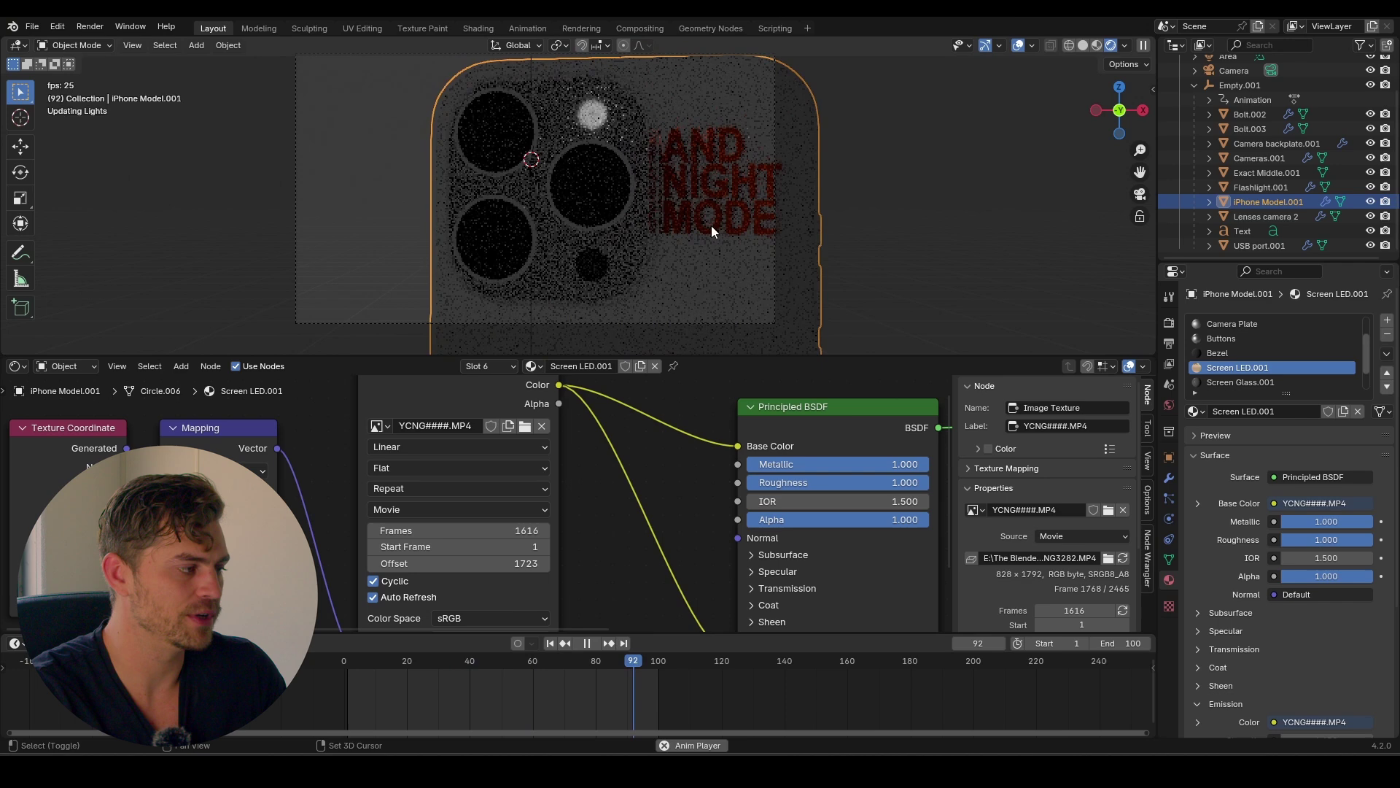
key(space)
key(ctrl+s)
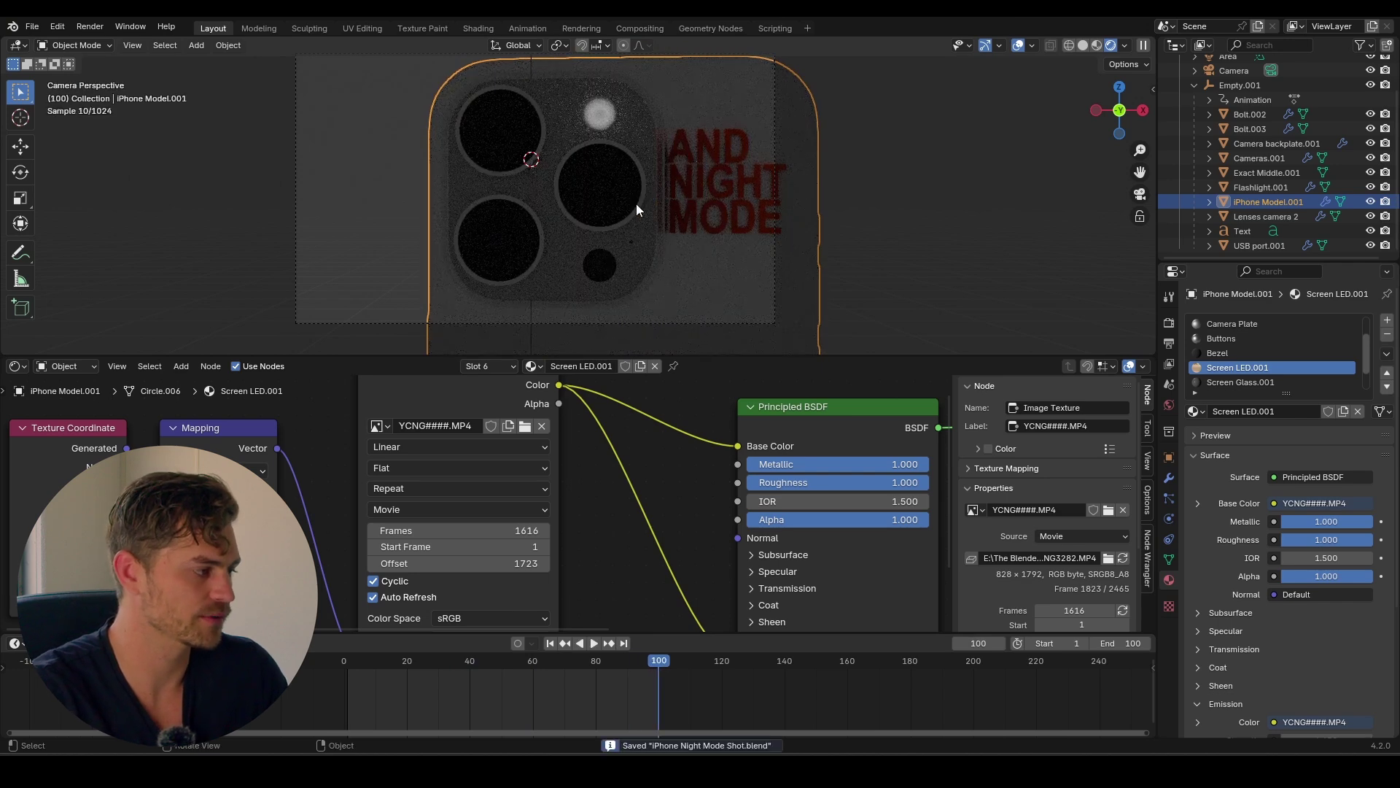
scroll(711, 178, down, 3)
key(ctrl+s)
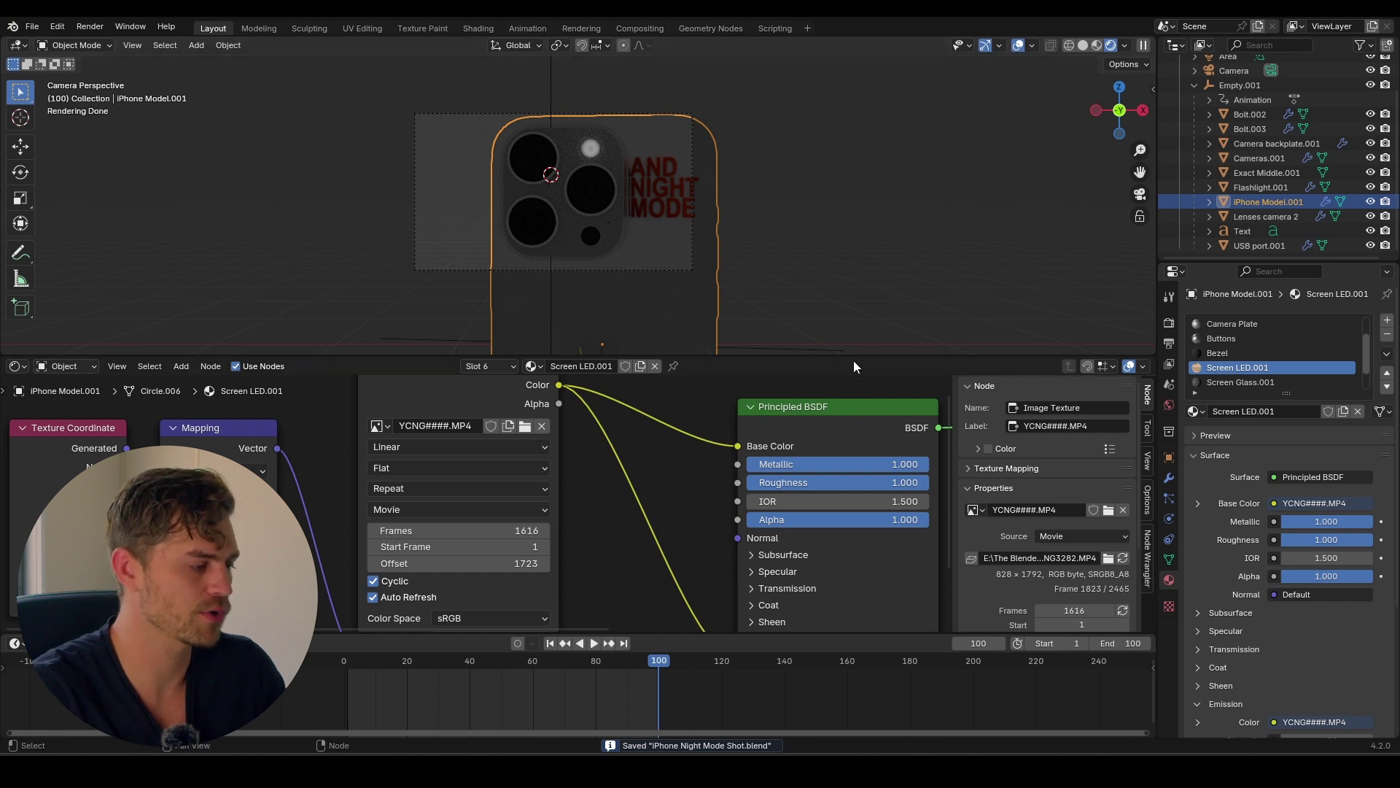
drag(852, 358, 845, 510)
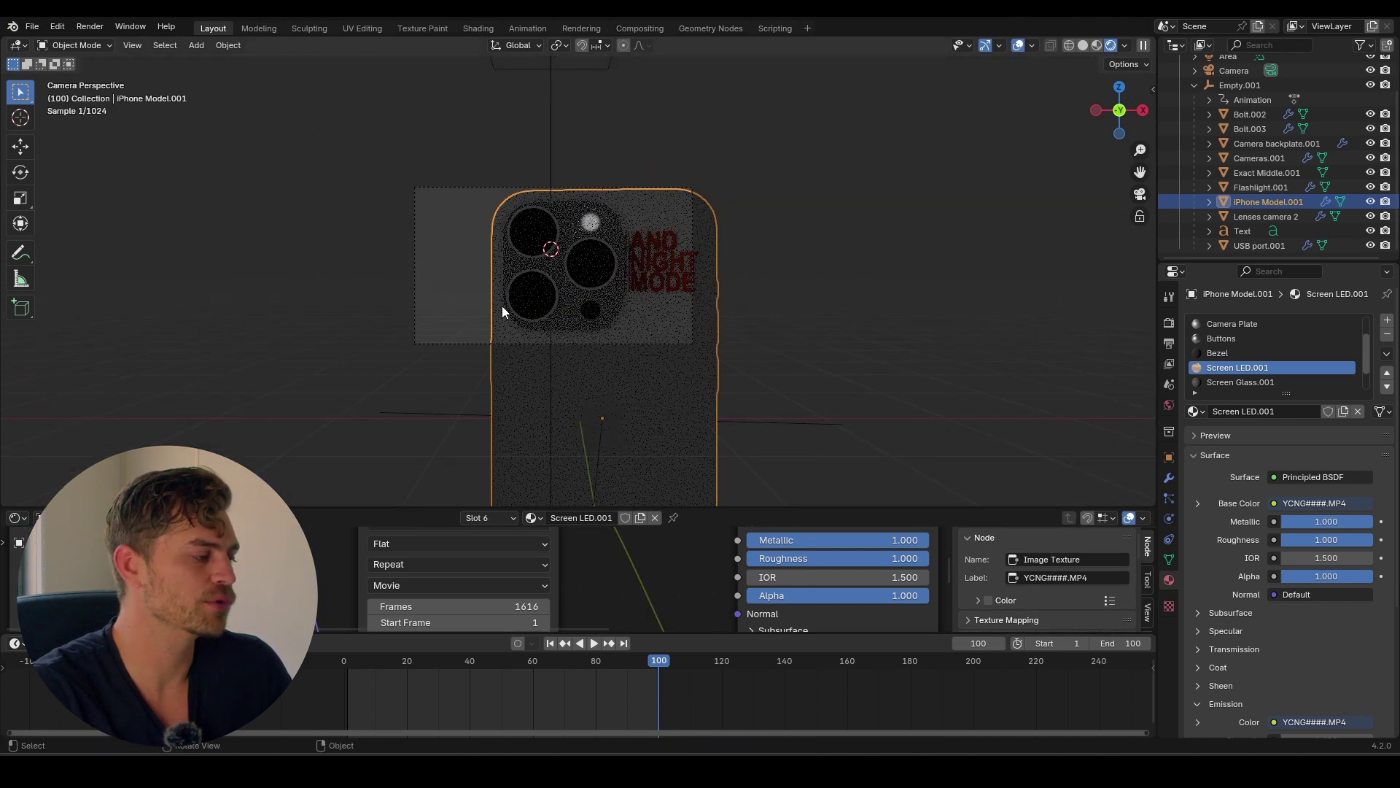
Step: Load shanghai_bund_2k.exr via Easy HDRI at 0.1 sky strength and hide the viewport overlays
key(n)
click(1148, 195)
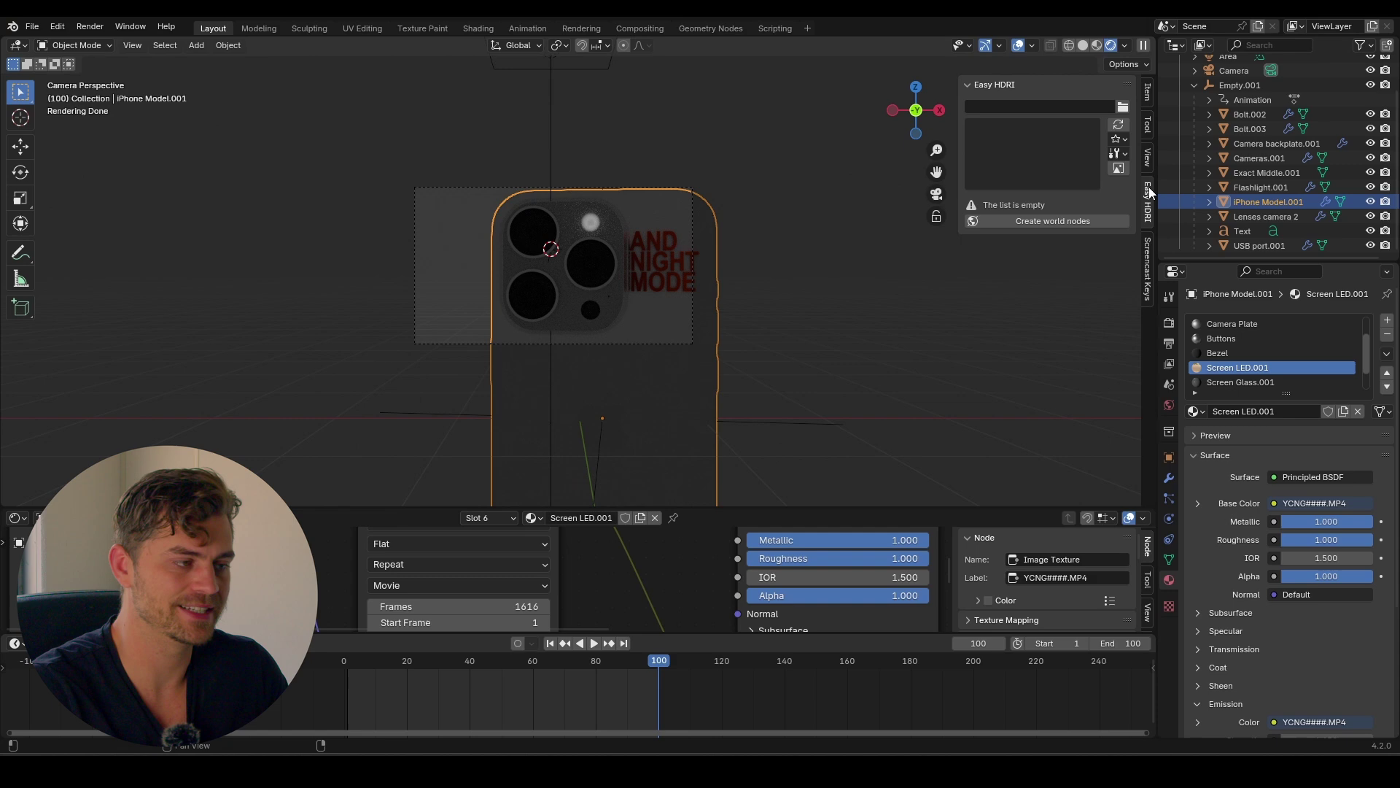
click(1123, 108)
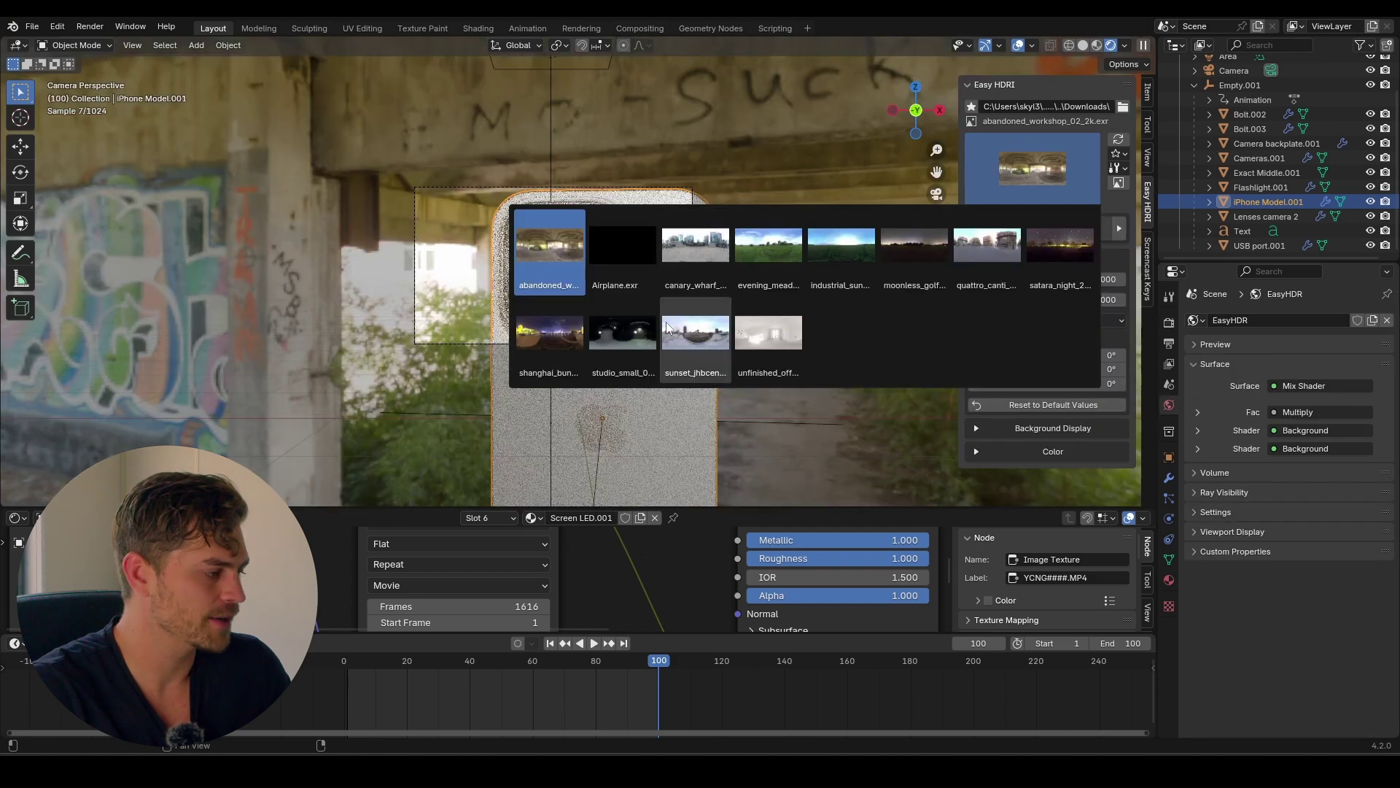
click(562, 339)
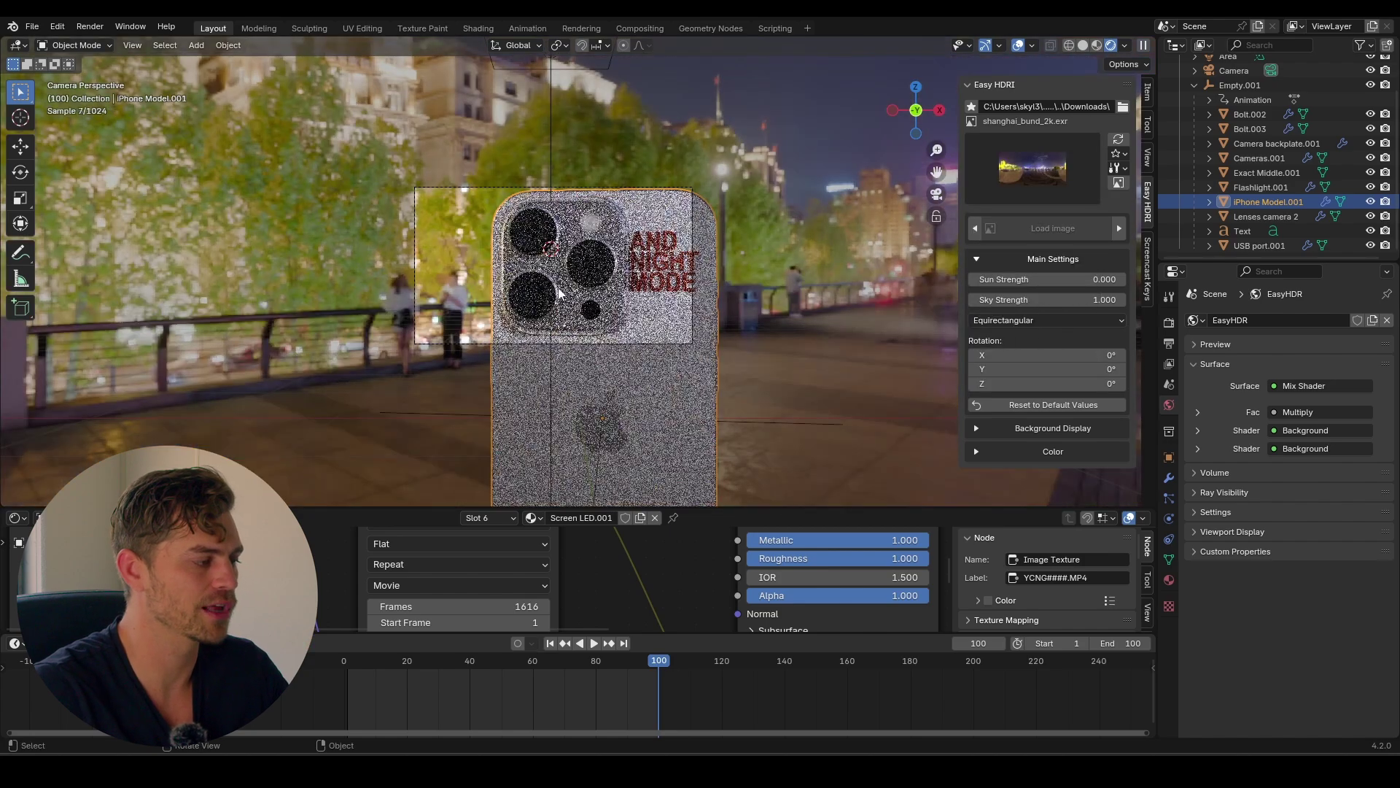
scroll(558, 292, up, 4)
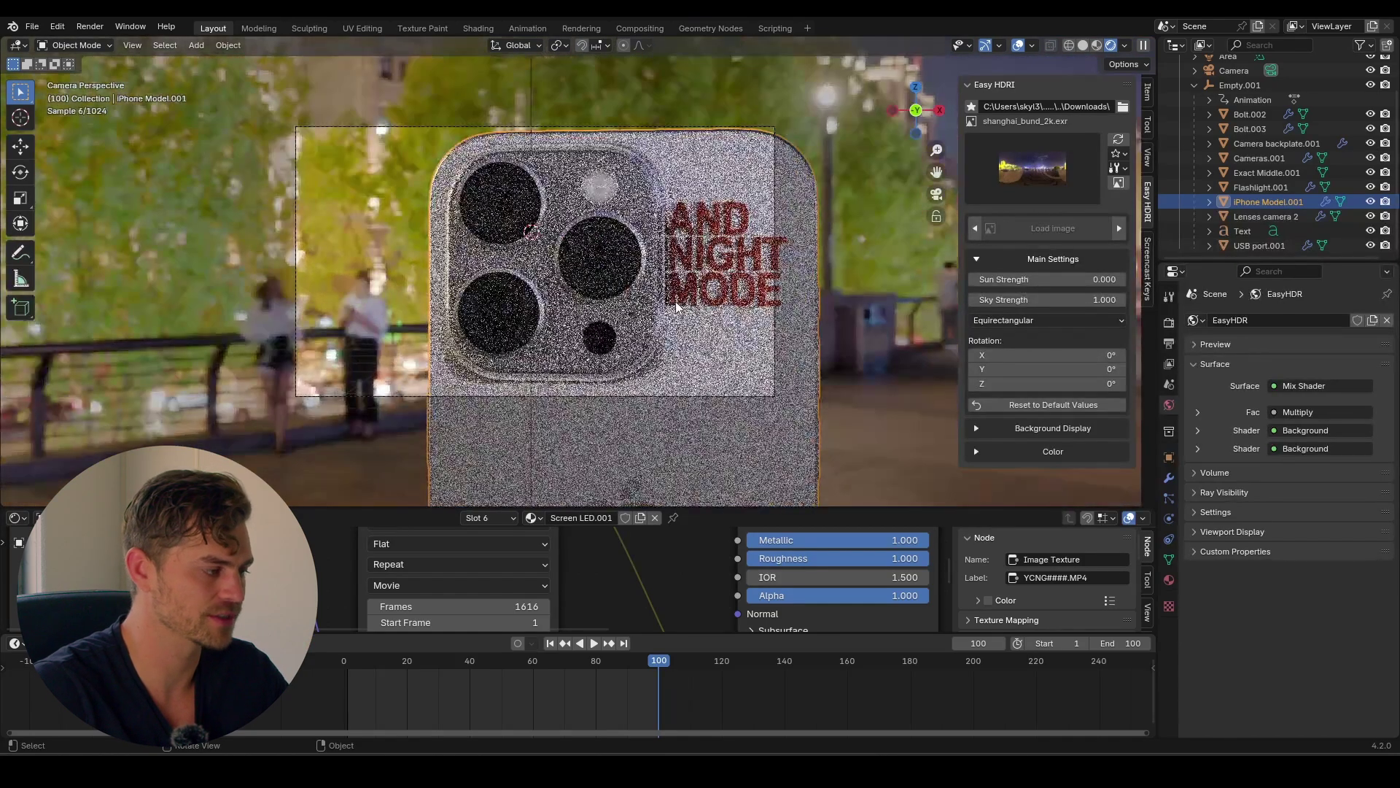
click(1094, 299)
text(0.1)
key(Return)
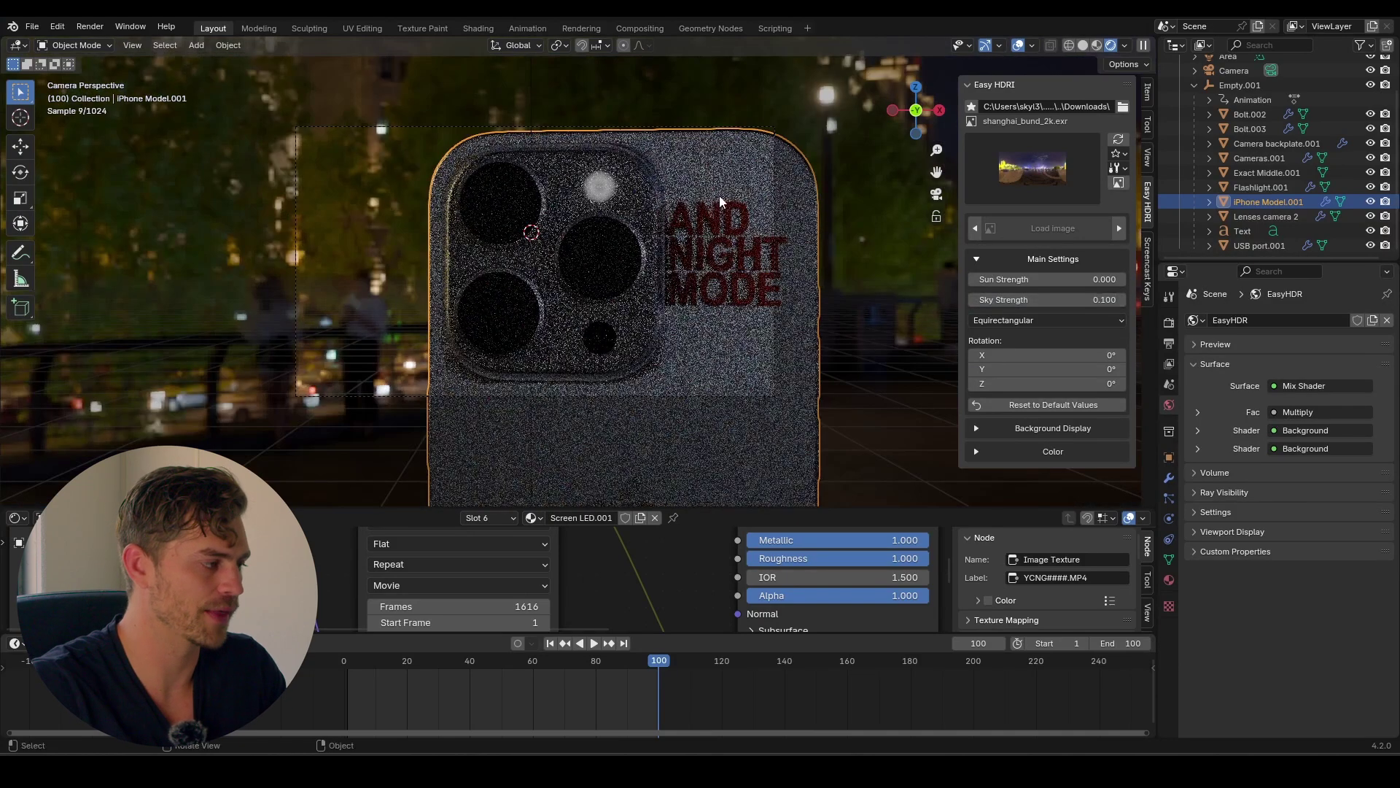
click(1019, 45)
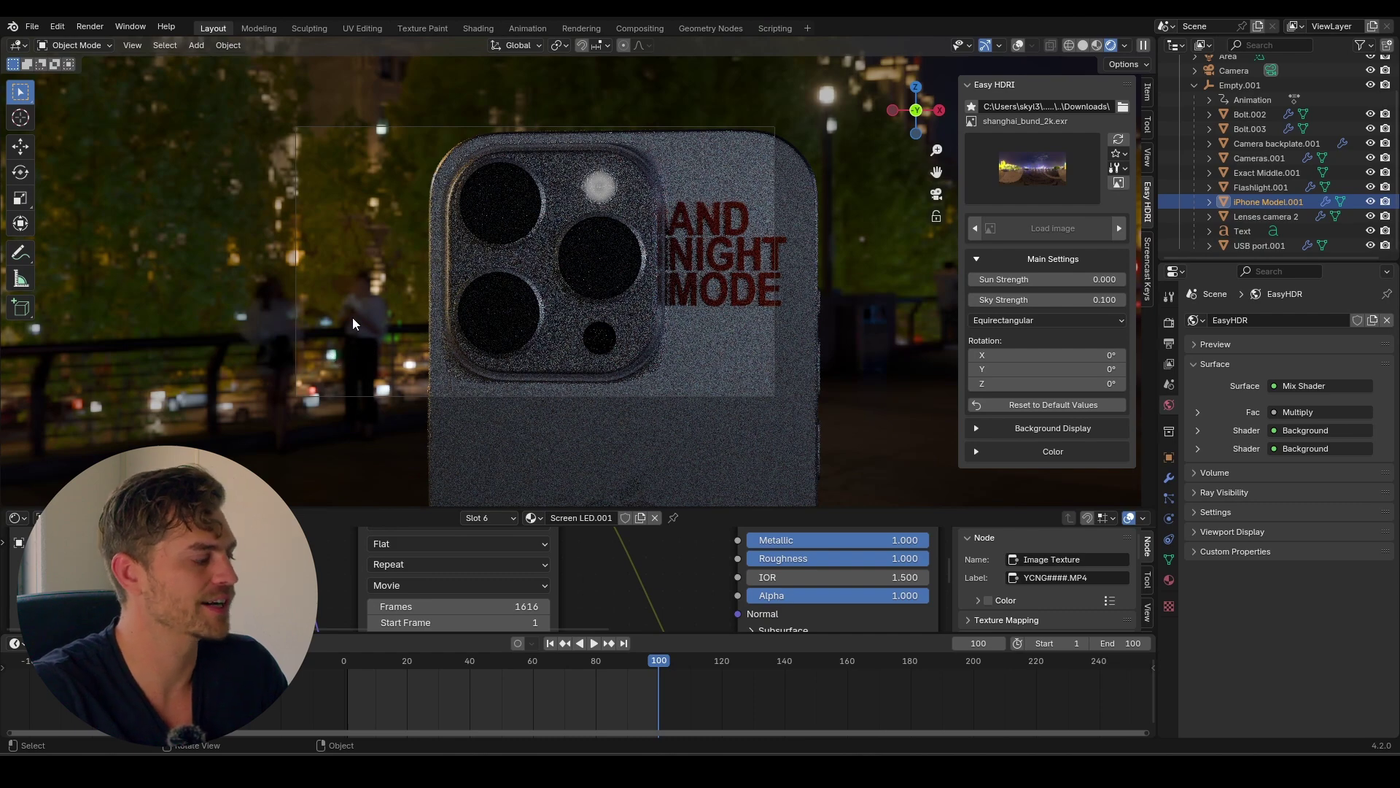
Step: Rotate the HDRI around Z and show the EasyHDR world nodes in the node editor
drag(1081, 384, 1134, 384)
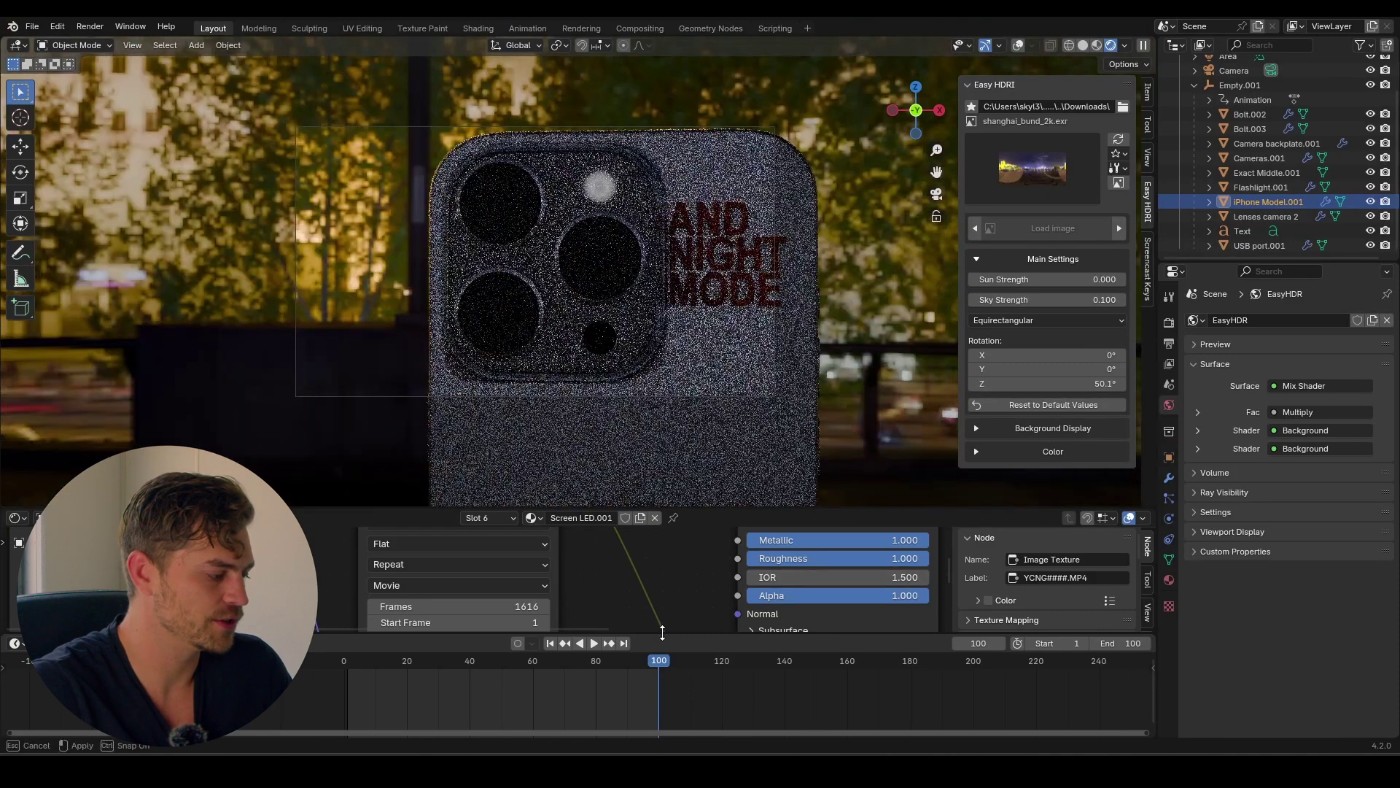
drag(661, 631, 662, 721)
click(67, 518)
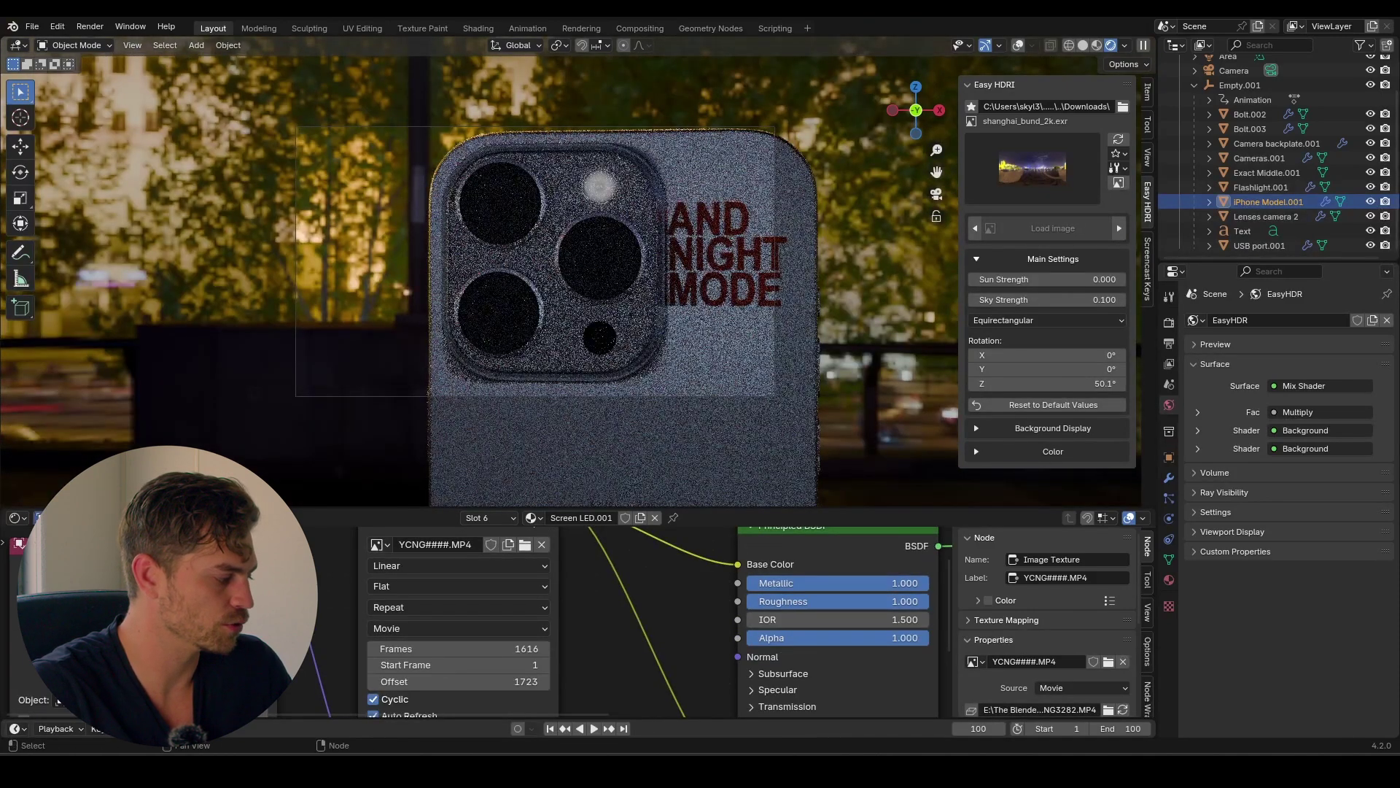
click(67, 556)
scroll(624, 587, down, 5)
Step: Adjust the HDRI Z rotation to 110° and turn the viewport overlays back on
middle_drag(632, 602, 551, 569)
scroll(640, 604, up, 3)
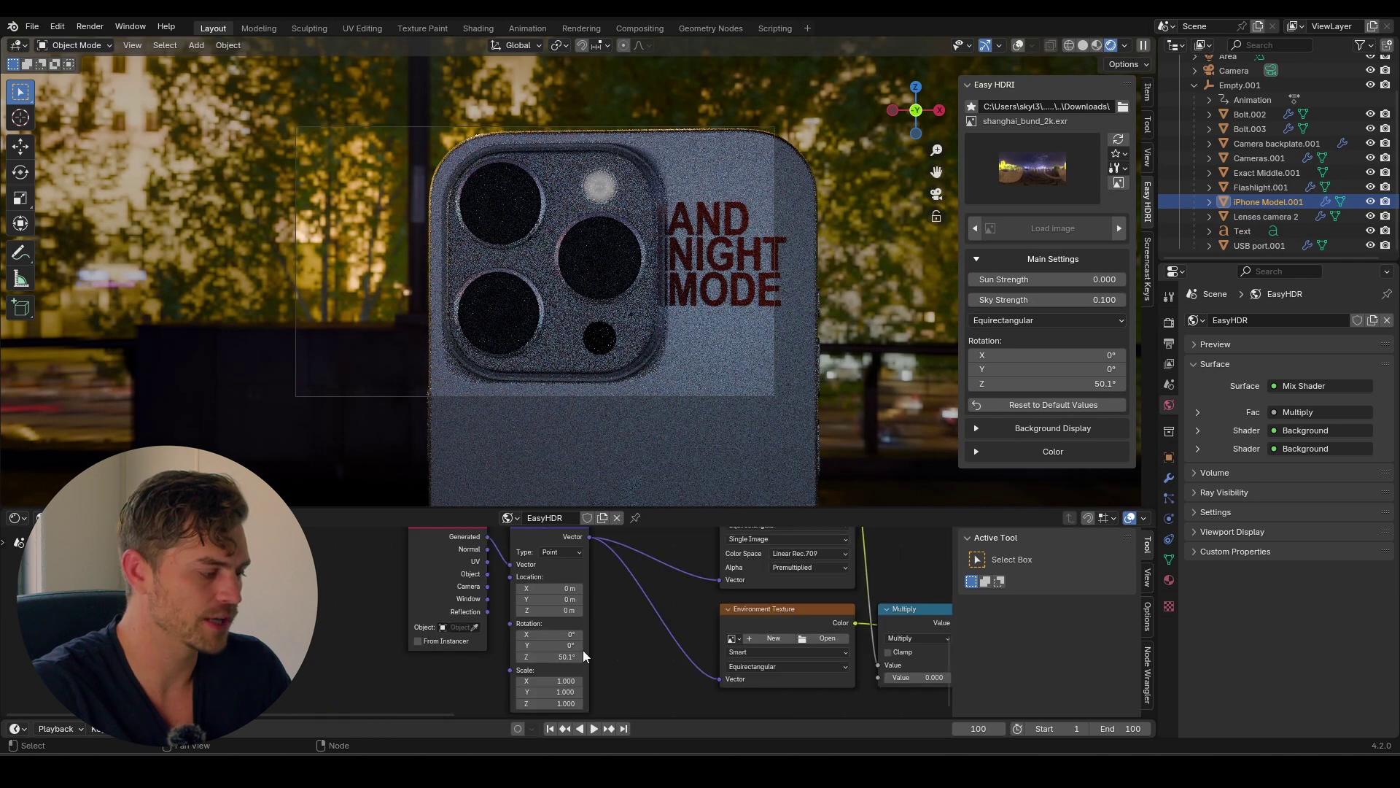
scroll(478, 631, down, 1)
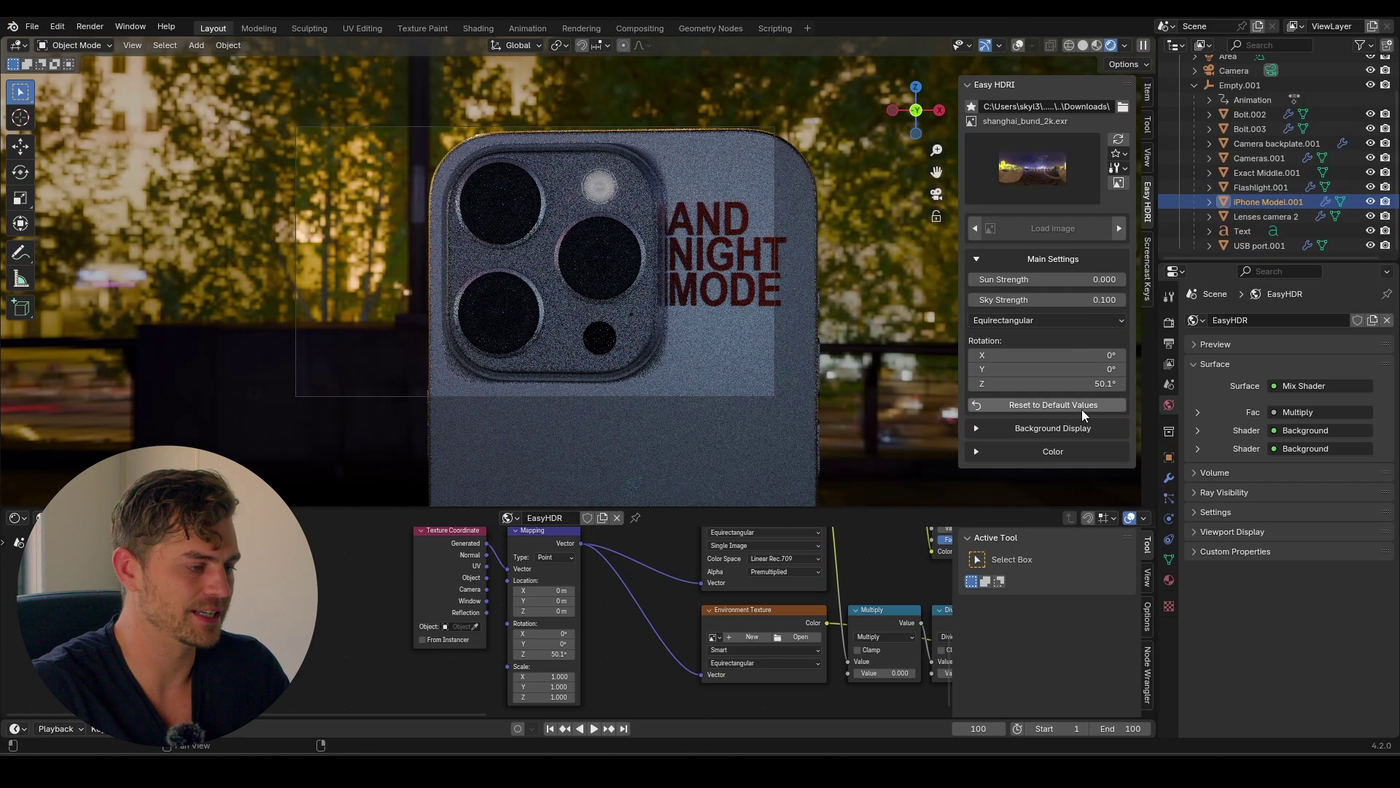
drag(1076, 384, 1126, 383)
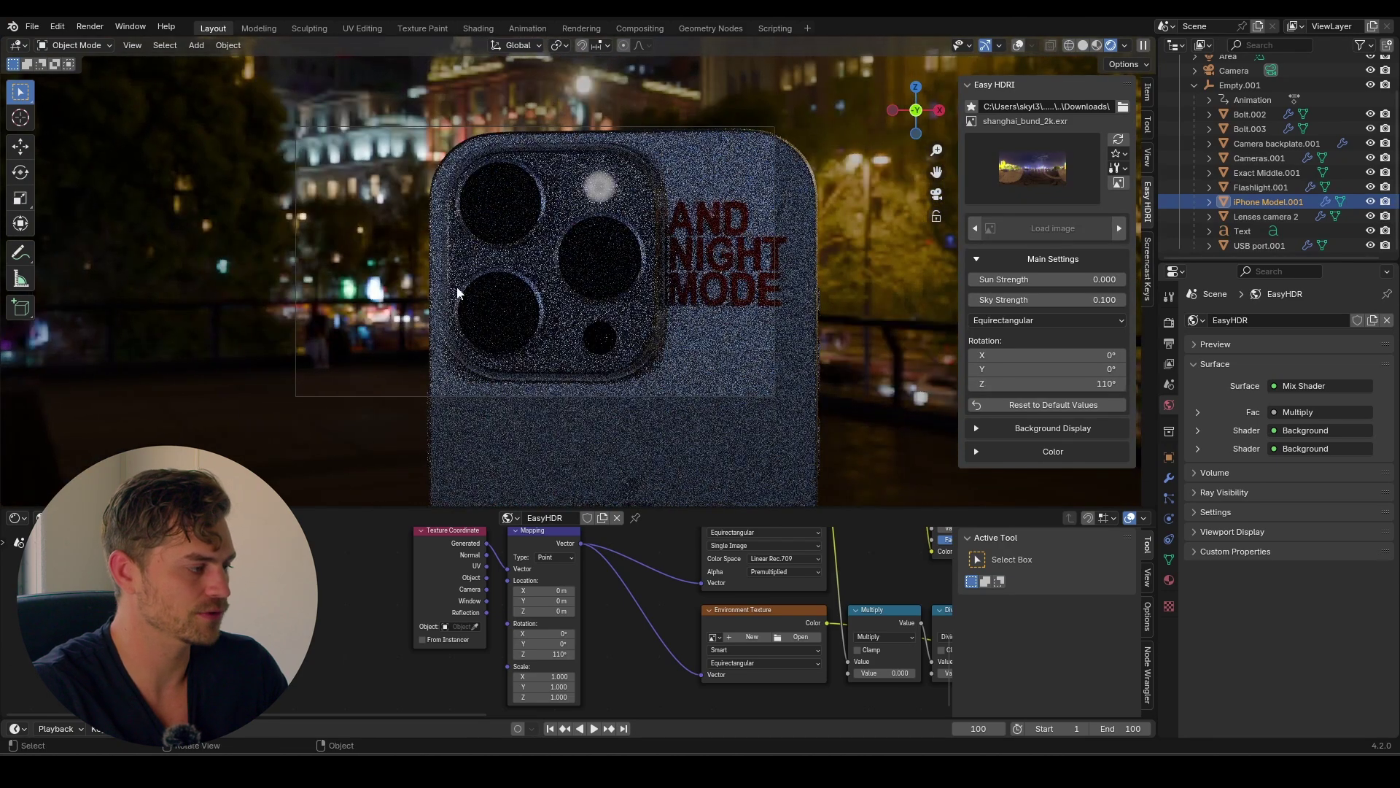
key(shift+alt+z)
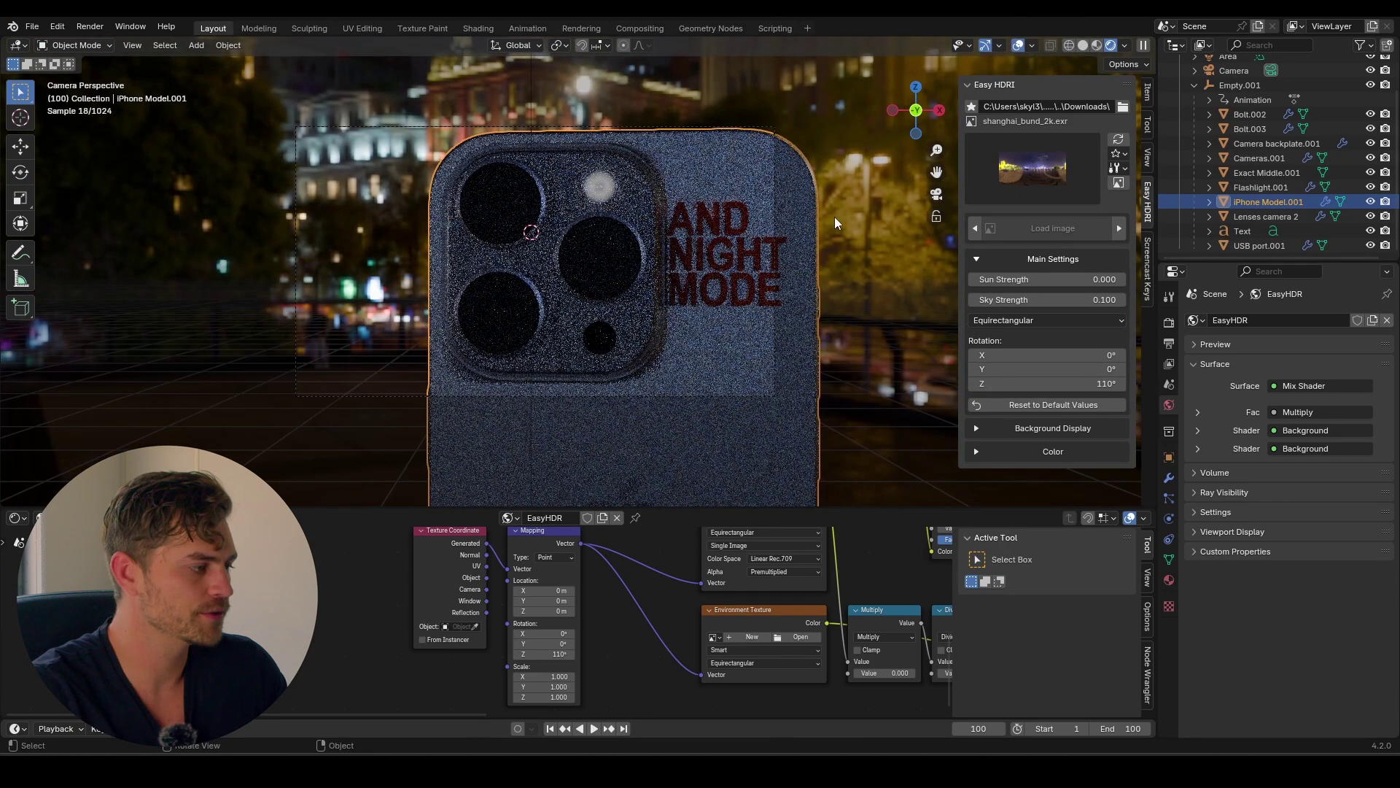
Step: Switch to Solid shading, select Empty.001, and turn the timeline into a Graph Editor
click(1086, 44)
key(KP_0)
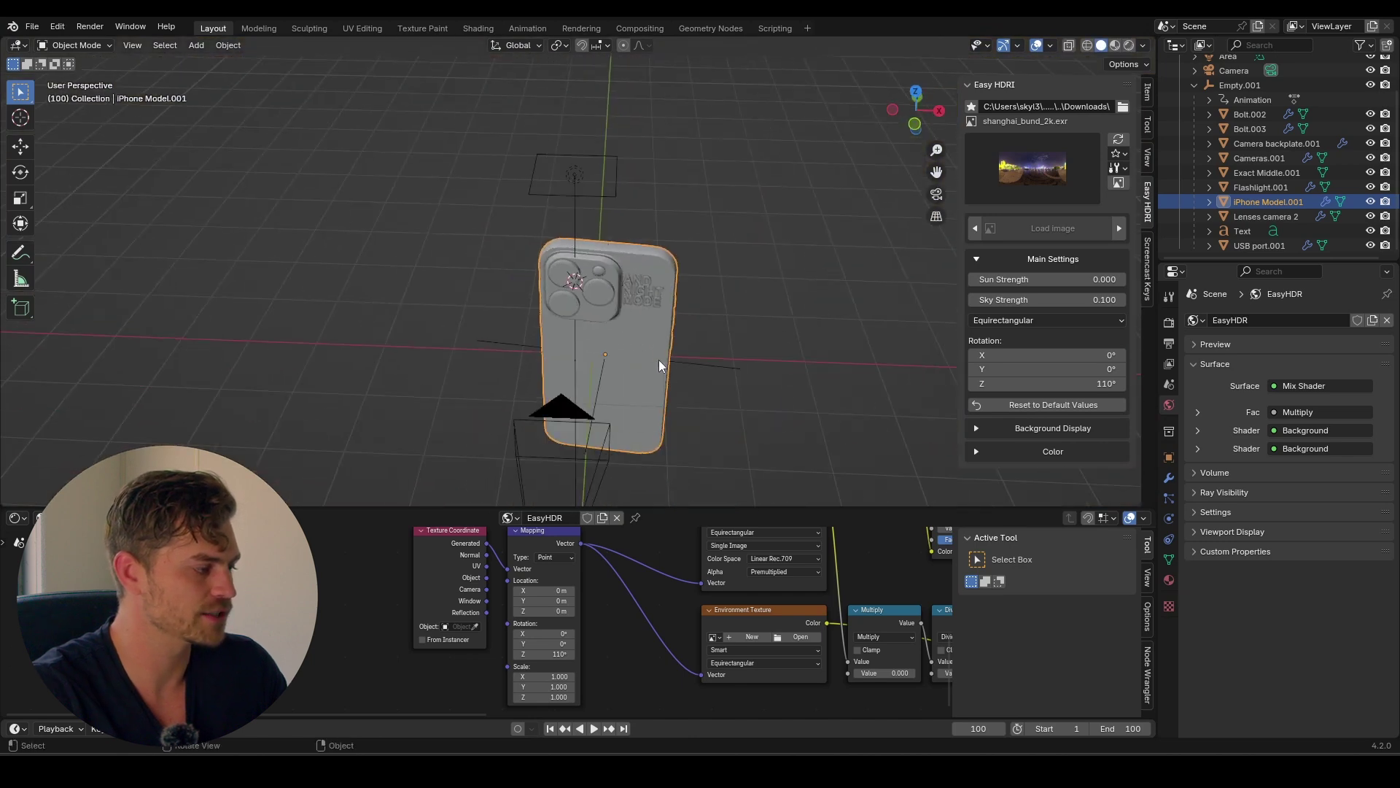
click(599, 388)
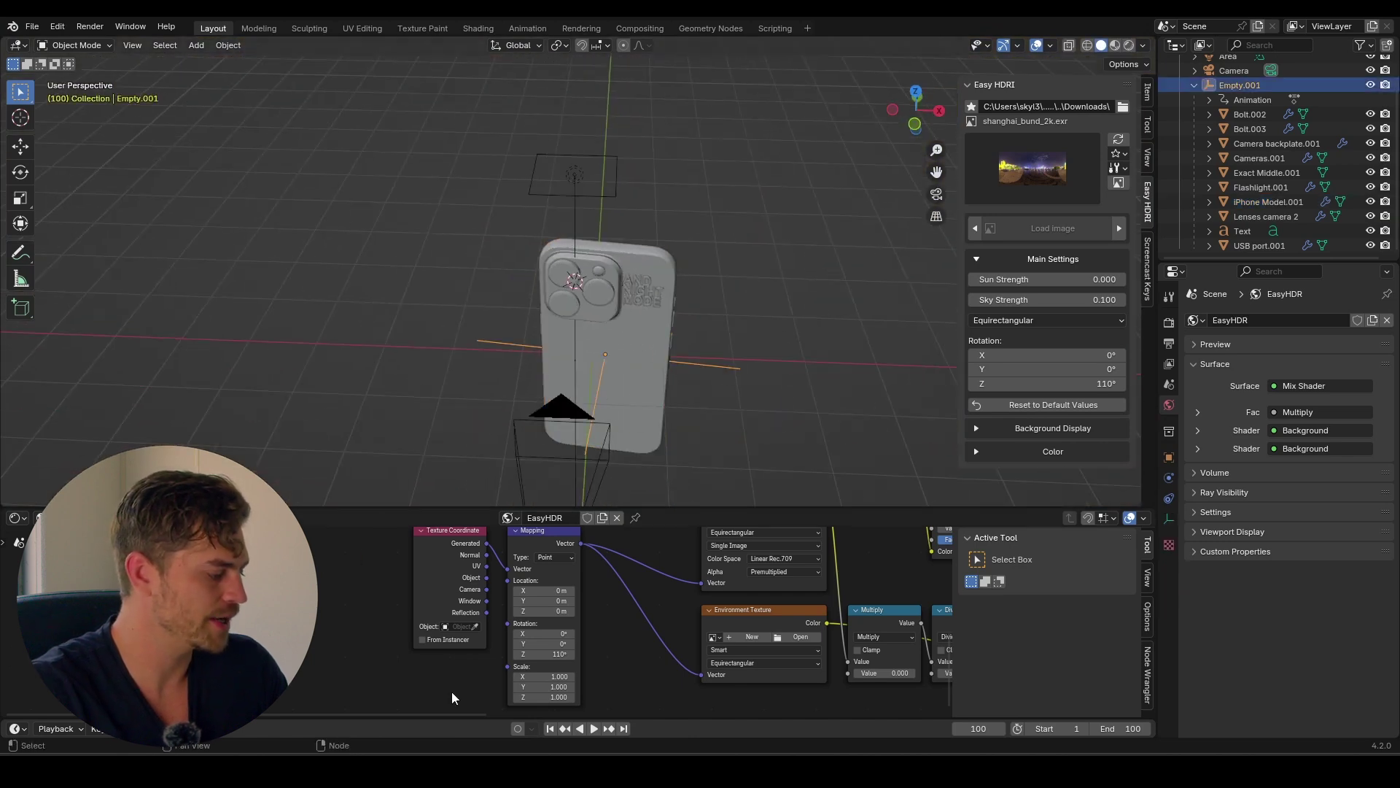
drag(467, 717, 486, 514)
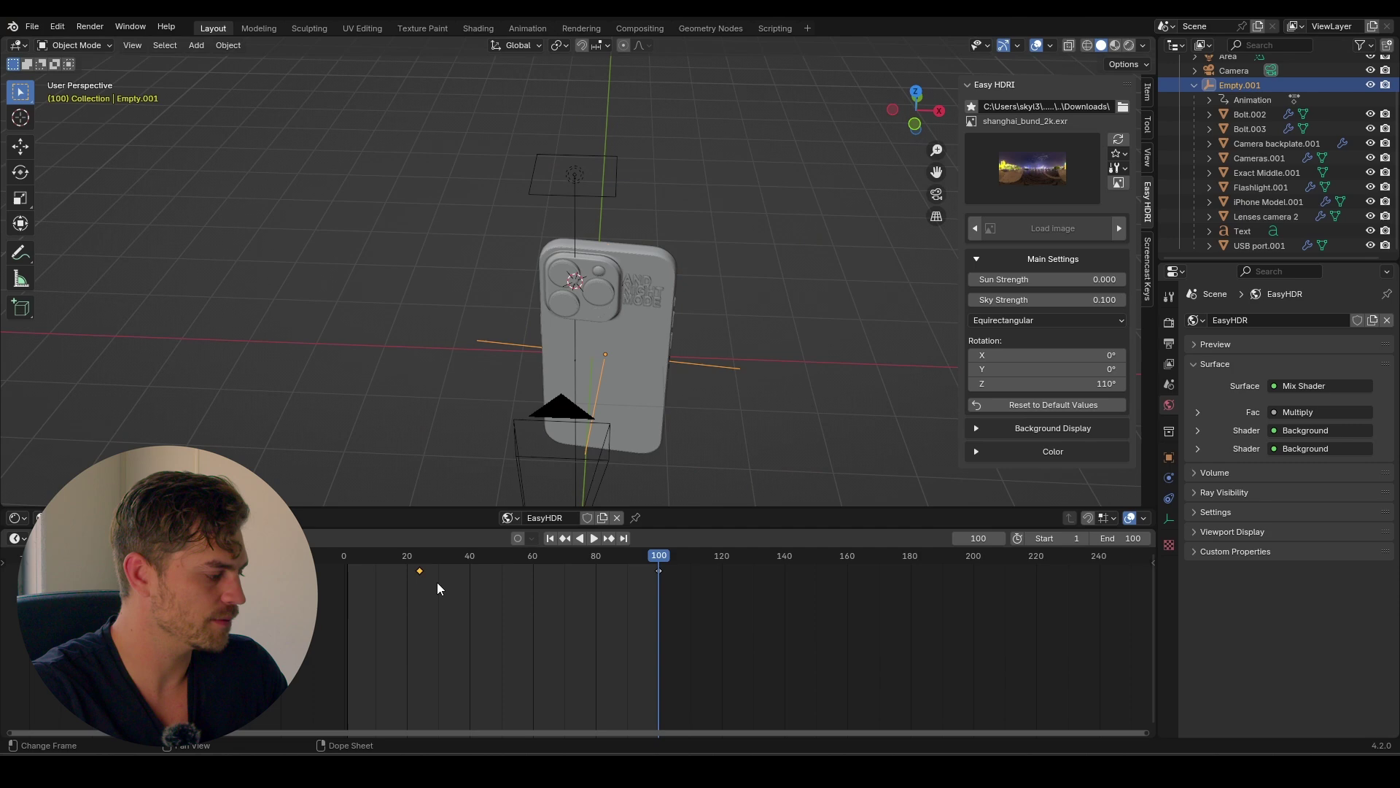
key(ctrl+Tab)
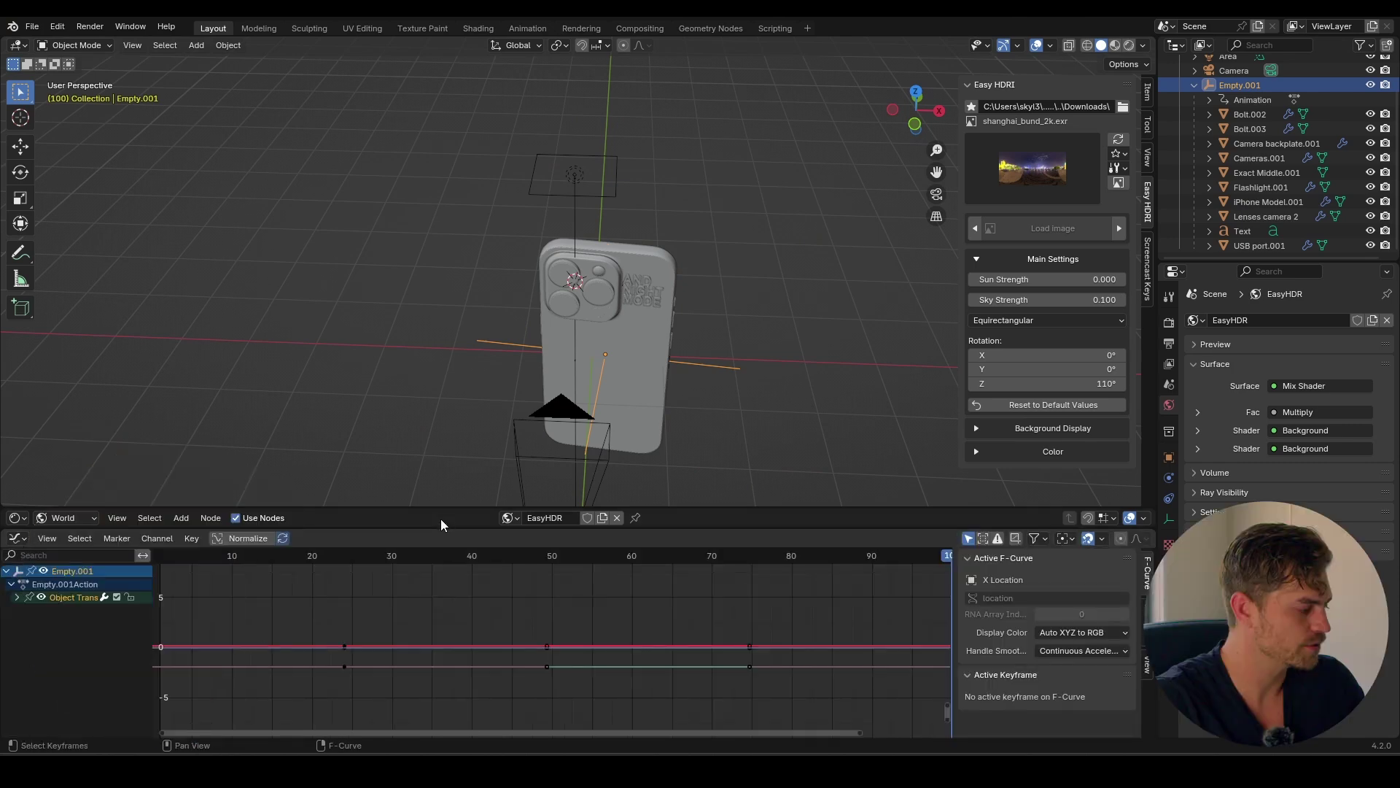
drag(442, 509, 451, 439)
drag(442, 528, 433, 458)
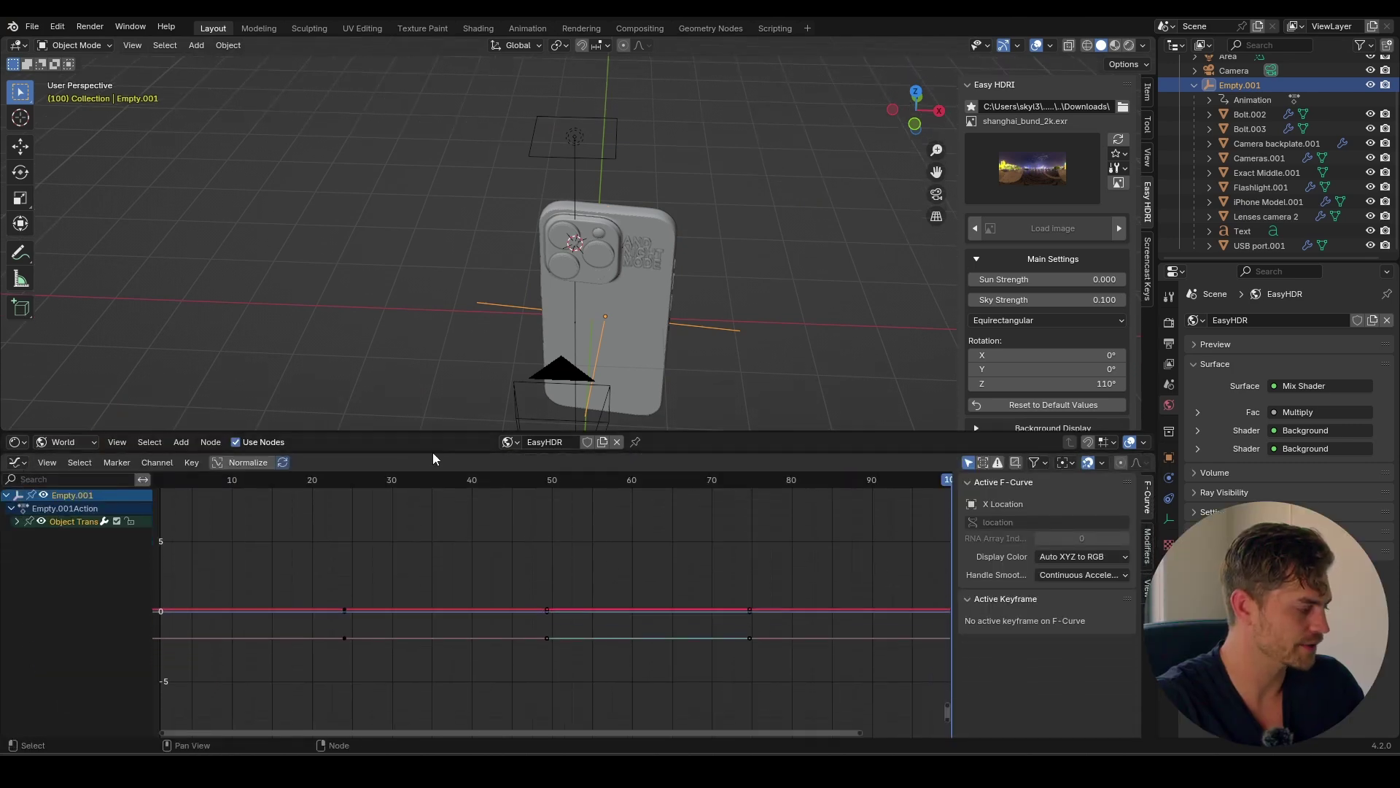
Step: Expand Object Transforms and frame Empty.001's Z Euler Rotation curve in the graph
click(17, 521)
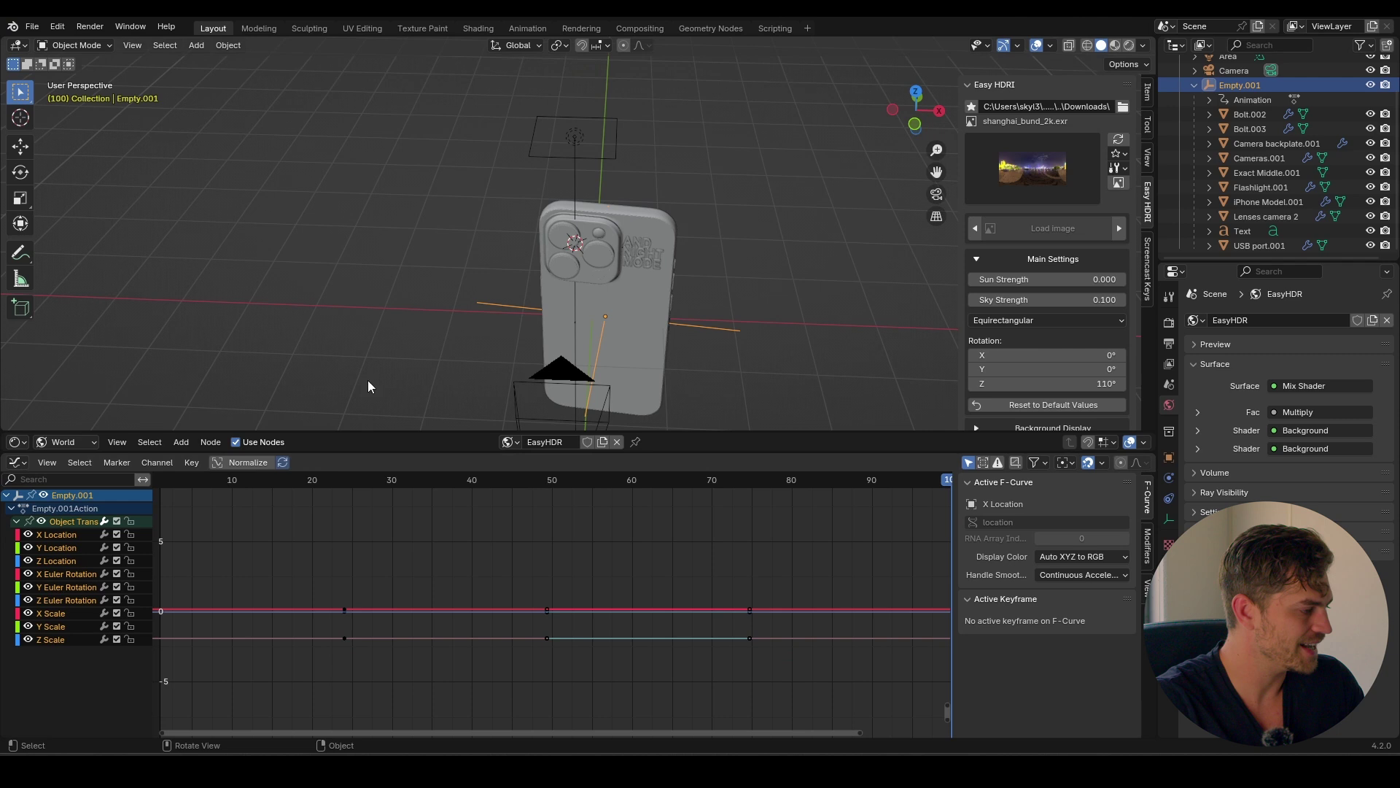
middle_drag(367, 387, 624, 340)
key(space)
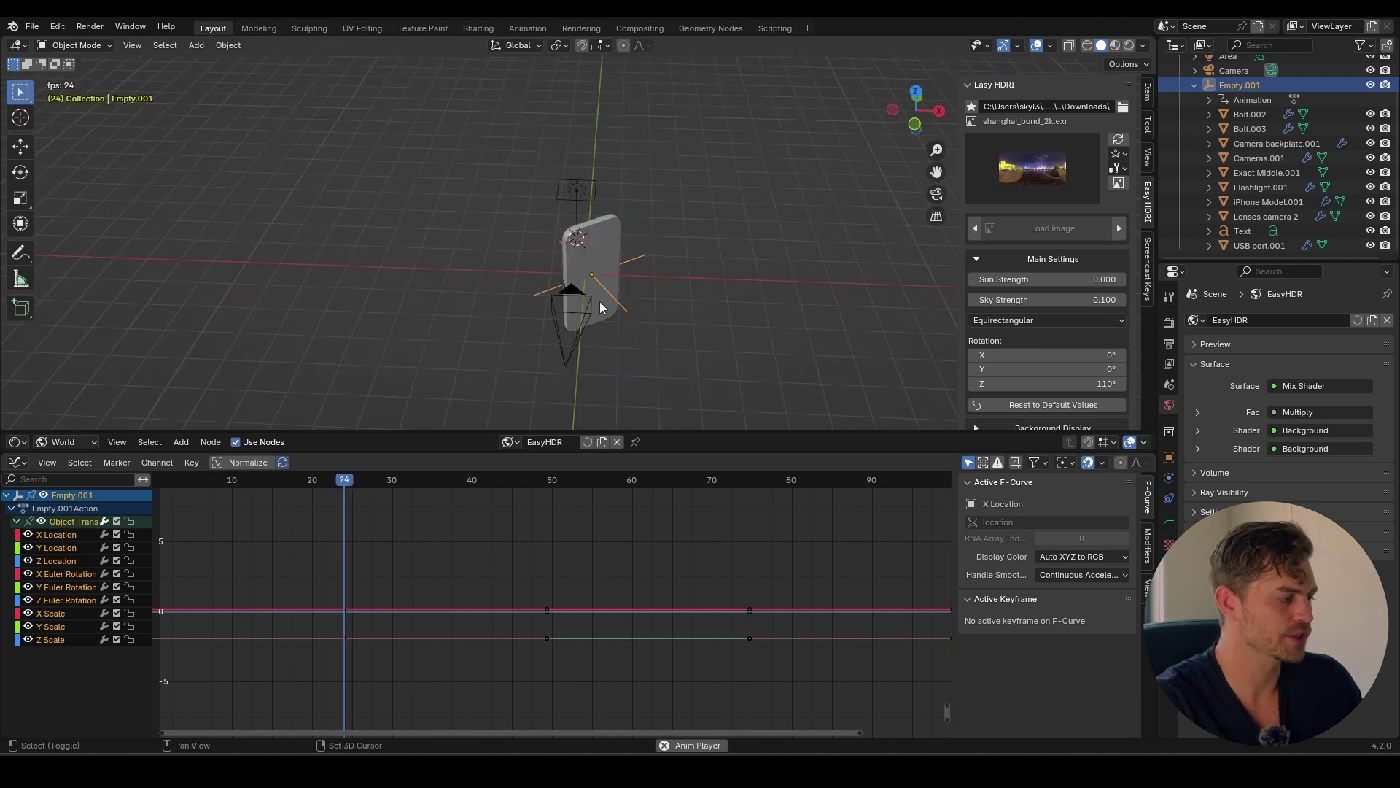
key(space)
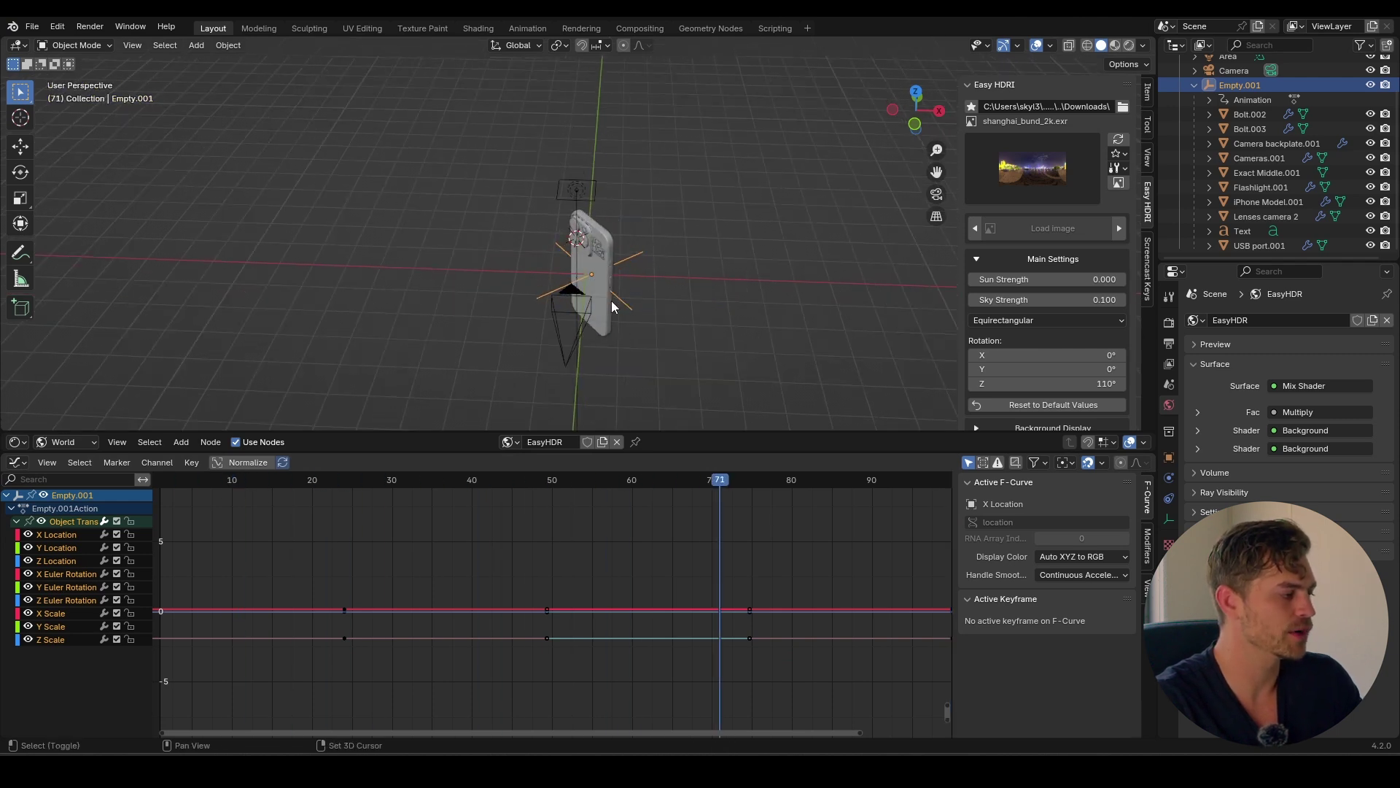
click(130, 521)
click(67, 604)
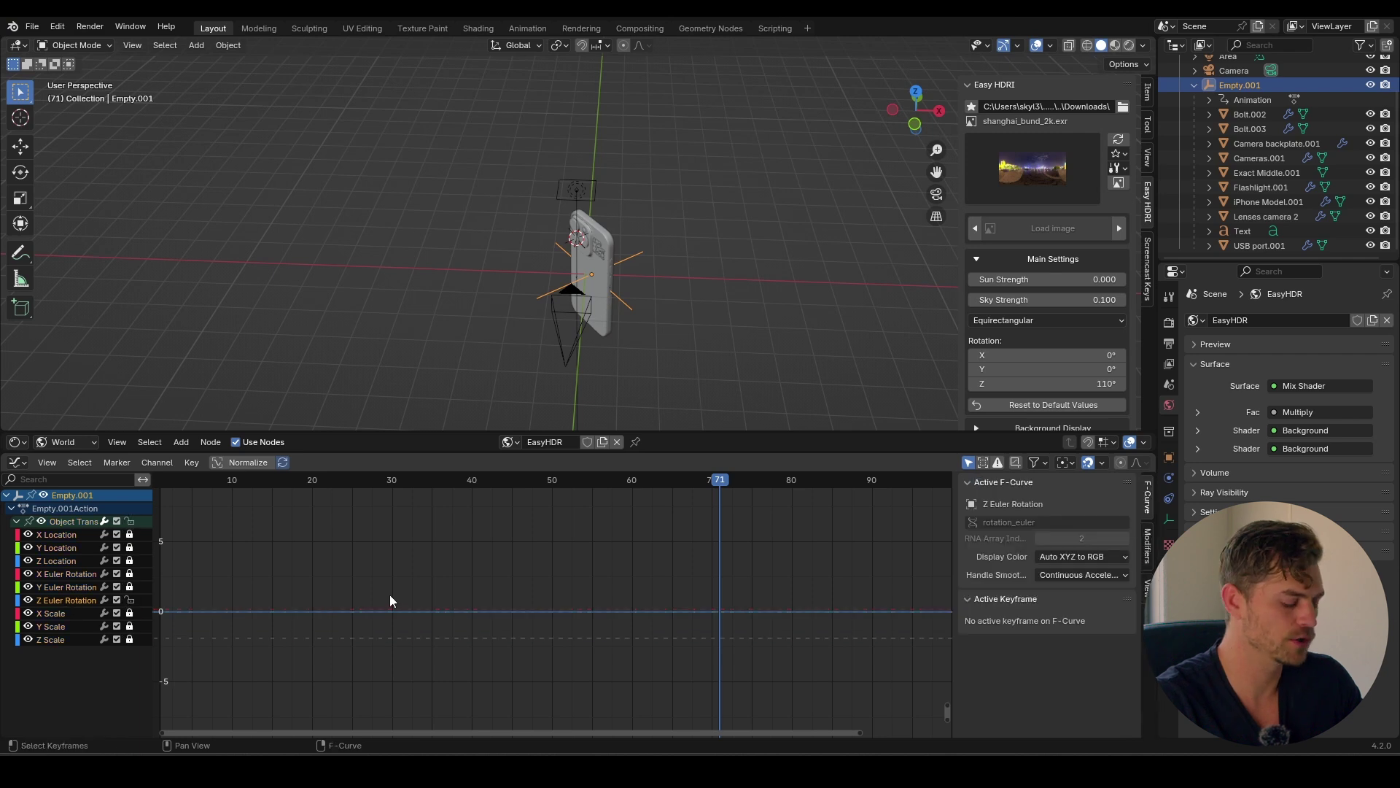
key(Home)
Step: Scrub back to check the phone's rotation, then deselect all keyframes
scroll(389, 594, down, 2)
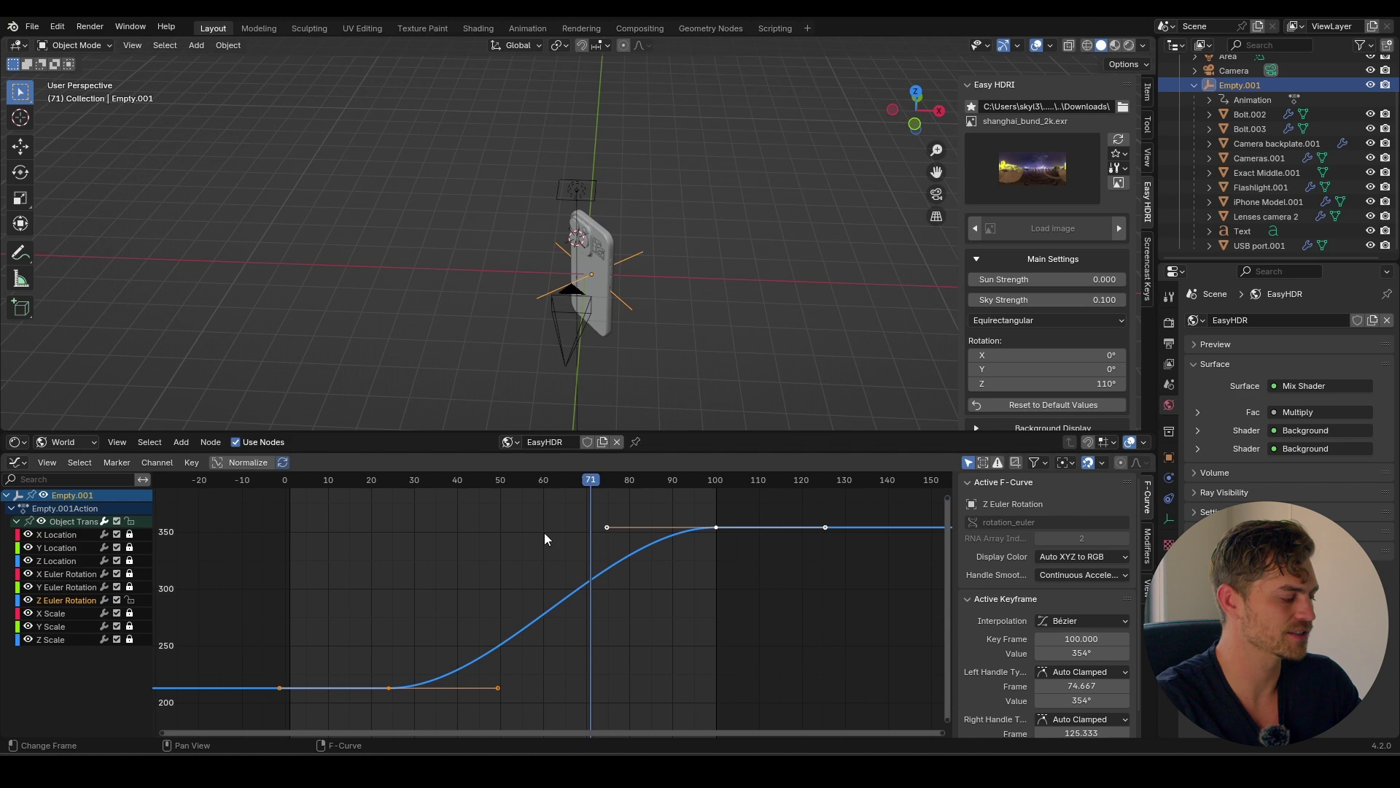
drag(400, 479, 422, 556)
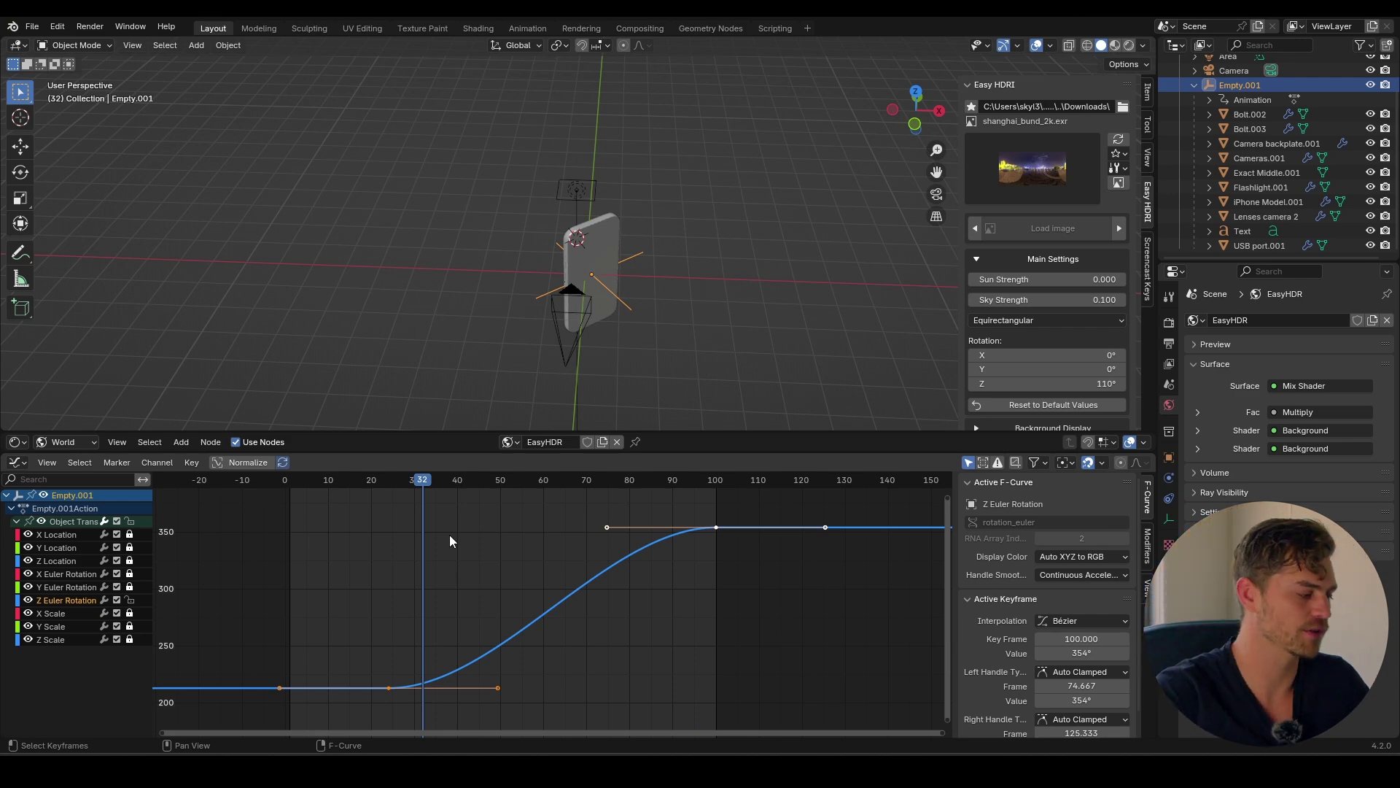
scroll(658, 567, down, 1)
drag(717, 511, 307, 718)
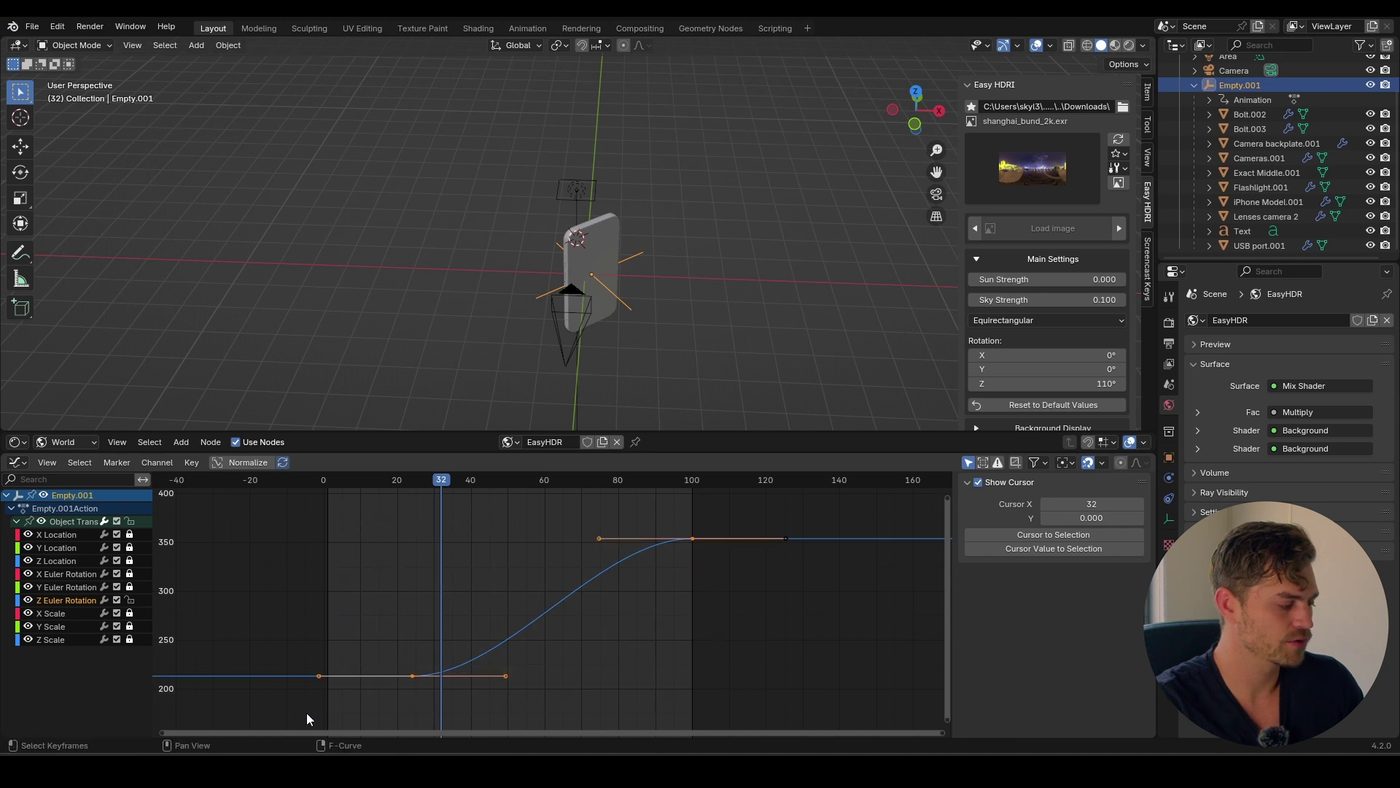
Step: Set the pivot to Individual Centers and scale the Z rotation keyframe handles wider
click(1067, 463)
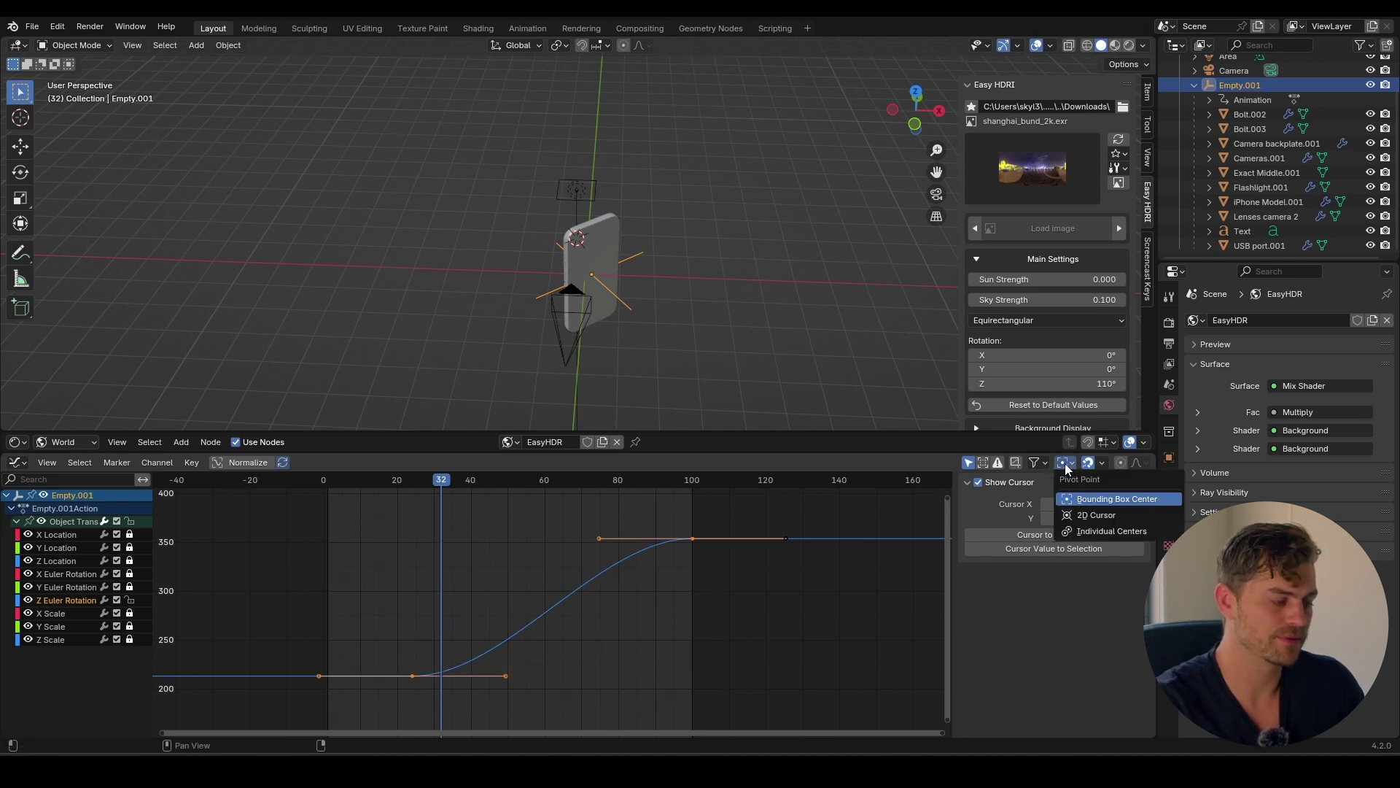
click(1129, 532)
scroll(877, 478, down, 1)
scroll(583, 591, down, 2)
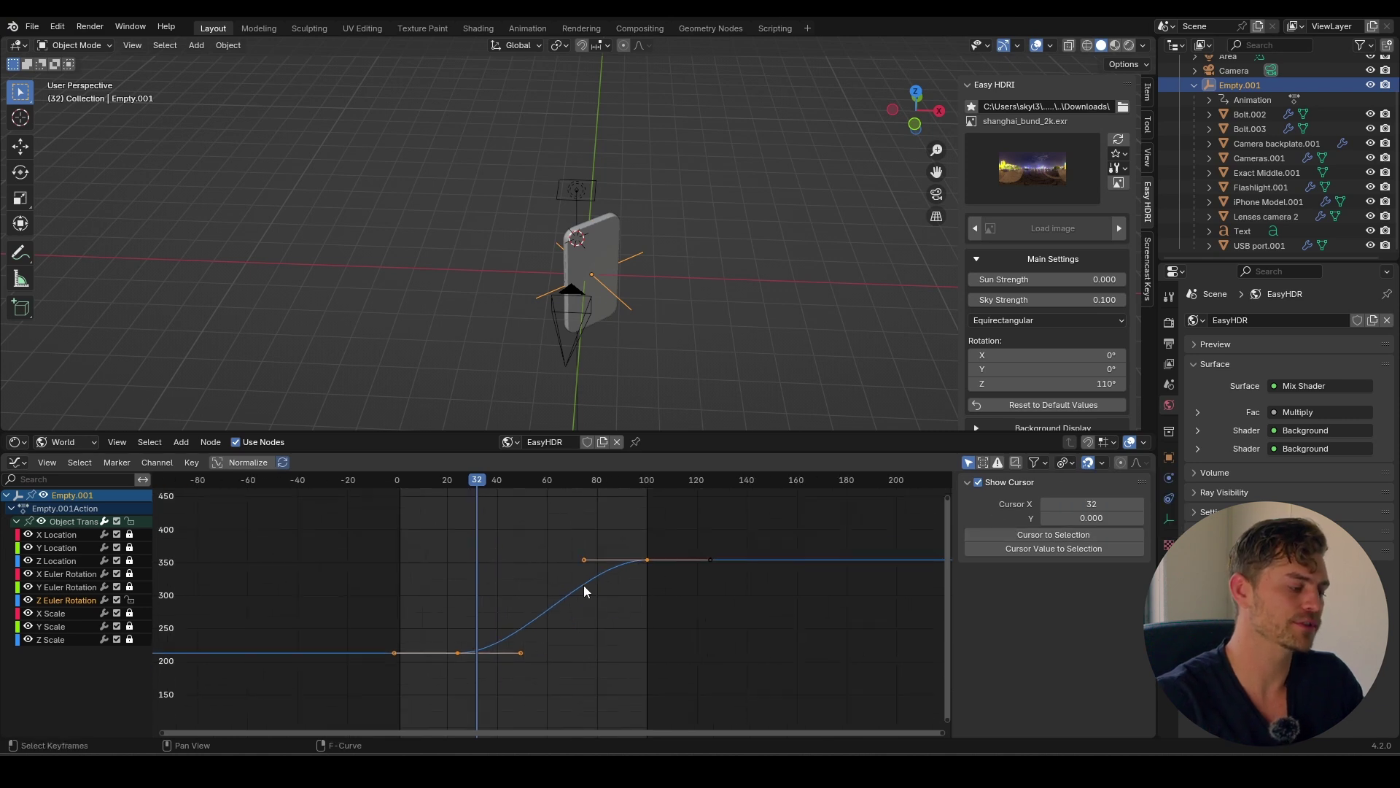
key(s)
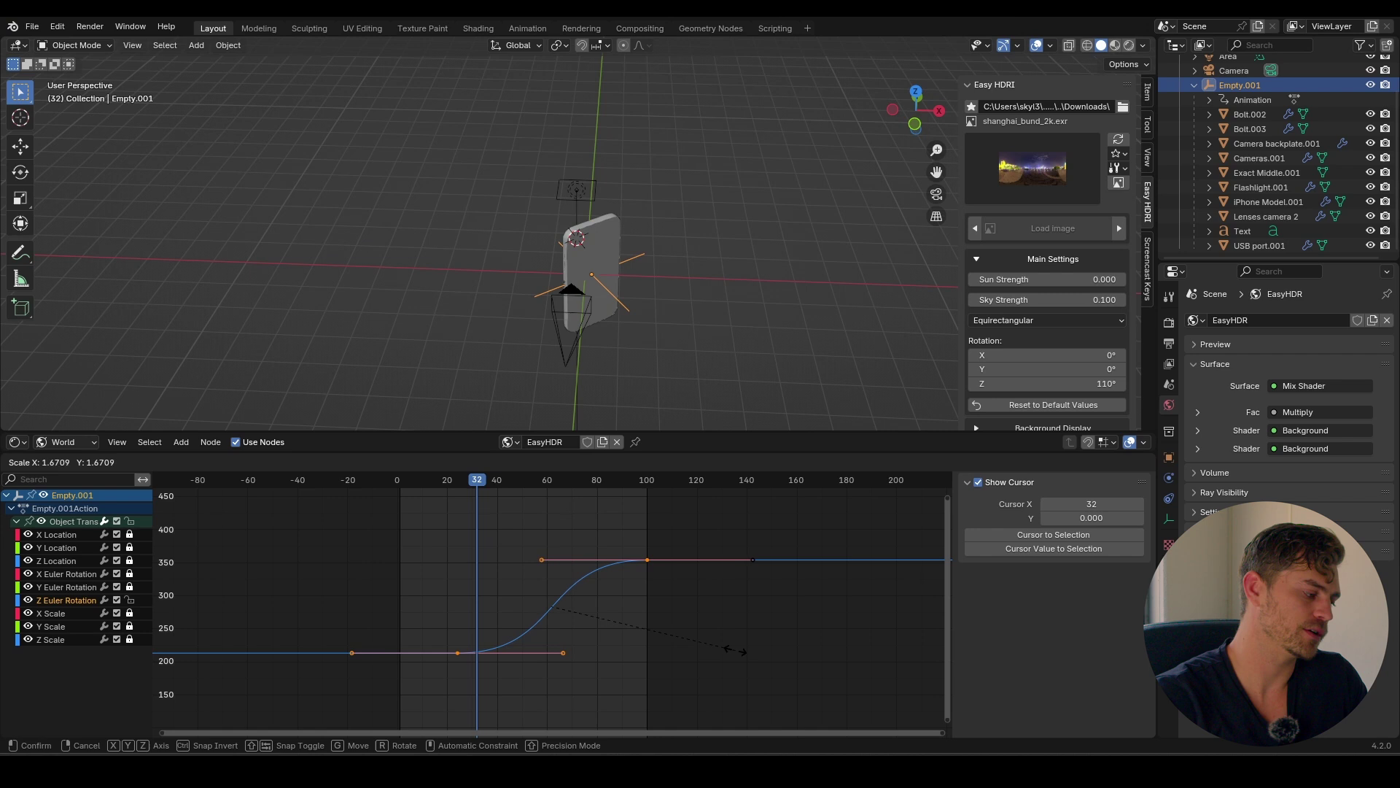
click(793, 671)
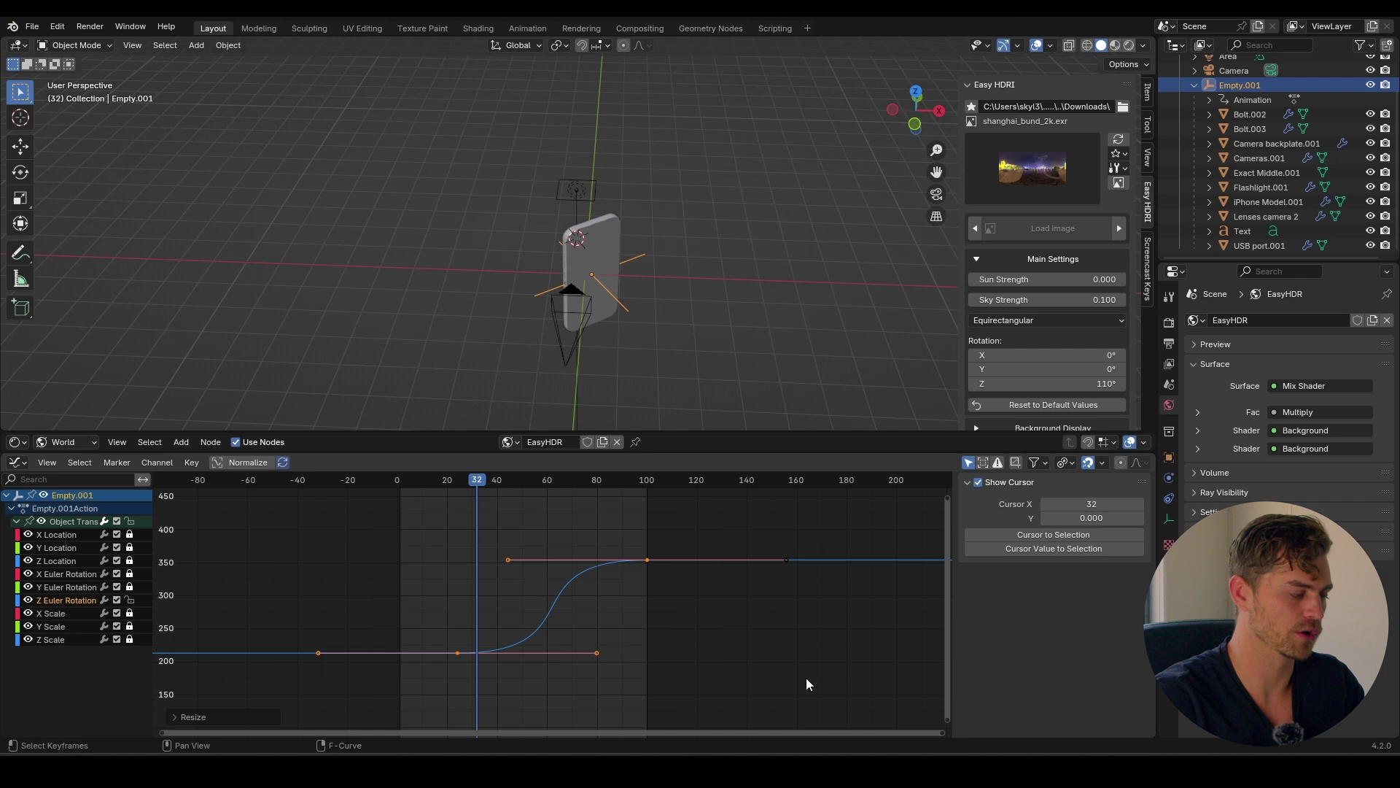
Step: Preview the ease, then widen the rotation keyframe handles along the time axis
click(440, 480)
key(space)
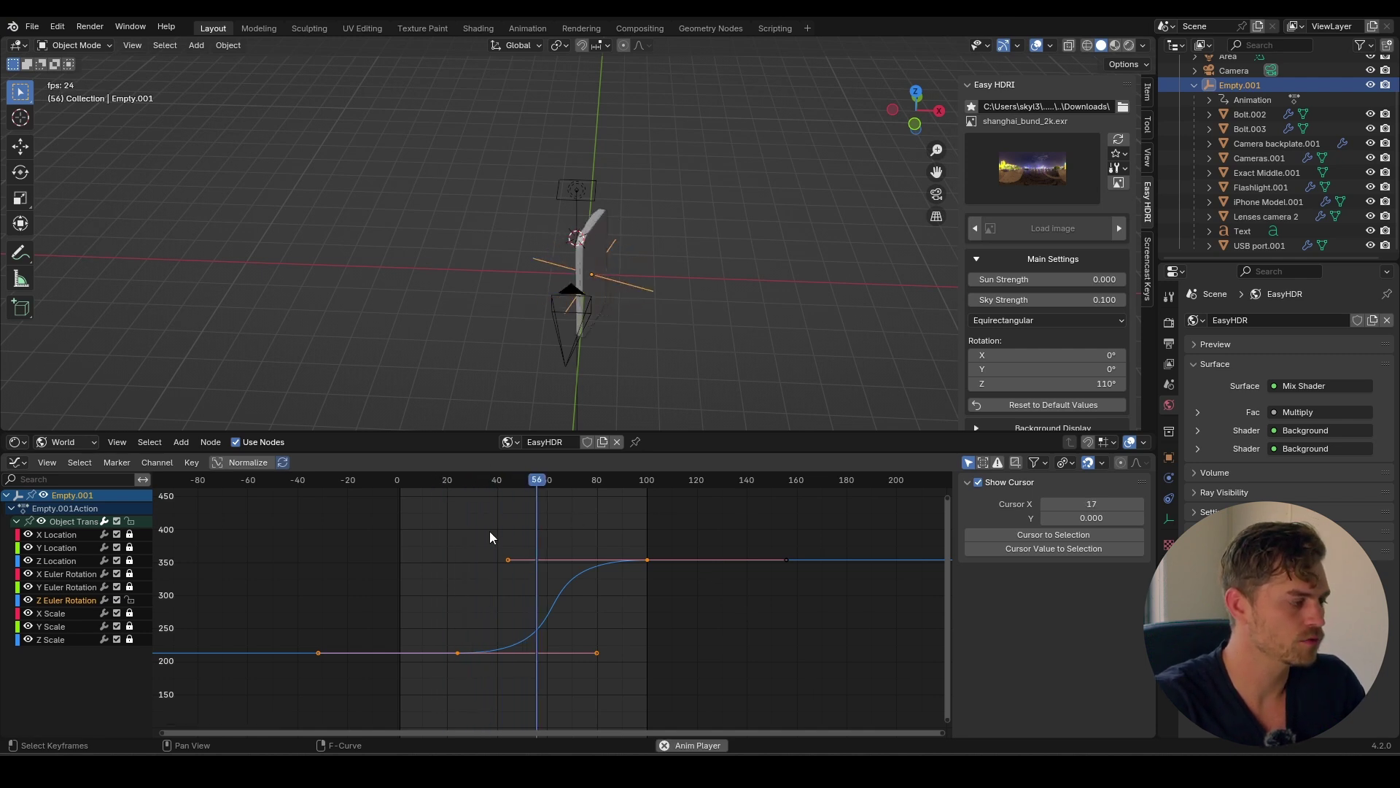
key(space)
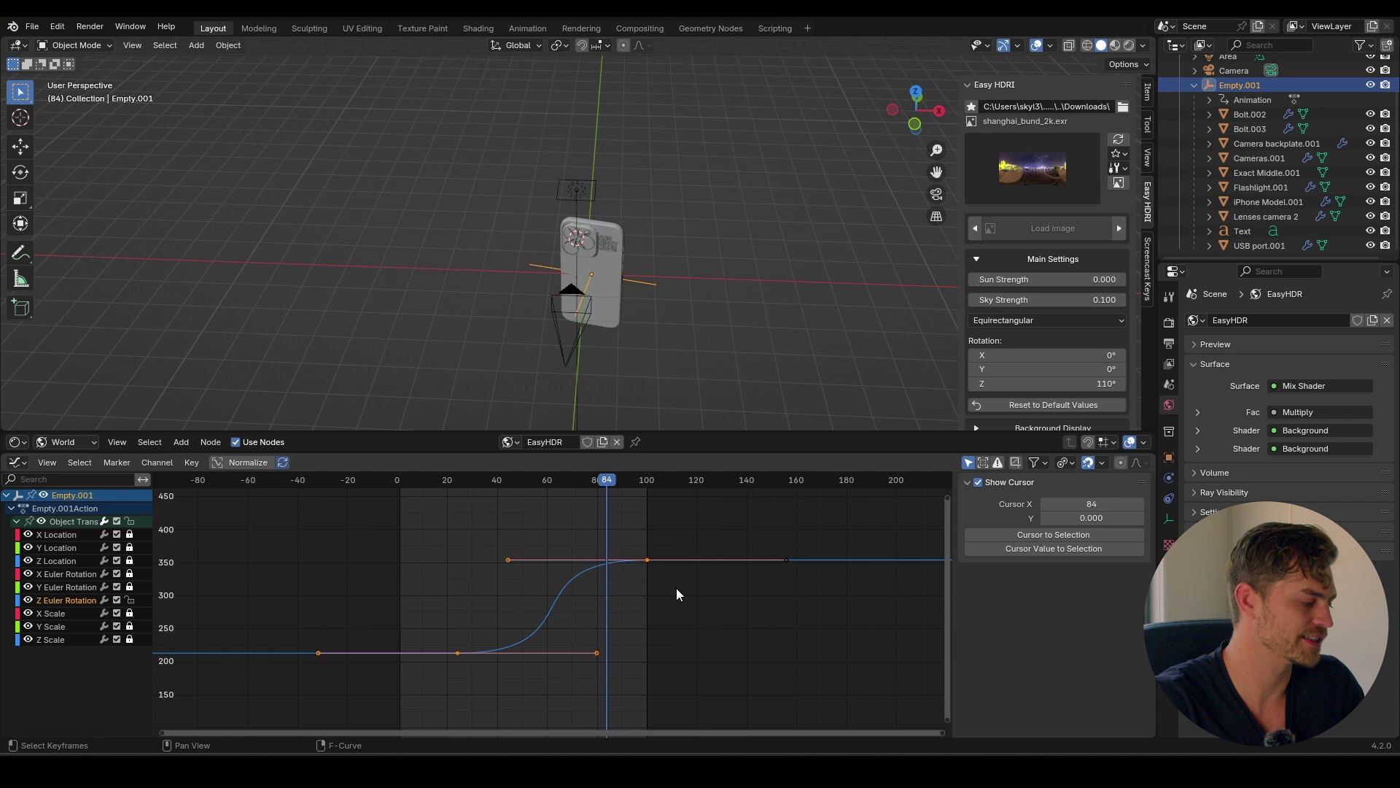
key(s)
key(x)
click(695, 625)
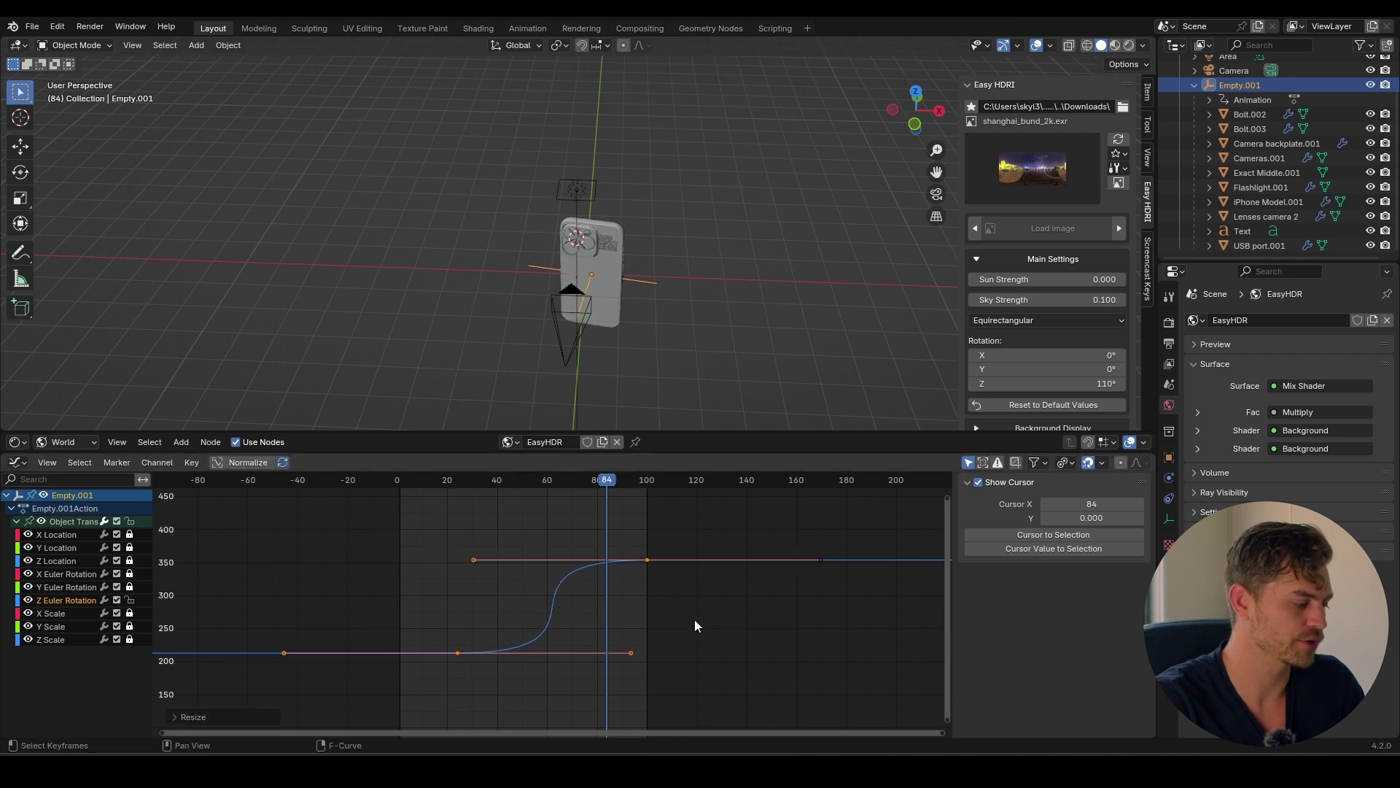
Step: Move the selected rotation handle 30 frames earlier
click(439, 475)
key(space)
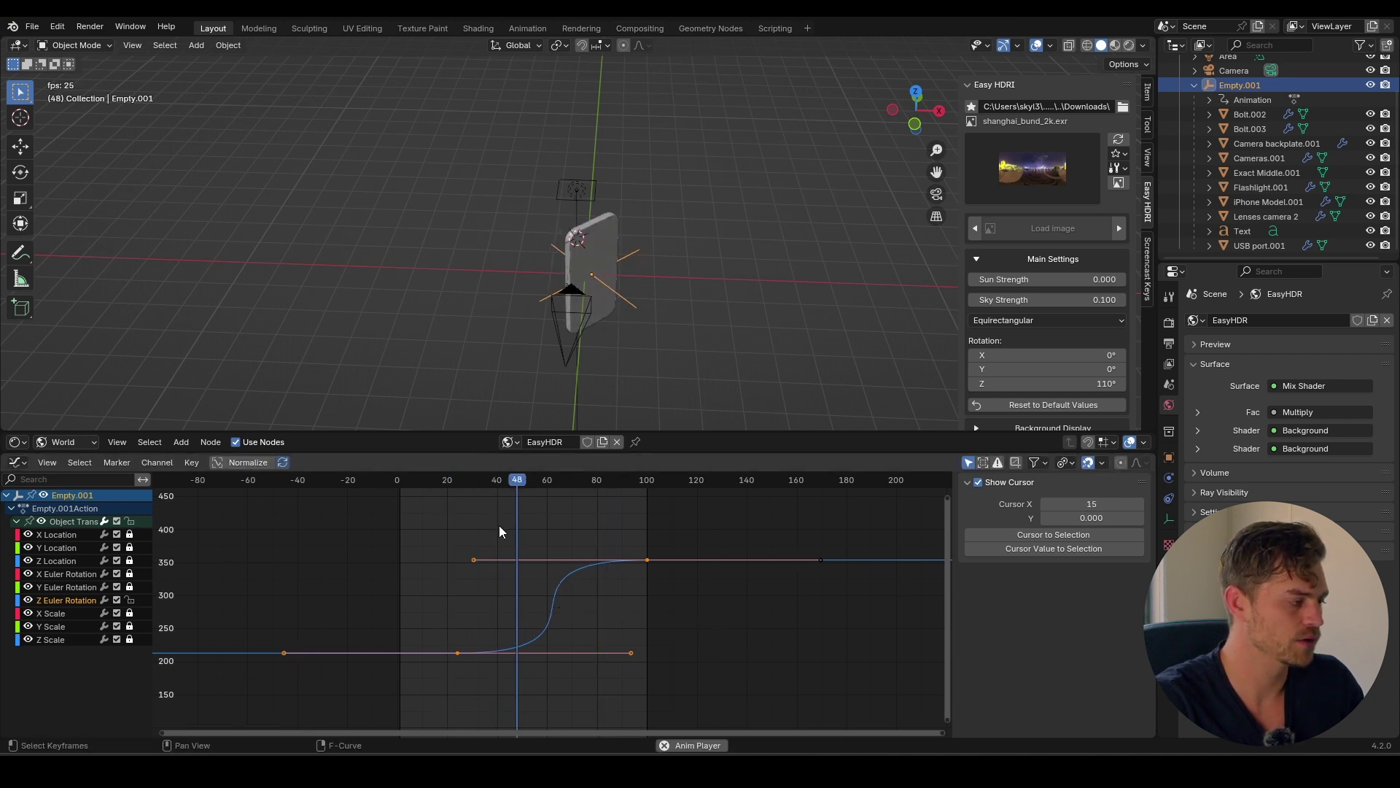
key(space)
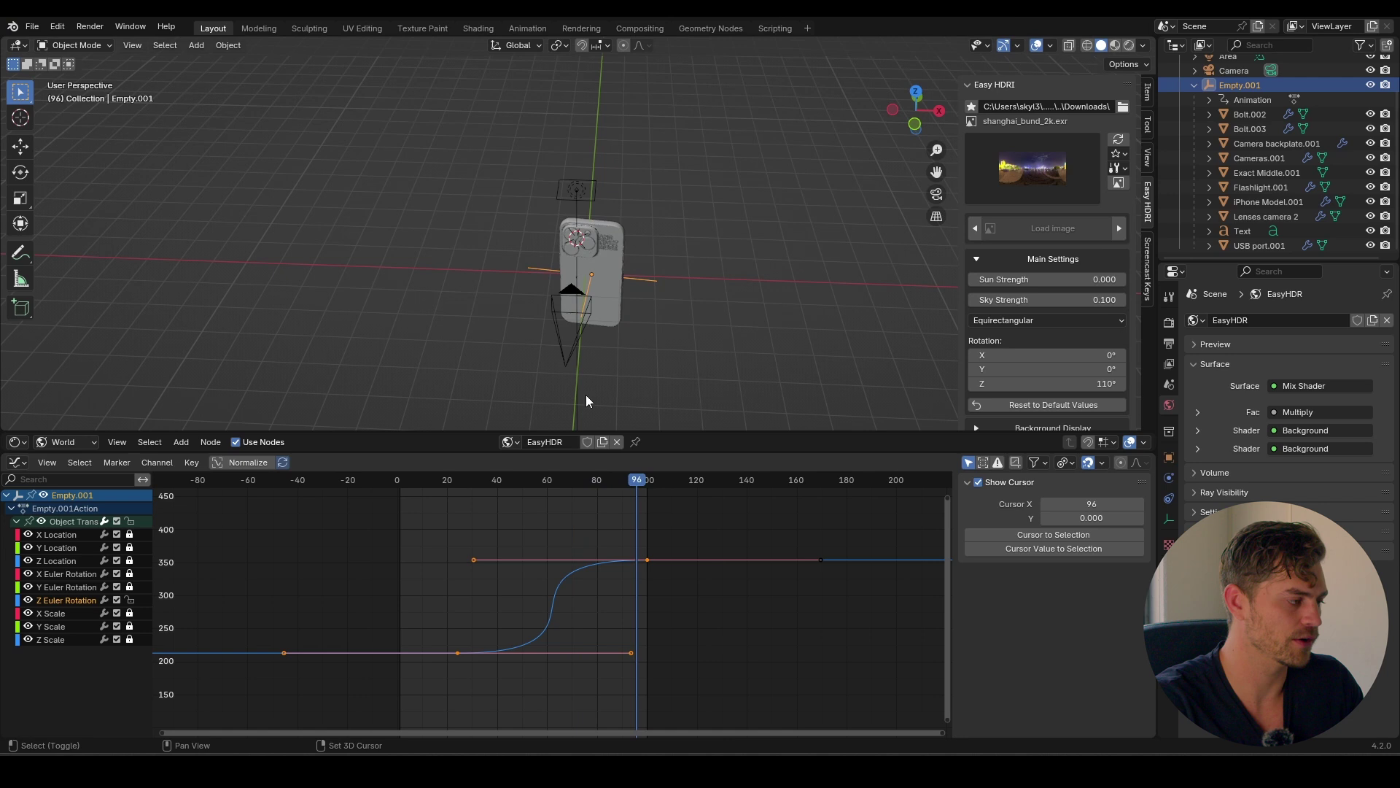
key(g)
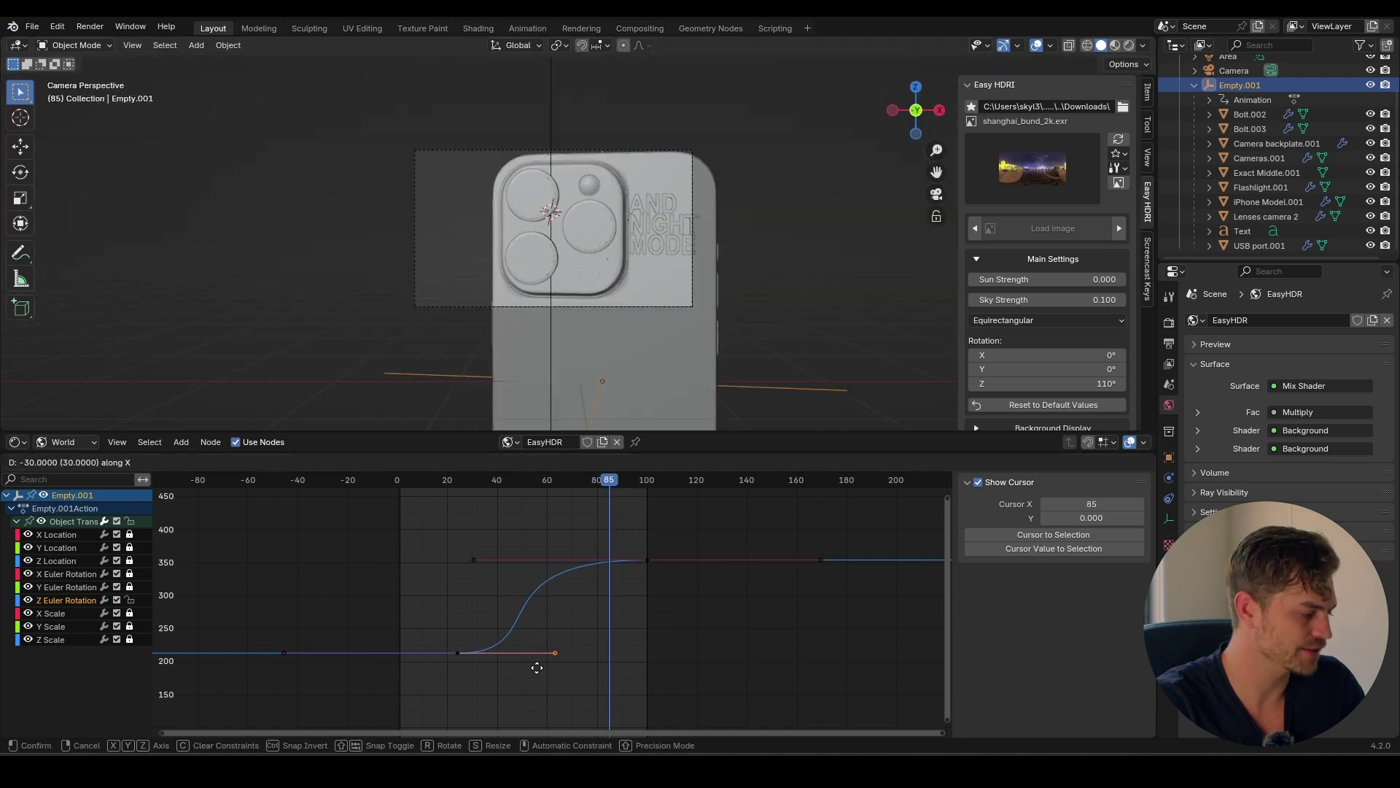
click(537, 668)
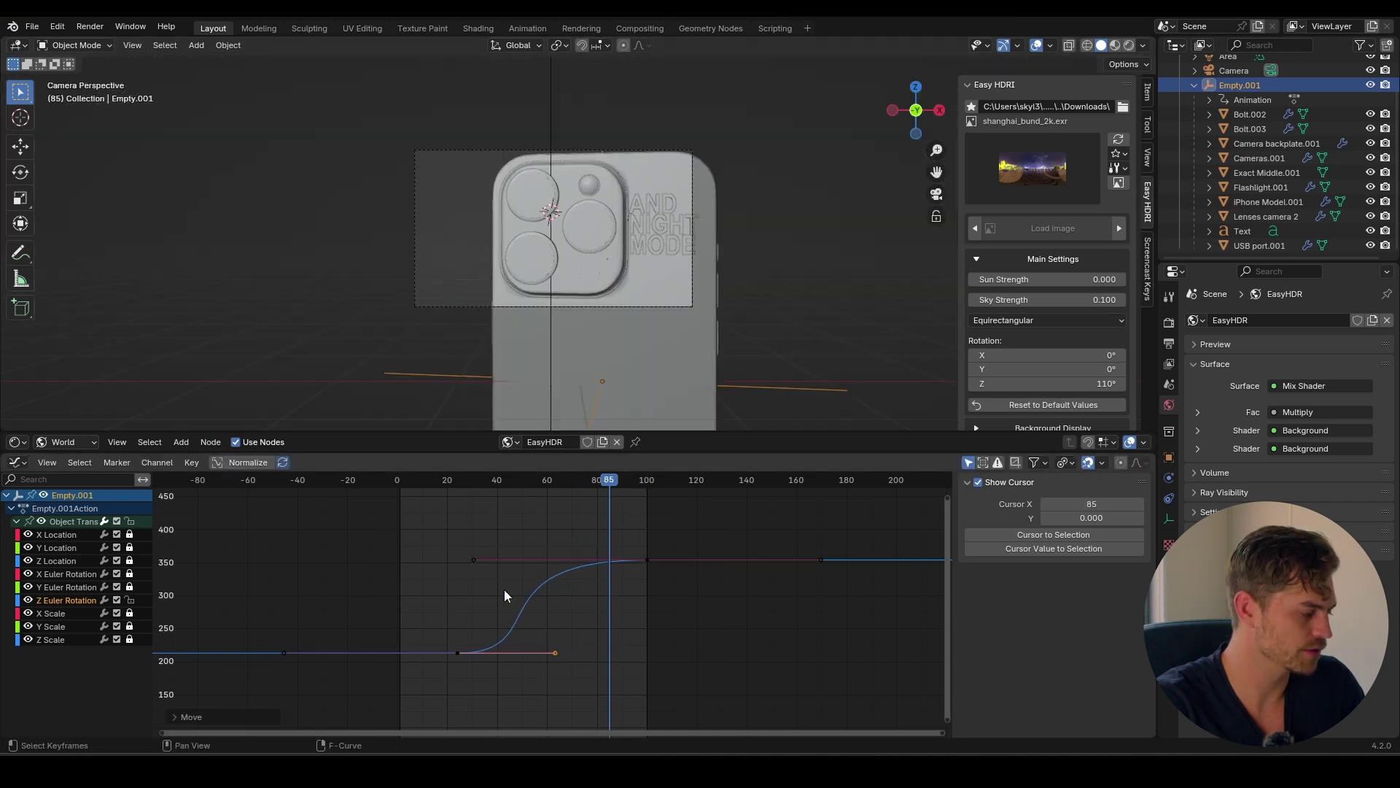
Step: Move the top keyframe's left handle 12 frames earlier
click(436, 479)
key(space)
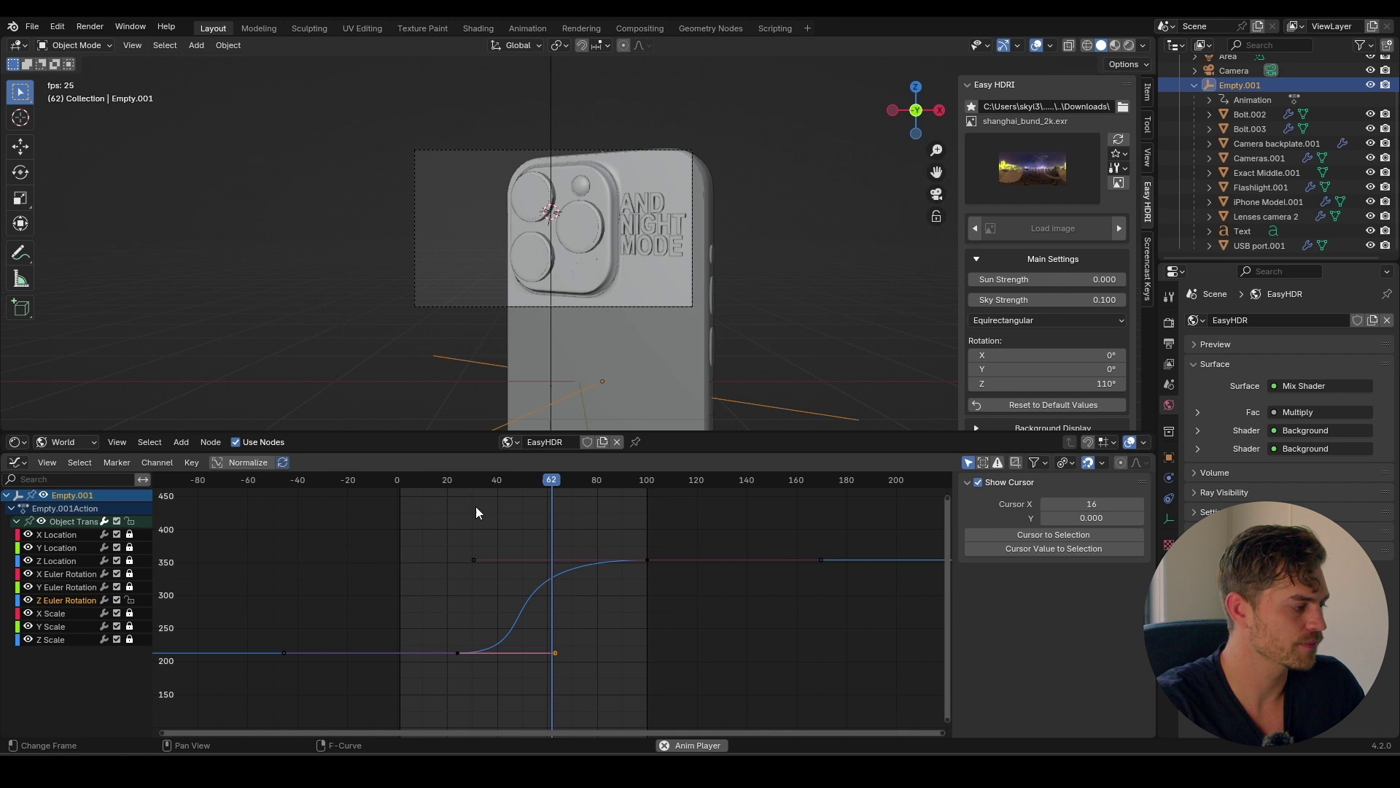
key(space)
drag(452, 557, 451, 558)
key(g)
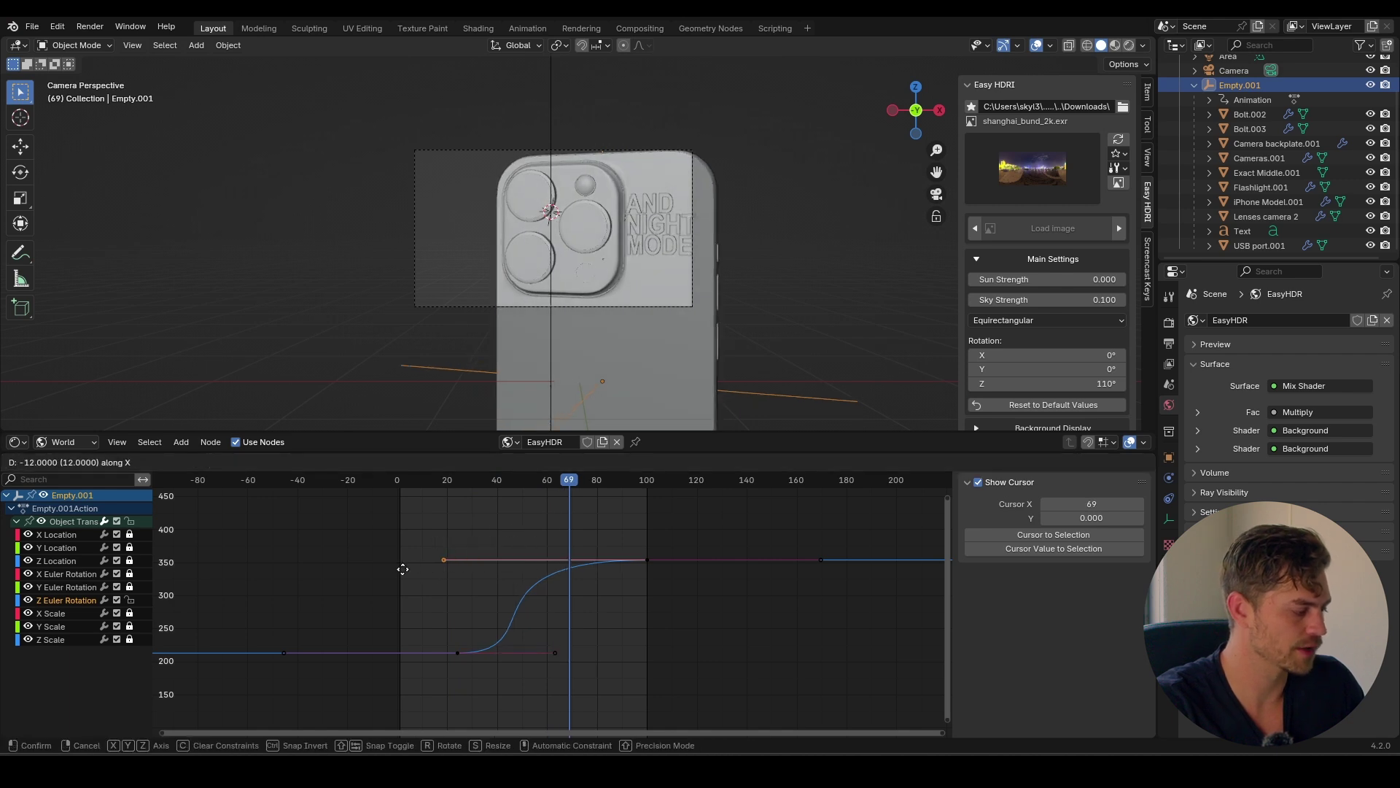
click(398, 573)
Step: Preview the refined rotation, save iPhone Night Mode Shot.blend, and select the camera at frame 20
click(435, 479)
key(space)
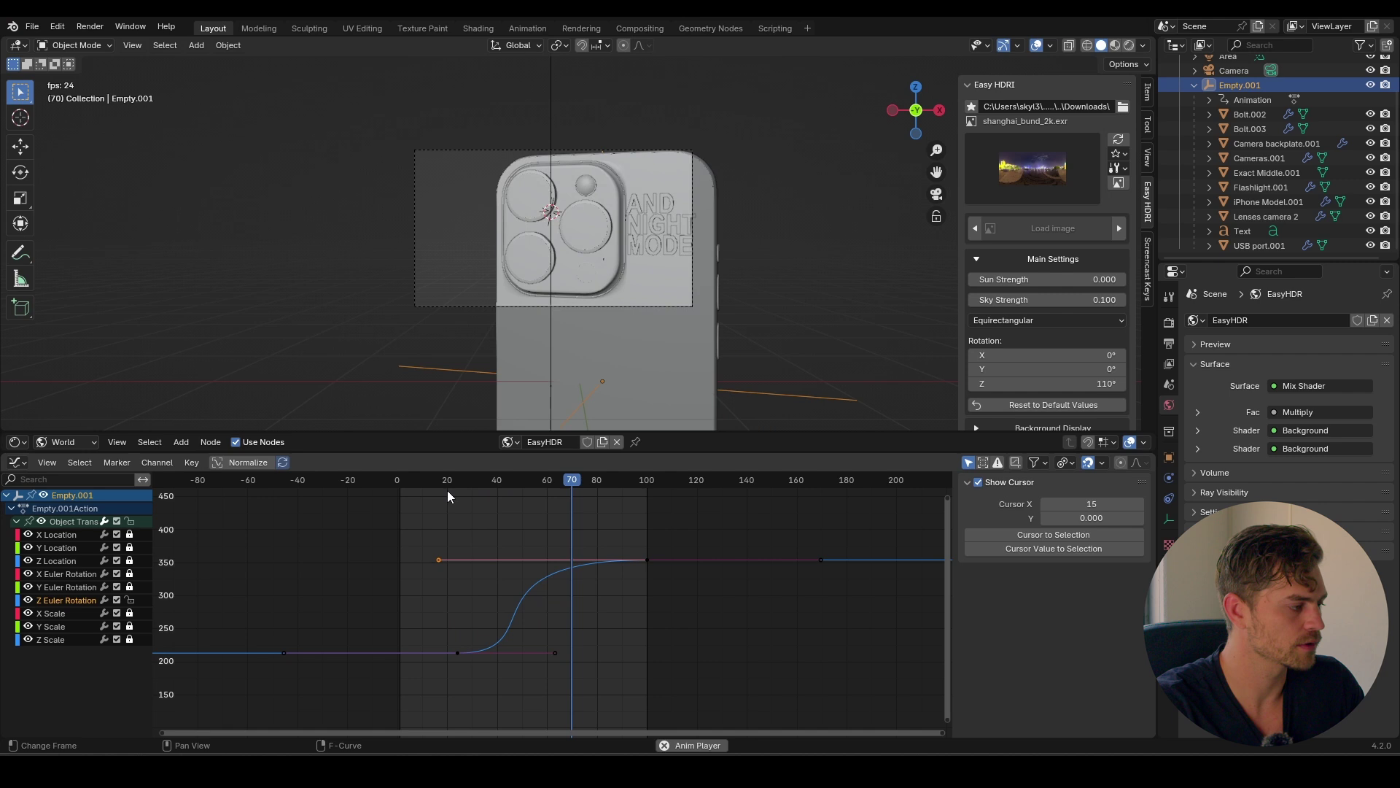
key(space)
key(ctrl+s)
click(602, 150)
drag(484, 480, 448, 494)
Step: Switch the bottom area back to the Timeline and review the reveal up to frame 80
click(16, 442)
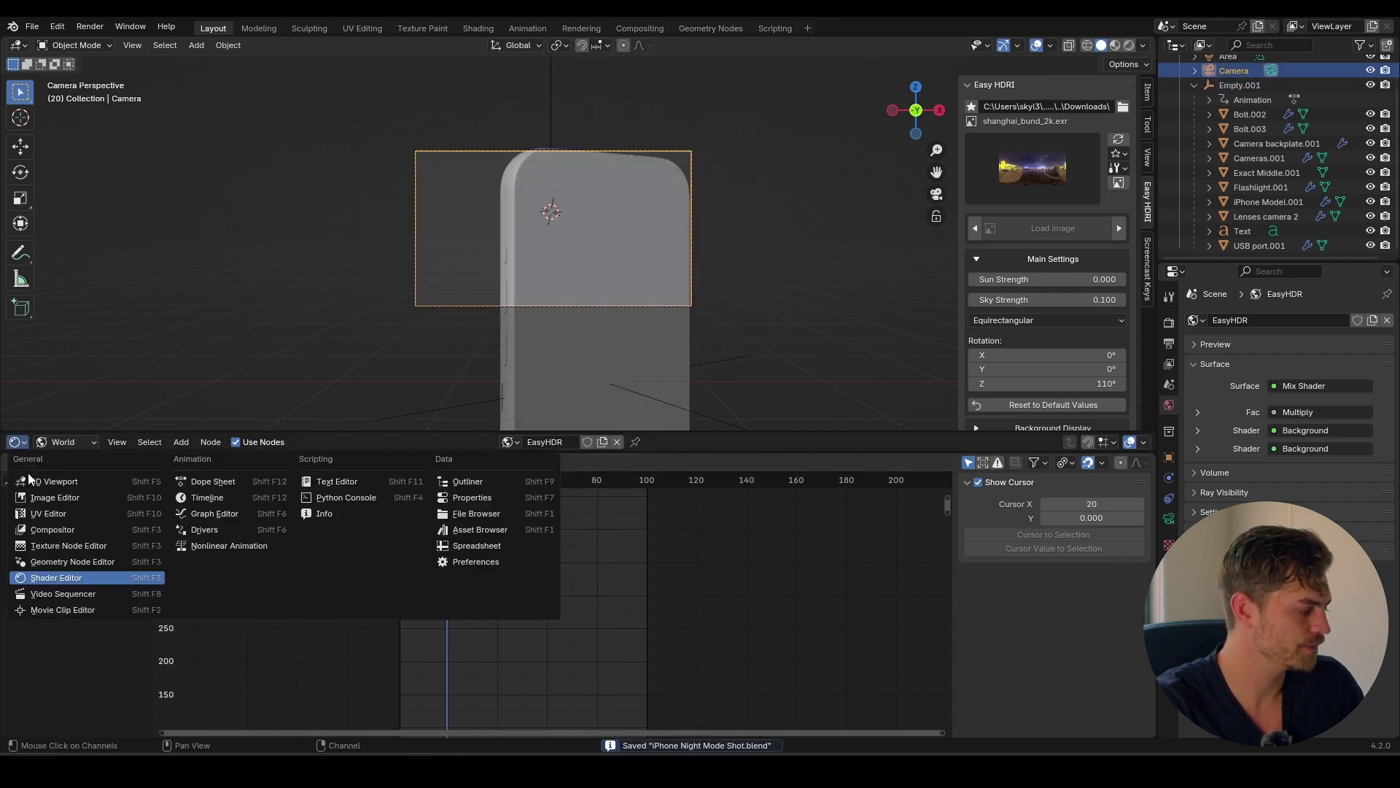
click(213, 513)
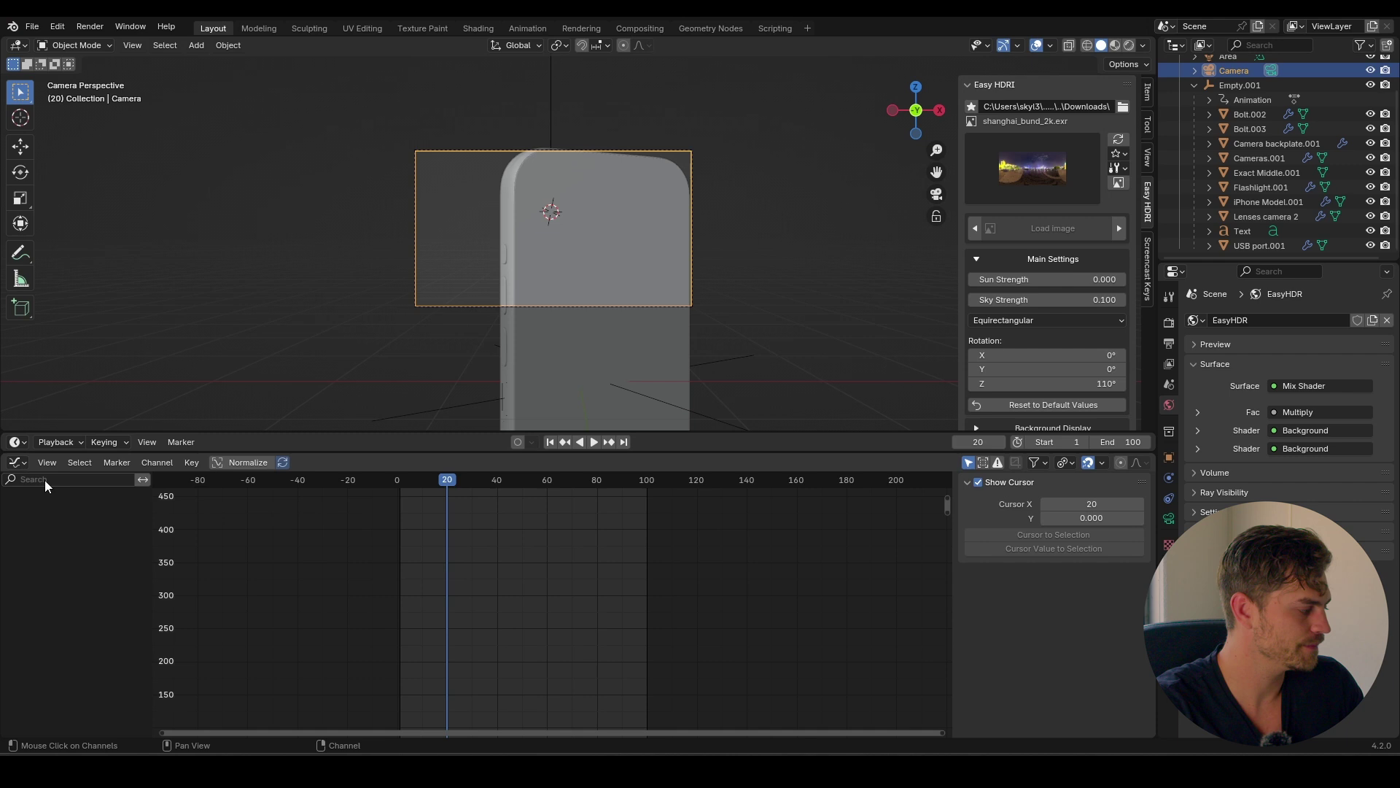
drag(388, 483, 418, 493)
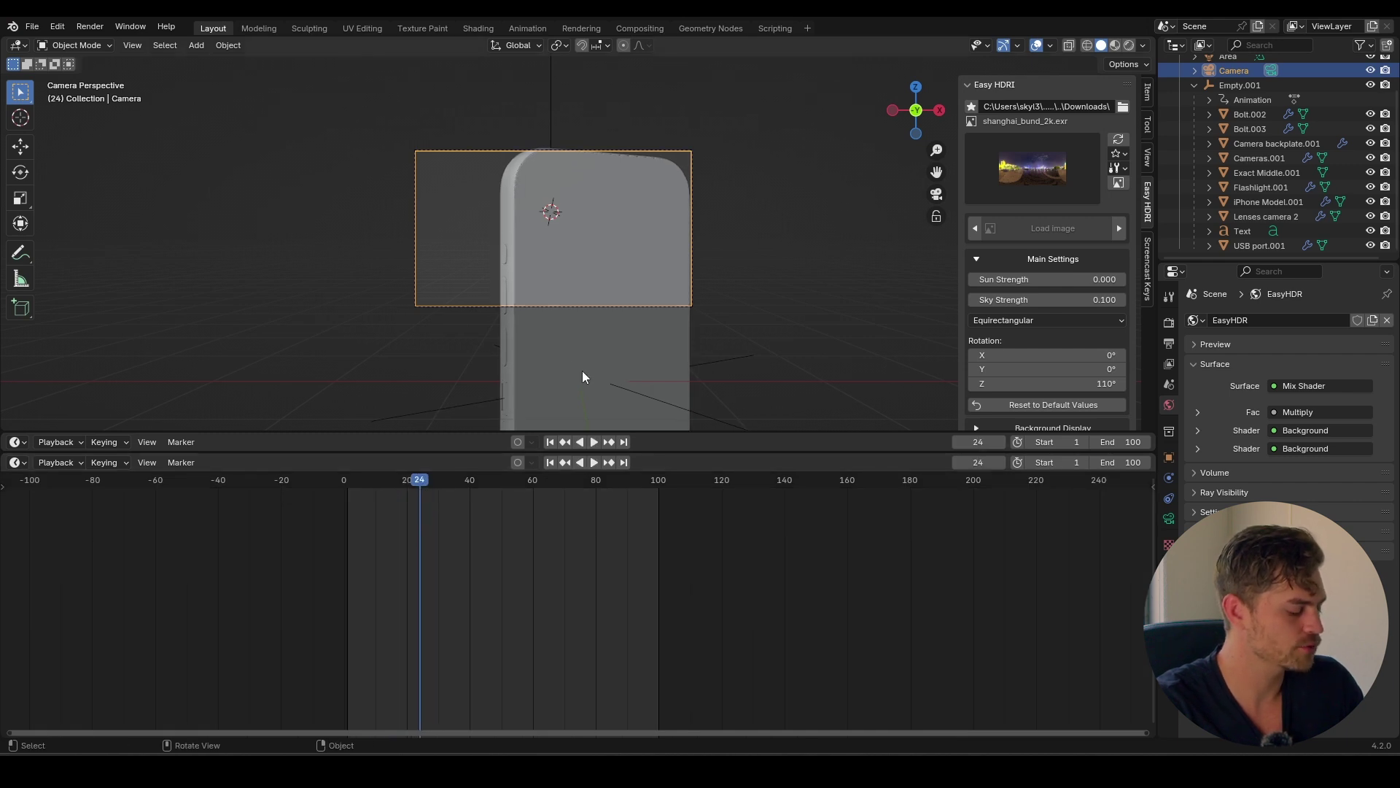
key(space)
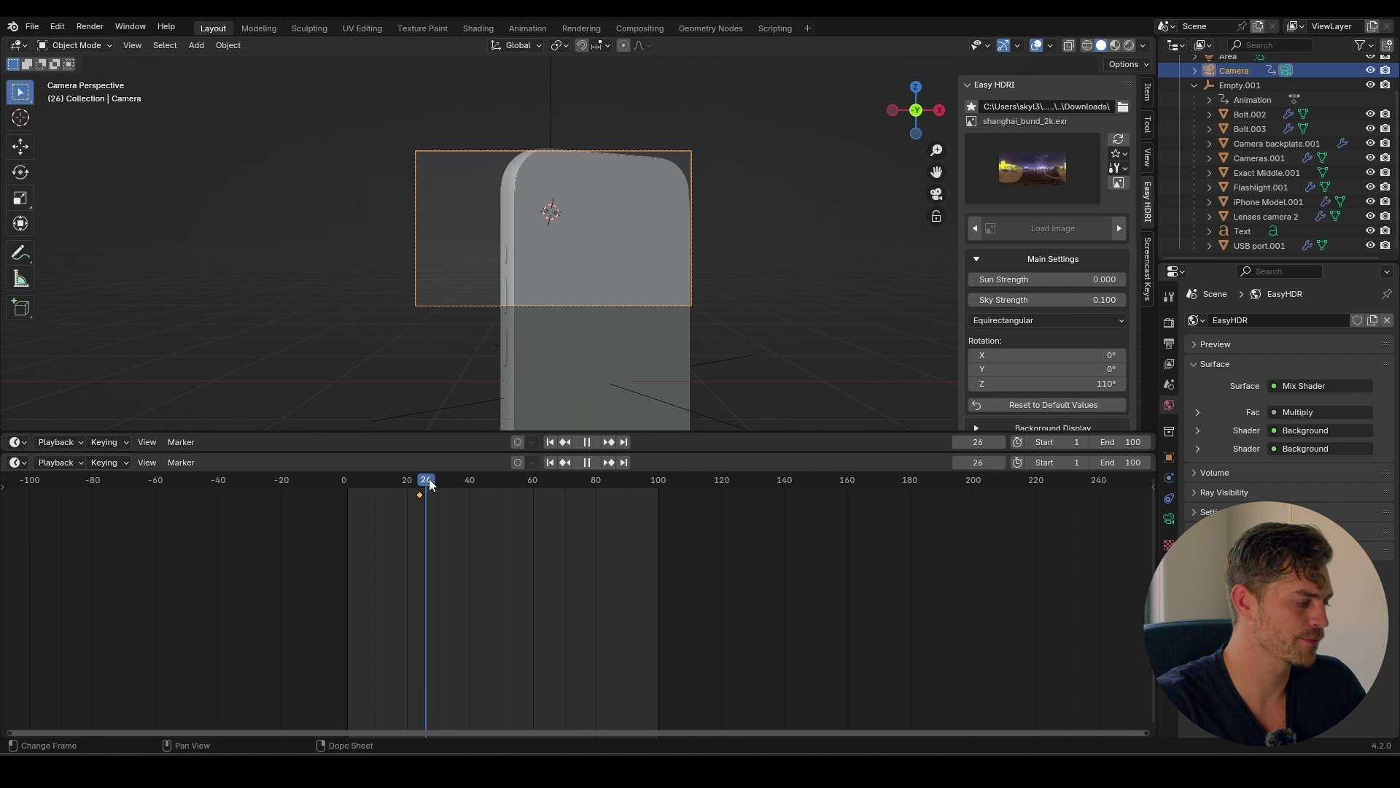
drag(539, 496, 606, 514)
key(space)
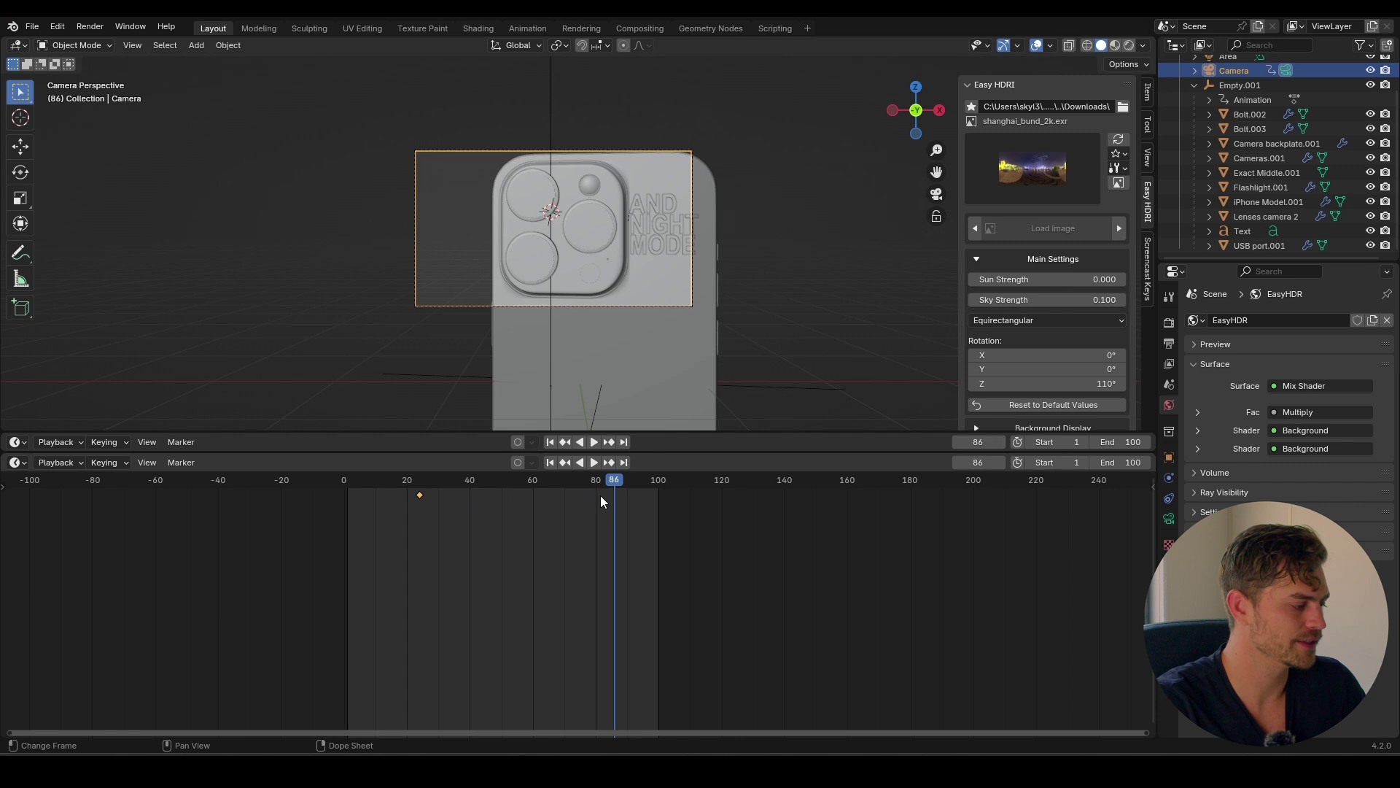
mouse_move(601, 496)
mouse_down()
mouse_move(631, 483)
mouse_move(597, 489)
mouse_up()
Step: Slide the camera along X and keyframe its position at frame 80
key(g)
key(x)
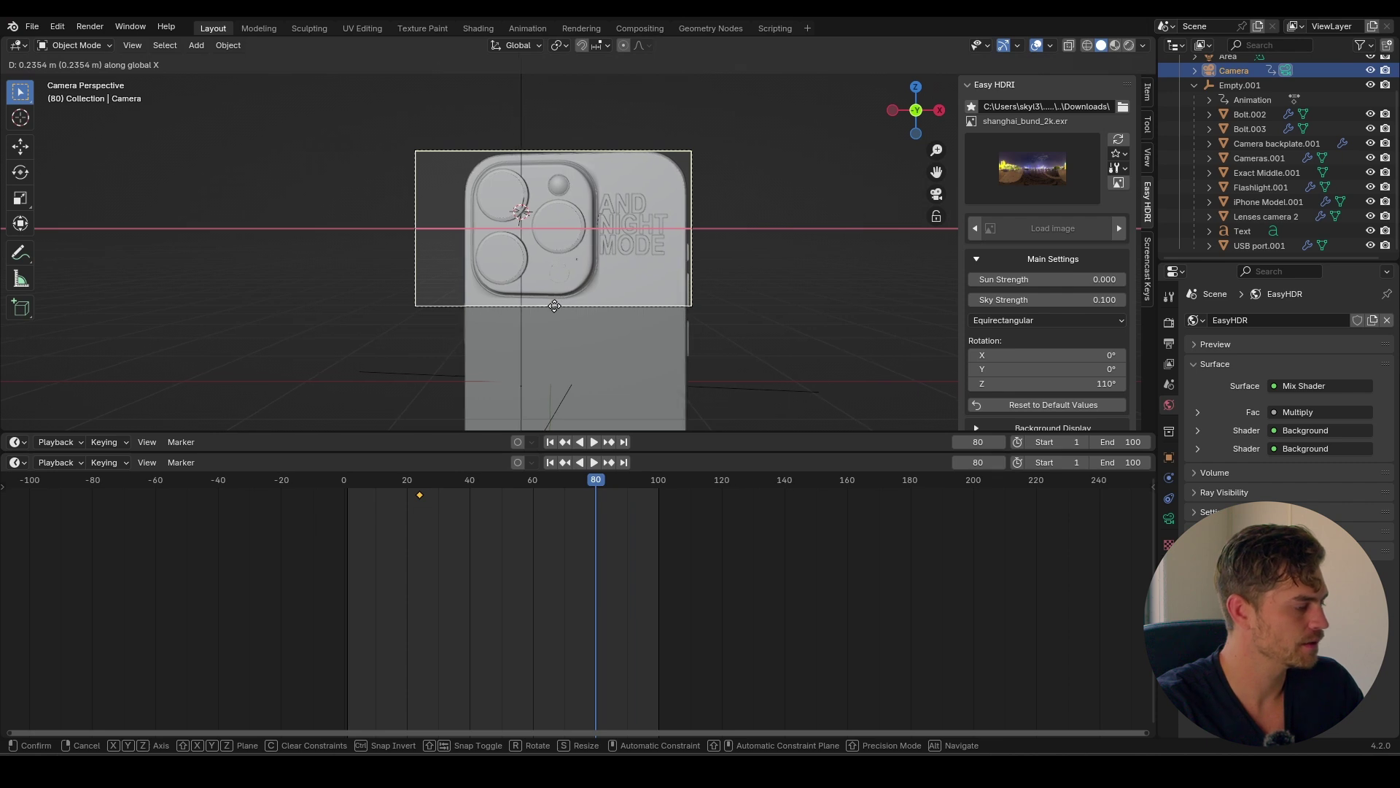
click(554, 305)
key(i)
Step: Play the camera slide back from the early frames to check it
click(418, 490)
key(space)
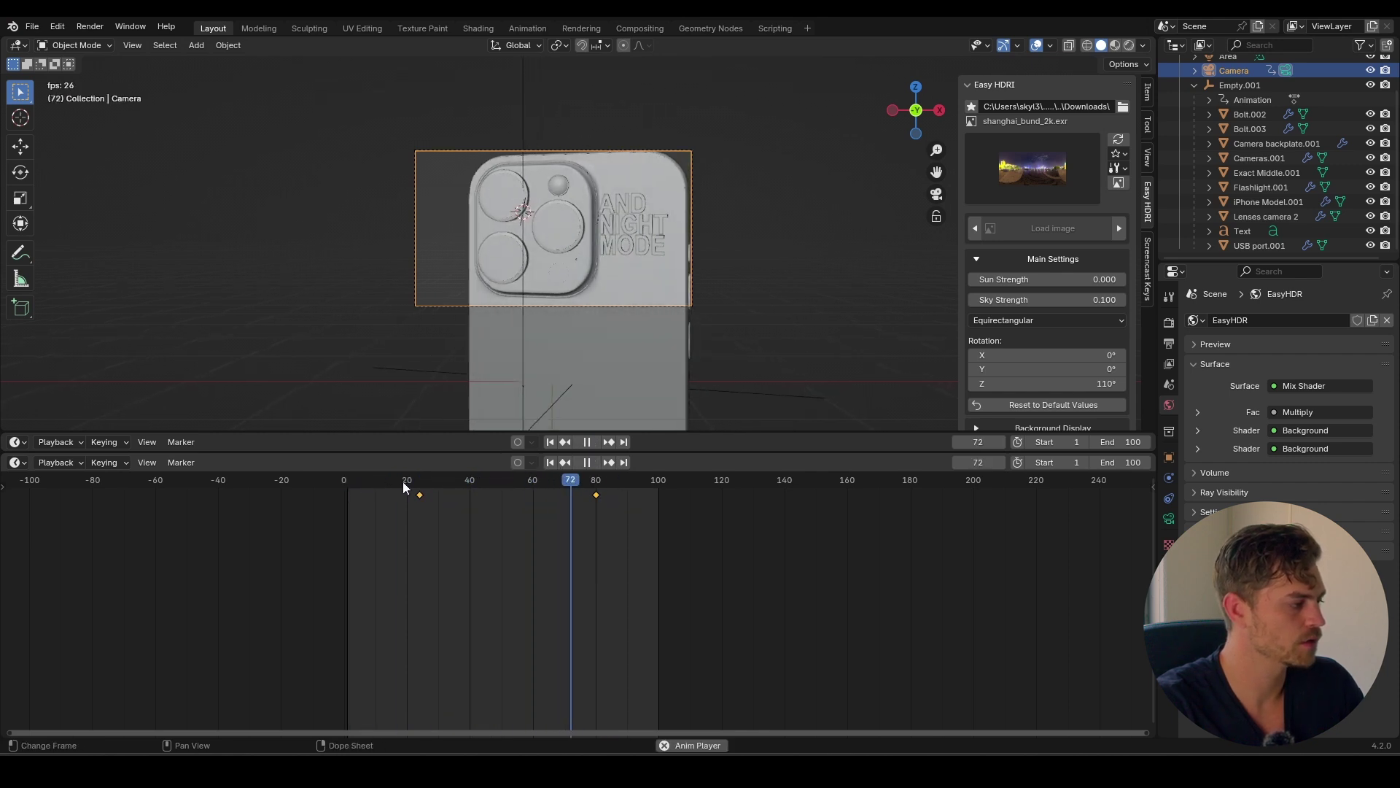
key(space)
click(560, 480)
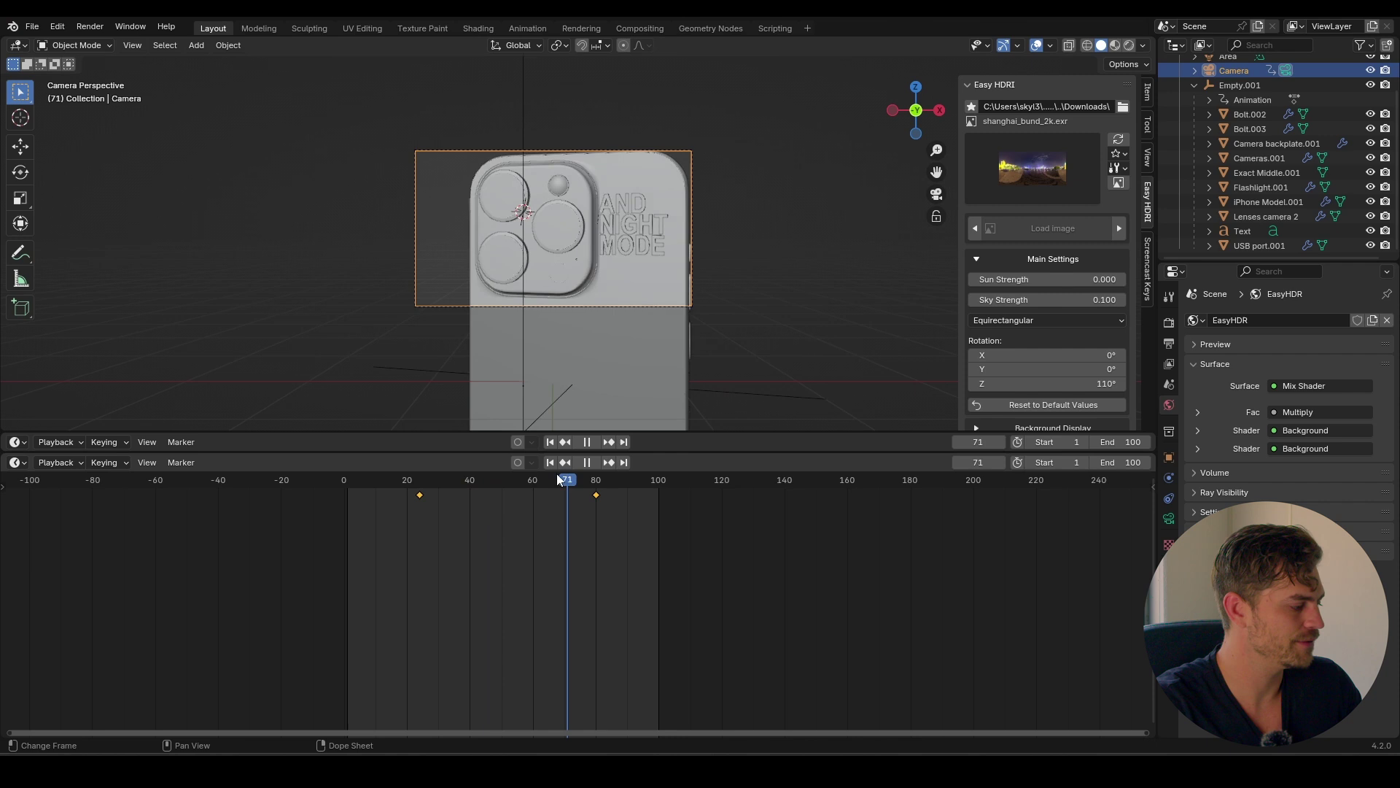
click(423, 480)
key(space)
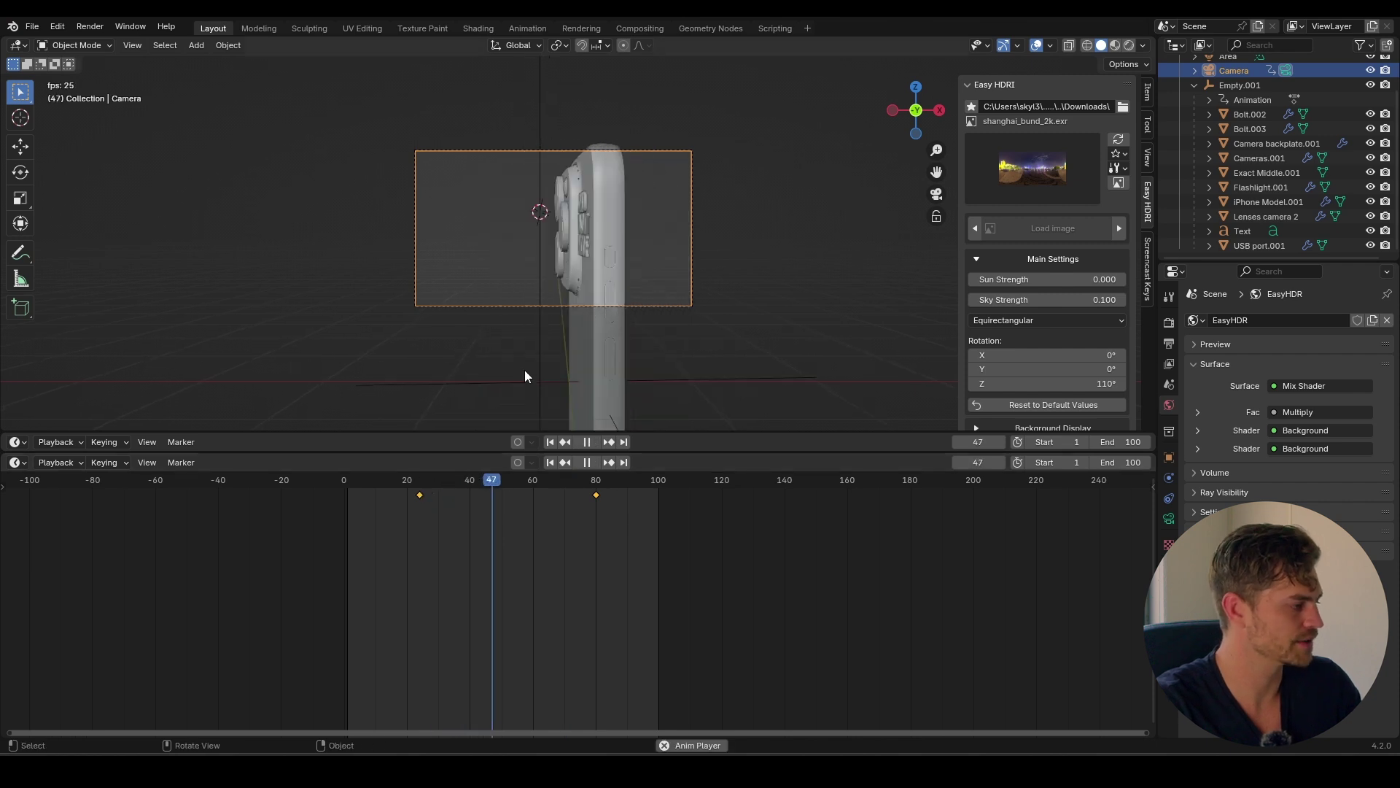
Step: Stop playback, look through the camera, and save the file
key(Home)
key(space)
key(ctrl+s)
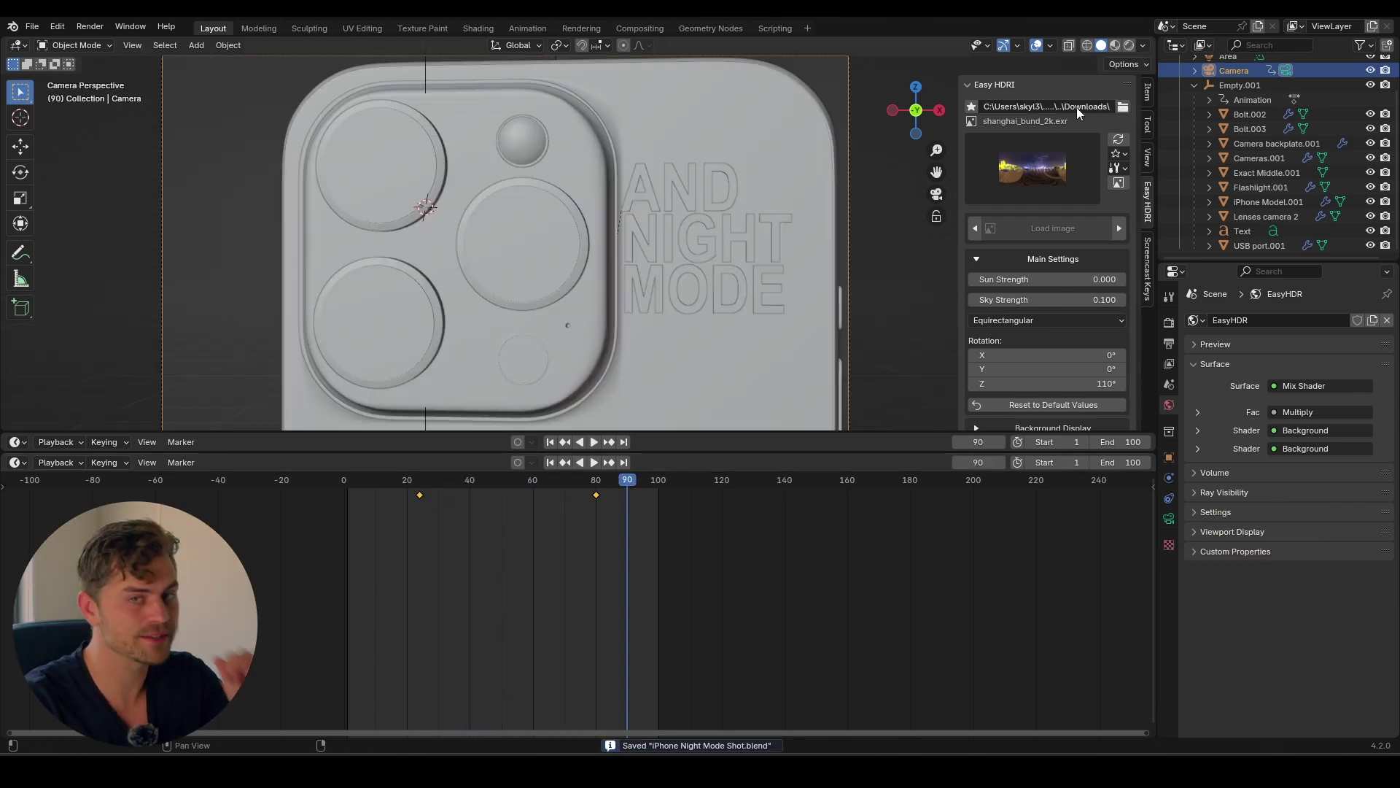
Step: Enable Motion Blur in Render Properties and switch the viewport to Rendered shading
scroll(727, 142, down, 3)
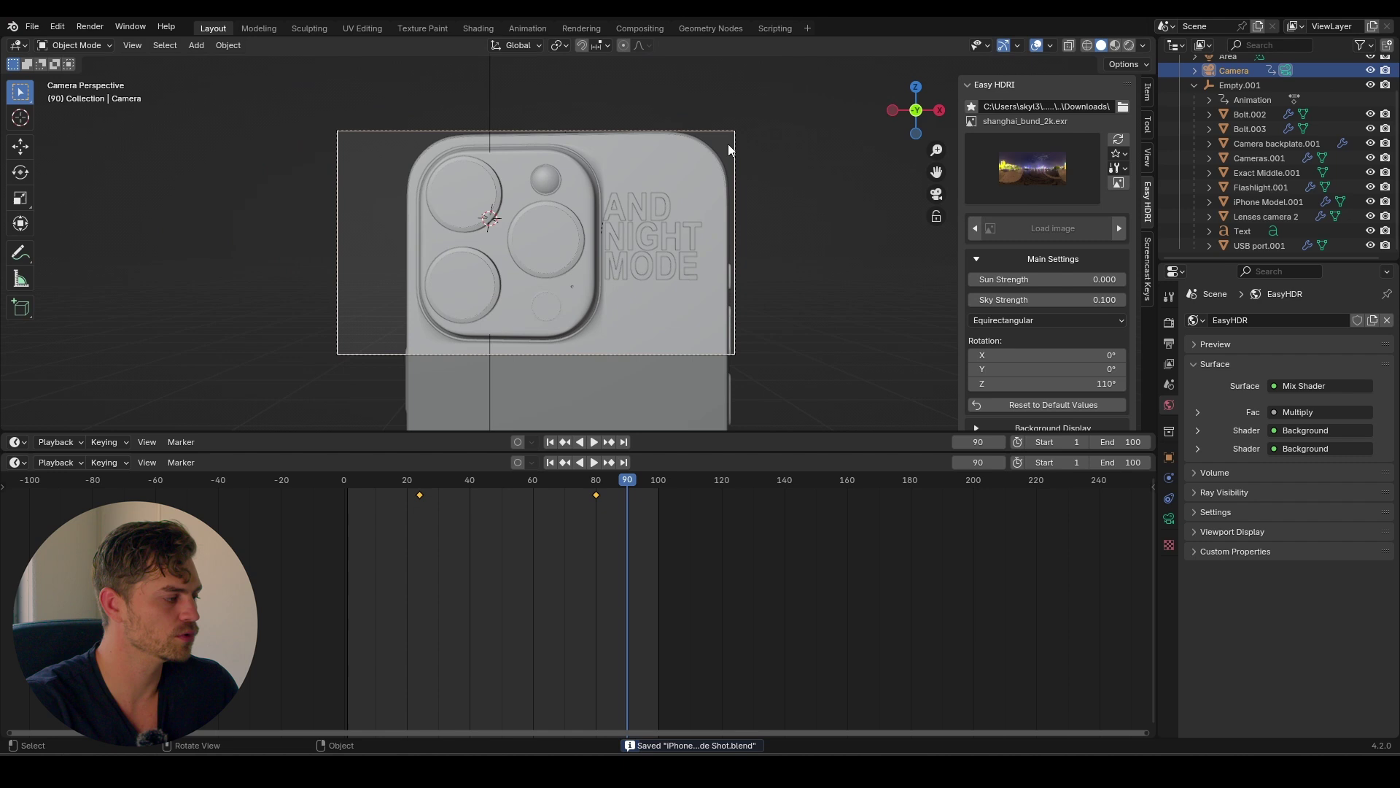
click(728, 144)
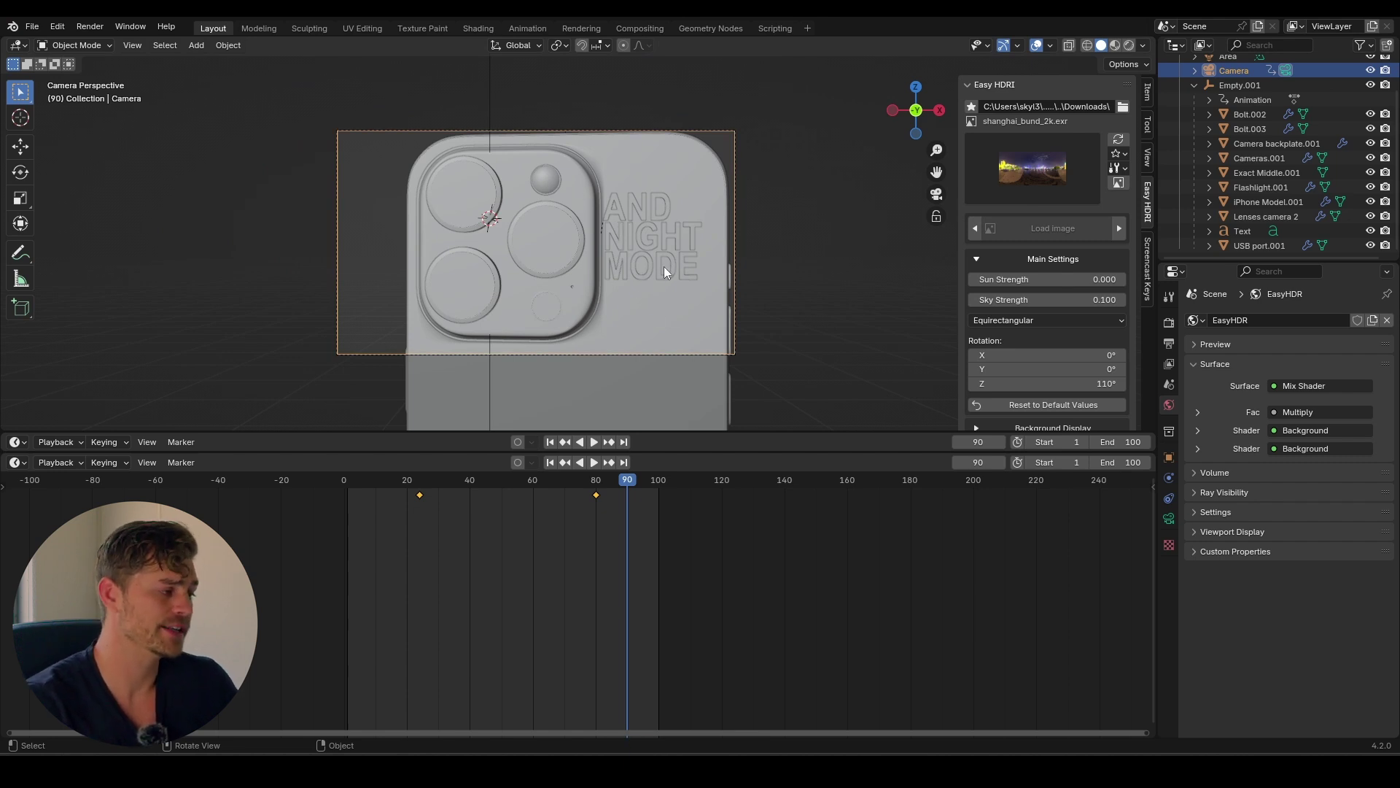
click(1169, 323)
scroll(1258, 578, down, 5)
click(1205, 610)
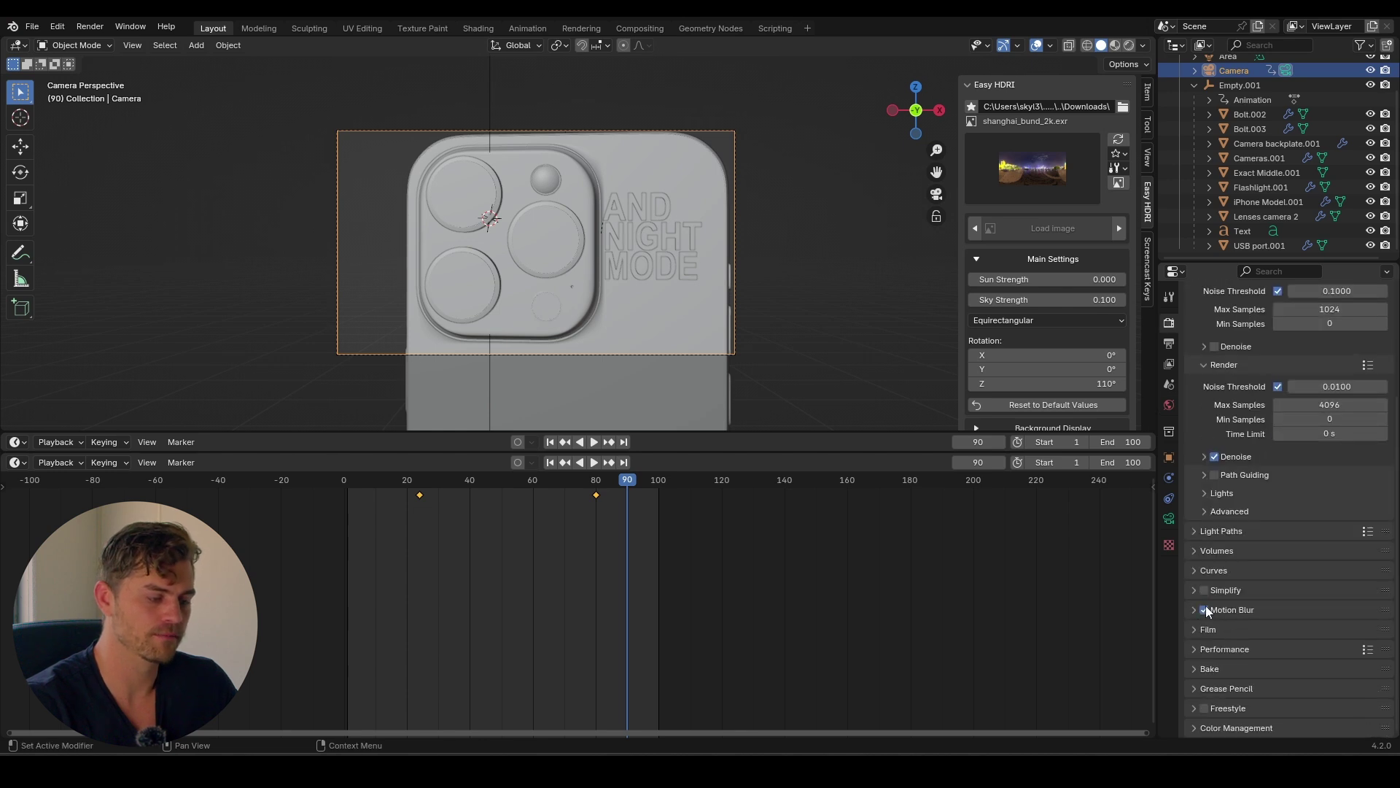
click(667, 159)
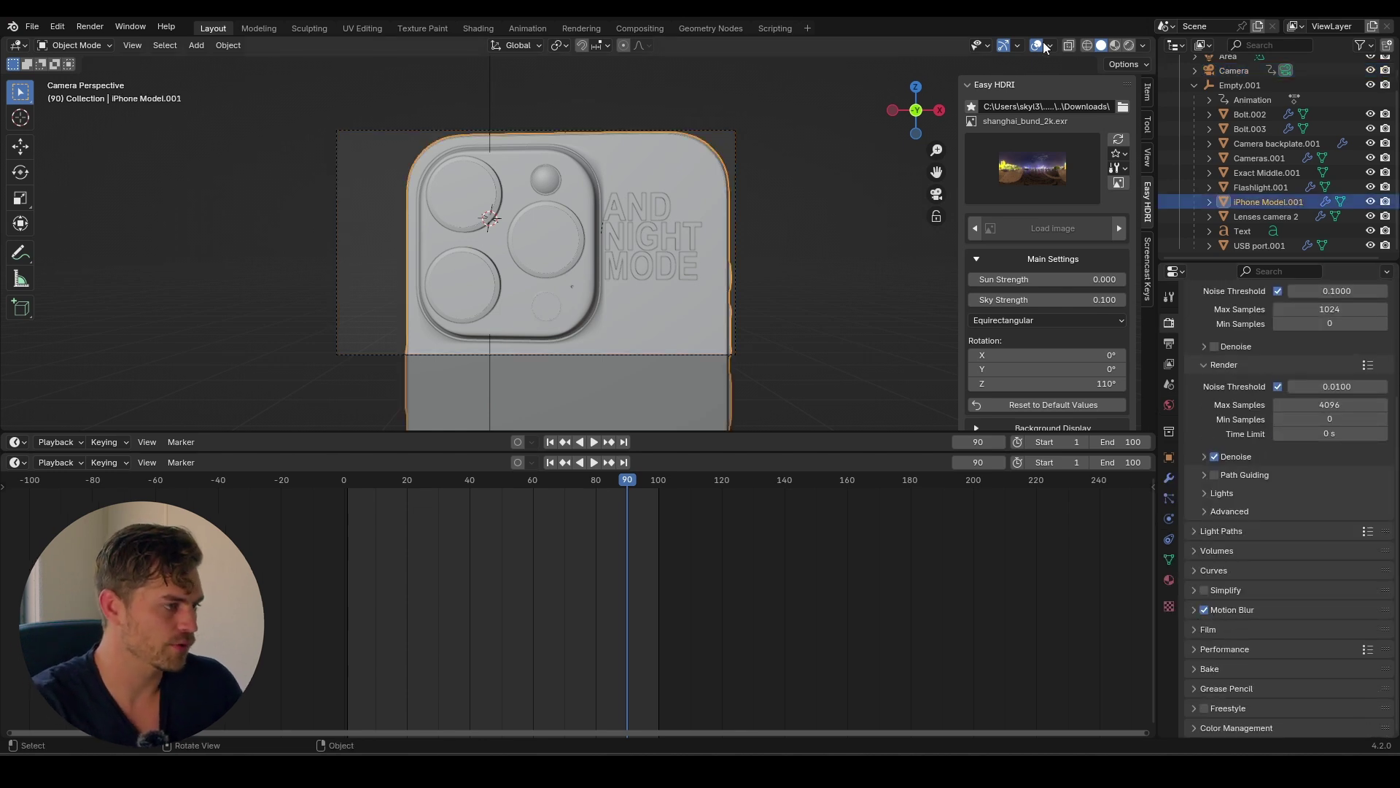
click(1128, 46)
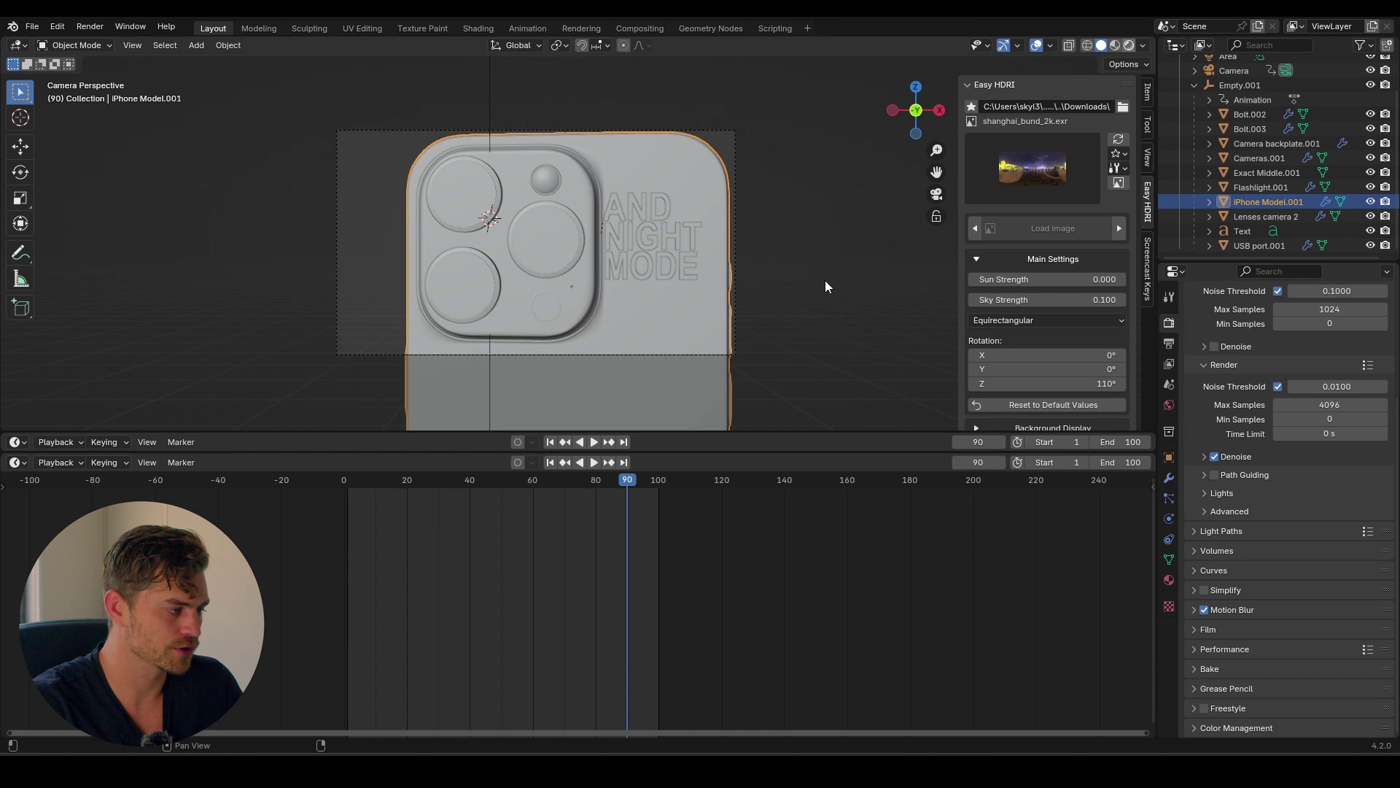
Step: Turn on Depth of Field in the camera's properties
click(647, 131)
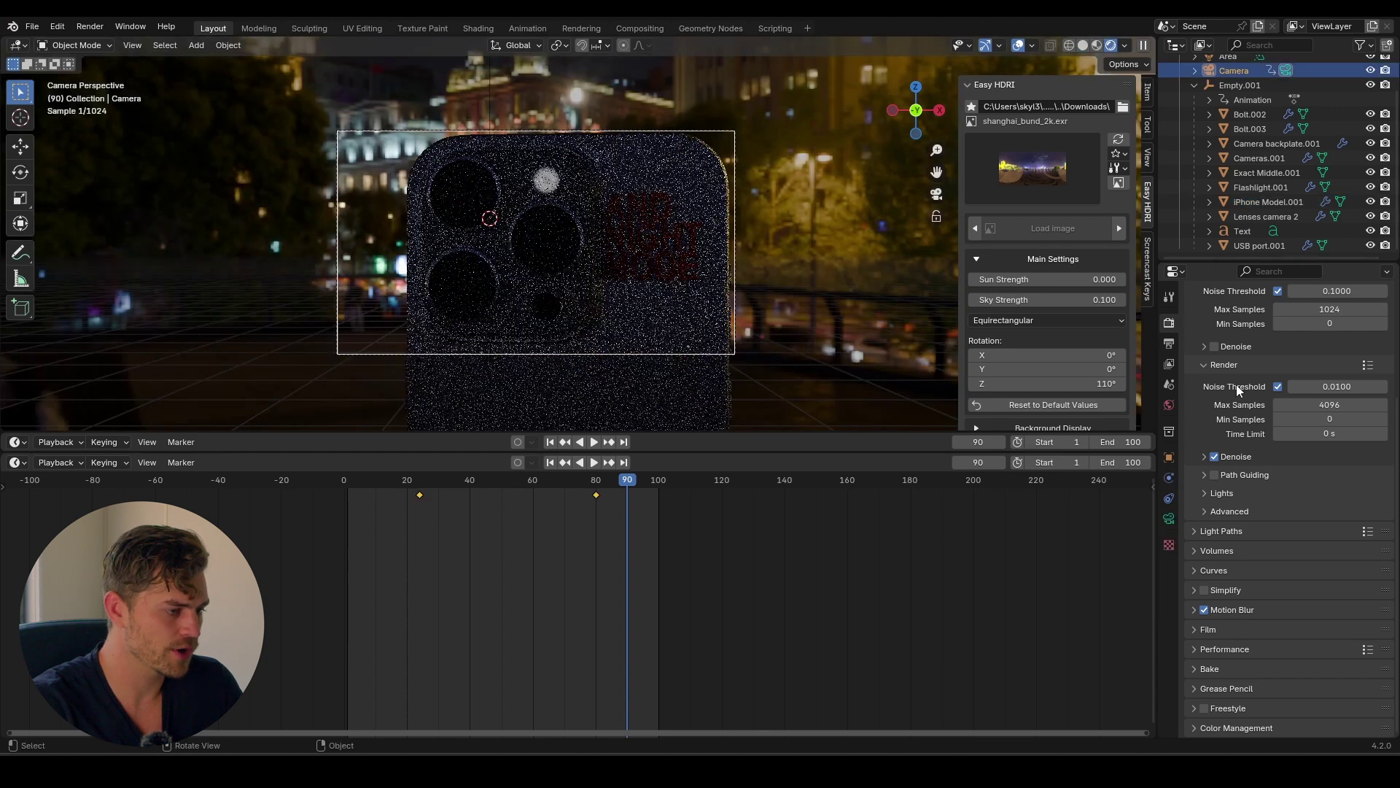
click(1169, 518)
scroll(1227, 519, up, 1)
click(1206, 583)
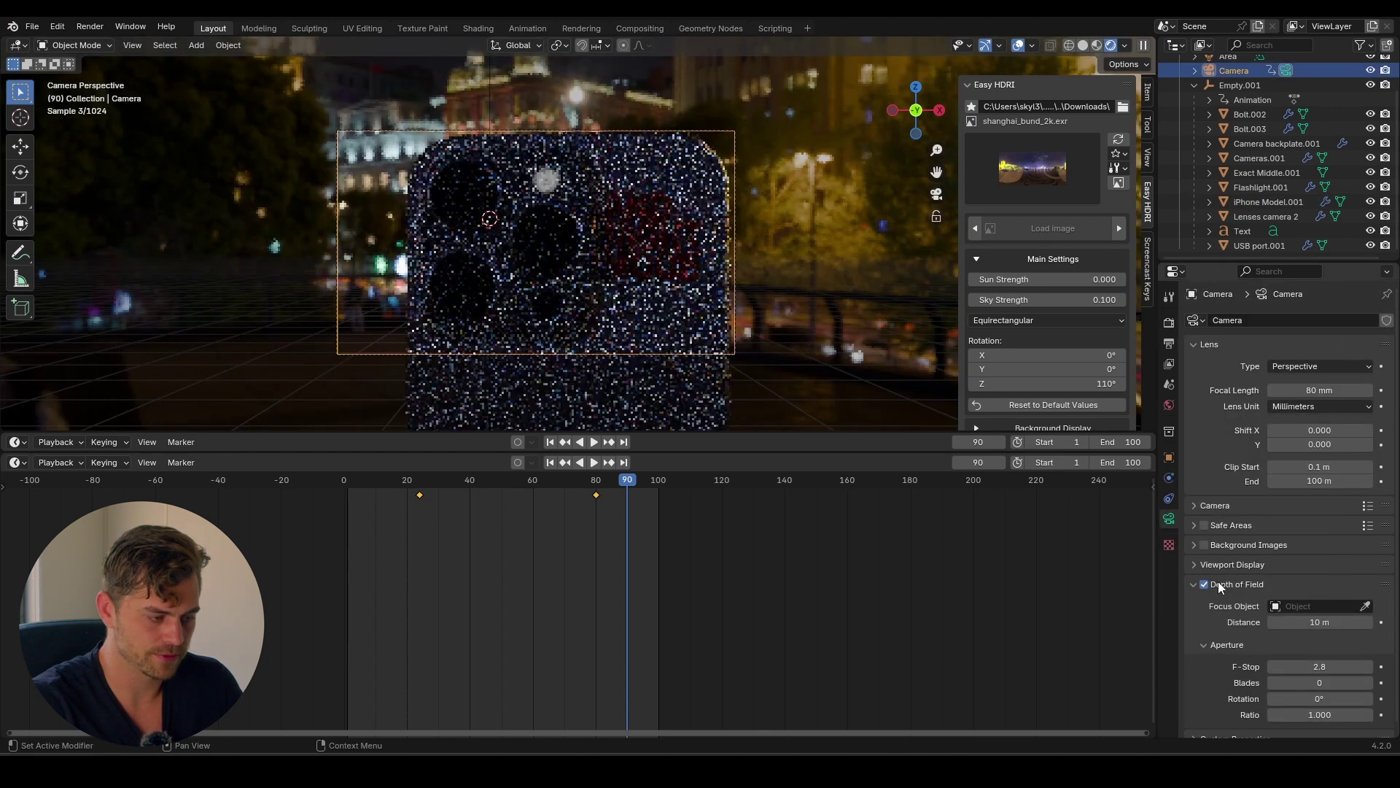
Step: Add an Arrows empty at the phone and scale it up
key(shift+a)
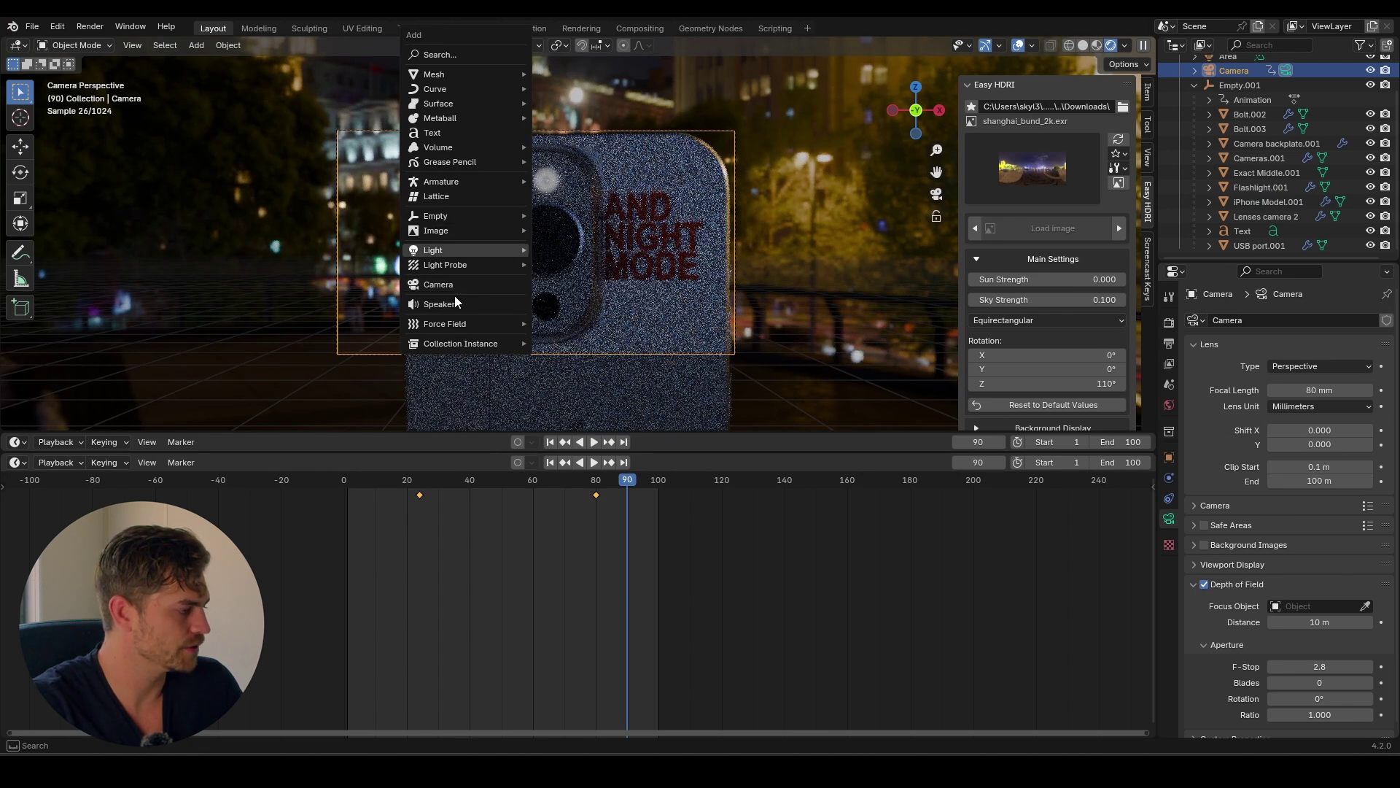
mouse_move(452, 217)
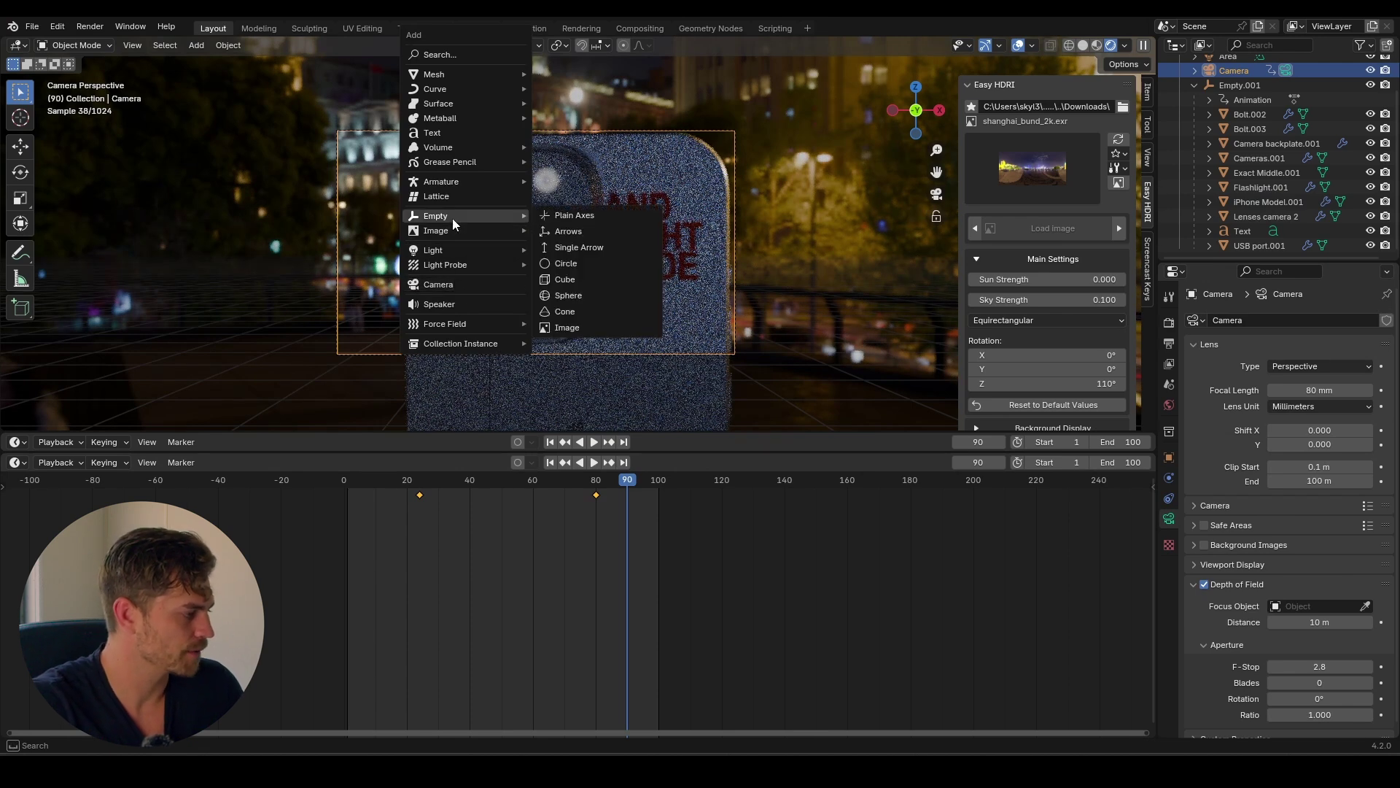
click(574, 235)
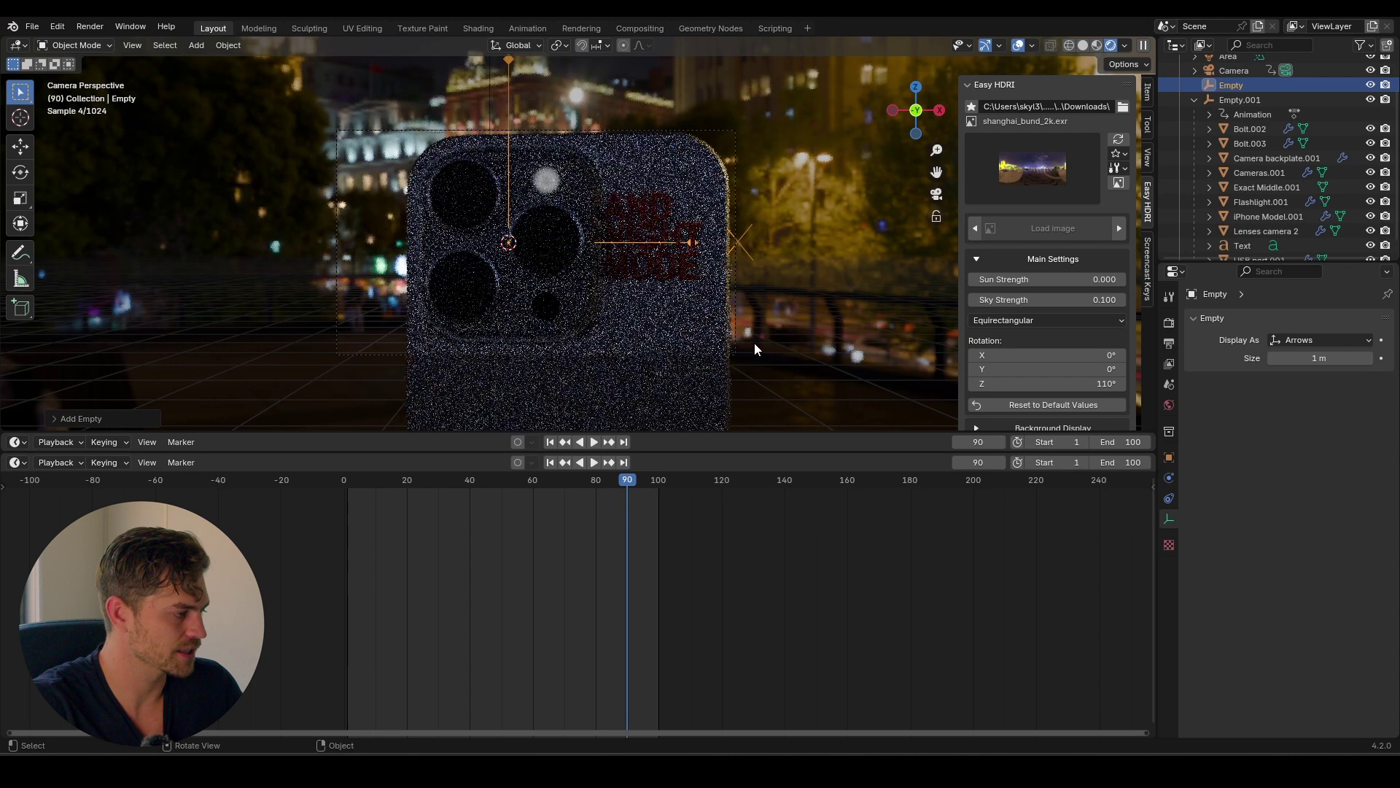
middle_drag(754, 343, 533, 239)
scroll(532, 240, down, 4)
key(s)
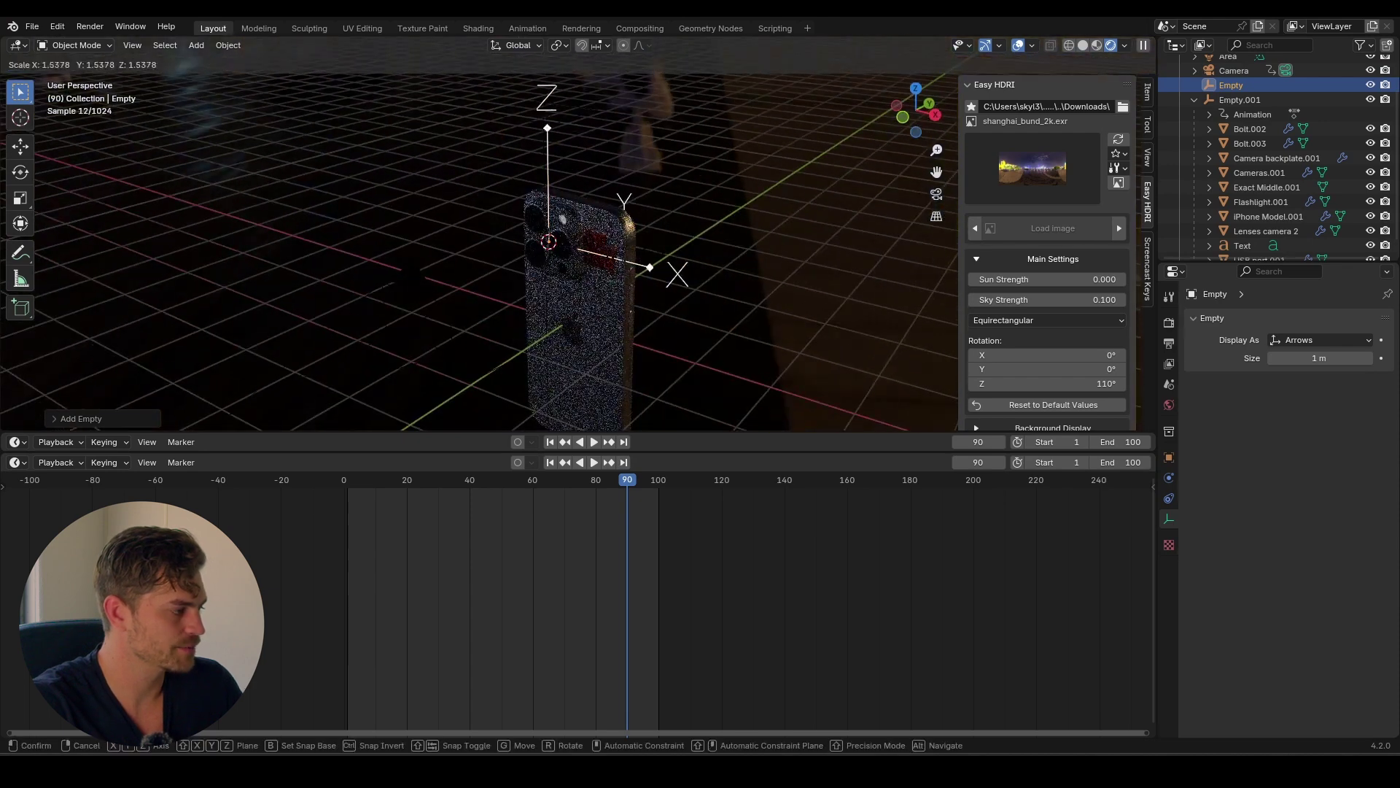
click(580, 213)
Step: Make the empty the camera's focus object and return to the camera view
click(428, 290)
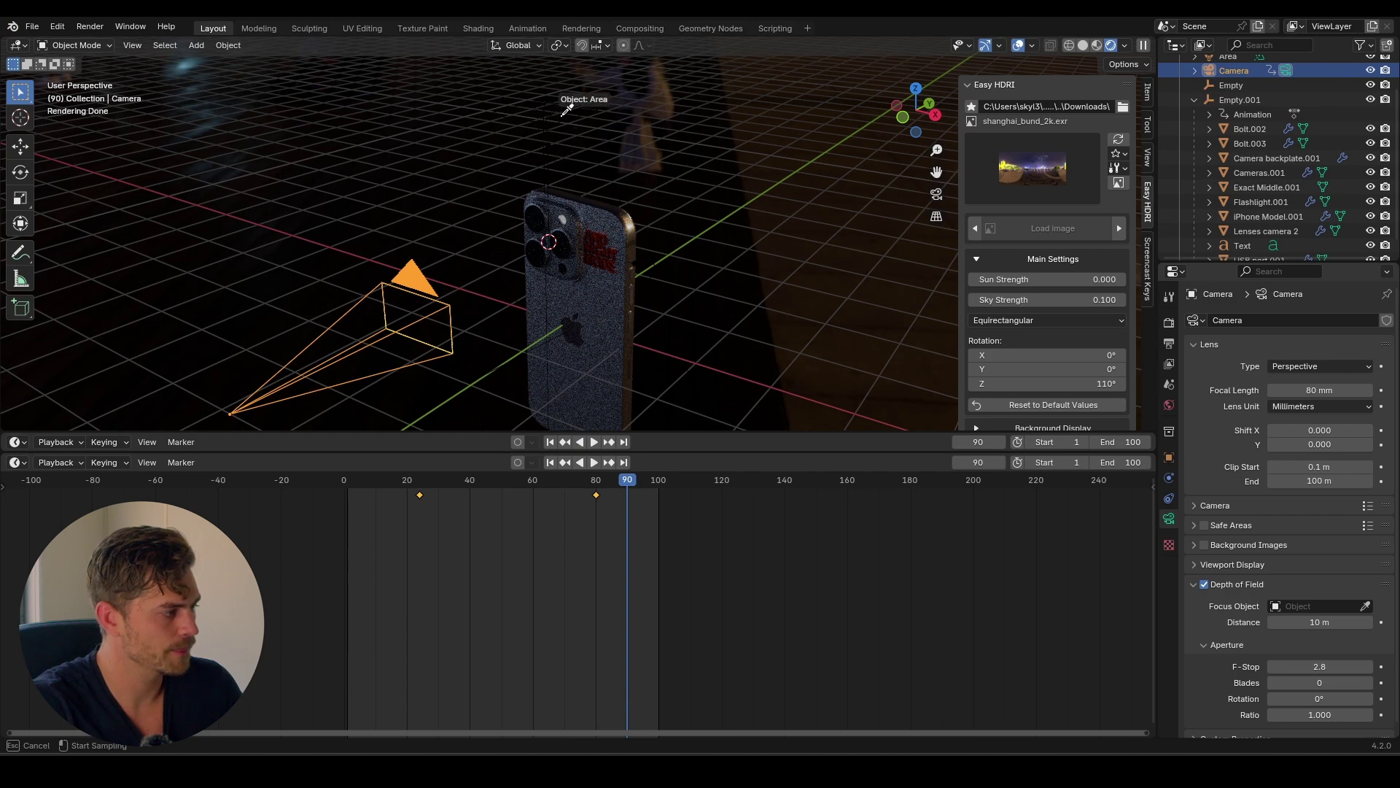
click(557, 134)
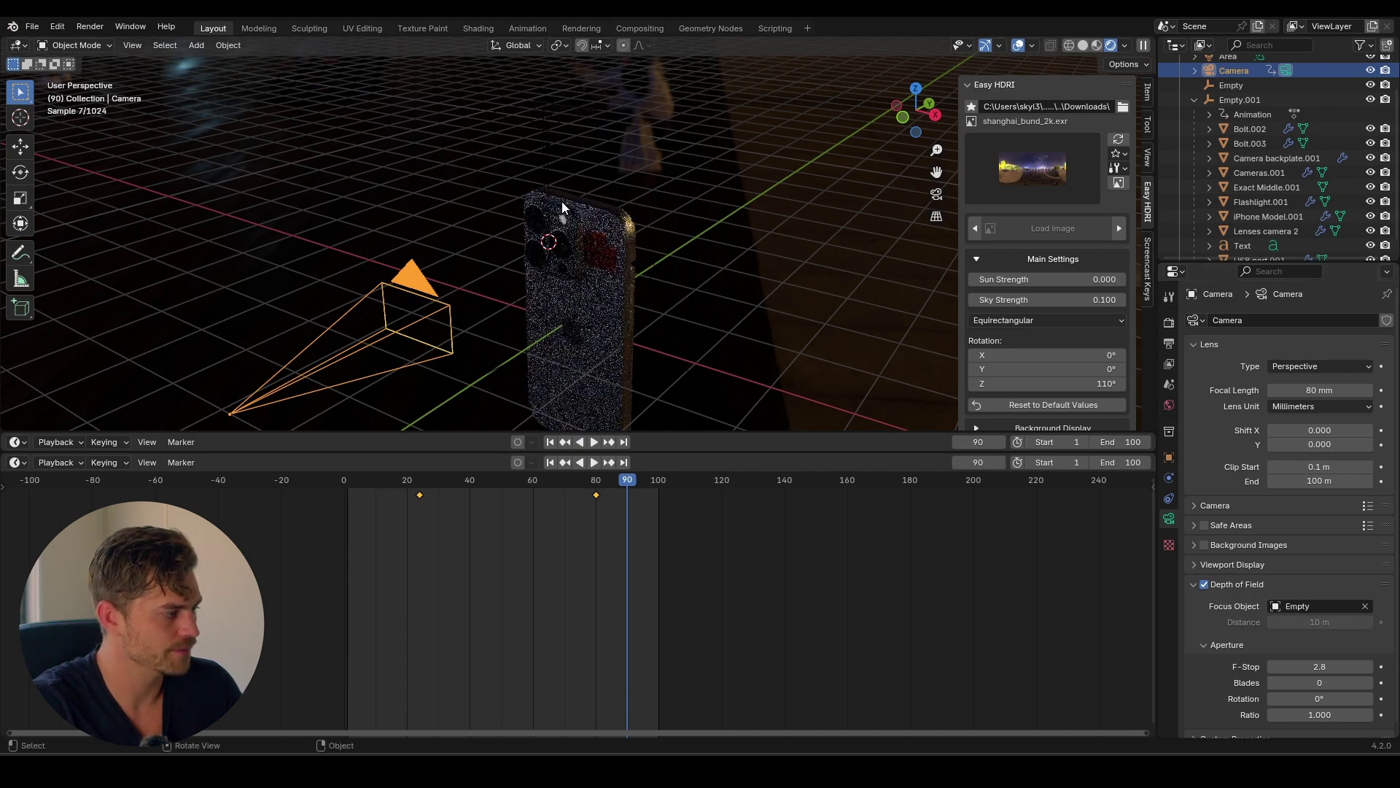
middle_drag(561, 201, 557, 95)
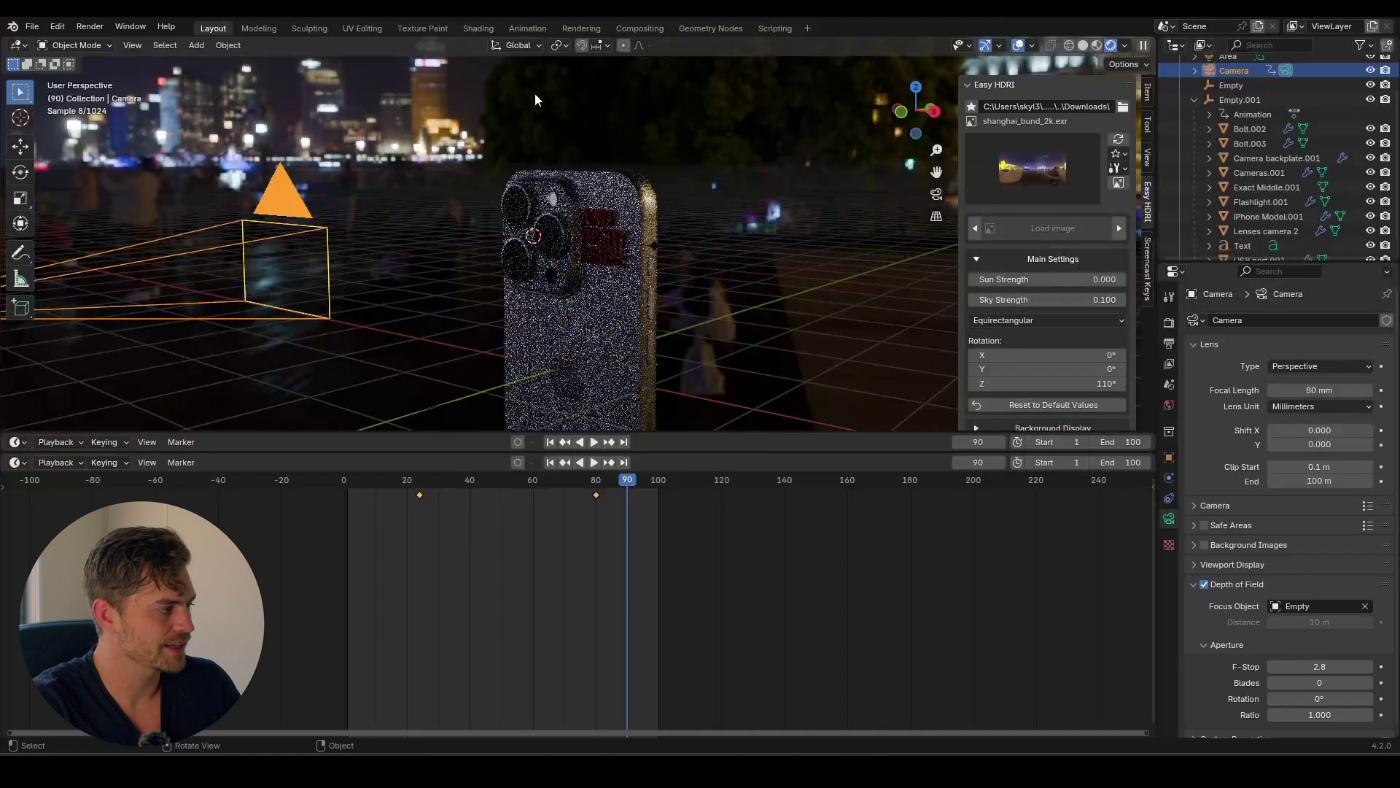
click(555, 149)
key(KP_0)
Step: Set Passepartout to 1.0 and F-Stop to 0.3, and rotate the HDRI to 150°
scroll(435, 278, up, 1)
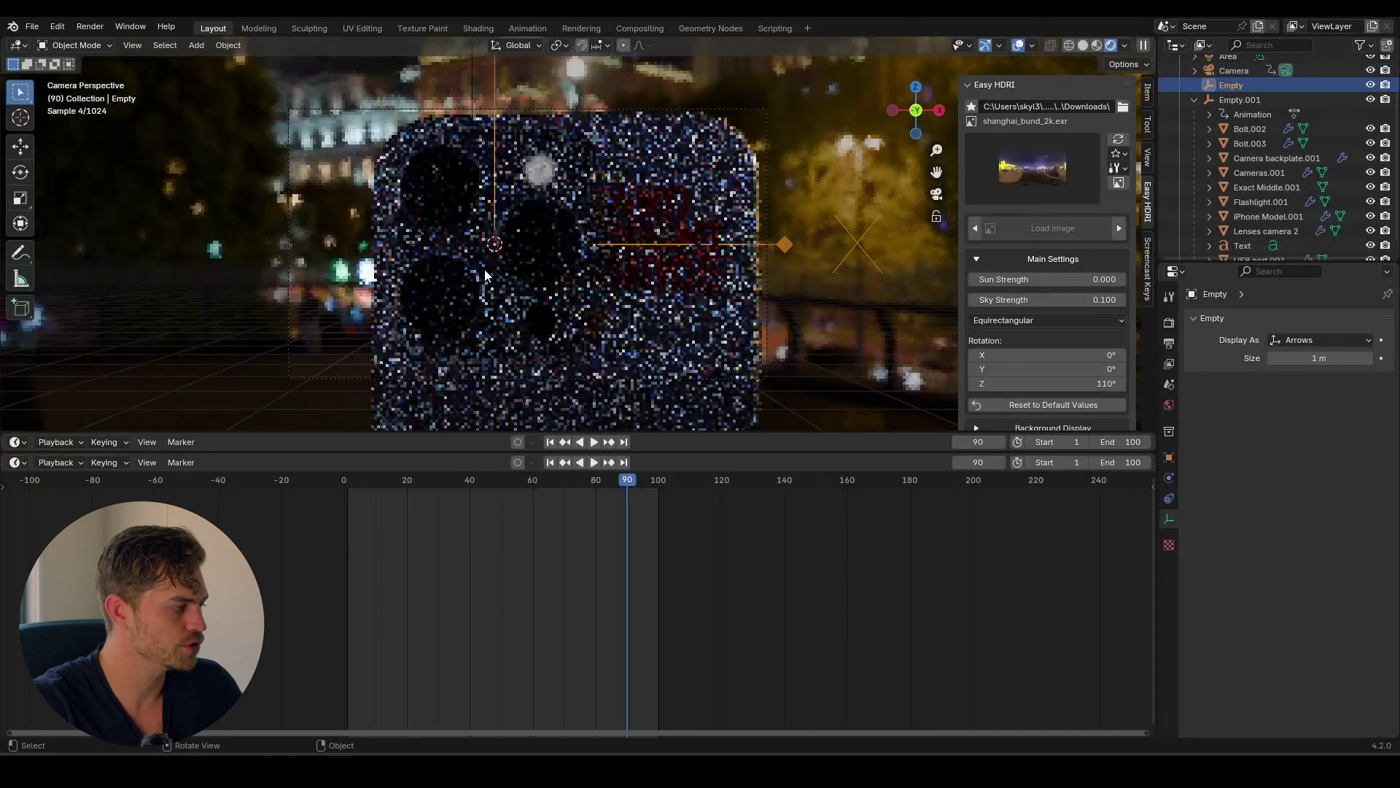
click(729, 111)
scroll(1260, 566, down, 3)
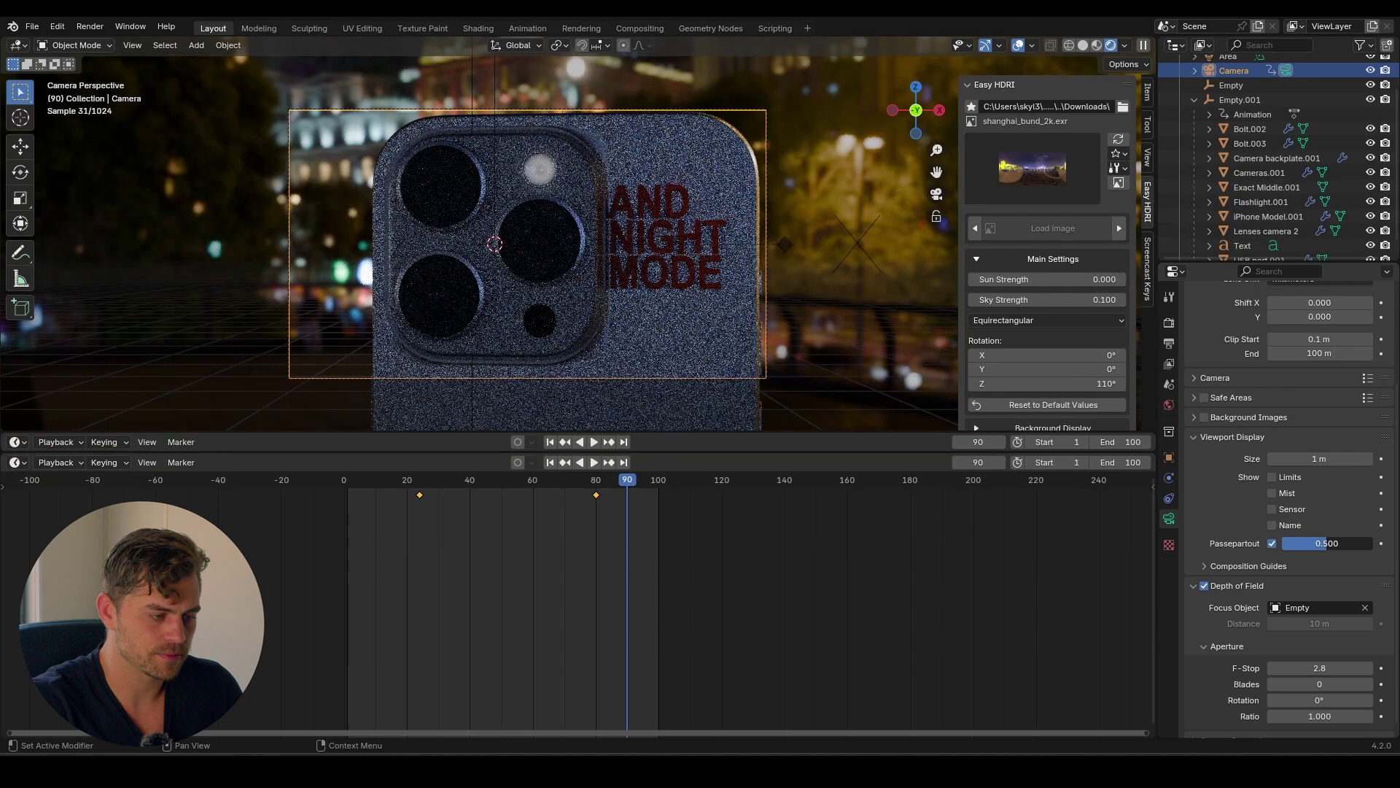
drag(1324, 544, 1371, 544)
scroll(1320, 620, down, 1)
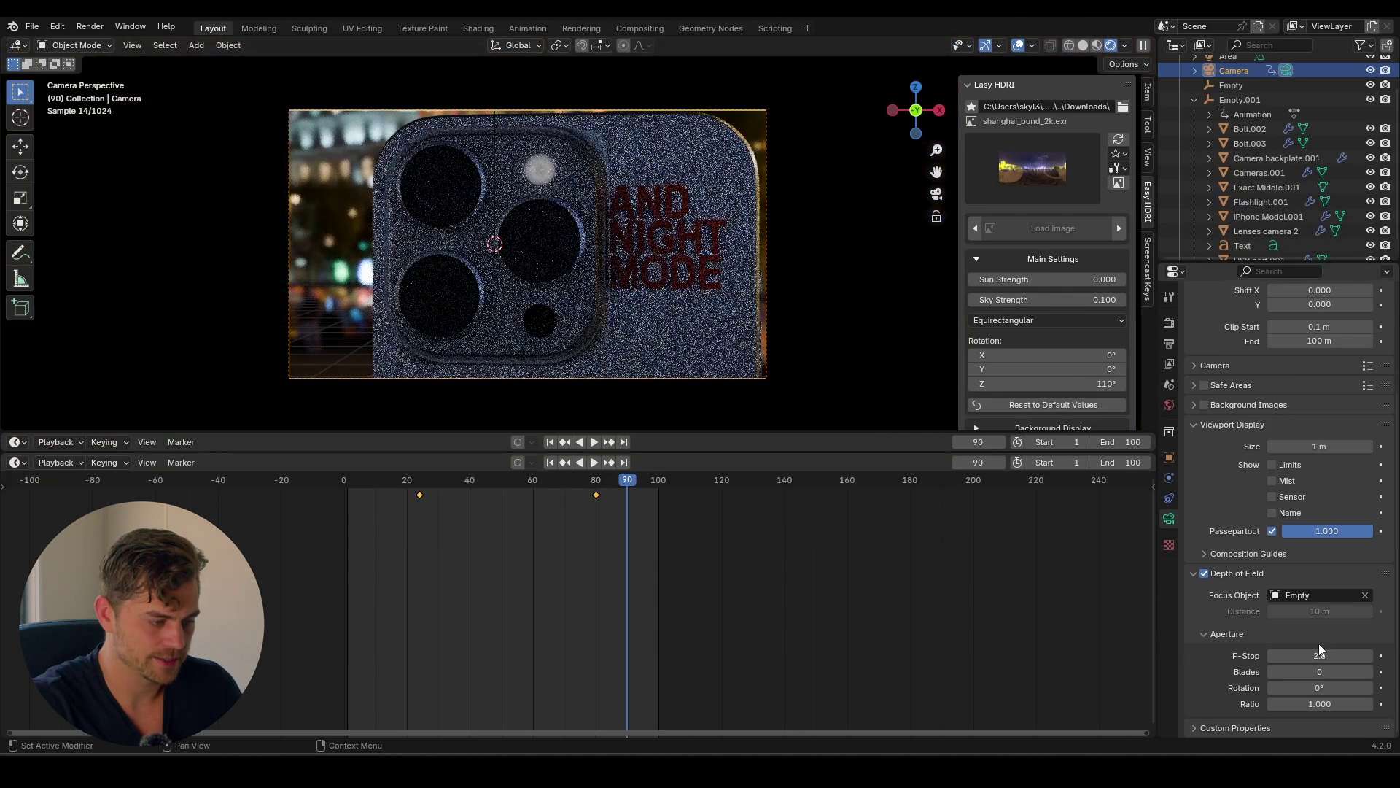
drag(1319, 653, 1278, 653)
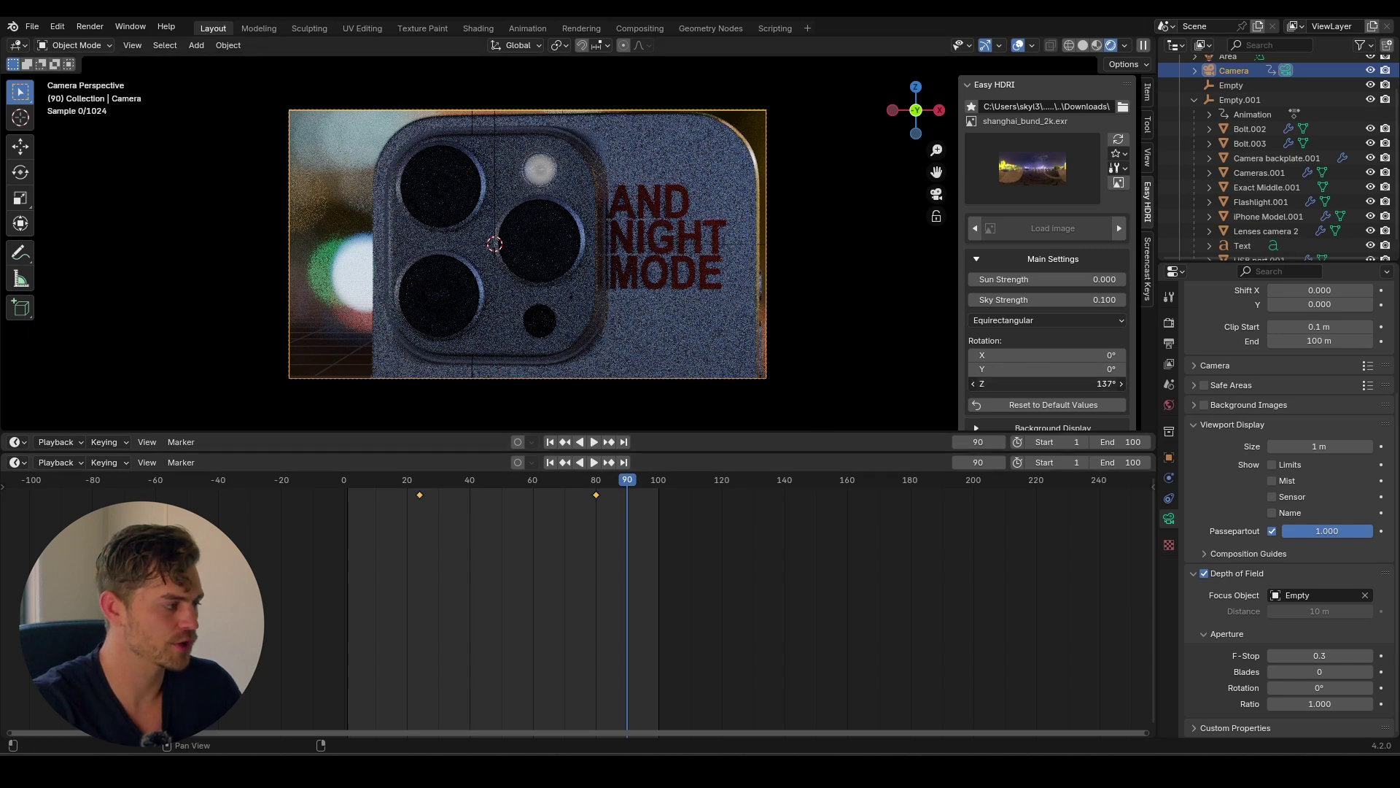
drag(1047, 384, 1059, 384)
scroll(453, 210, down, 2)
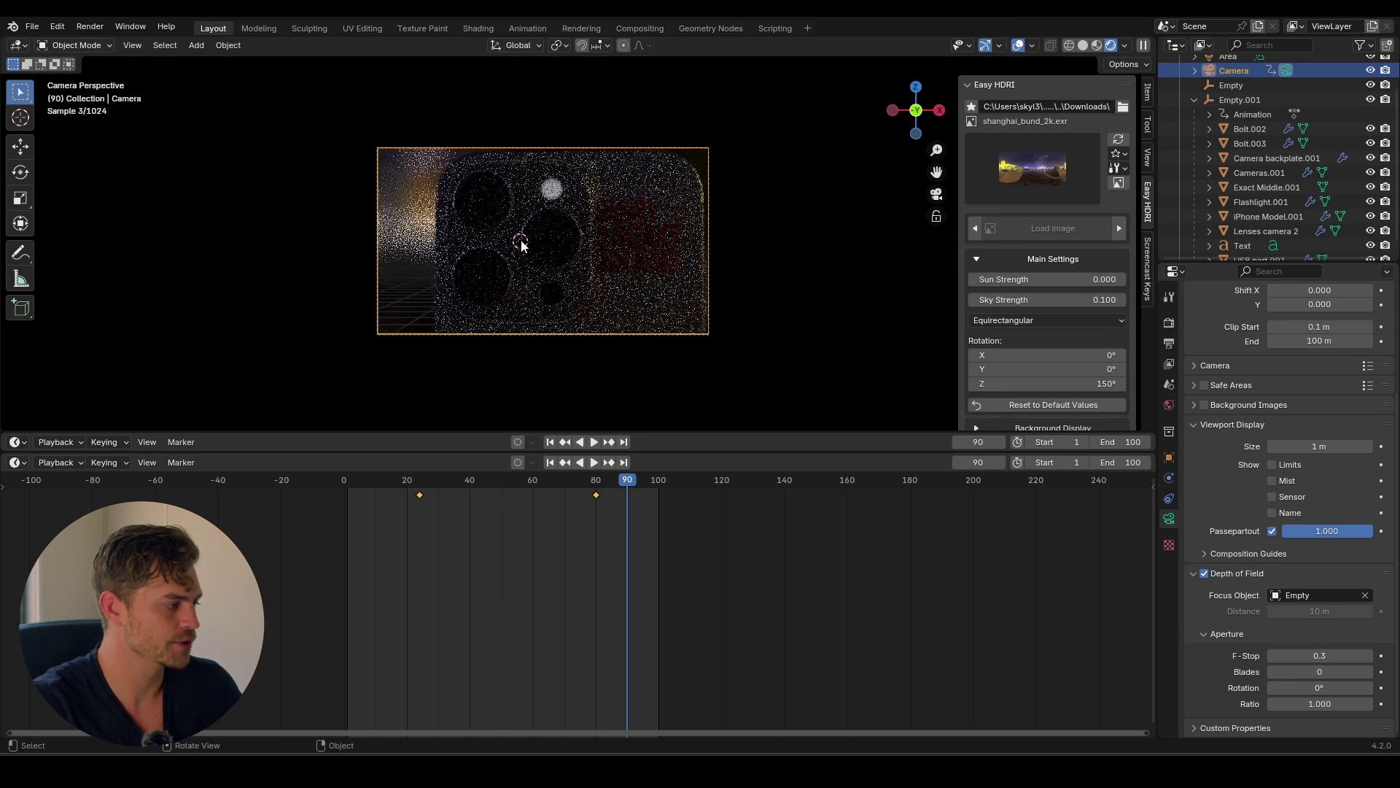
Step: Save the project, then move the Area light above-left of the phone
key(ctrl+s)
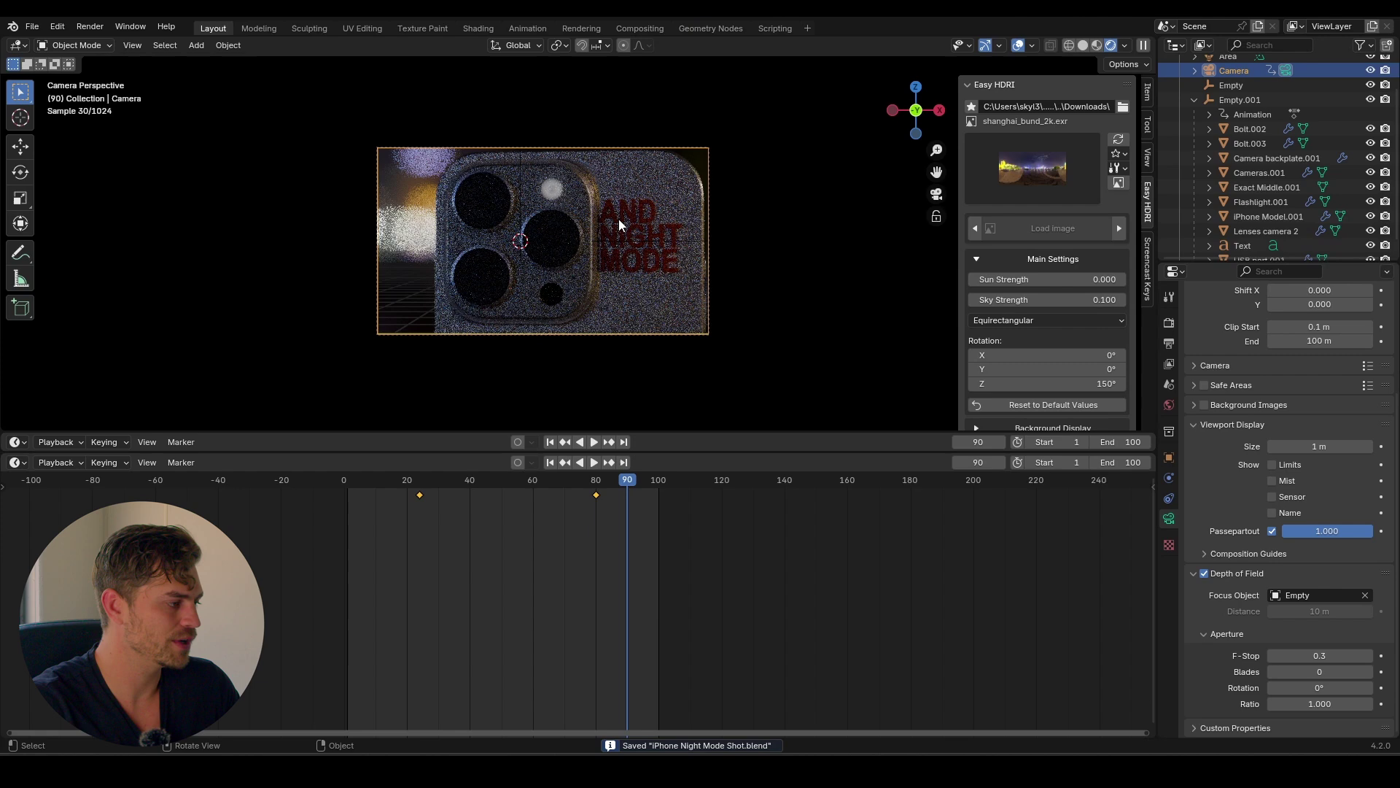
scroll(1260, 94, up, 2)
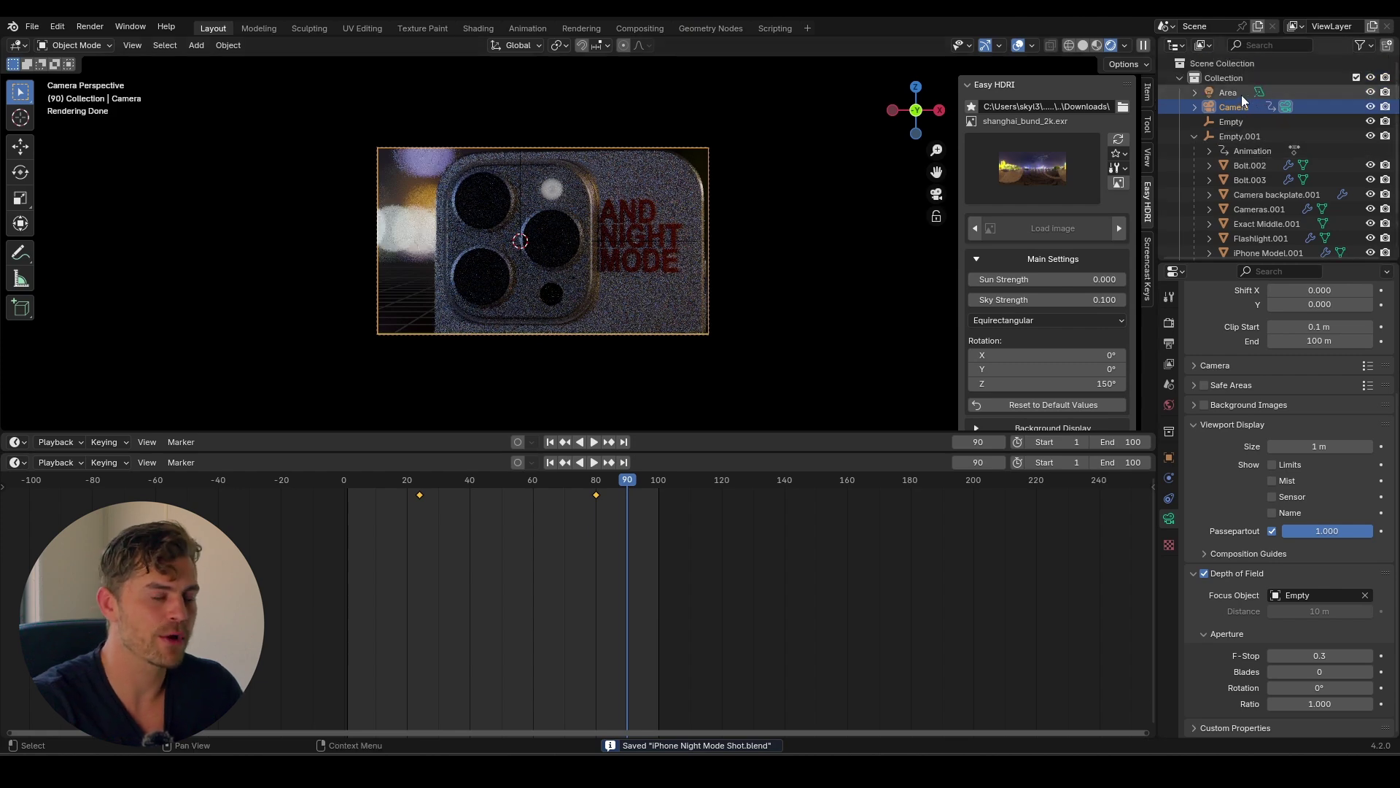
click(1241, 94)
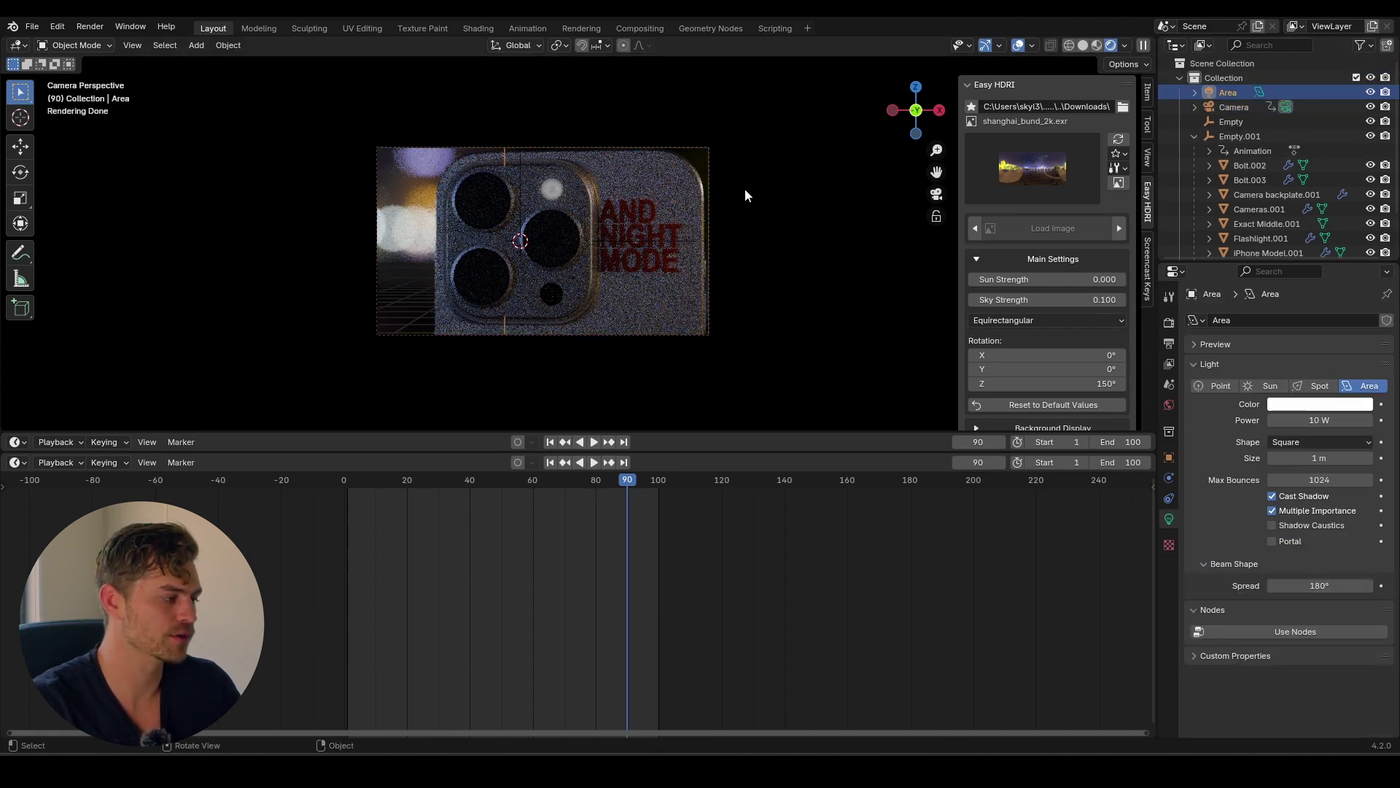
middle_drag(746, 188, 528, 281)
scroll(541, 269, down, 3)
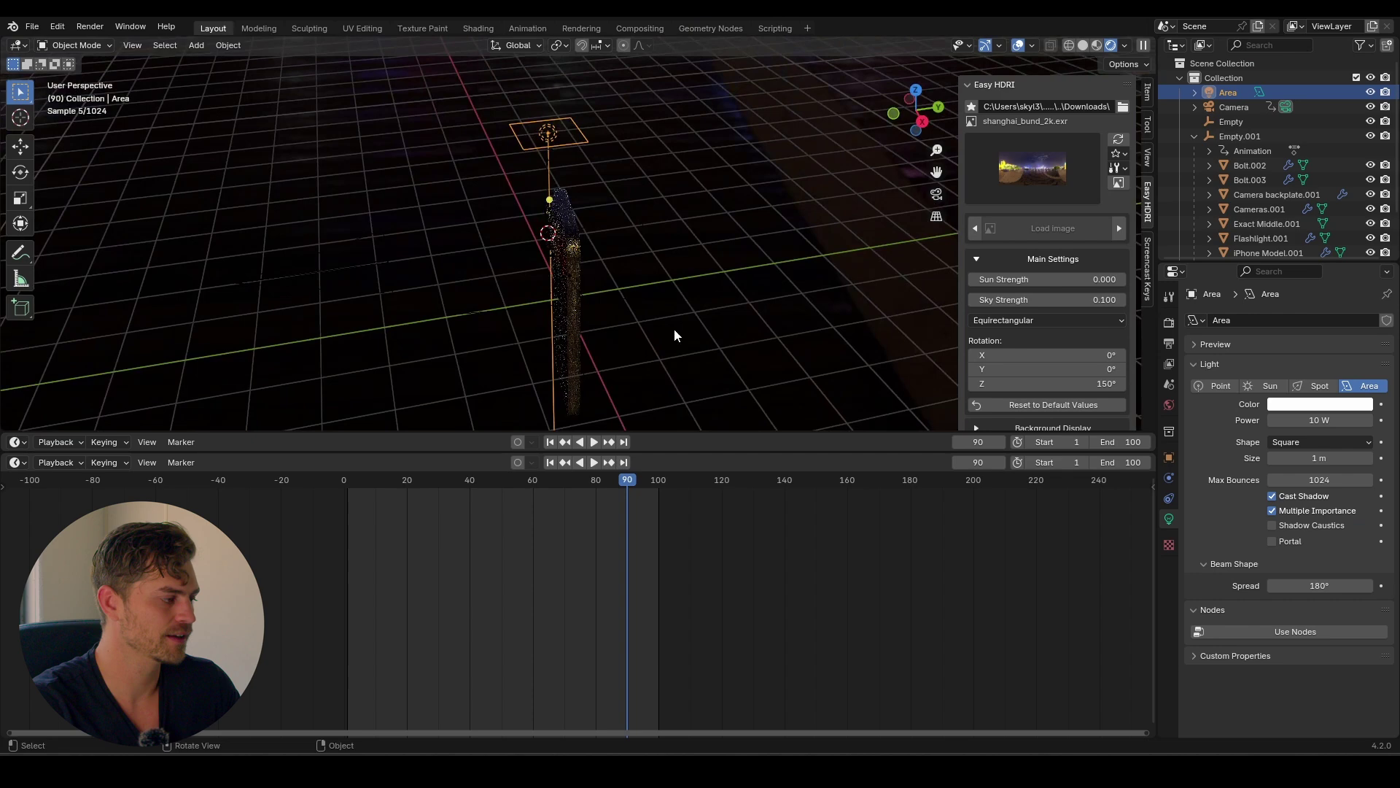
key(g)
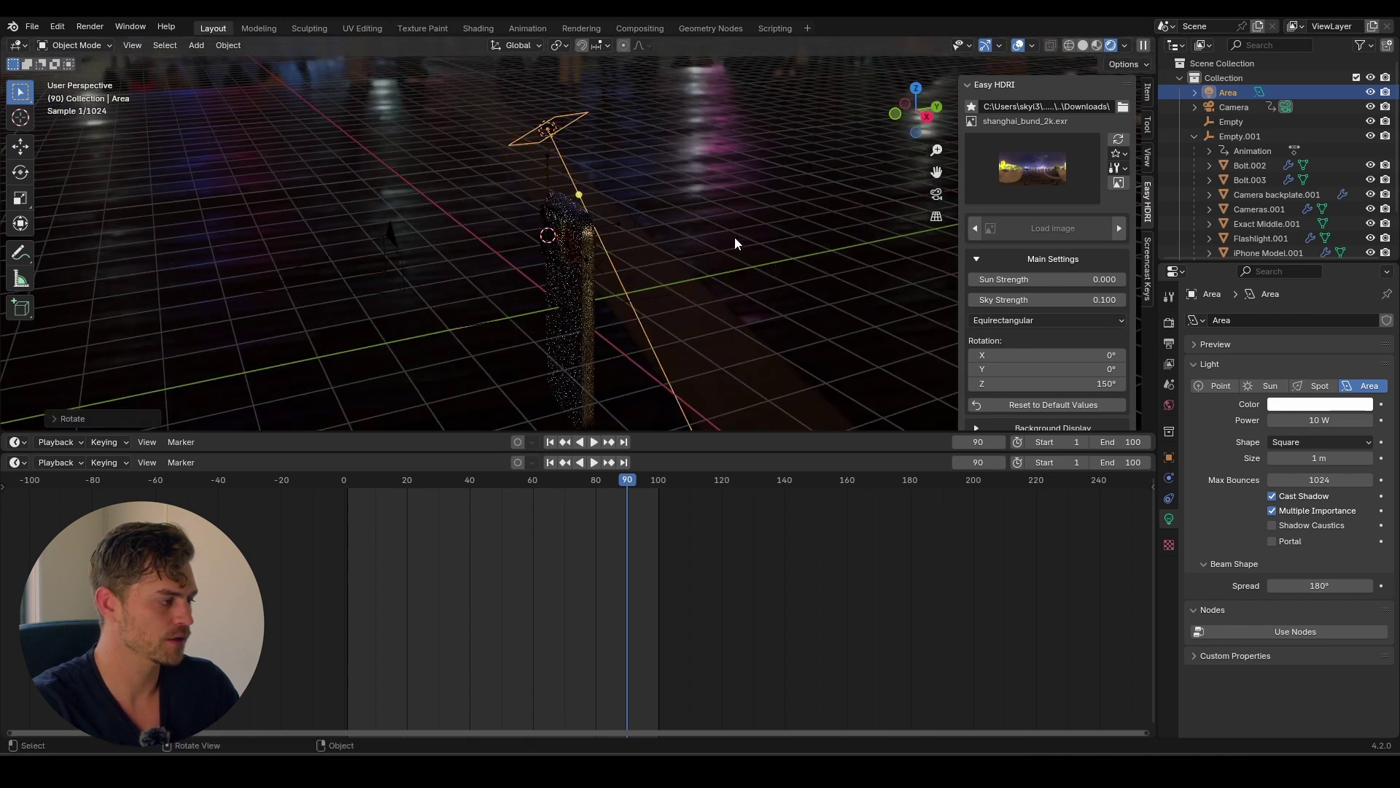
click(677, 266)
middle_drag(677, 259, 773, 254)
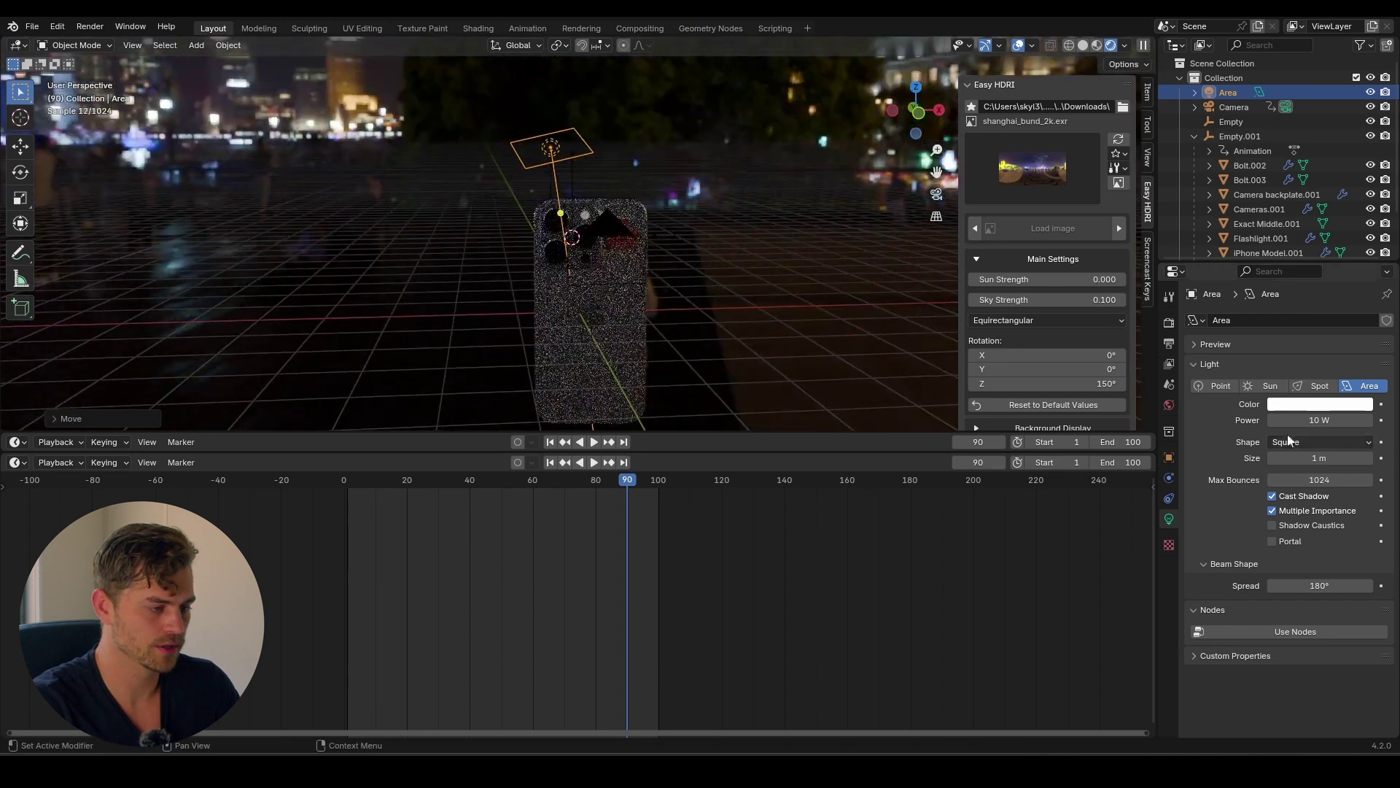
Step: Raise the Area light's power to 69.6 W and check the lit text through the camera
drag(1320, 420, 1375, 420)
key(KP_0)
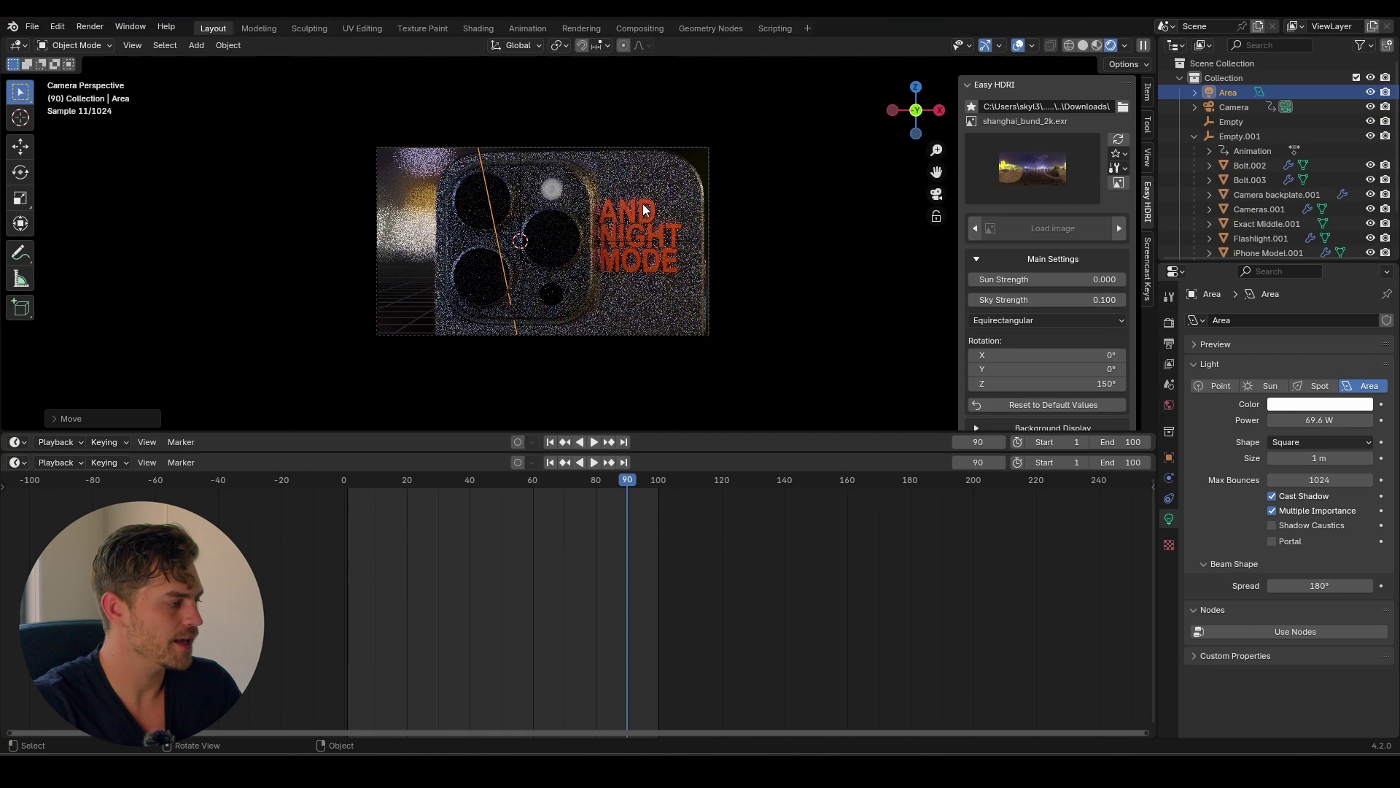
click(643, 210)
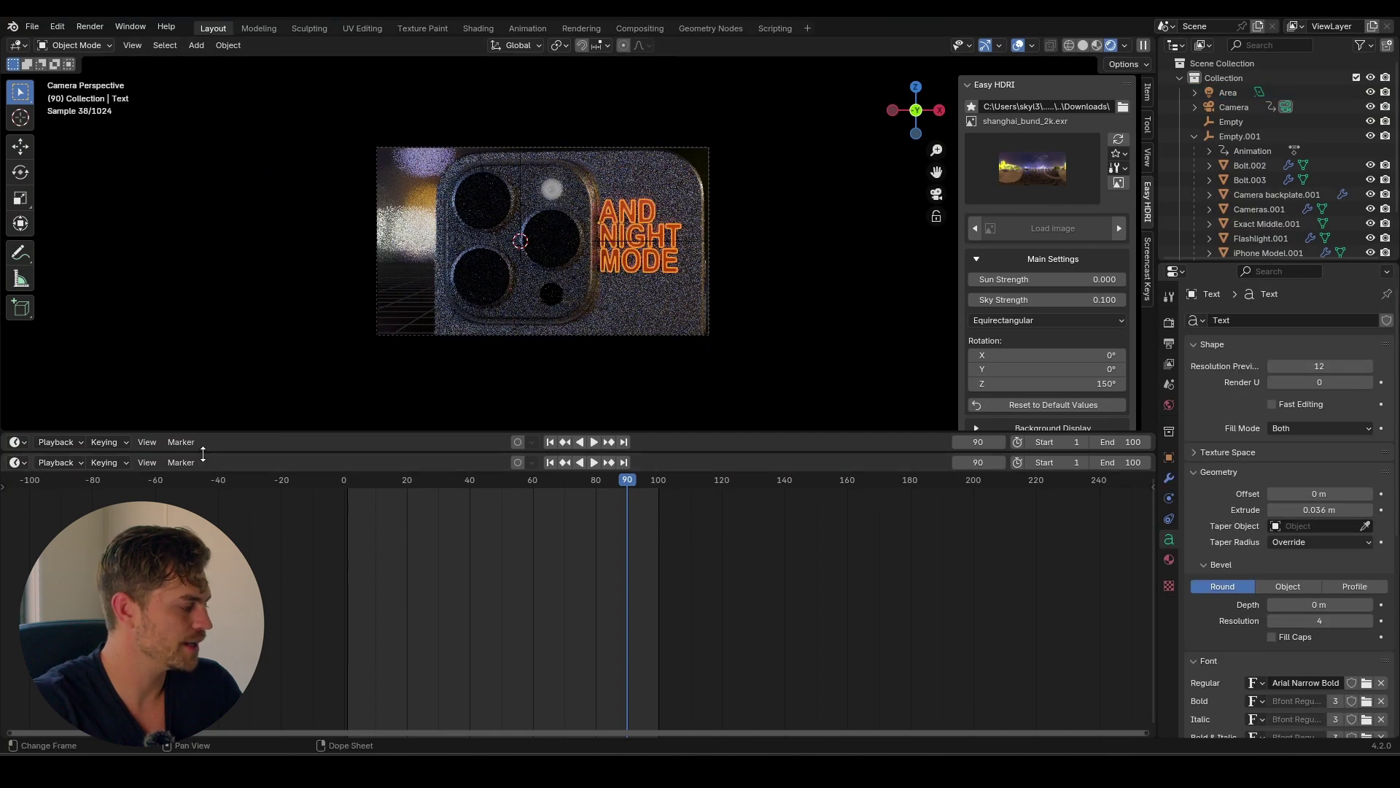
drag(203, 454, 203, 713)
Step: Turn the bottom area into a Shader Editor showing the text object's material nodes
click(19, 444)
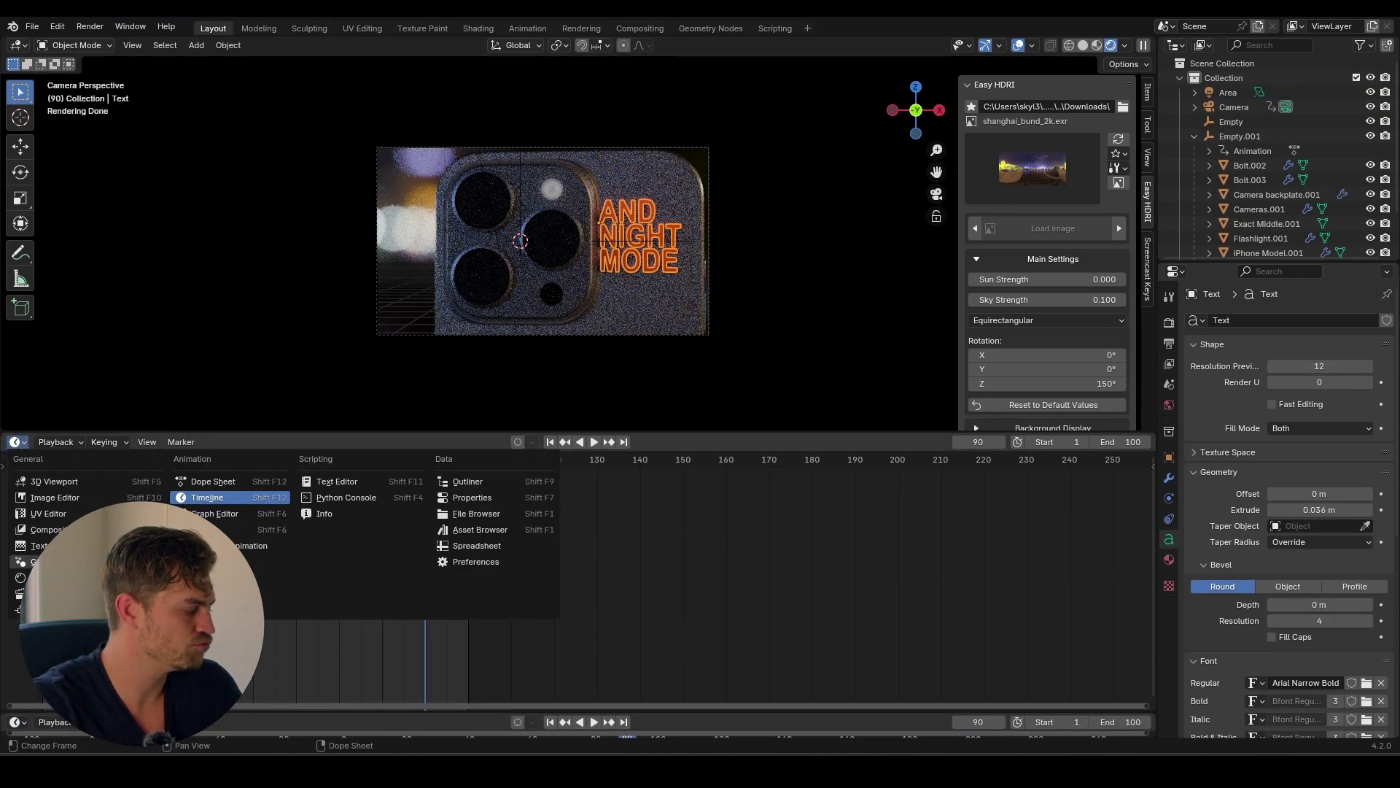
click(59, 569)
middle_drag(291, 605, 396, 555)
scroll(397, 554, down, 5)
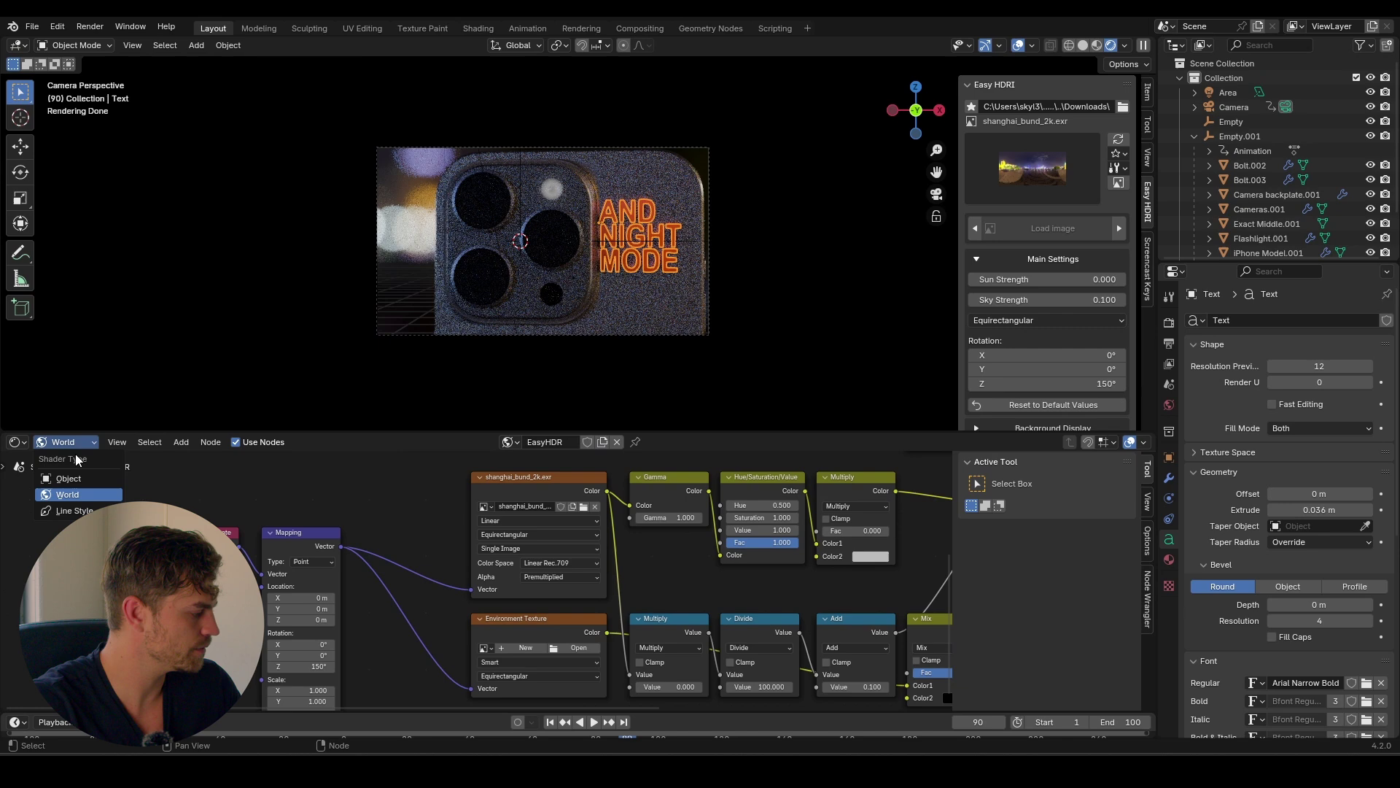
click(68, 479)
Step: Recolour the right Color Ramp stop of the text material yellow
click(453, 588)
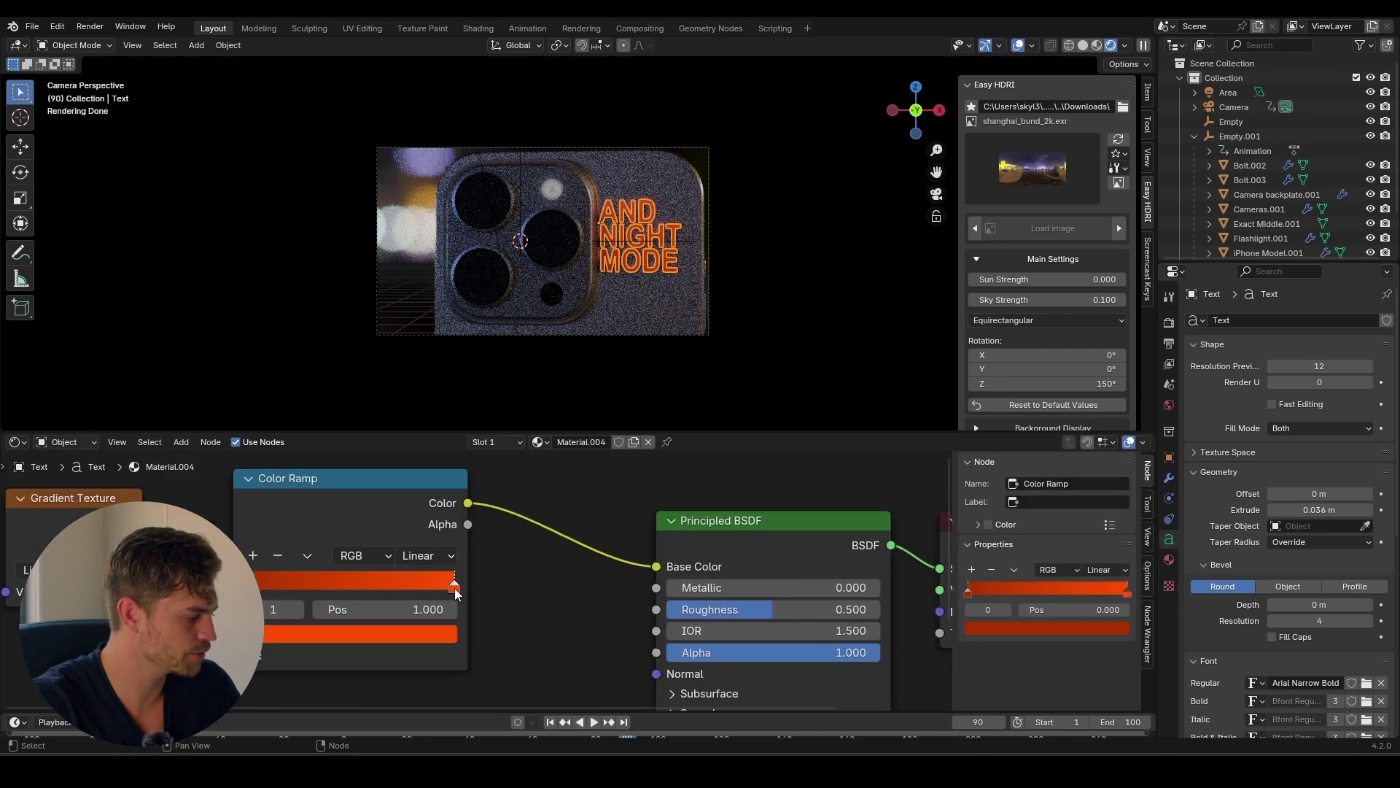
click(421, 637)
drag(301, 475, 299, 488)
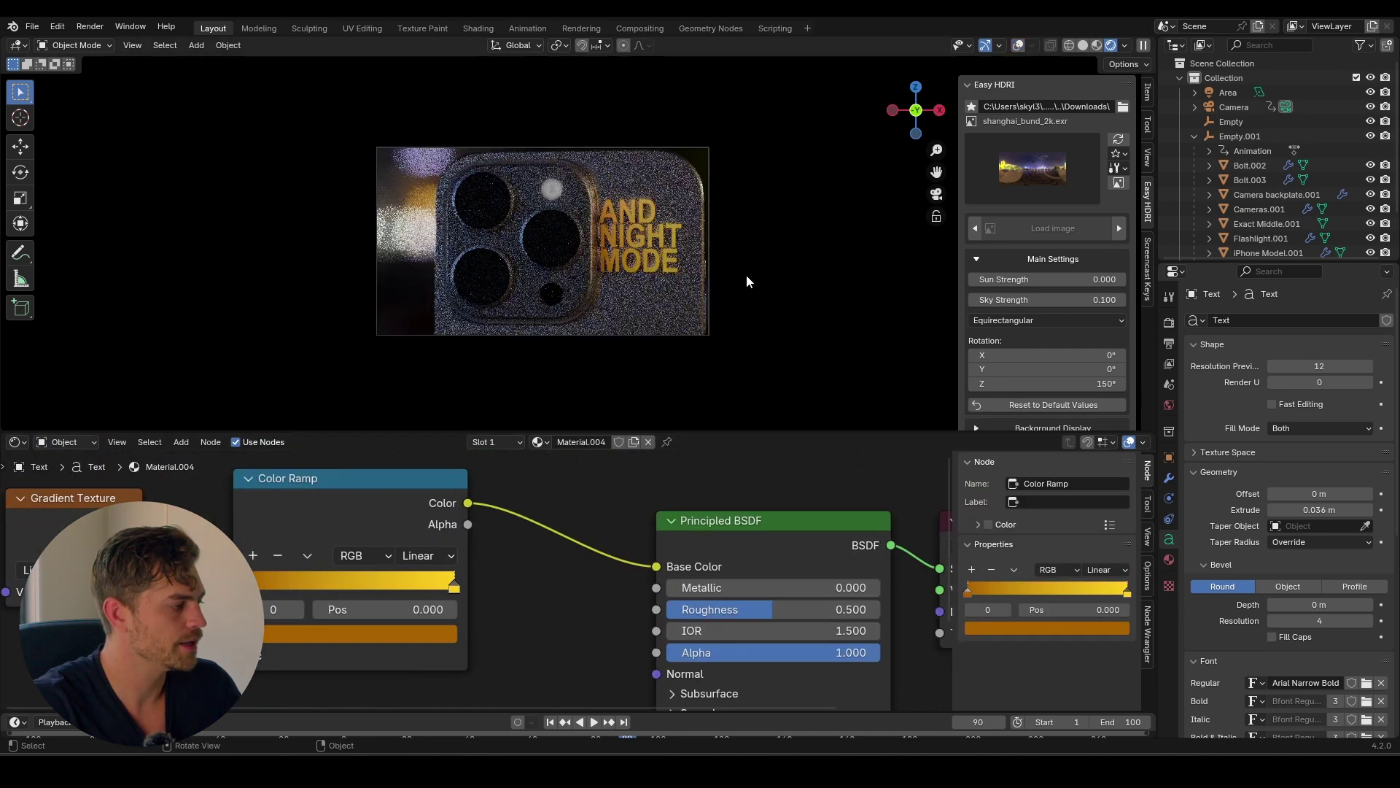
scroll(716, 279, up, 1)
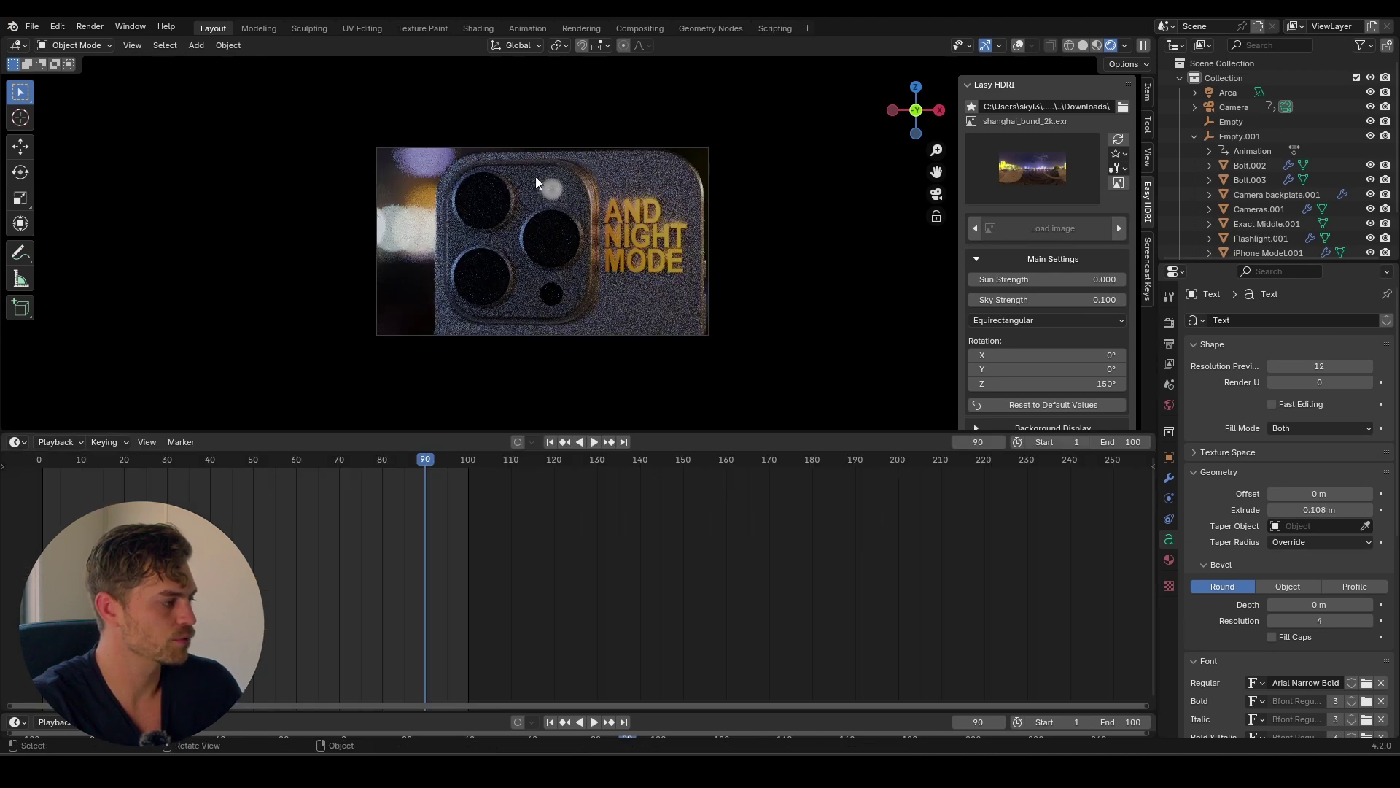
Step: Add a new area light and rotate and move it toward the phone
middle_drag(536, 176, 541, 198)
scroll(541, 198, down, 2)
key(shift+a)
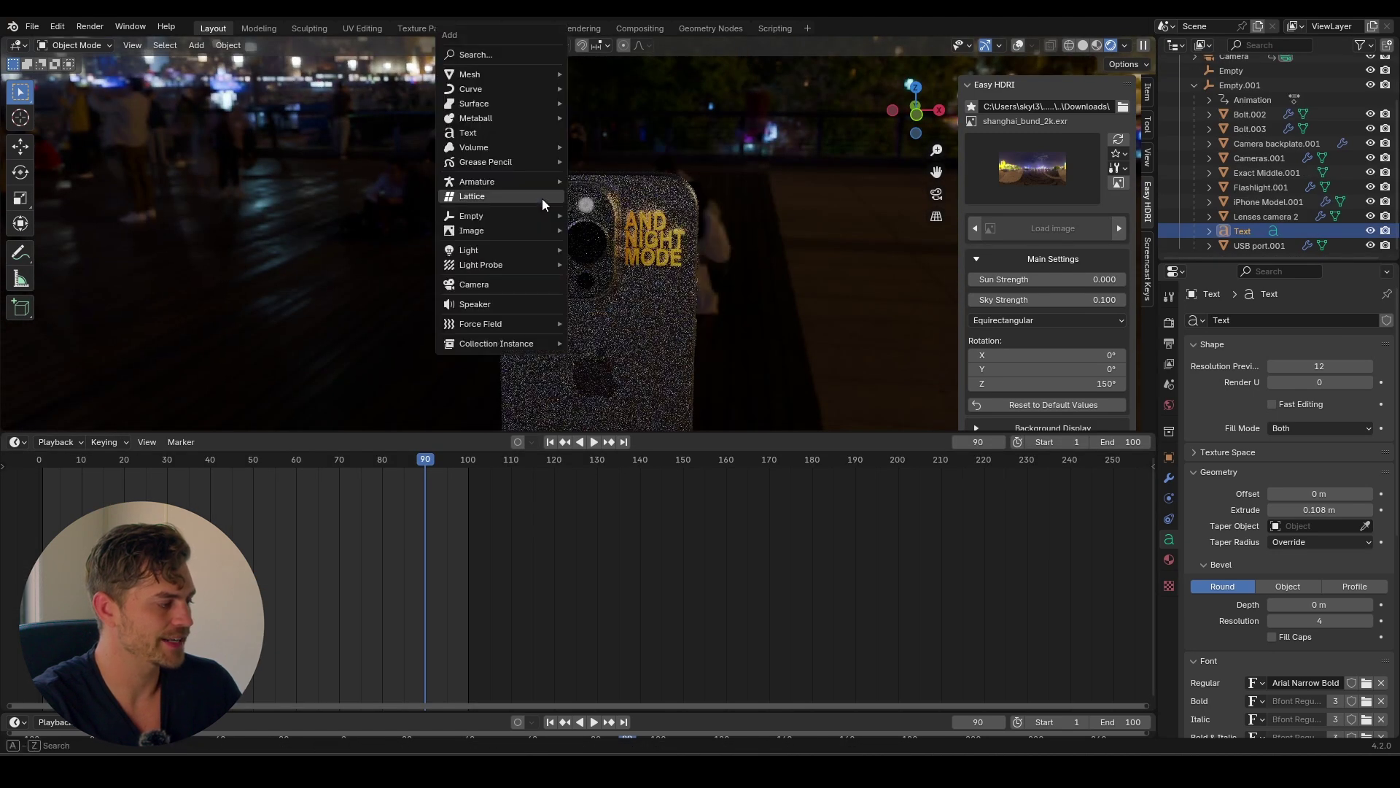
mouse_move(511, 248)
click(637, 295)
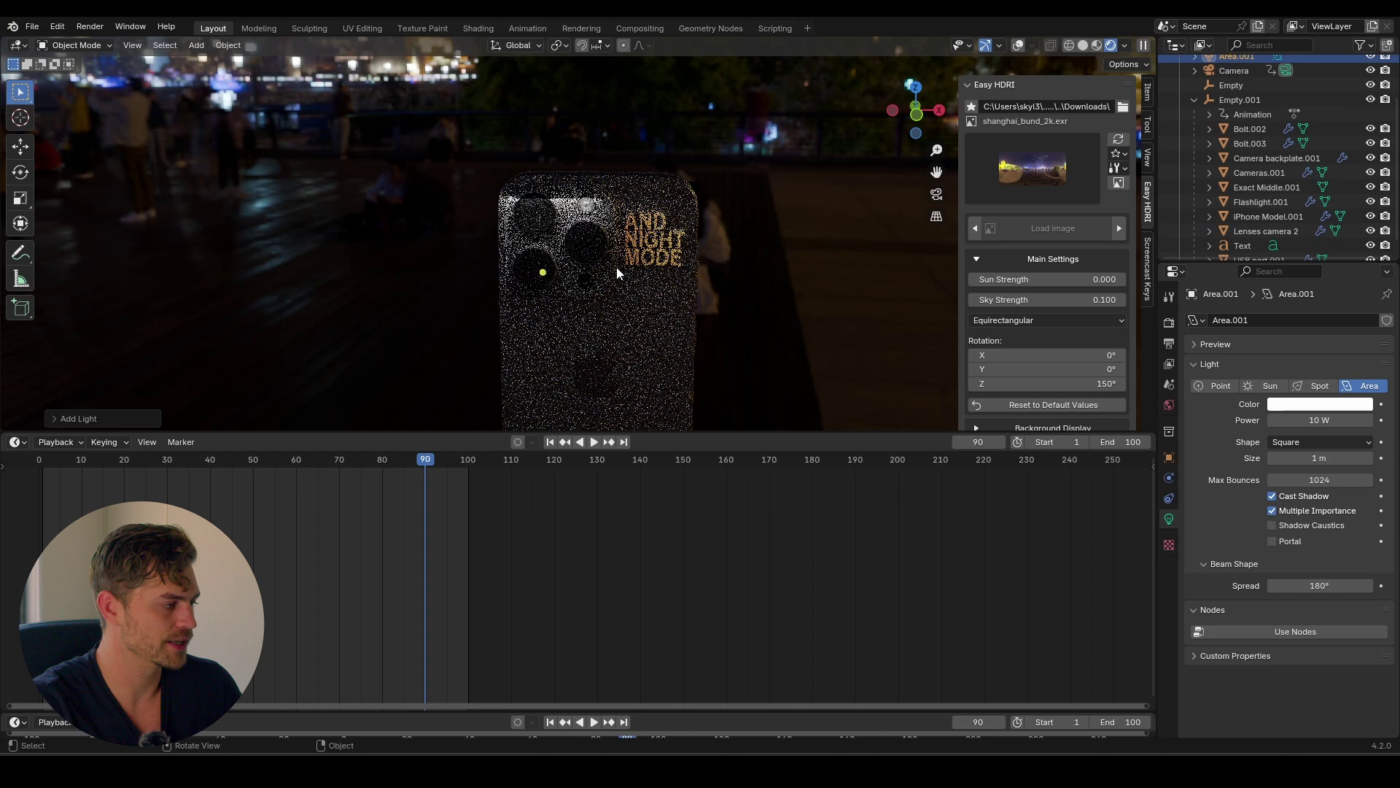
key(r)
click(834, 317)
key(r)
click(771, 220)
key(g)
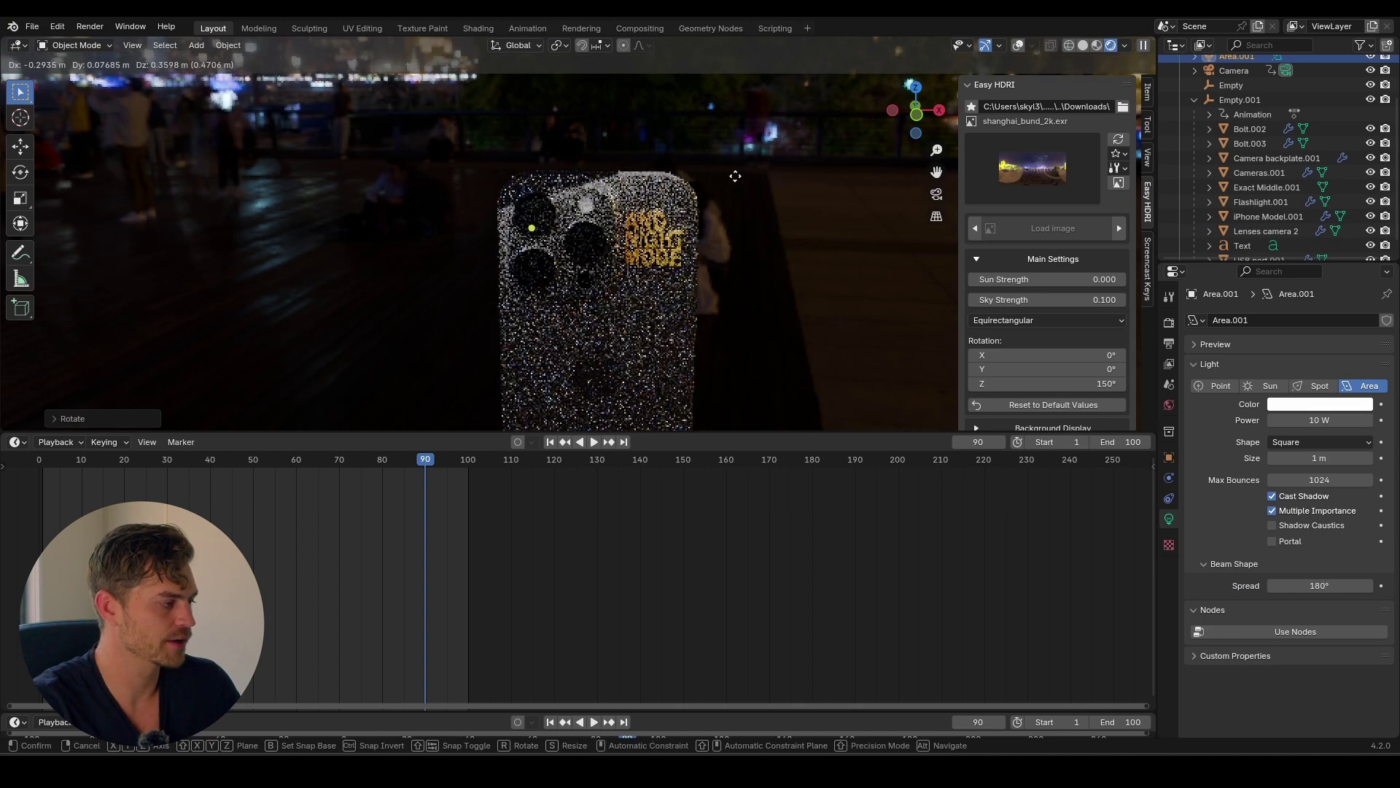
click(605, 67)
Step: Set Area.001's power to 137.5 W, adjust its position, and preview with overlays hidden
drag(1312, 421, 1347, 421)
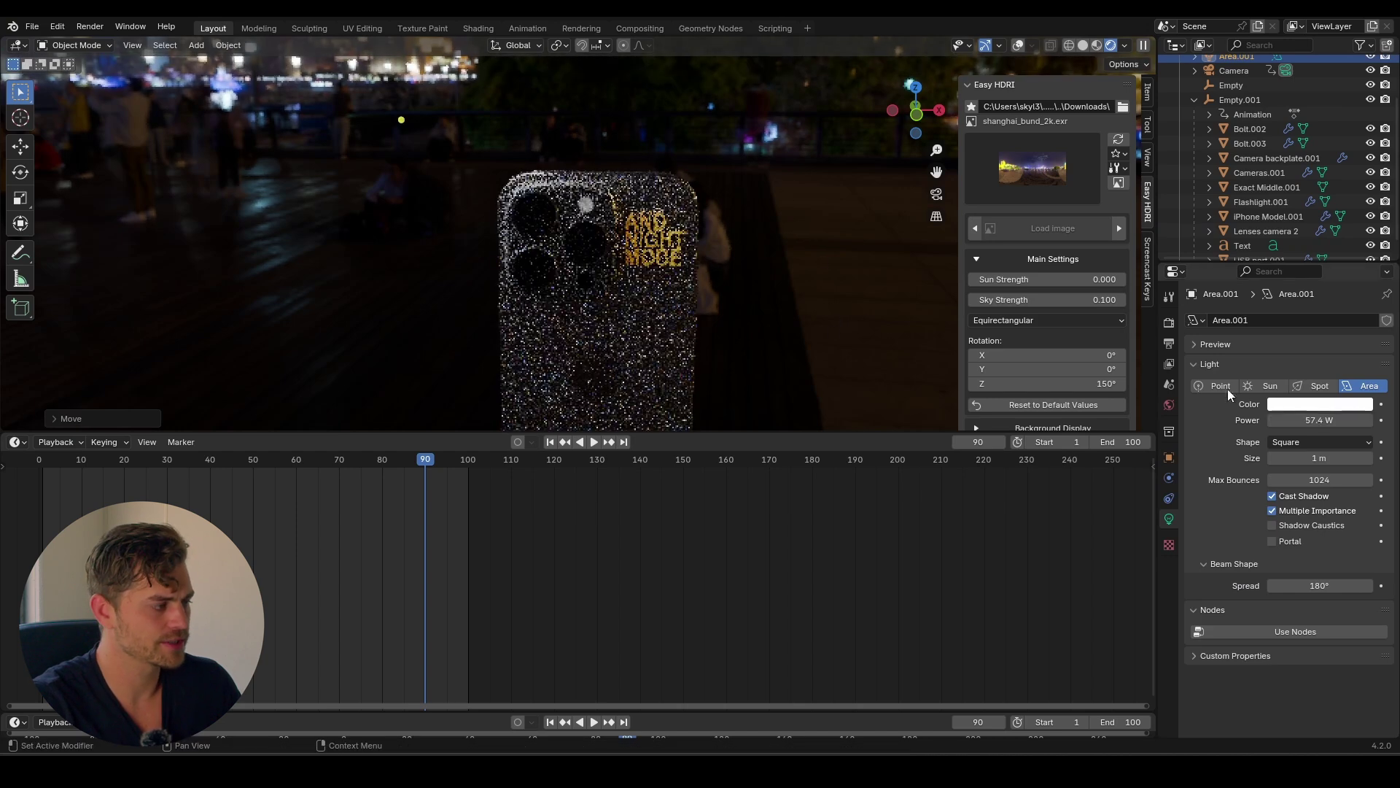
key(KP_0)
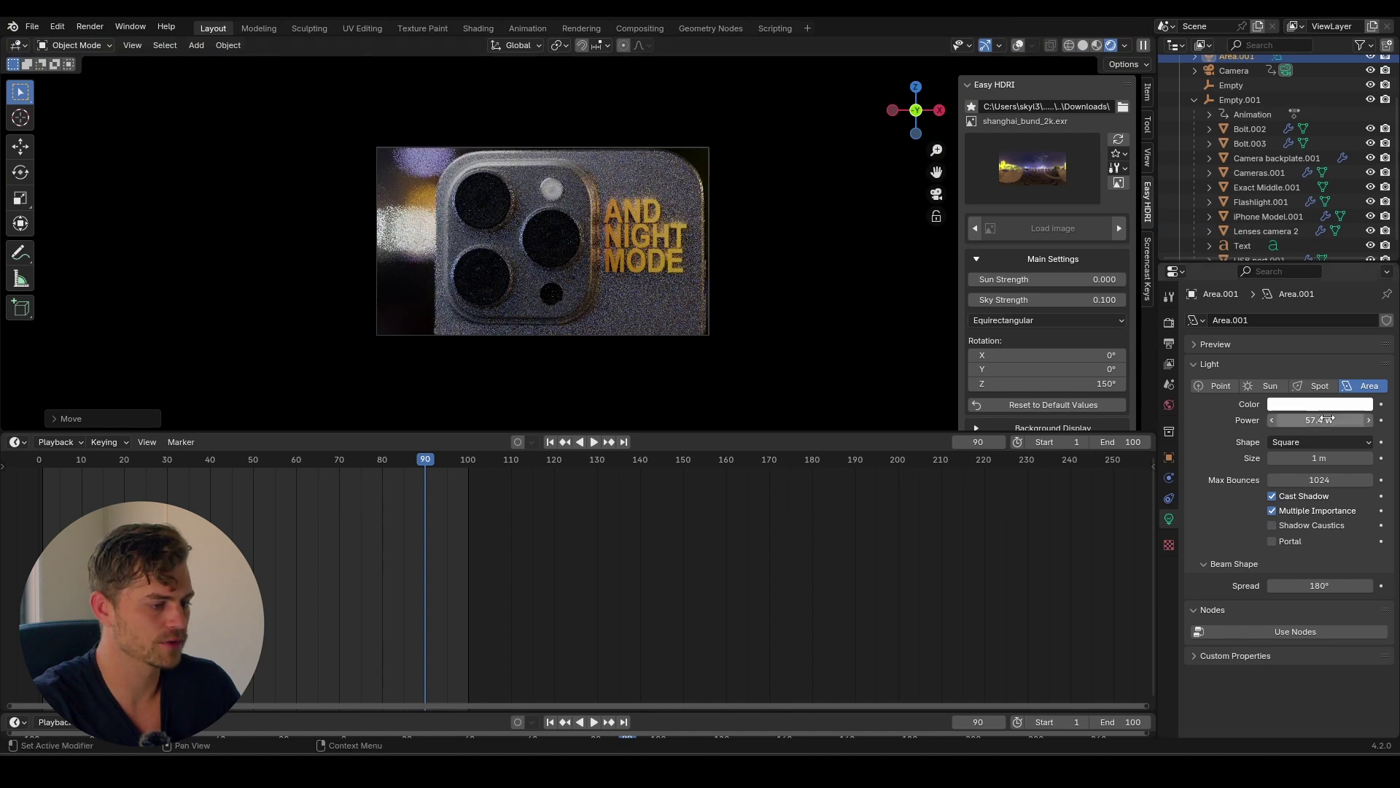
drag(1320, 420, 1376, 420)
key(g)
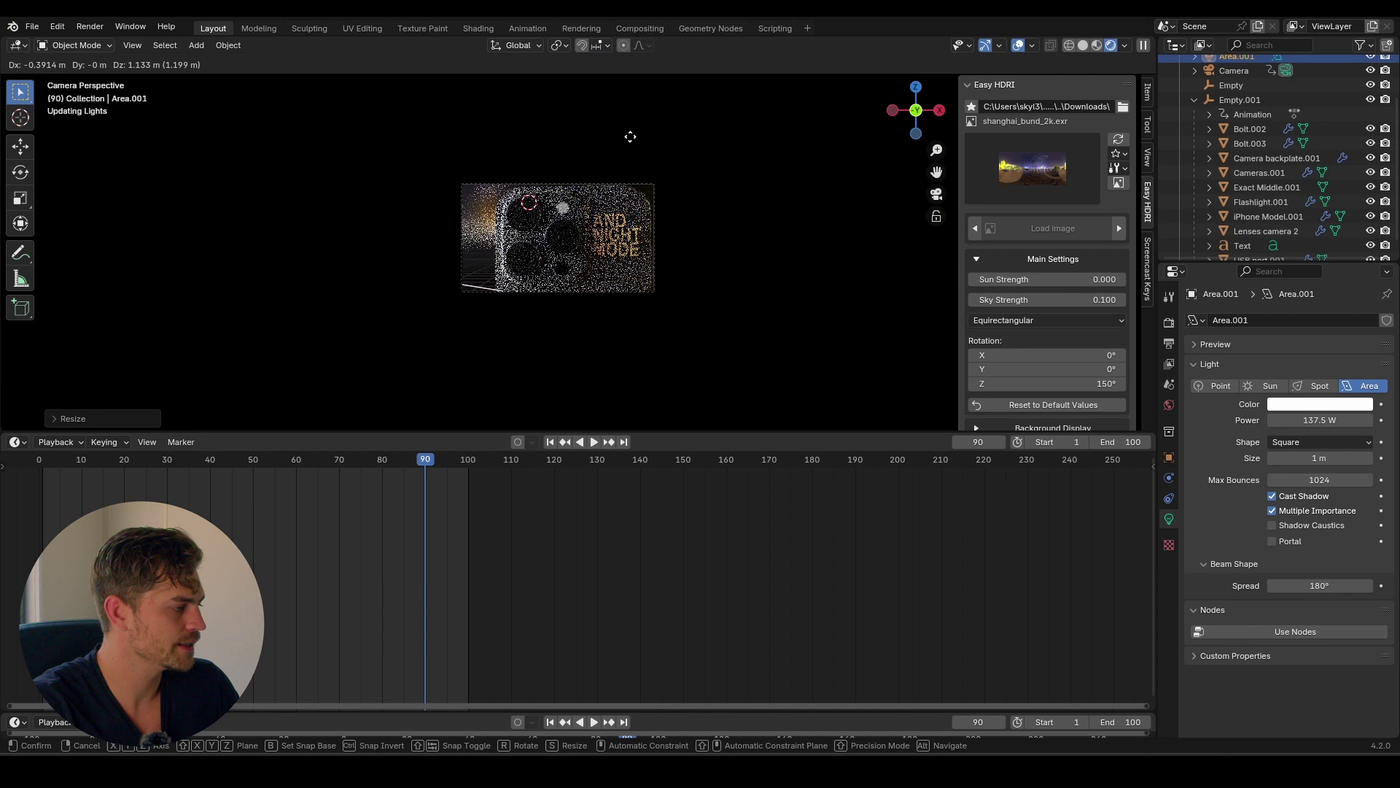
click(628, 194)
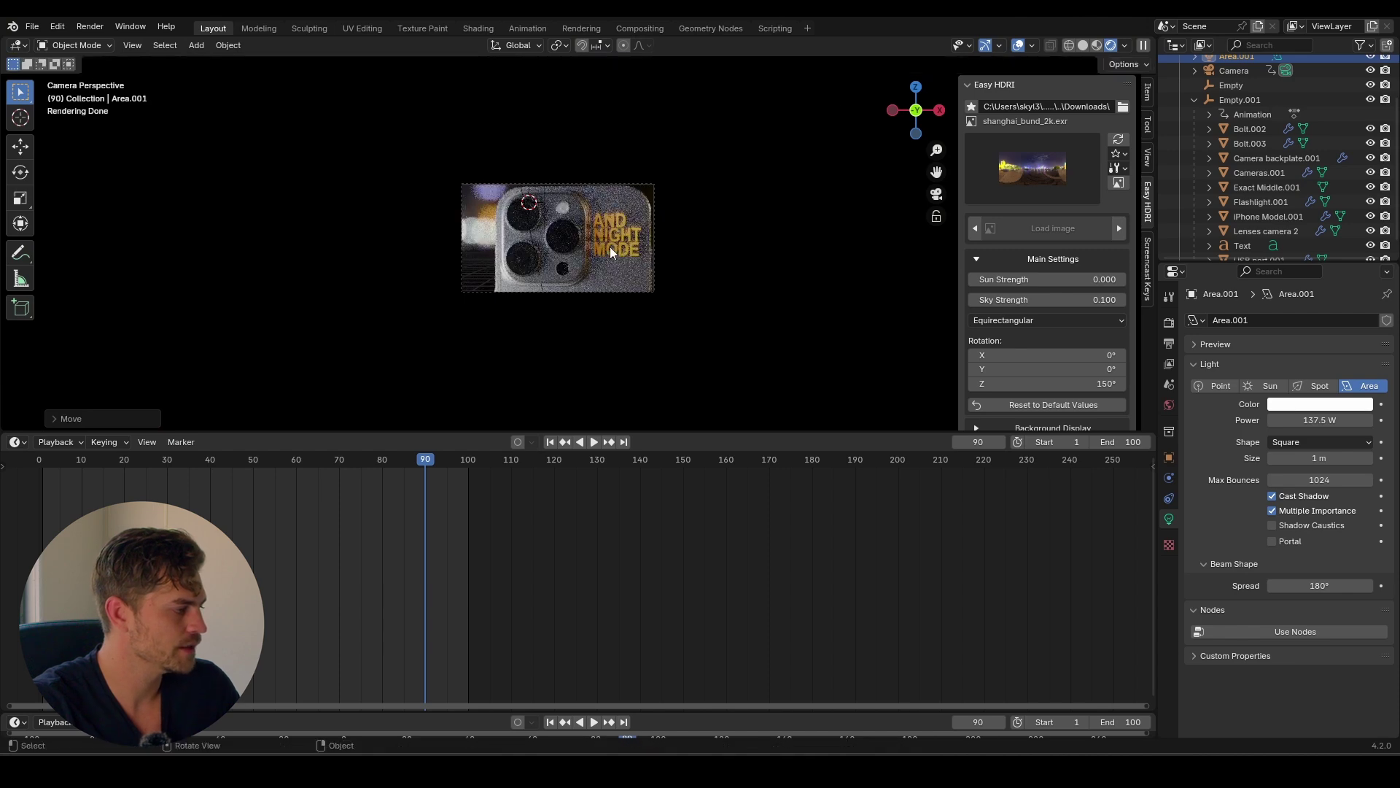
click(1018, 45)
scroll(612, 264, up, 2)
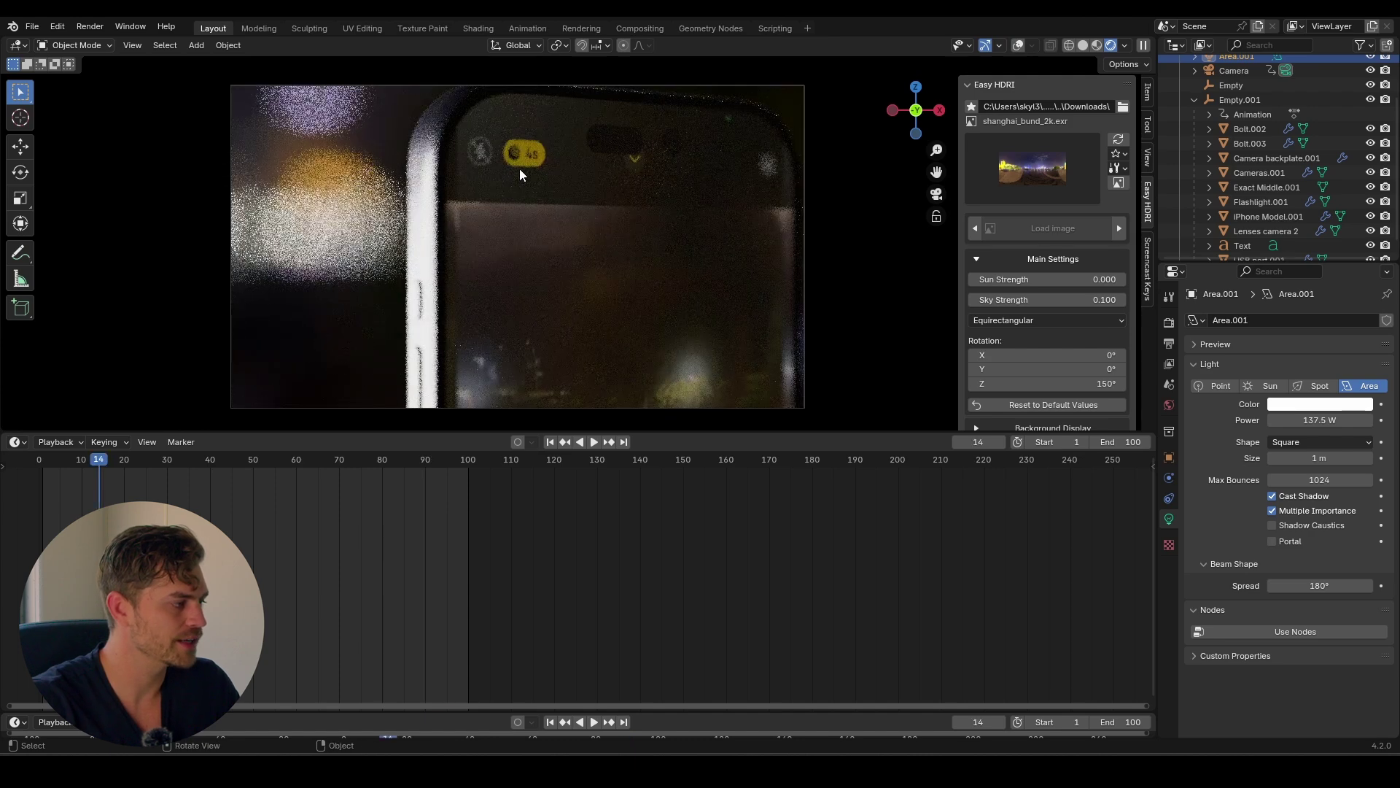
Step: Show the overlays again and select the focus Empty beside the phone
click(1019, 46)
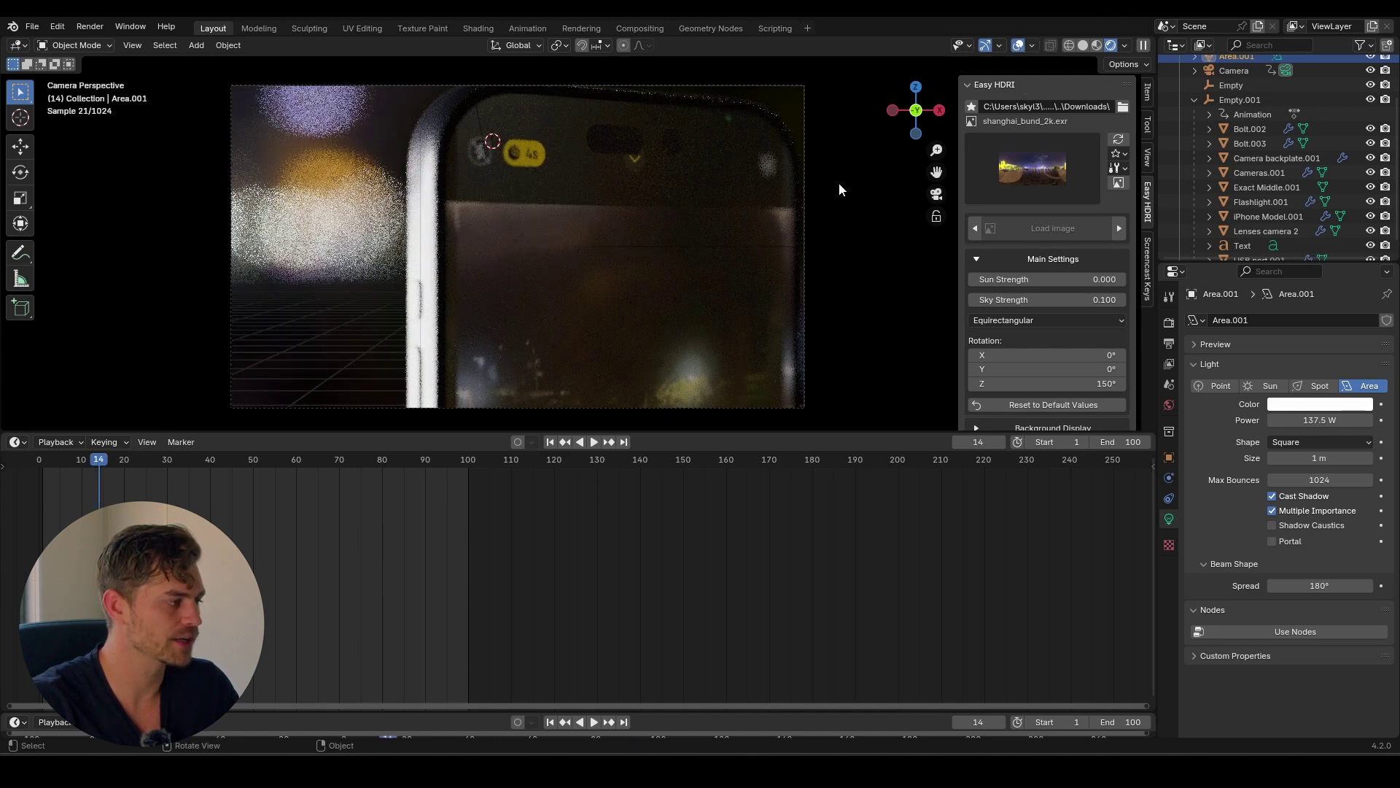
middle_drag(839, 190, 726, 324)
middle_drag(542, 207, 493, 215)
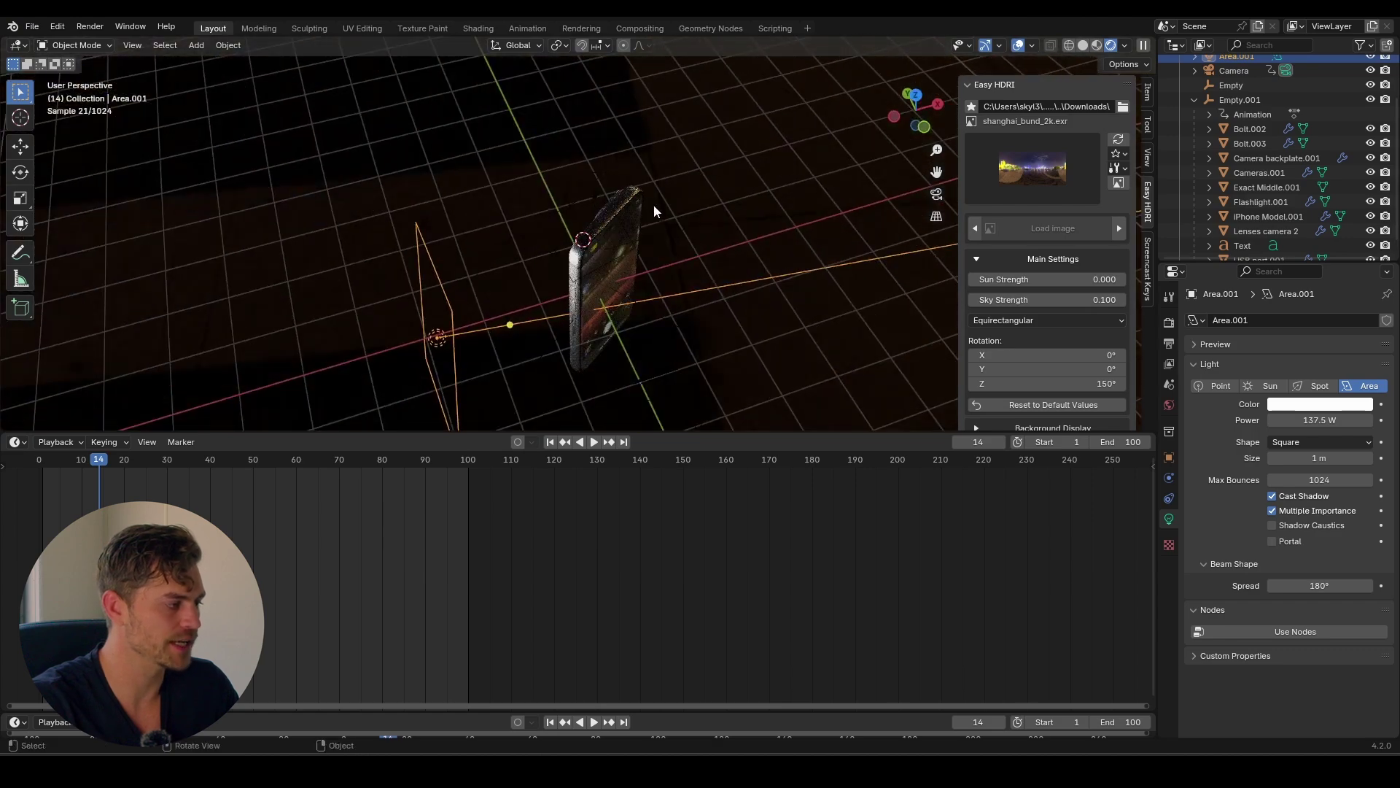
click(651, 229)
click(650, 229)
middle_drag(651, 230, 607, 214)
click(606, 203)
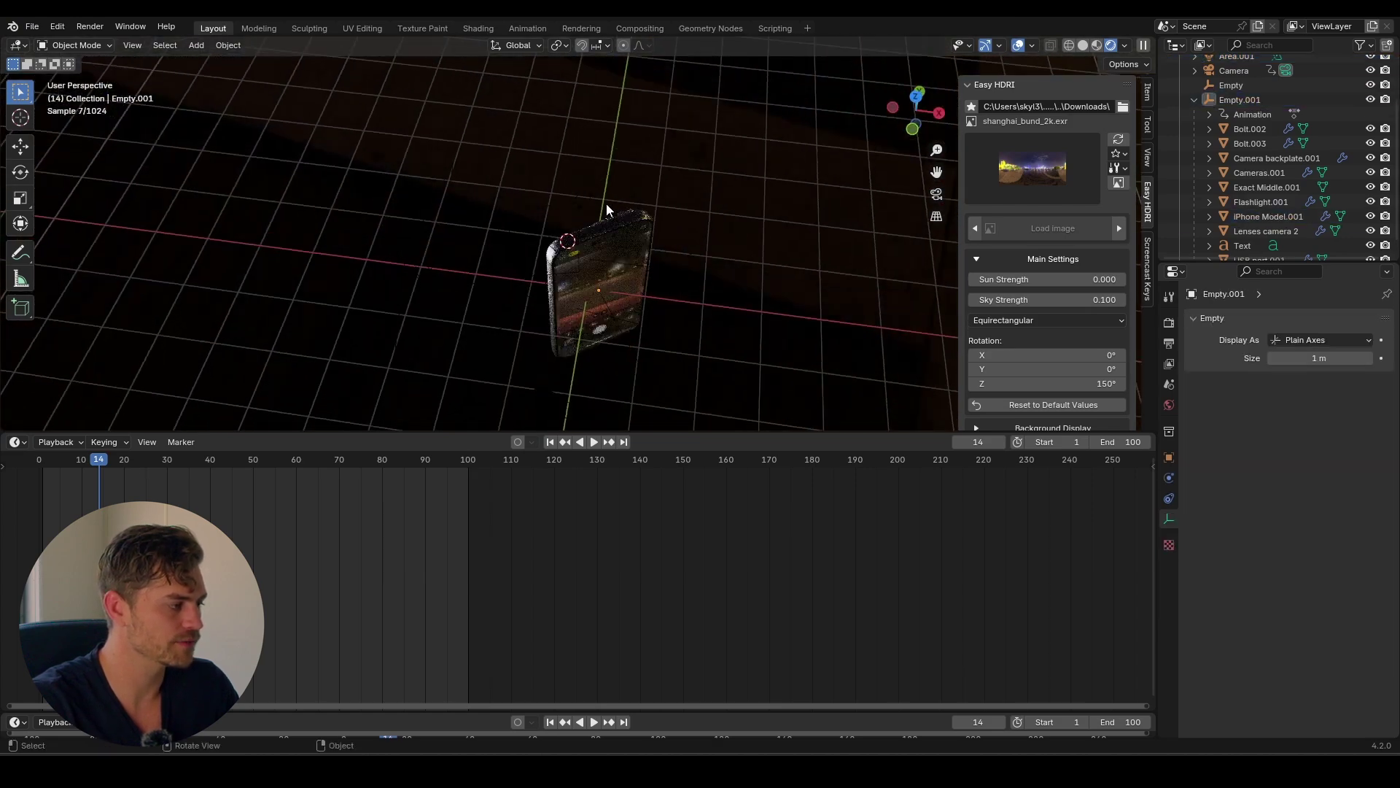
click(590, 192)
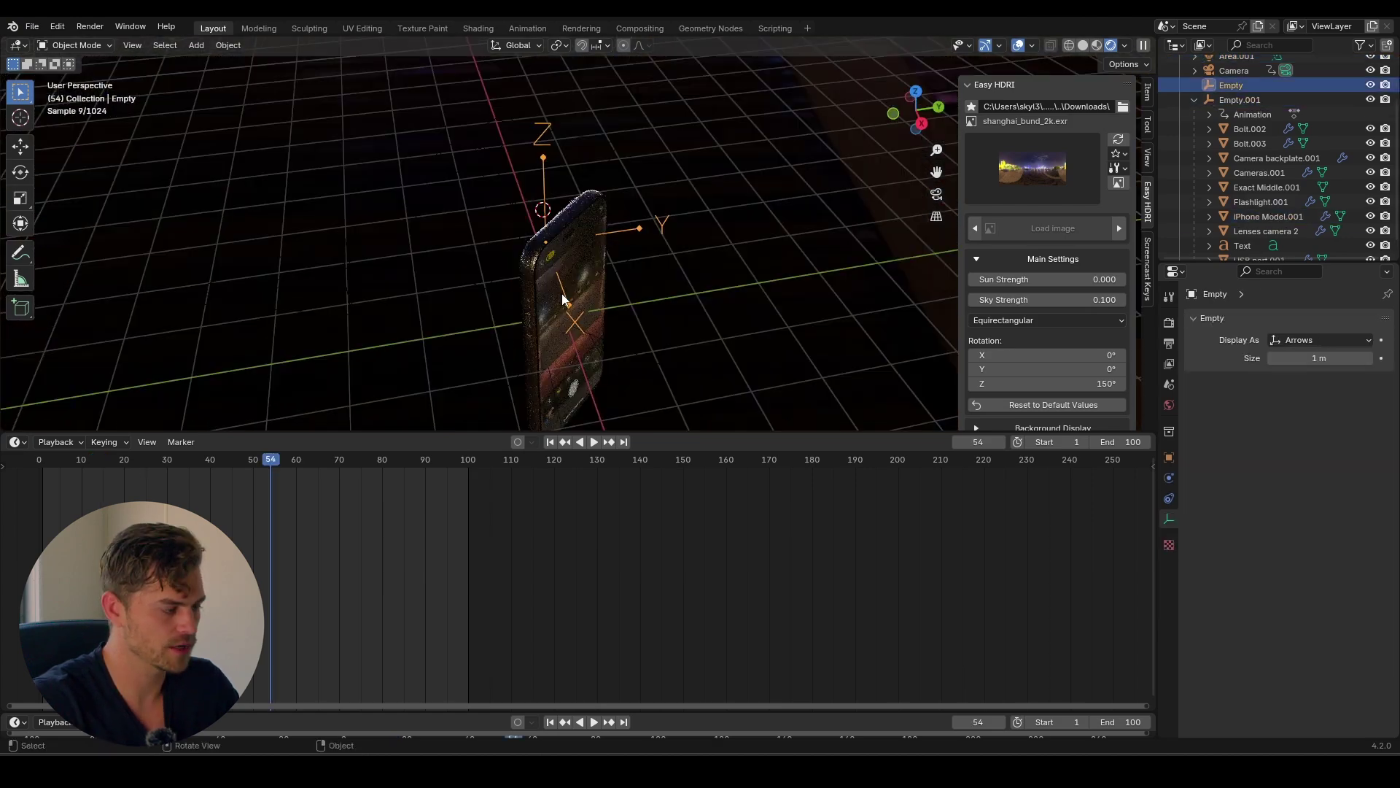
key(KP_0)
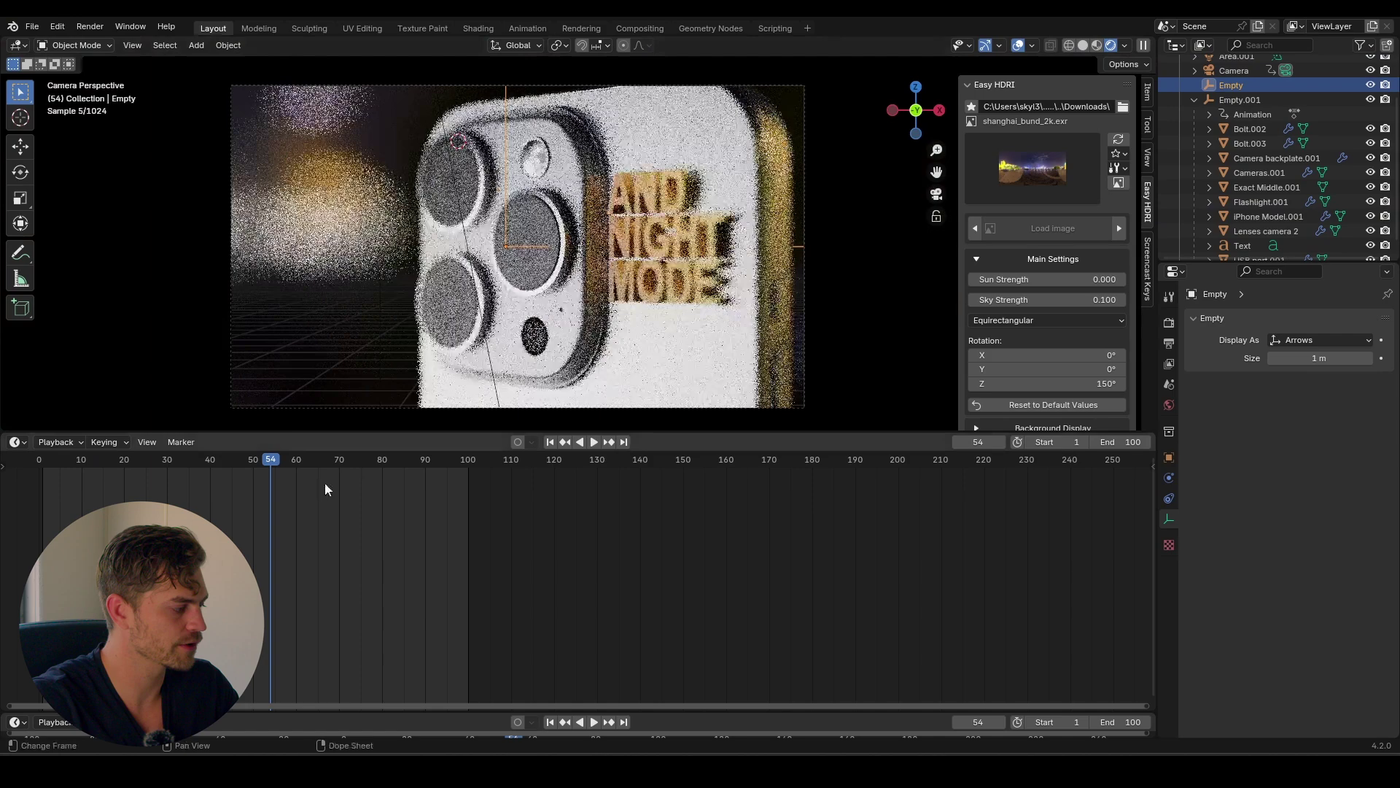
Step: Keyframe the focus Empty's location at frame 80, then go to frame 24
click(384, 462)
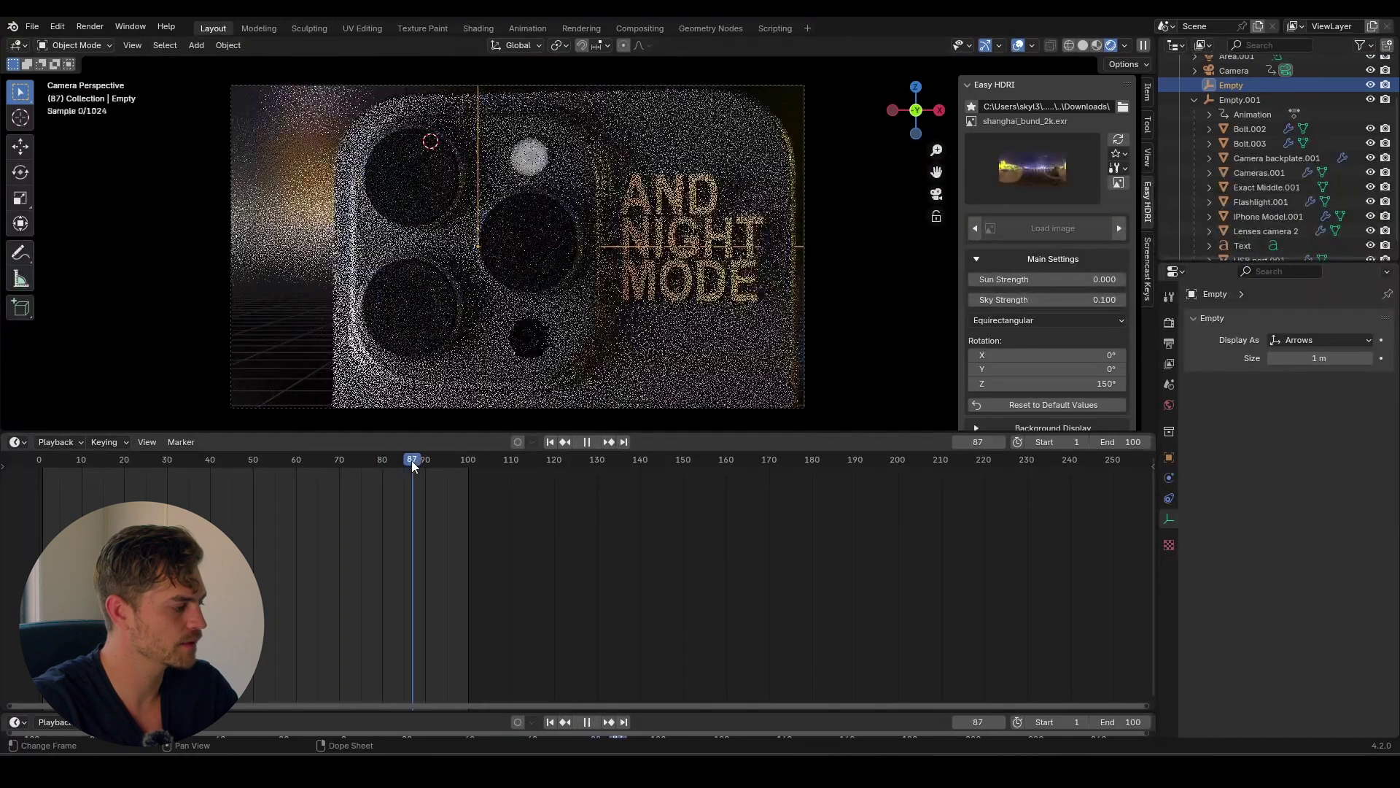
drag(398, 464, 382, 462)
key(i)
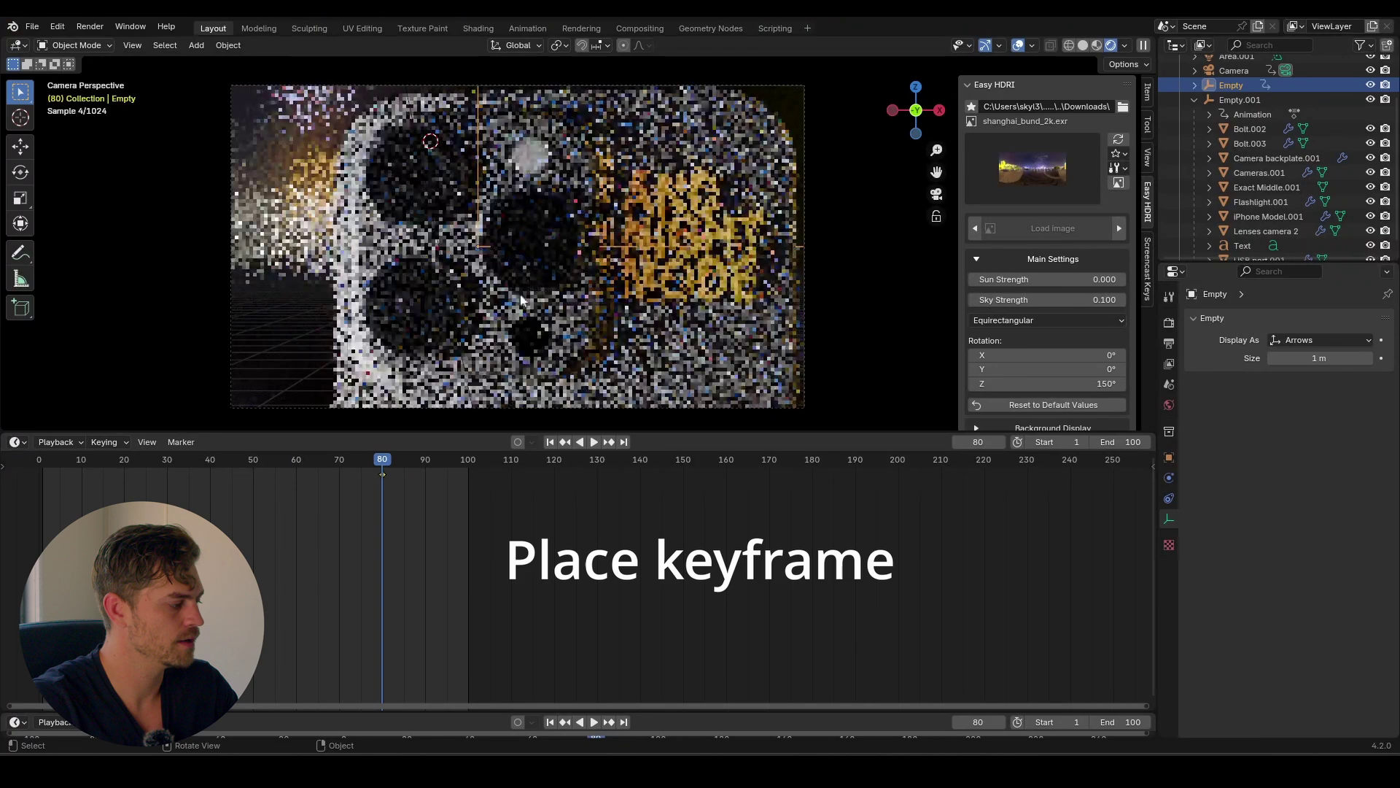
drag(113, 465, 137, 468)
key(space)
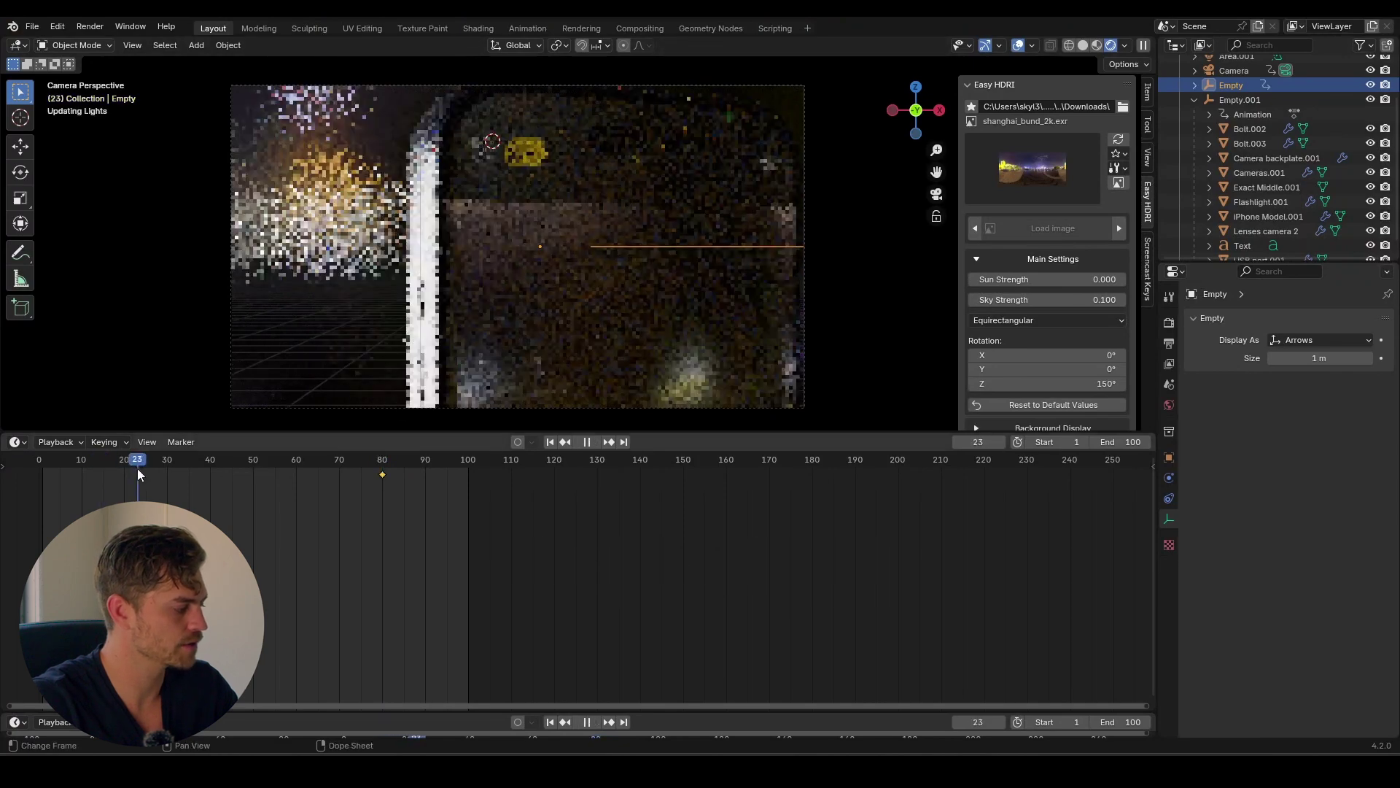
key(space)
Step: At frame 24, move the focus Empty toward the phone's screen side
middle_drag(567, 222, 466, 222)
scroll(518, 158, up, 3)
key(g)
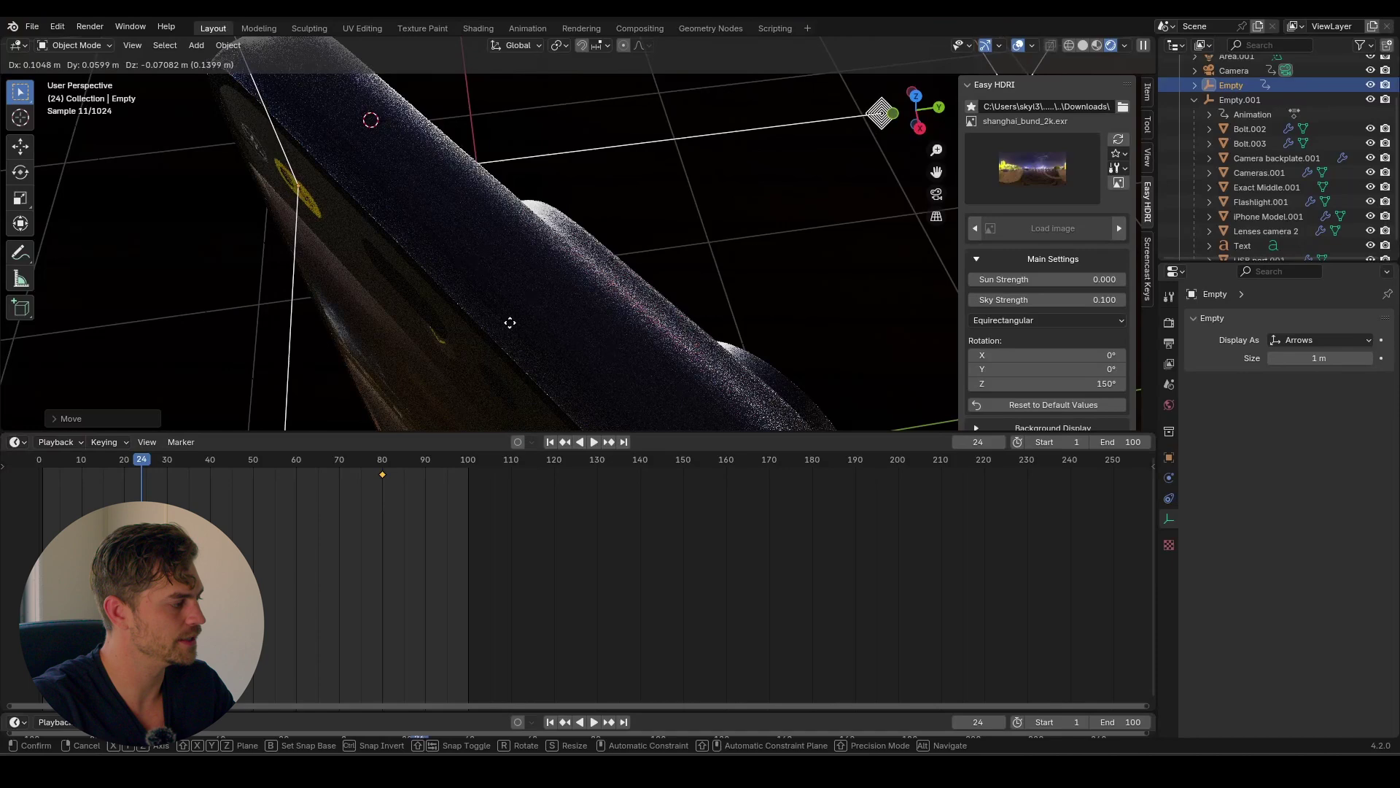
click(510, 322)
key(KP_0)
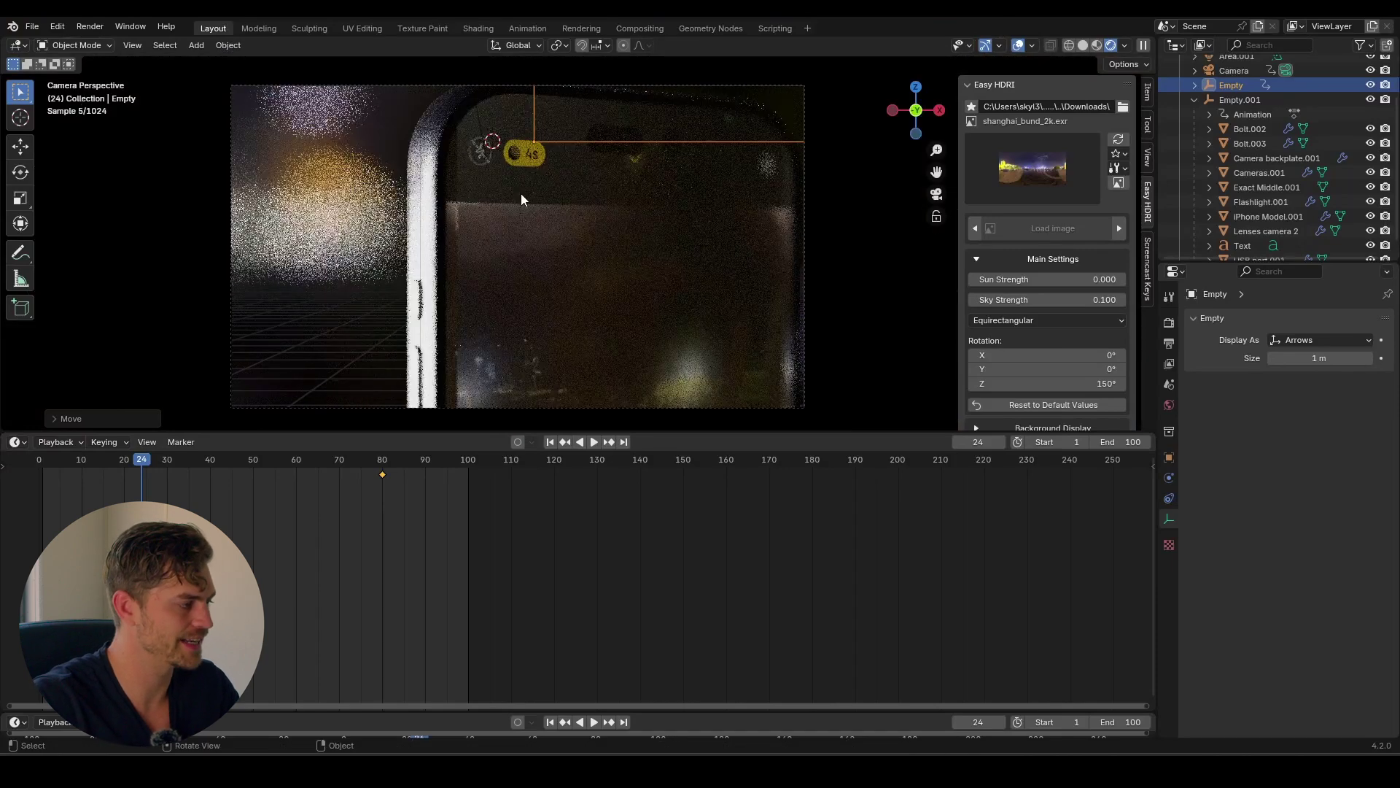
middle_drag(574, 216, 431, 259)
click(431, 259)
key(KP_0)
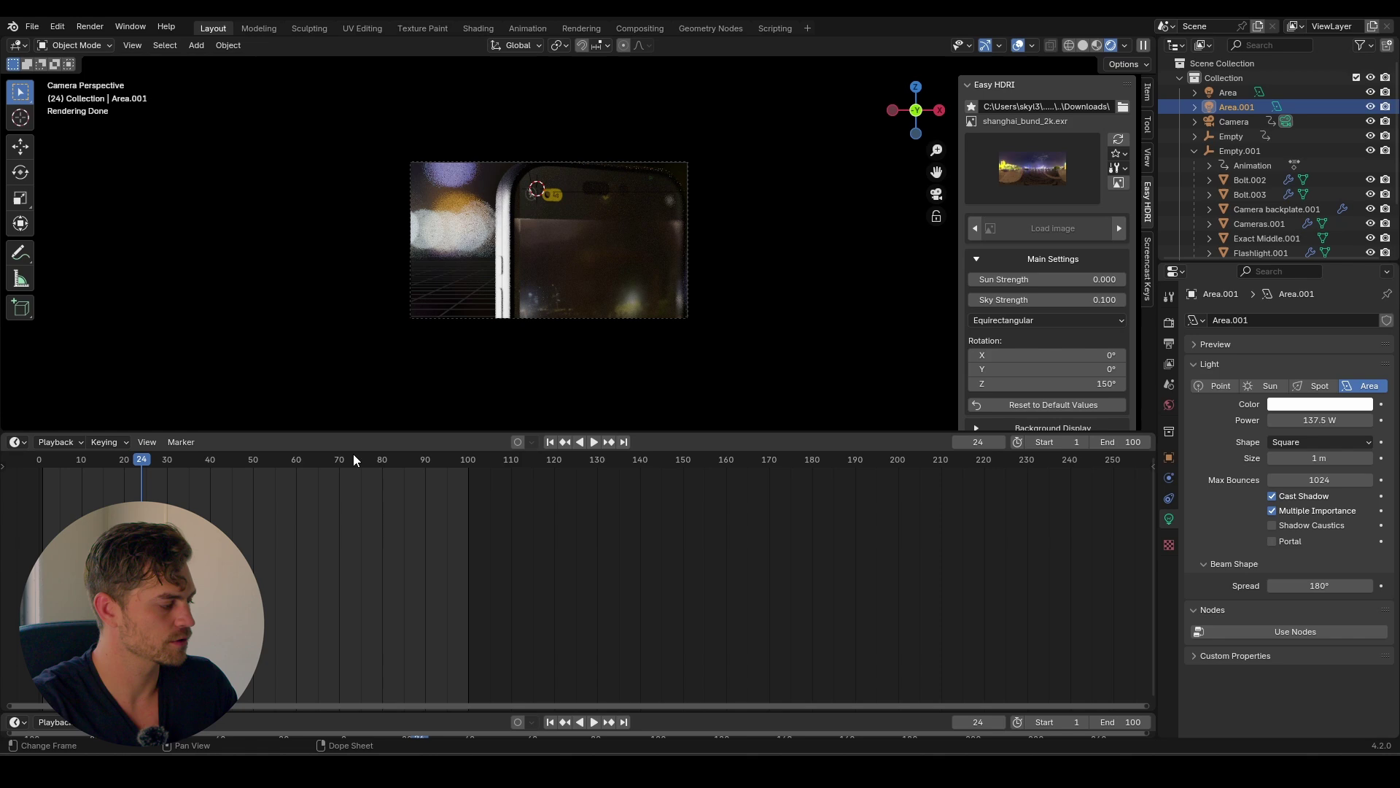
Step: At frame 24, raise Area.001 along Z, unhide it, and keyframe it
click(381, 459)
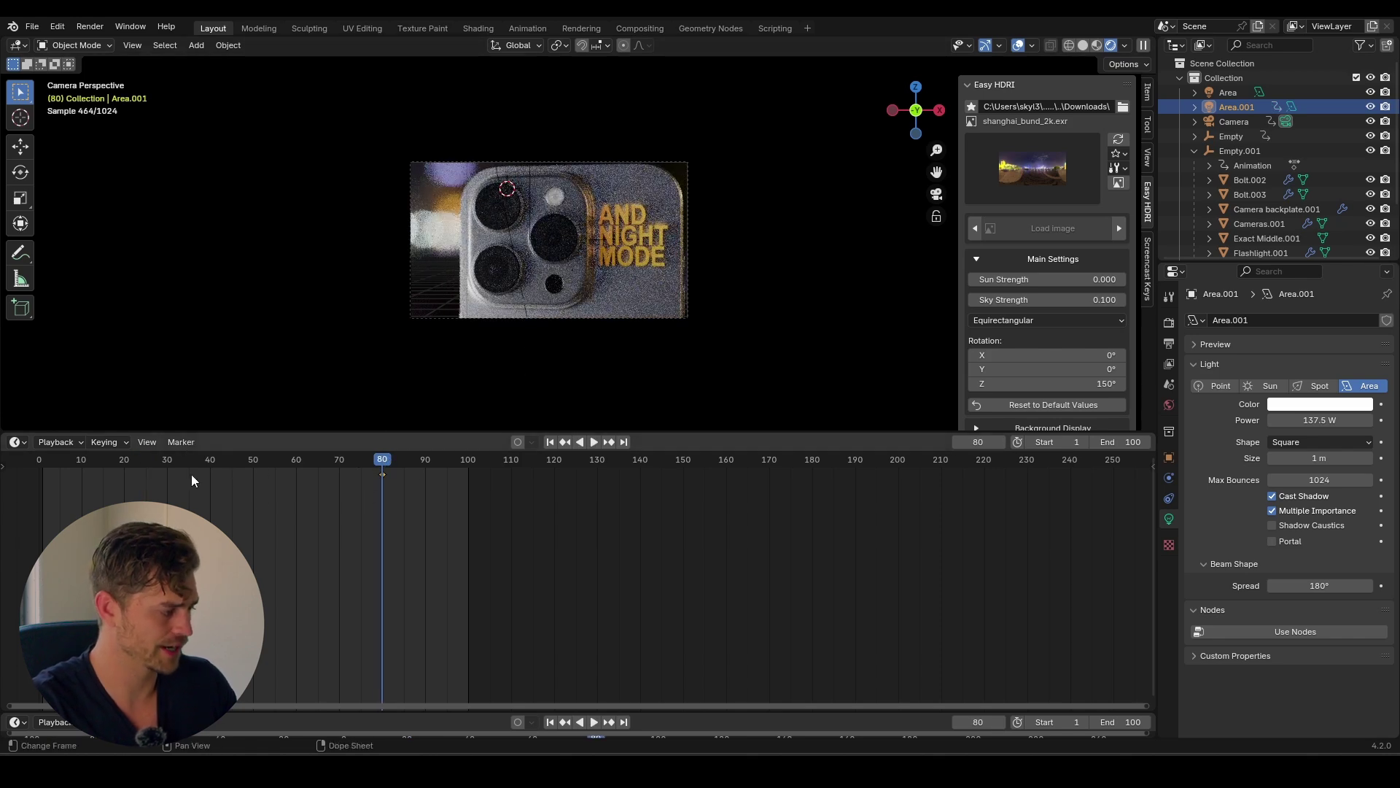
drag(138, 464, 146, 465)
key(Escape)
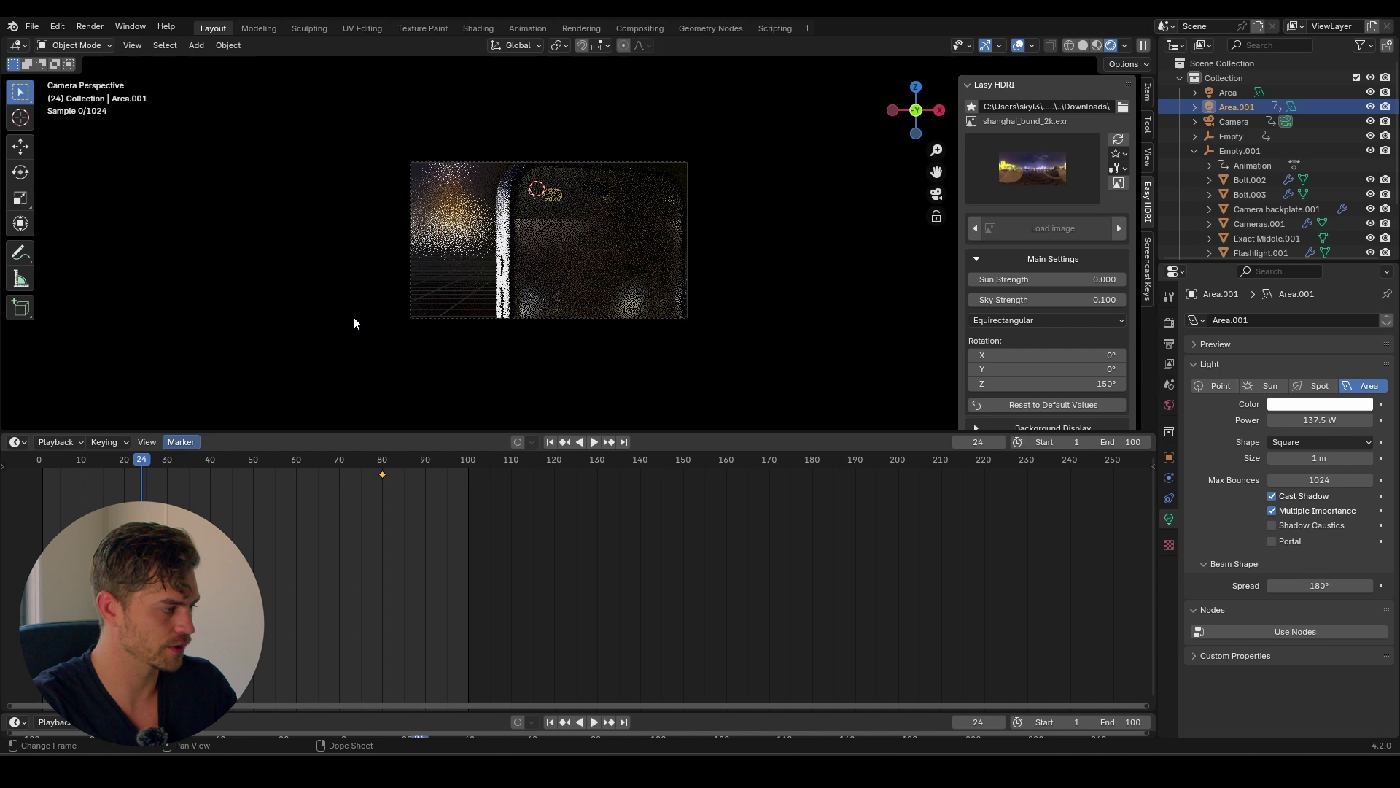
middle_drag(353, 317, 636, 338)
key(g)
key(z)
click(671, 248)
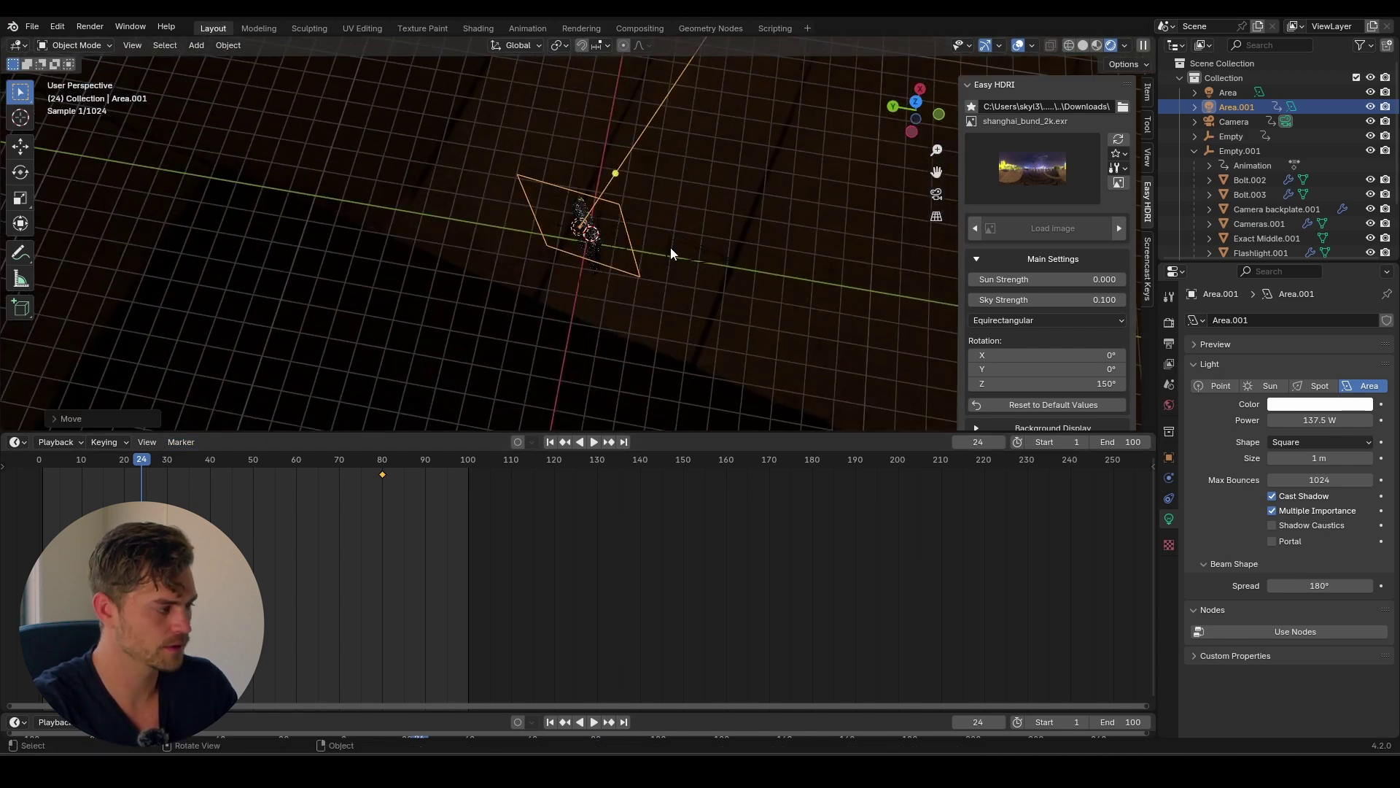
key(KP_0)
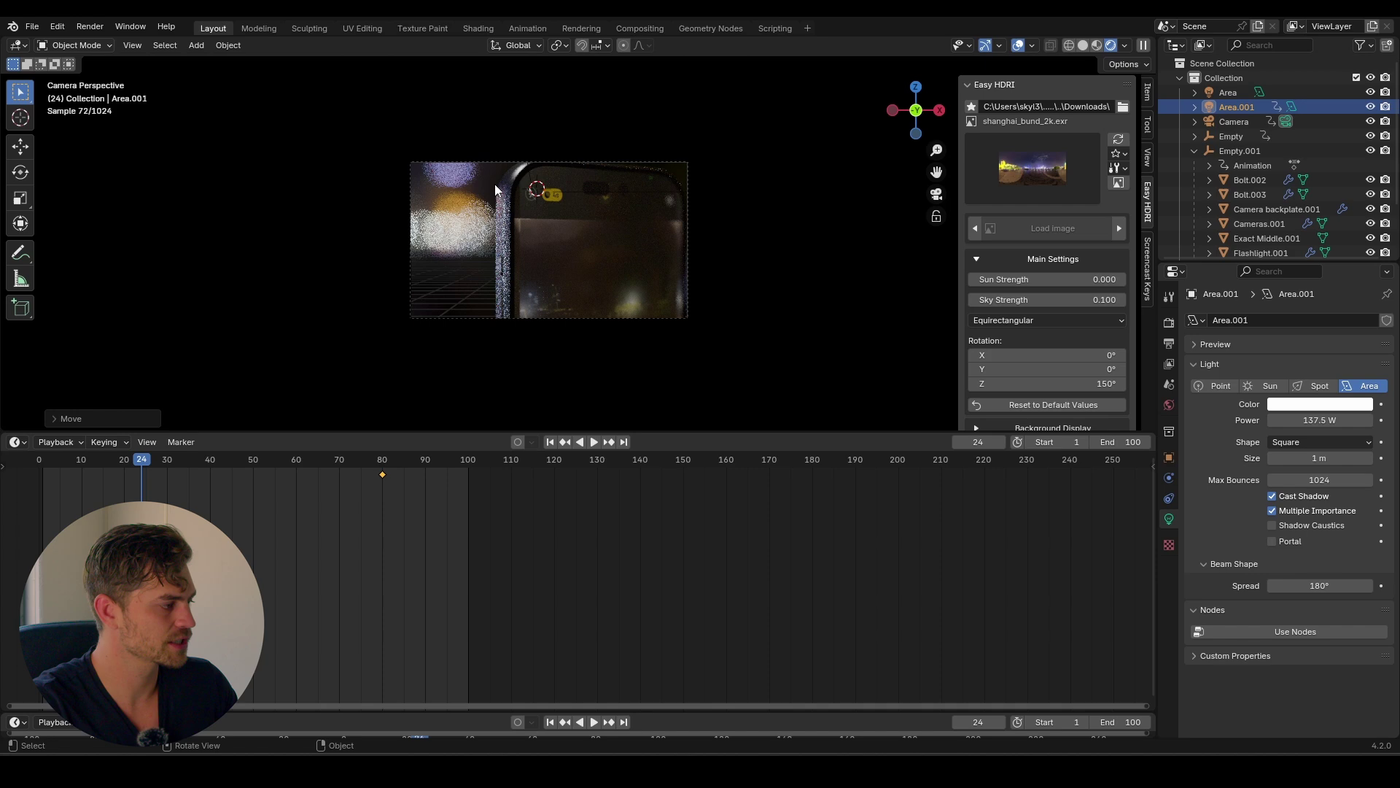
click(1372, 109)
key(i)
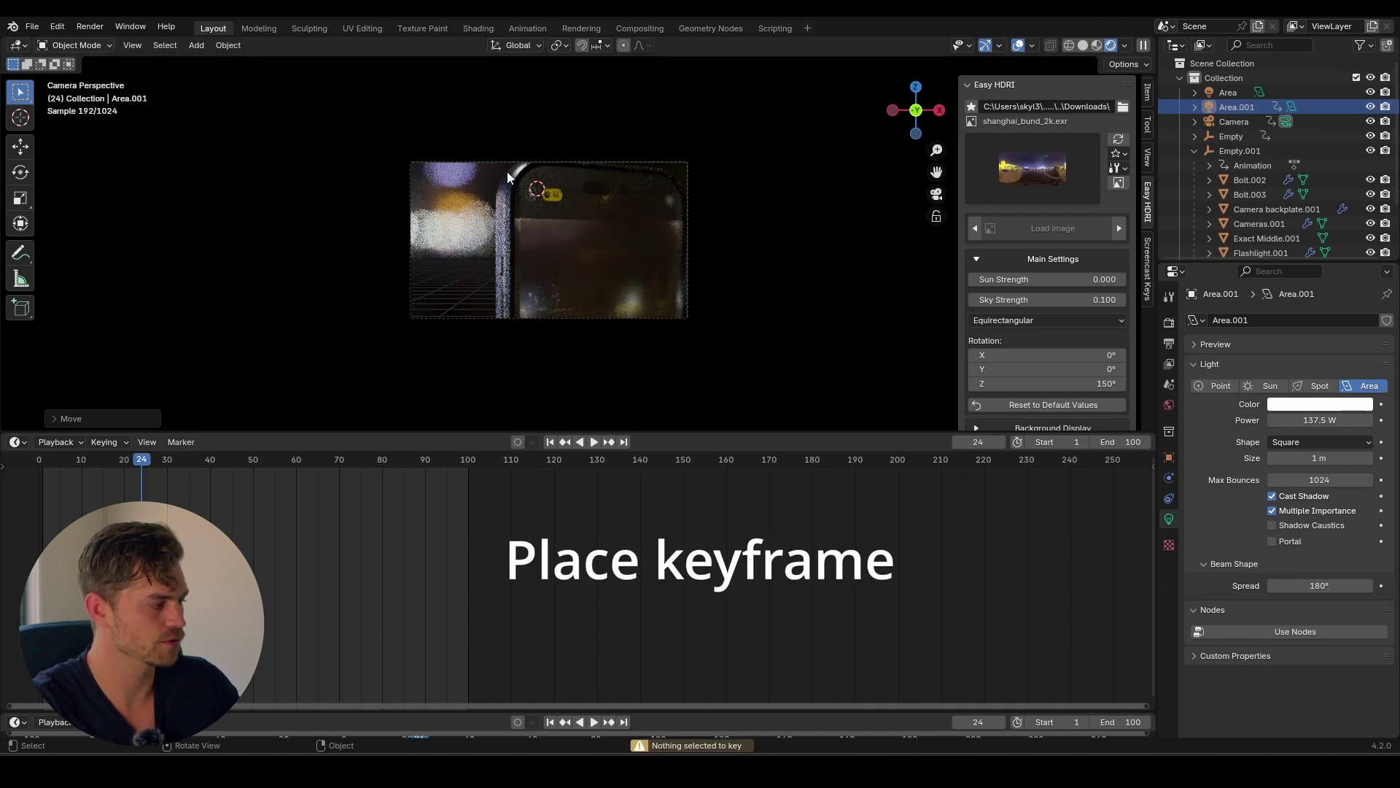